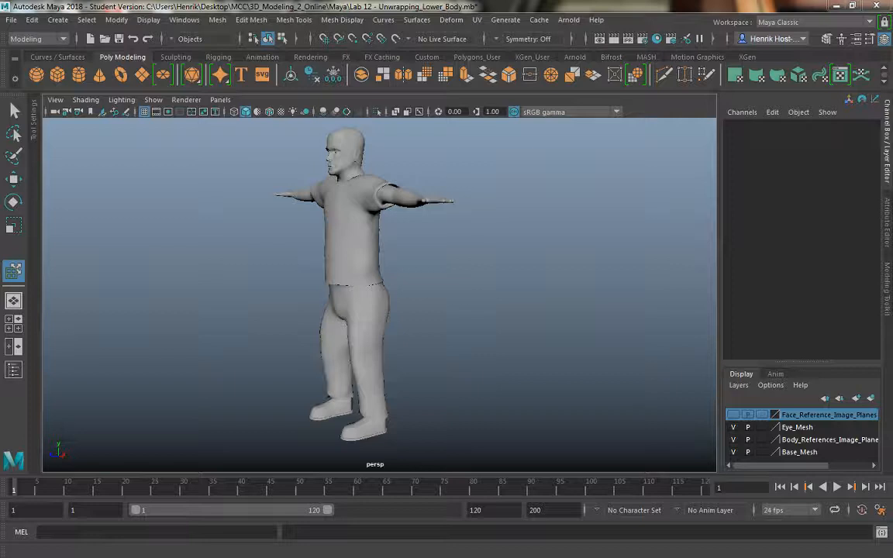
Step: Select the character mesh and delete all construction history by type
{"action": "left_click", "coordinate": [381, 224]}
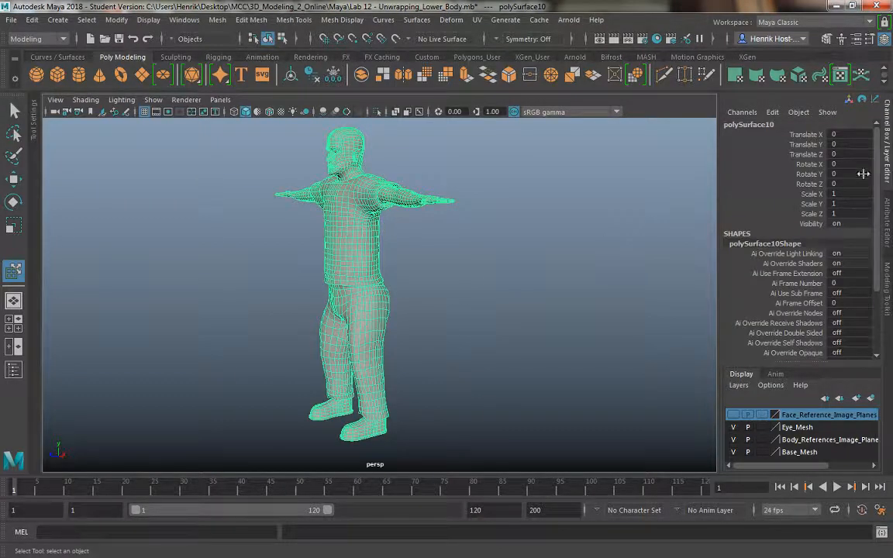
{"action": "left_click", "coordinate": [32, 19]}
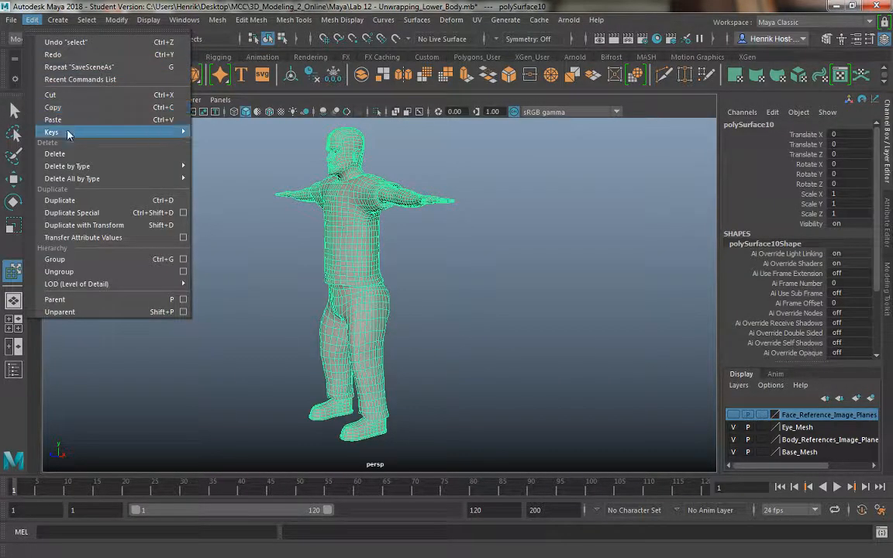
{"action": "mouse_move", "coordinate": [90, 179]}
{"action": "left_click", "coordinate": [241, 136]}
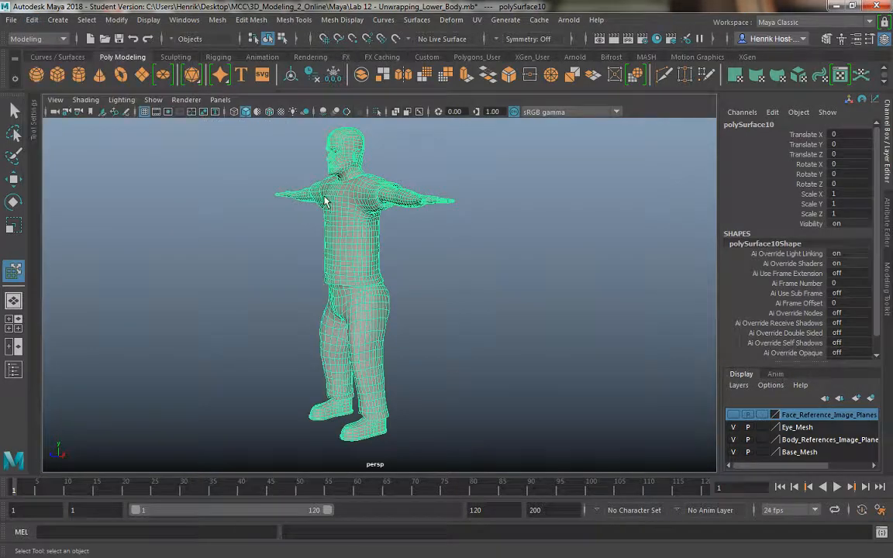
Step: Switch to the Persp/UV Editor saved layout and select the character mesh to display its UV shells
{"action": "left_click_drag", "start_coordinate": [427, 246], "coordinate": [468, 248], "text": "alt"}
{"action": "left_click", "coordinate": [413, 250]}
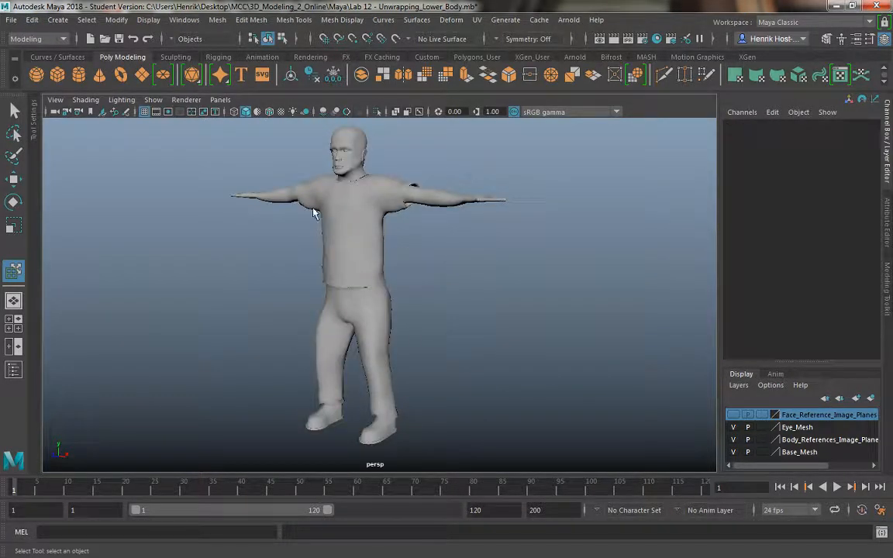
{"action": "left_click", "coordinate": [220, 100]}
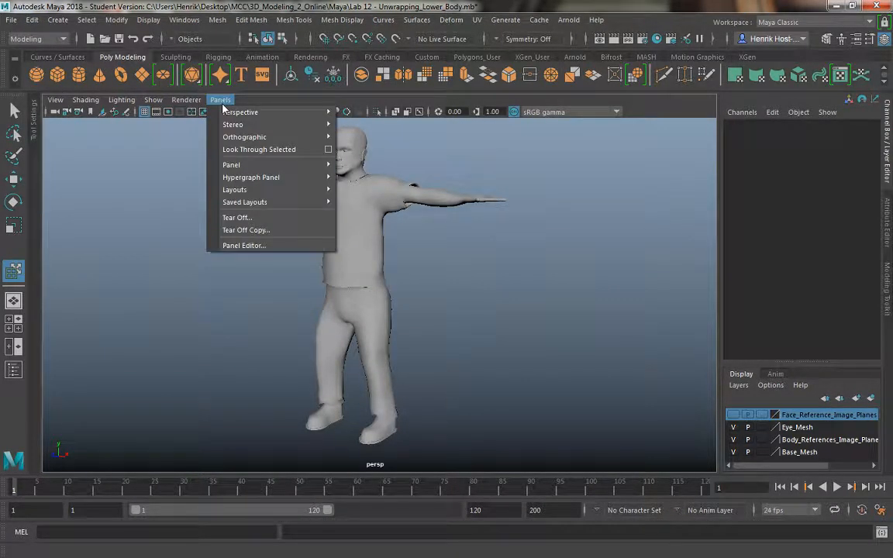
{"action": "mouse_move", "coordinate": [279, 201]}
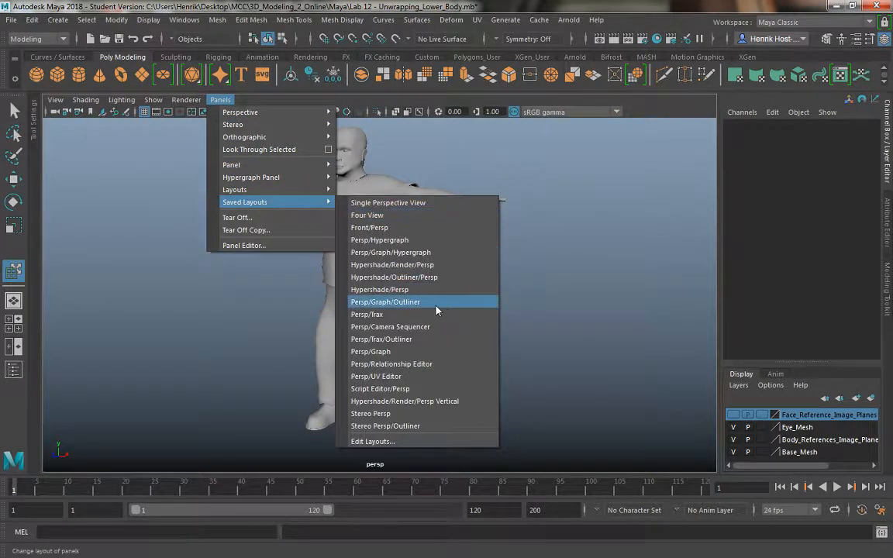
{"action": "left_click", "coordinate": [389, 376]}
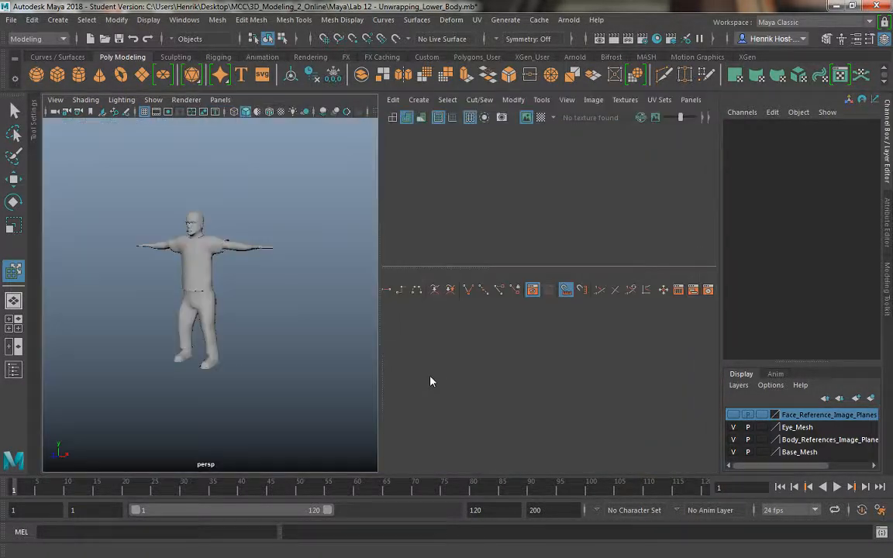
{"action": "left_click", "coordinate": [207, 271]}
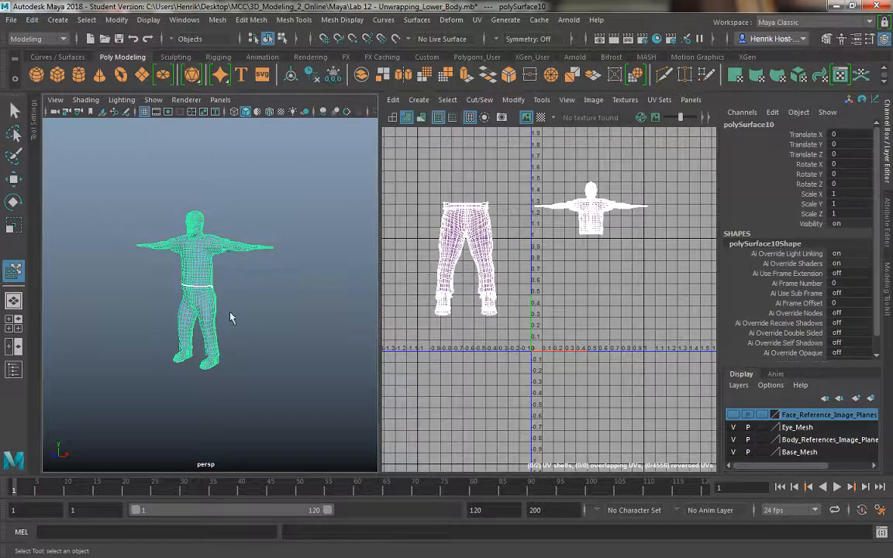
Step: Select the lower-body faces and try to apply a camera-based UV projection to them
{"action": "left_click_drag", "start_coordinate": [230, 312], "coordinate": [183, 267], "text": "alt"}
{"action": "mouse_move", "coordinate": [184, 267]}
{"action": "right_mouse_down", "text": "alt"}
{"action": "mouse_move", "coordinate": [207, 269]}
{"action": "mouse_move", "coordinate": [197, 255]}
{"action": "mouse_move", "coordinate": [183, 283]}
{"action": "right_mouse_up", "text": "alt"}
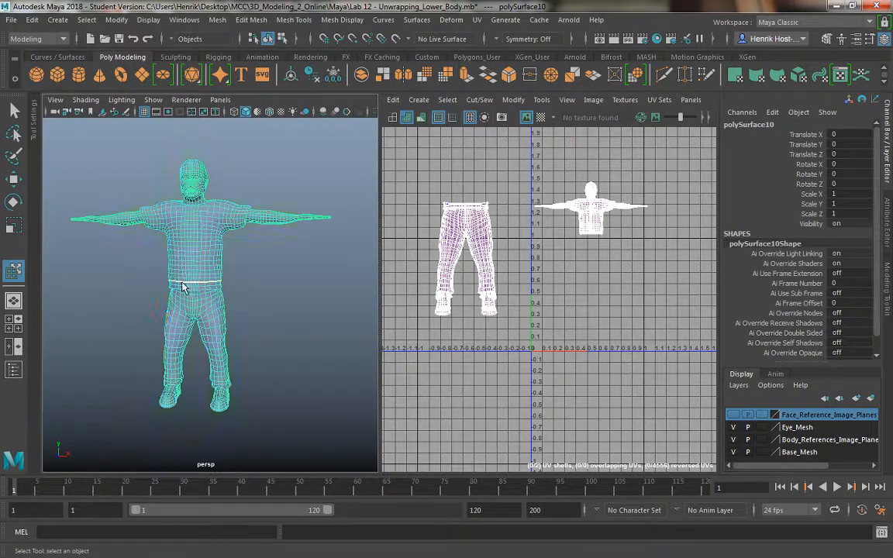
{"action": "left_click_drag", "start_coordinate": [128, 273], "coordinate": [280, 423]}
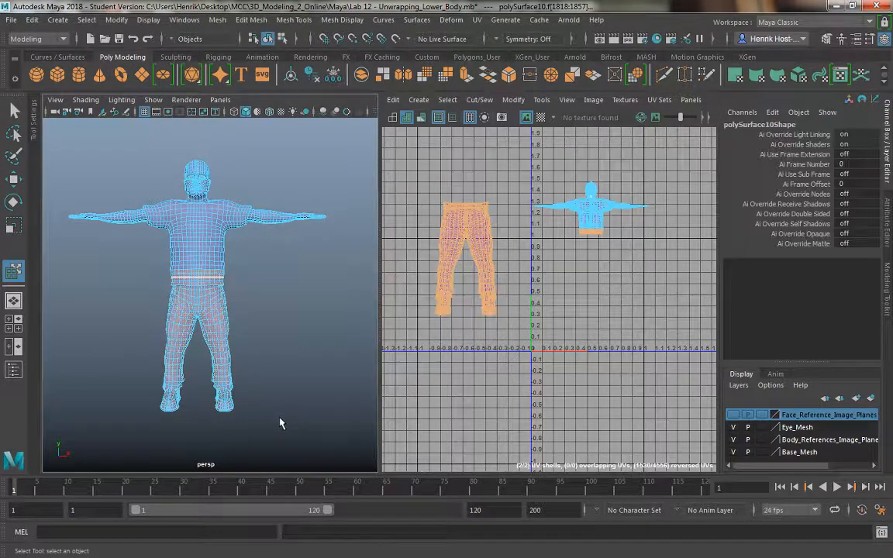
{"action": "key", "text": "space"}
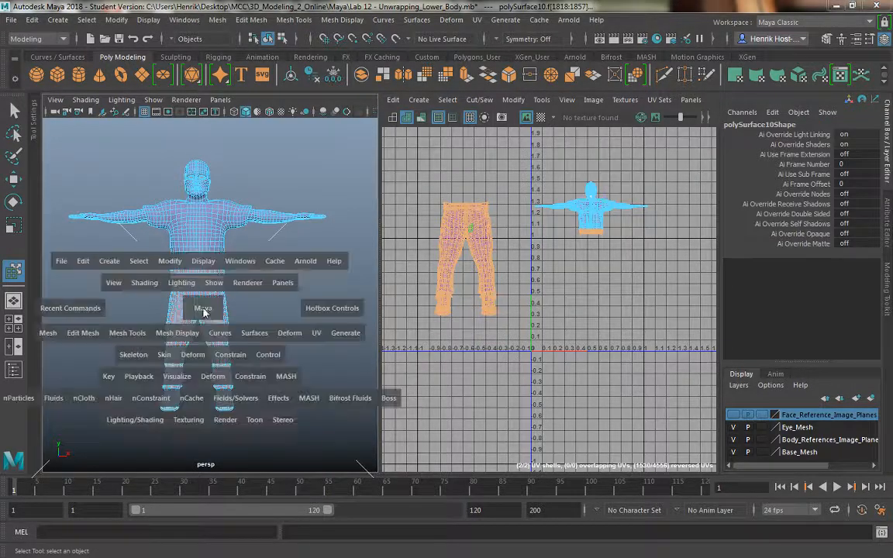
{"action": "left_click", "coordinate": [315, 332]}
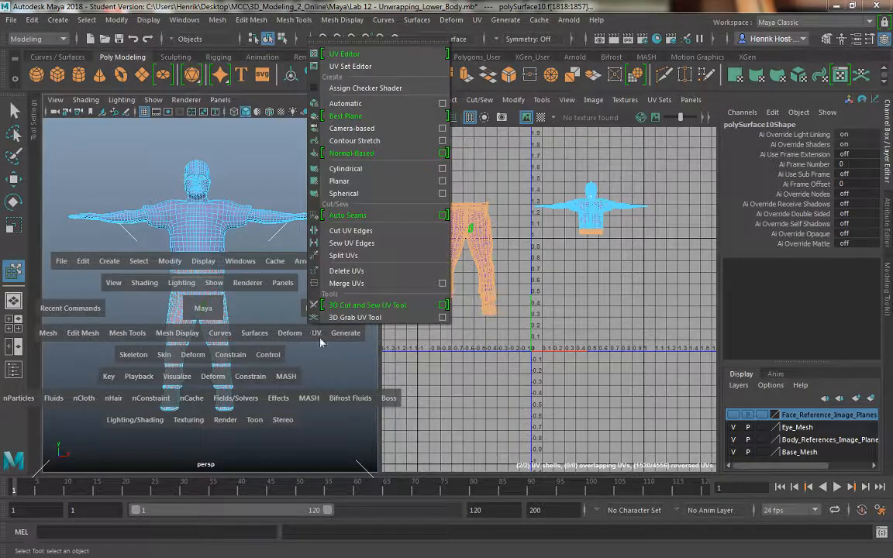
{"action": "left_click", "coordinate": [359, 130]}
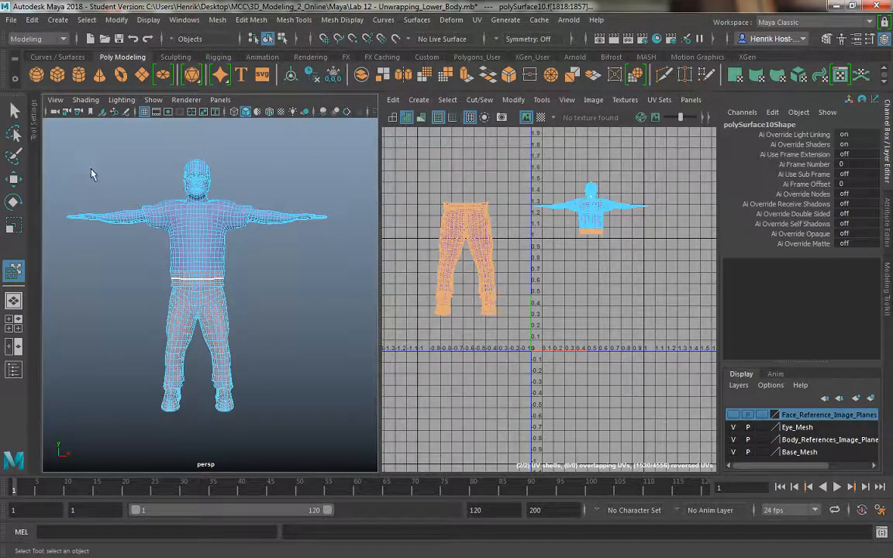
{"action": "middle_click_drag", "start_coordinate": [464, 344], "coordinate": [468, 352], "text": "alt"}
{"action": "right_click_drag", "start_coordinate": [476, 315], "coordinate": [489, 346], "text": "alt"}
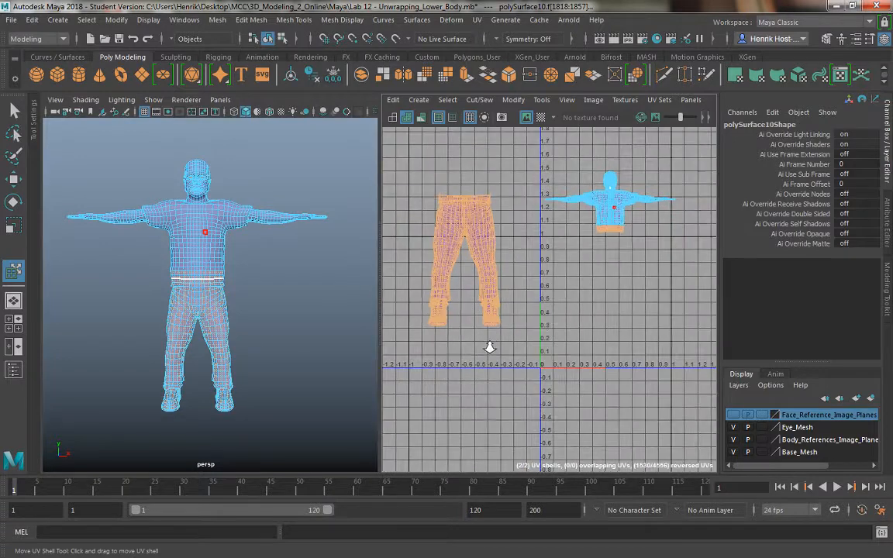
{"action": "middle_click_drag", "start_coordinate": [490, 345], "coordinate": [482, 361], "text": "alt"}
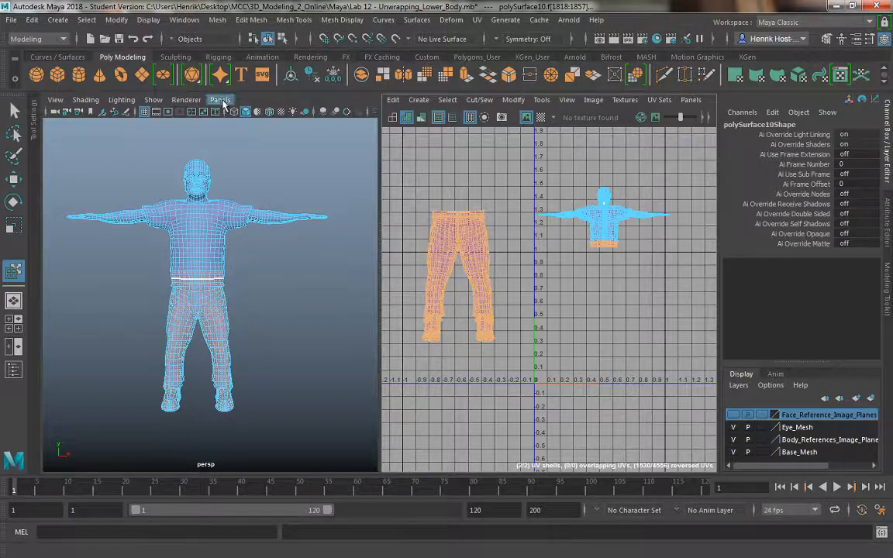
Step: Enlarge the perspective view, select a single face on the upper front thigh, and return to the split layout
{"action": "left_click_drag", "start_coordinate": [261, 279], "coordinate": [306, 290], "text": "alt"}
{"action": "key", "text": "space"}
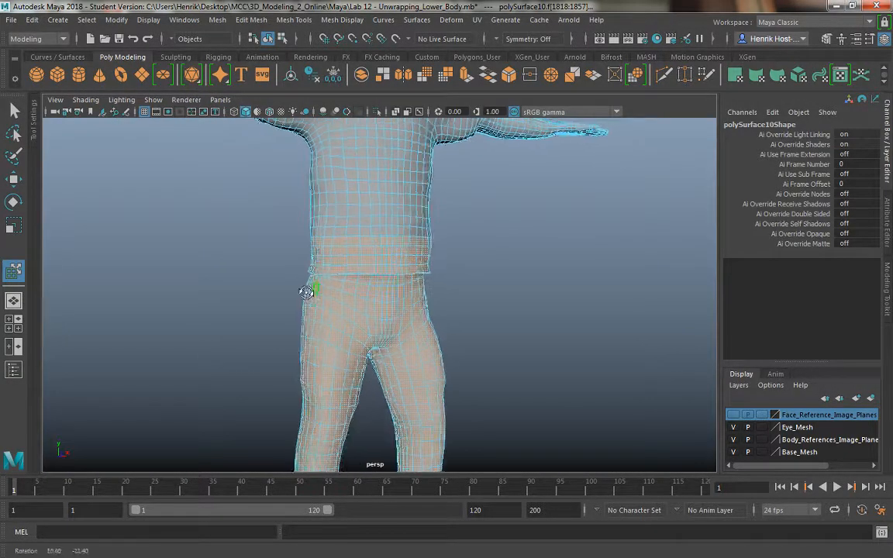
{"action": "right_click_drag", "start_coordinate": [307, 290], "coordinate": [325, 305], "text": "alt"}
{"action": "middle_click_drag", "start_coordinate": [325, 306], "coordinate": [320, 311], "text": "alt"}
{"action": "right_click_drag", "start_coordinate": [319, 311], "coordinate": [349, 295], "text": "alt"}
{"action": "left_click", "coordinate": [325, 262]}
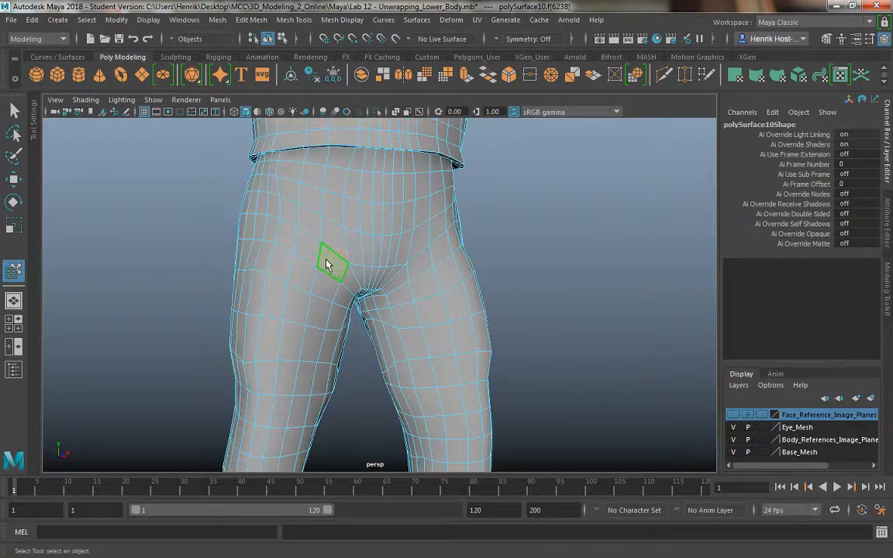
{"action": "scroll", "coordinate": [369, 301], "scroll_direction": "down", "scroll_amount": 1}
{"action": "key", "text": "space"}
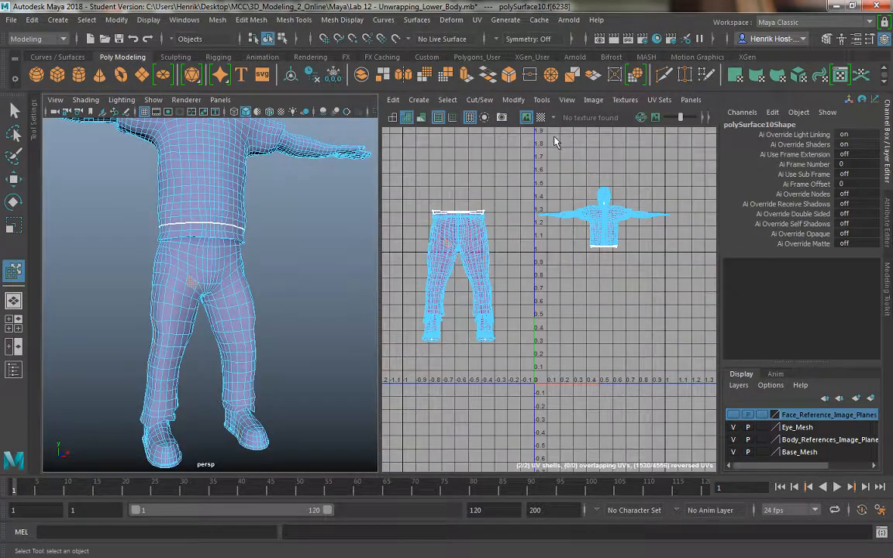
Step: Activate the Move UV Shell tool, and return the character mesh to object selection mode
{"action": "left_click", "coordinate": [541, 101]}
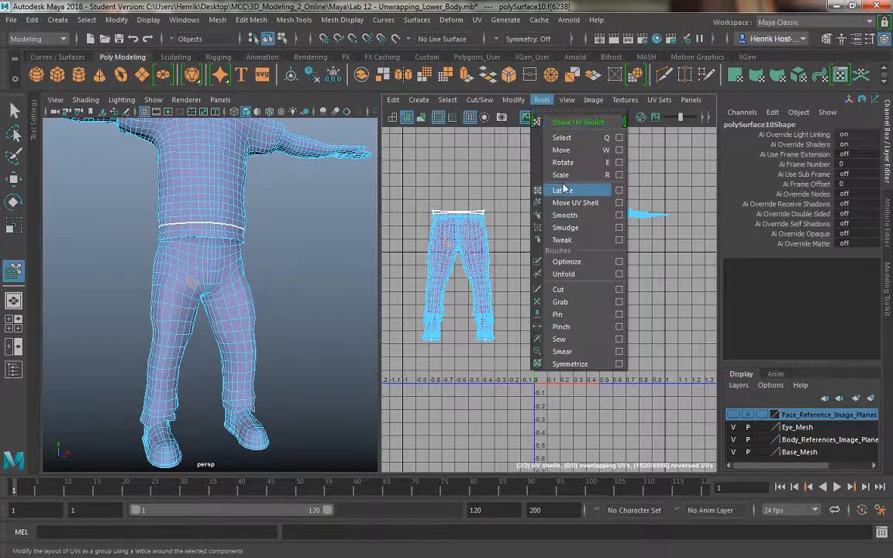
{"action": "left_click", "coordinate": [573, 203]}
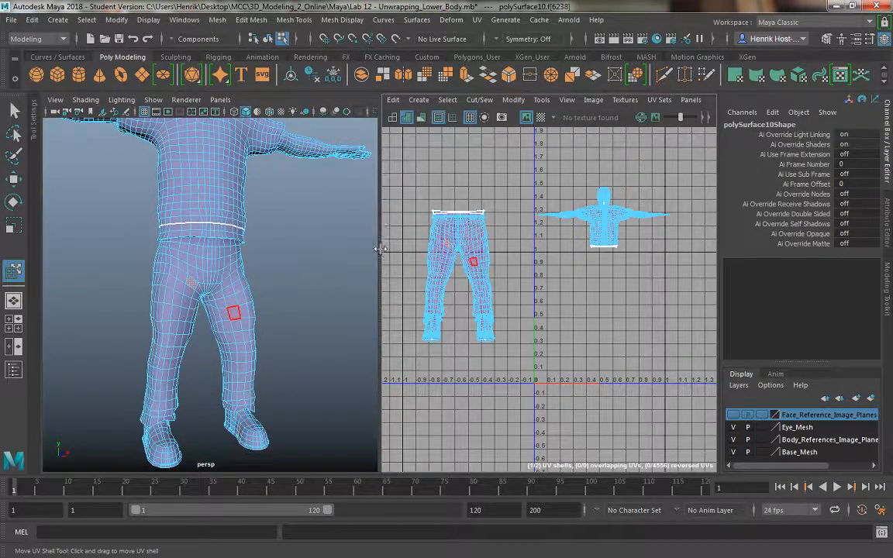
{"action": "right_click_drag", "start_coordinate": [186, 189], "coordinate": [241, 174]}
Step: In face mode in the enlarged perspective view, select the loop of faces around the top of the character's right thigh
{"action": "key", "text": "space"}
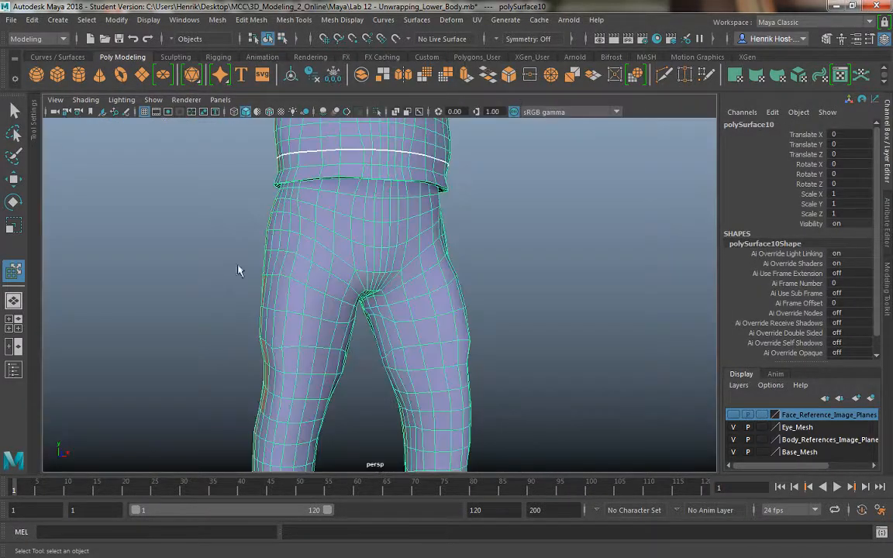
{"action": "right_click_drag", "start_coordinate": [319, 189], "coordinate": [325, 243]}
{"action": "left_click", "coordinate": [324, 263]}
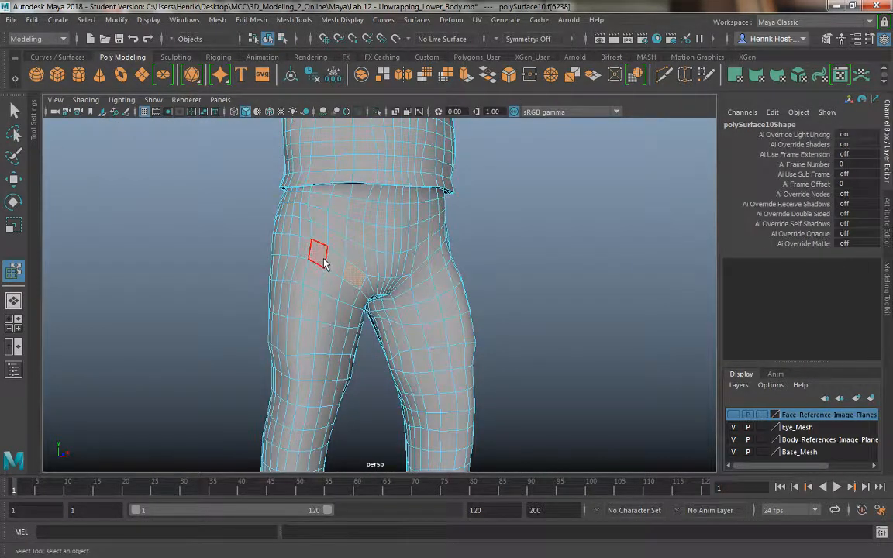
{"action": "double_click", "coordinate": [333, 265], "text": "shift"}
{"action": "right_click_drag", "start_coordinate": [344, 310], "coordinate": [307, 262], "text": "alt"}
{"action": "left_click_drag", "start_coordinate": [307, 261], "coordinate": [319, 313], "text": "alt"}
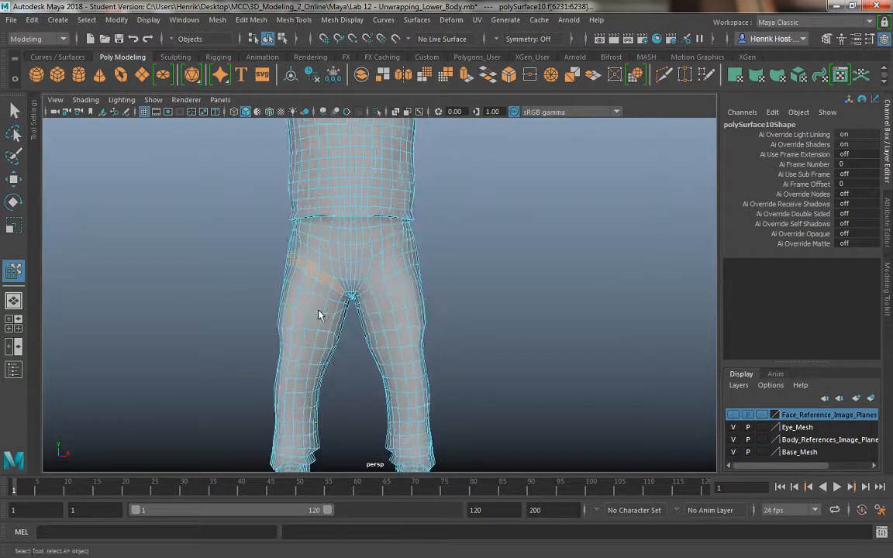
{"action": "middle_click_drag", "start_coordinate": [319, 264], "coordinate": [340, 202], "text": "alt"}
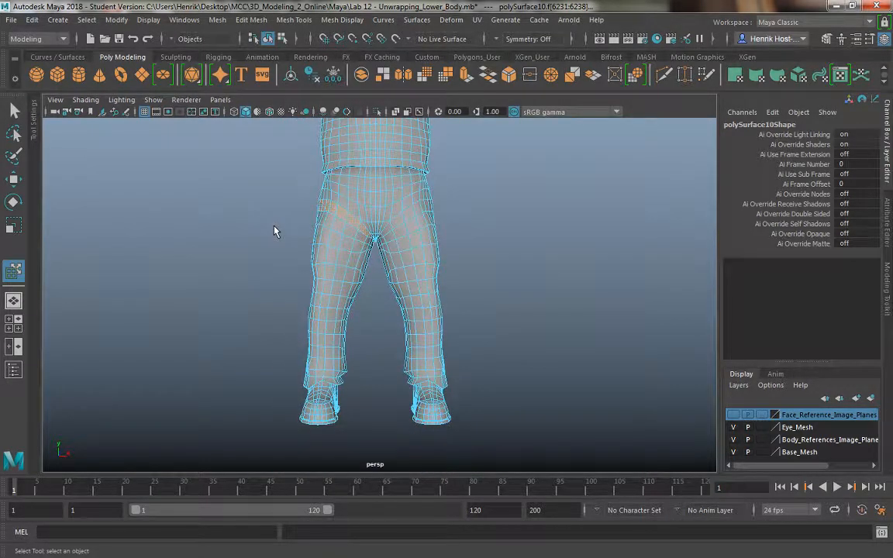
Step: Add the faces of the right trouser leg from the thigh loop down towards the hem to the selection
{"action": "left_click_drag", "start_coordinate": [269, 231], "coordinate": [321, 307]}
{"action": "left_click_drag", "start_coordinate": [356, 377], "coordinate": [280, 318]}
{"action": "left_click_drag", "start_coordinate": [318, 354], "coordinate": [372, 366]}
{"action": "scroll", "coordinate": [337, 248], "scroll_direction": "up", "scroll_amount": 3}
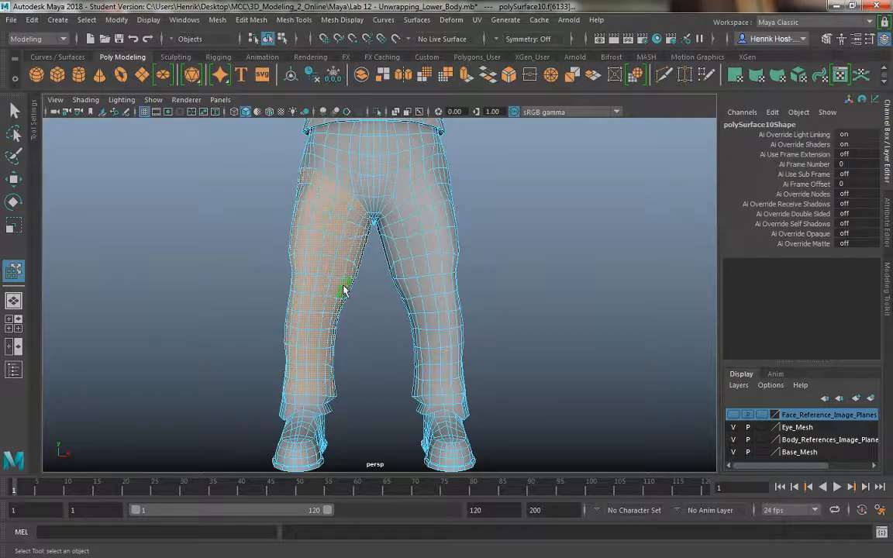
{"action": "left_click_drag", "start_coordinate": [343, 290], "coordinate": [439, 275], "text": "alt"}
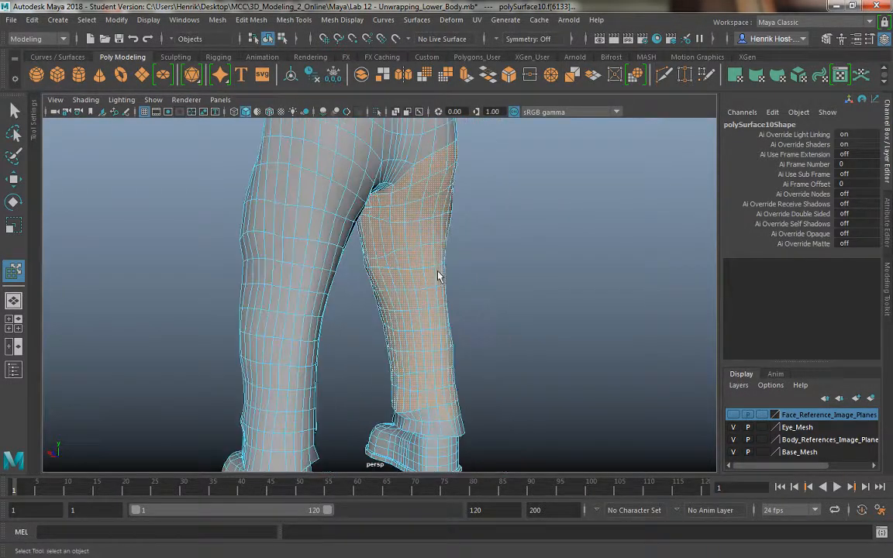
Step: Add the remaining outer face rows around the right trouser leg's hem to the selection
{"action": "middle_click_drag", "start_coordinate": [439, 275], "coordinate": [440, 190], "text": "alt"}
{"action": "right_click_drag", "start_coordinate": [411, 349], "coordinate": [450, 398], "text": "alt"}
{"action": "middle_click_drag", "start_coordinate": [450, 398], "coordinate": [454, 320], "text": "alt"}
{"action": "right_click_drag", "start_coordinate": [453, 372], "coordinate": [485, 414], "text": "alt"}
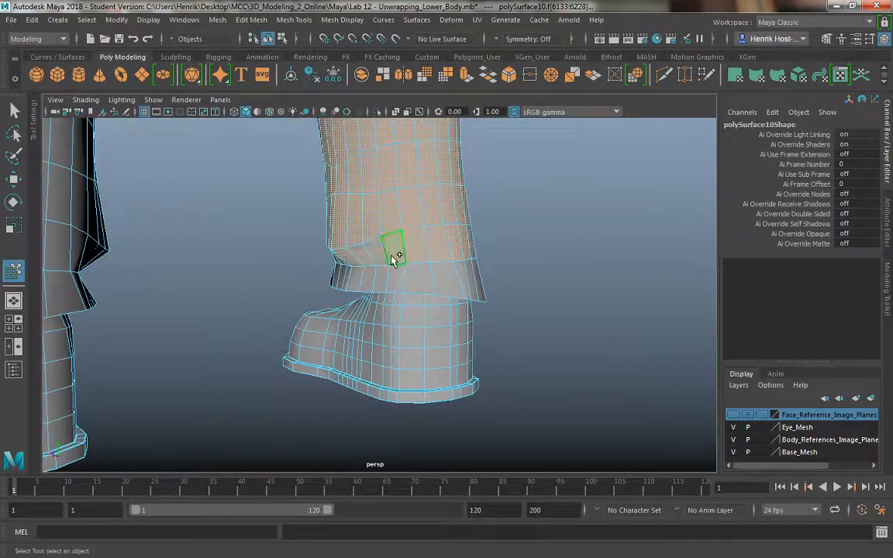
{"action": "left_click_drag", "start_coordinate": [414, 267], "coordinate": [417, 335], "text": "alt"}
{"action": "scroll", "coordinate": [422, 330], "scroll_direction": "up", "scroll_amount": 3}
{"action": "left_click_drag", "start_coordinate": [359, 271], "coordinate": [206, 234], "text": "alt"}
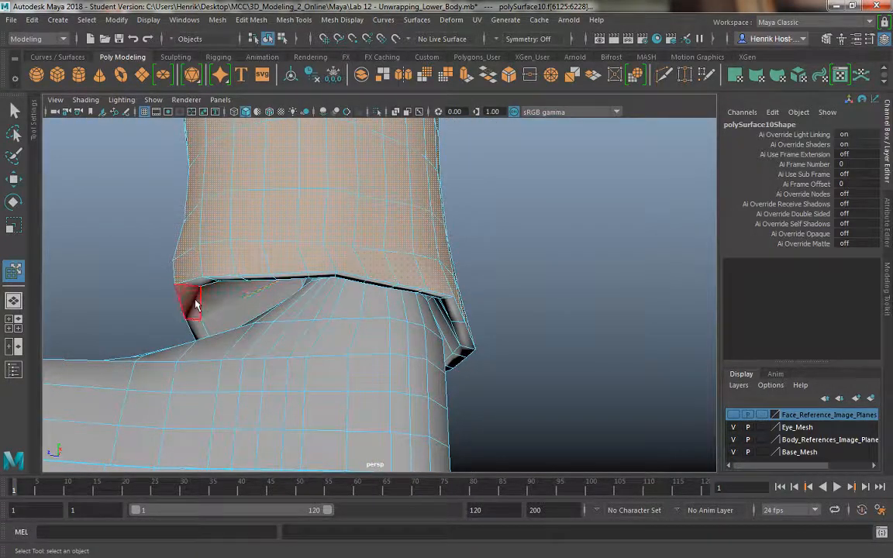
Step: Add the inner faces inside the right trouser leg's hem to the selection, leaving the shoe faces out
{"action": "left_click_drag", "start_coordinate": [213, 298], "coordinate": [261, 286], "text": "alt"}
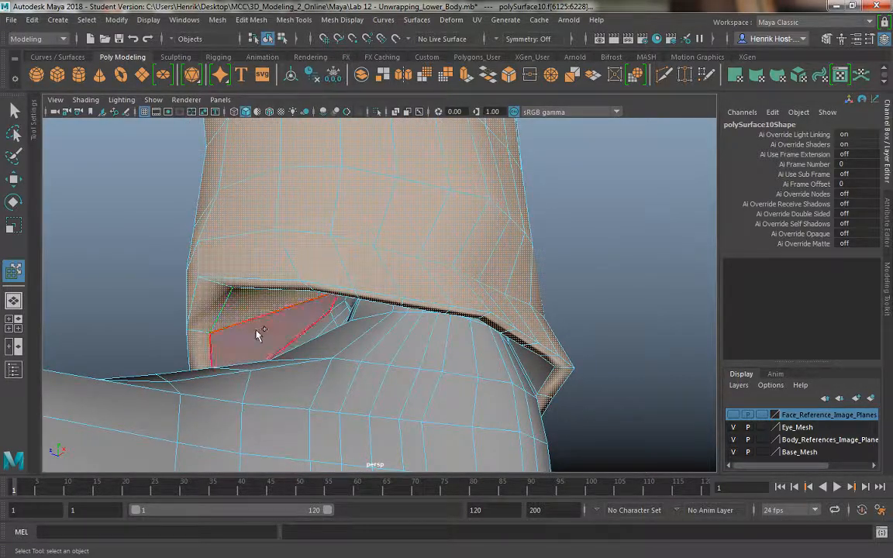
{"action": "left_click", "coordinate": [263, 334]}
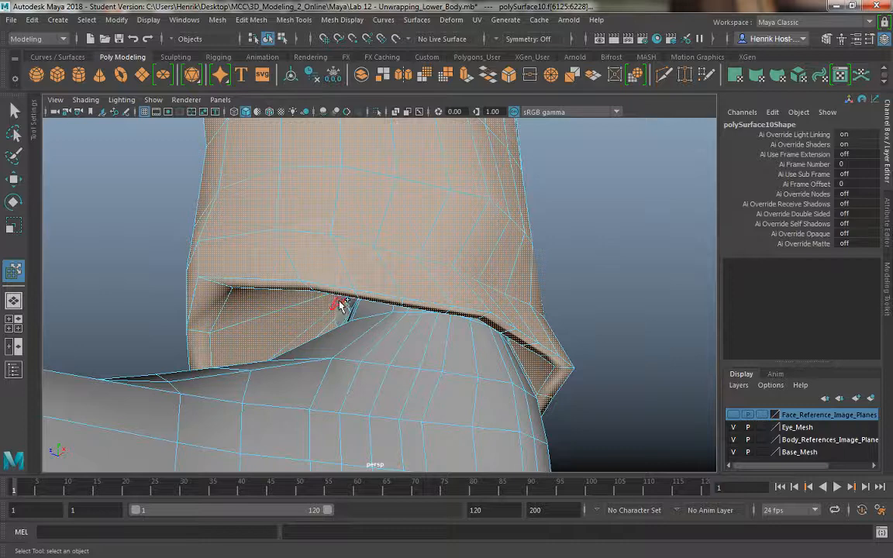
{"action": "left_click_drag", "start_coordinate": [335, 314], "coordinate": [394, 287], "text": "alt"}
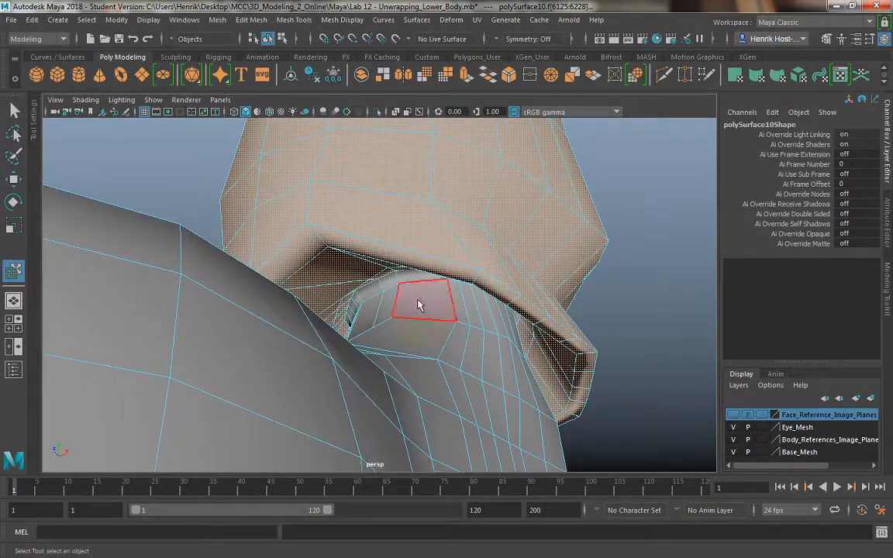
{"action": "right_click_drag", "start_coordinate": [434, 348], "coordinate": [327, 233], "text": "alt"}
{"action": "left_click_drag", "start_coordinate": [327, 233], "coordinate": [430, 345], "text": "alt"}
{"action": "right_click_drag", "start_coordinate": [430, 345], "coordinate": [358, 302], "text": "alt"}
{"action": "middle_click_drag", "start_coordinate": [358, 303], "coordinate": [358, 391], "text": "alt"}
{"action": "right_click_drag", "start_coordinate": [358, 392], "coordinate": [363, 321], "text": "alt"}
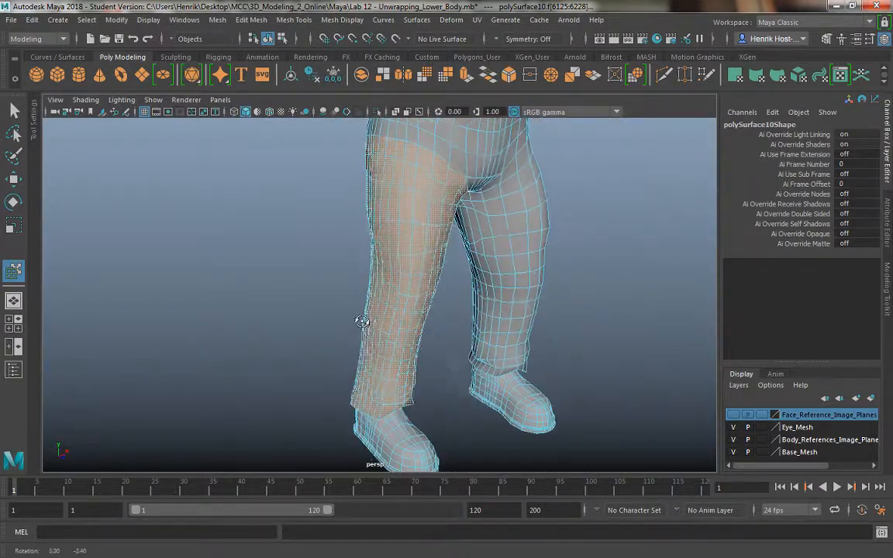
Step: Angle the view towards the right trouser leg and apply a camera-based UV projection to its selected faces
{"action": "left_click_drag", "start_coordinate": [362, 321], "coordinate": [393, 352], "text": "alt"}
{"action": "right_click_drag", "start_coordinate": [401, 365], "coordinate": [376, 304], "text": "alt"}
{"action": "left_click_drag", "start_coordinate": [376, 305], "coordinate": [402, 296], "text": "alt"}
{"action": "key", "text": "space"}
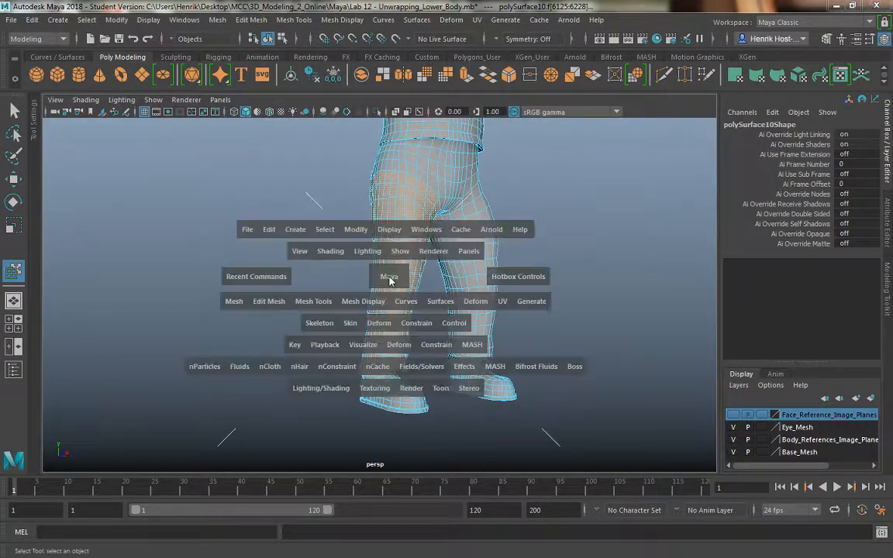
{"action": "left_click", "coordinate": [502, 302]}
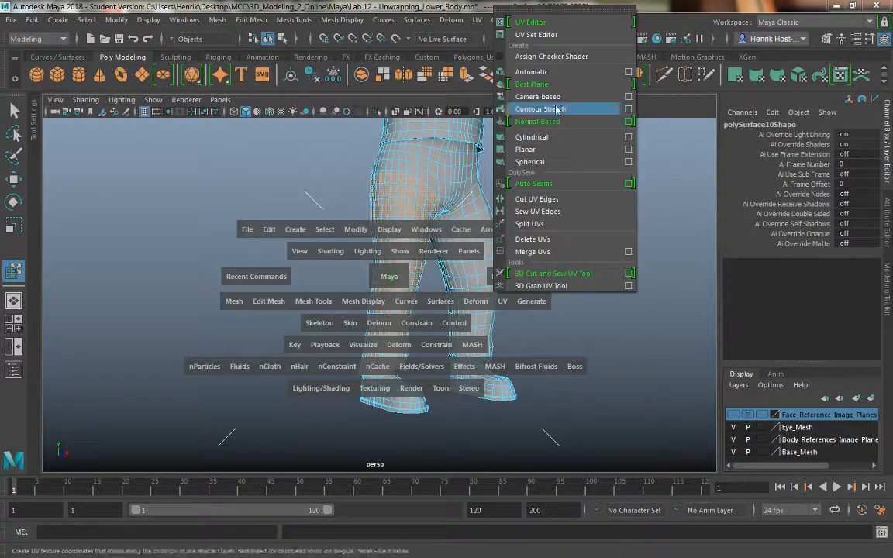
{"action": "left_click", "coordinate": [496, 85]}
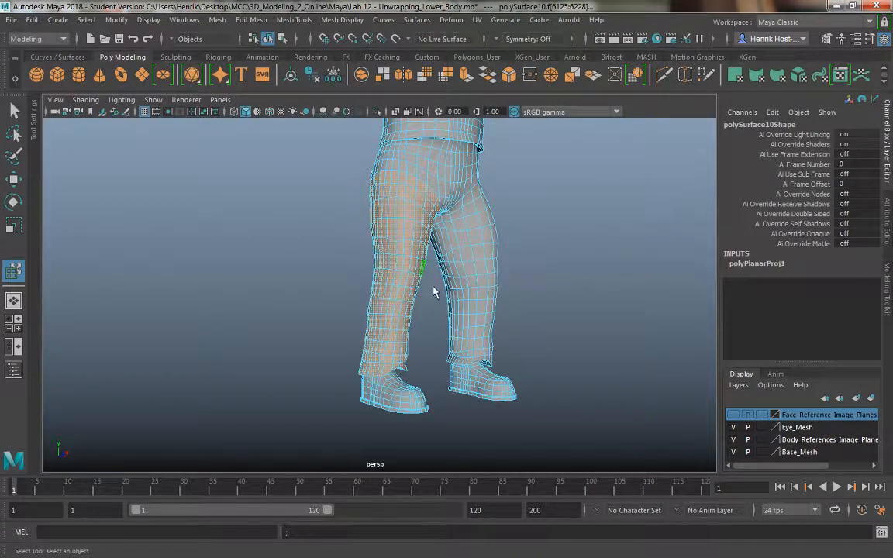
Step: Show the perspective view and the UV Editor side by side, with the projected trouser leg in both
{"action": "left_click_drag", "start_coordinate": [434, 287], "coordinate": [412, 290], "text": "alt"}
{"action": "key", "text": "space"}
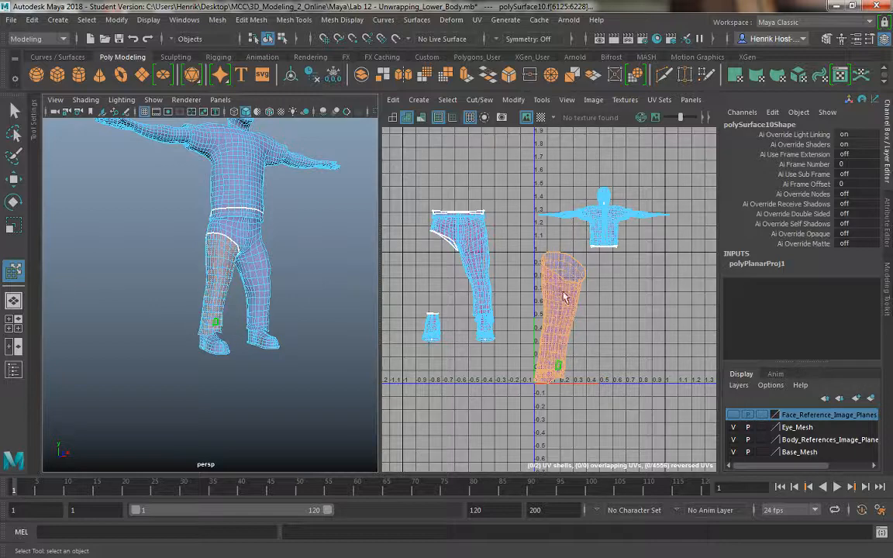
{"action": "left_click", "coordinate": [422, 305]}
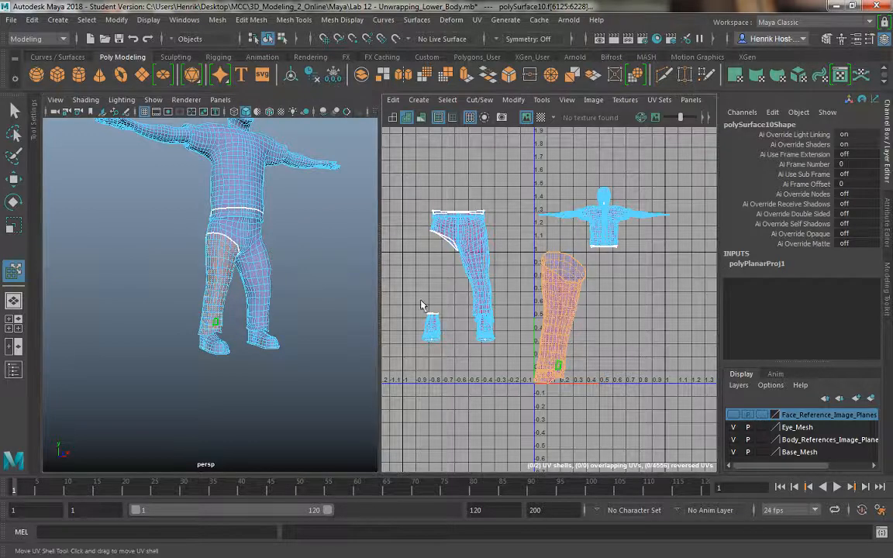
{"action": "left_click", "coordinate": [406, 118]}
Step: Switch the mesh to edge selection and select an edge inside the right trouser leg's hem
{"action": "left_click_drag", "start_coordinate": [327, 219], "coordinate": [287, 230], "text": "alt"}
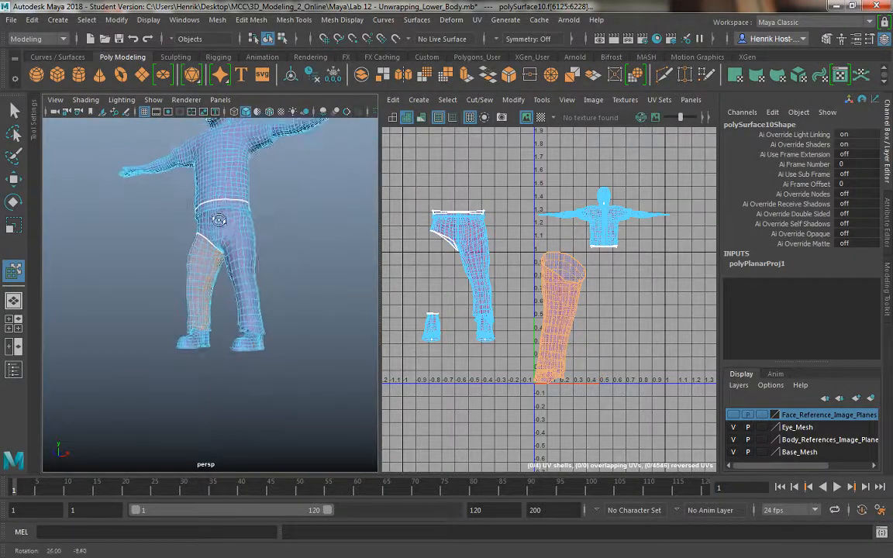
{"action": "right_click_drag", "start_coordinate": [287, 230], "coordinate": [321, 317], "text": "alt"}
{"action": "middle_click_drag", "start_coordinate": [321, 317], "coordinate": [272, 251], "text": "alt"}
{"action": "left_click_drag", "start_coordinate": [213, 219], "coordinate": [194, 210], "text": "alt"}
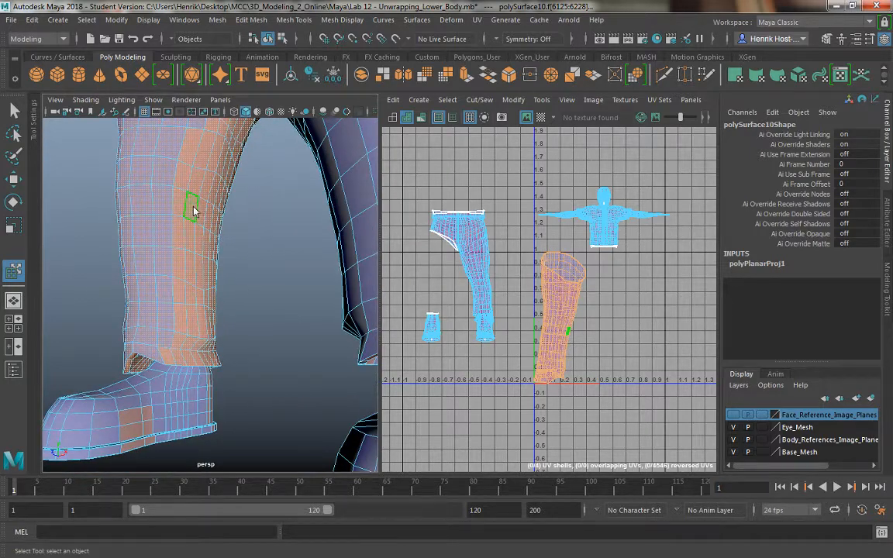
{"action": "right_click_drag", "start_coordinate": [194, 210], "coordinate": [193, 166]}
{"action": "left_click_drag", "start_coordinate": [216, 239], "coordinate": [205, 213], "text": "alt"}
{"action": "right_click_drag", "start_coordinate": [205, 212], "coordinate": [242, 305], "text": "alt"}
{"action": "key", "text": "space"}
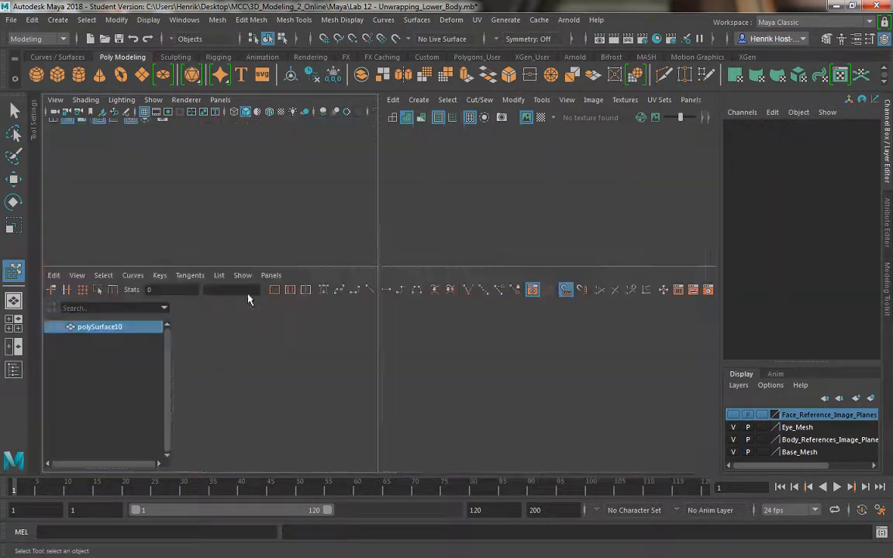
{"action": "left_click_drag", "start_coordinate": [284, 296], "coordinate": [251, 259], "text": "alt"}
{"action": "right_click", "coordinate": [237, 194]}
{"action": "key", "text": "space"}
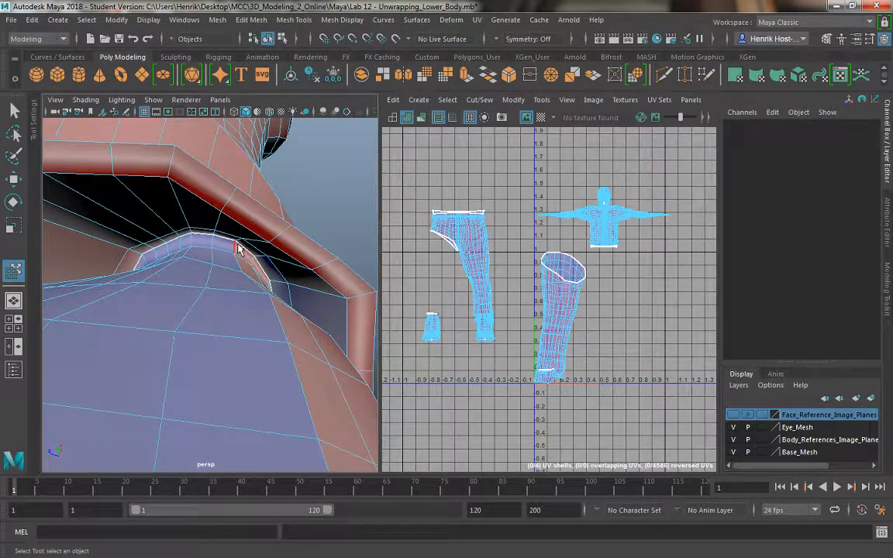
{"action": "left_click", "coordinate": [239, 245]}
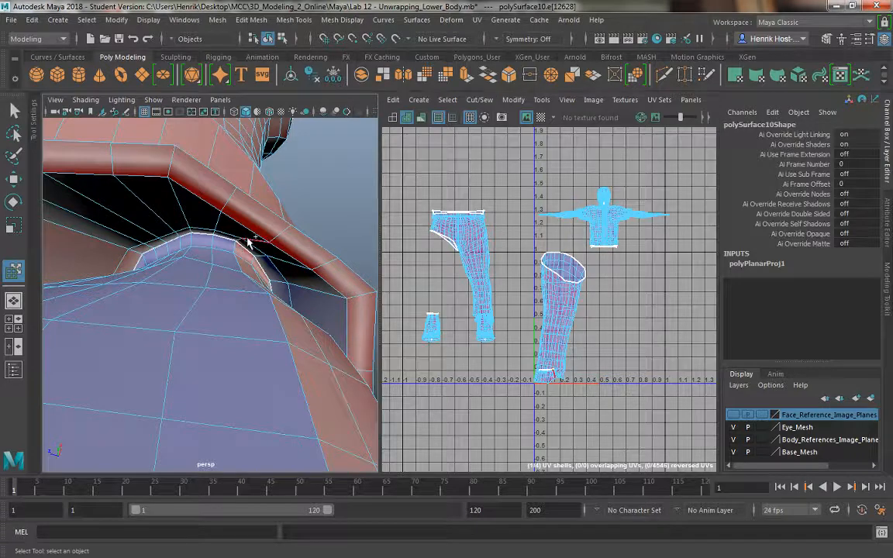
Step: Select a lengthwise line of edges along the inner side of the right trouser leg, continuing under the hem, as the UV seam
{"action": "left_click_drag", "start_coordinate": [237, 265], "coordinate": [187, 200], "text": "alt"}
{"action": "left_click", "coordinate": [190, 231], "text": "shift"}
{"action": "left_click", "coordinate": [184, 202]}
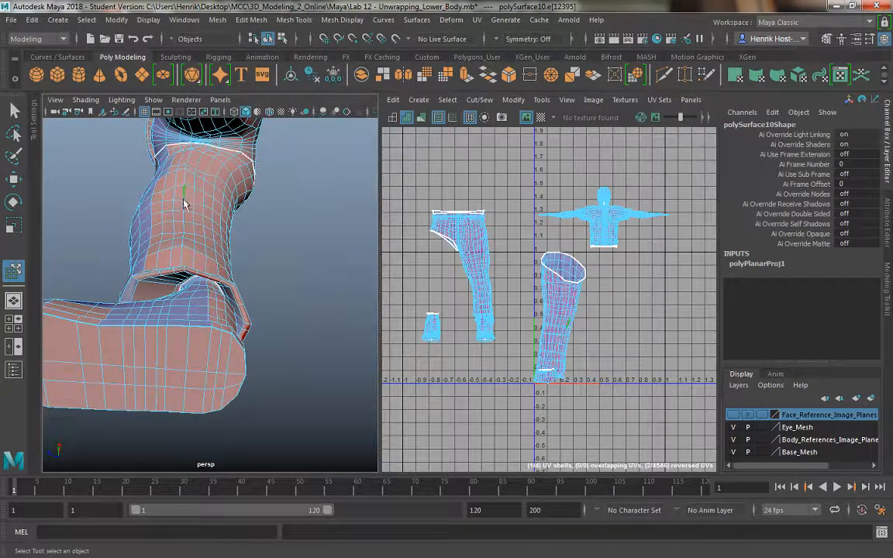
{"action": "right_click_drag", "start_coordinate": [171, 169], "coordinate": [189, 232], "text": "alt"}
{"action": "mouse_move", "coordinate": [170, 227]}
{"action": "left_mouse_down", "text": "alt"}
{"action": "mouse_move", "coordinate": [198, 243]}
{"action": "mouse_move", "coordinate": [179, 244]}
{"action": "mouse_move", "coordinate": [188, 232]}
{"action": "mouse_move", "coordinate": [165, 217]}
{"action": "mouse_move", "coordinate": [175, 227]}
{"action": "left_mouse_up", "text": "alt"}
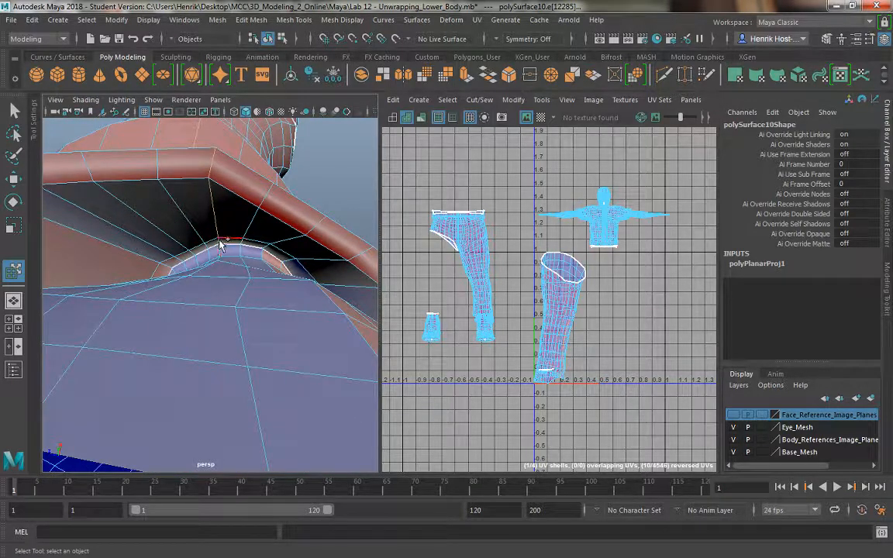
Step: Examine the seam edges around the right trouser leg's hem and its inside from several angles
{"action": "right_click_drag", "start_coordinate": [219, 245], "coordinate": [198, 226], "text": "alt"}
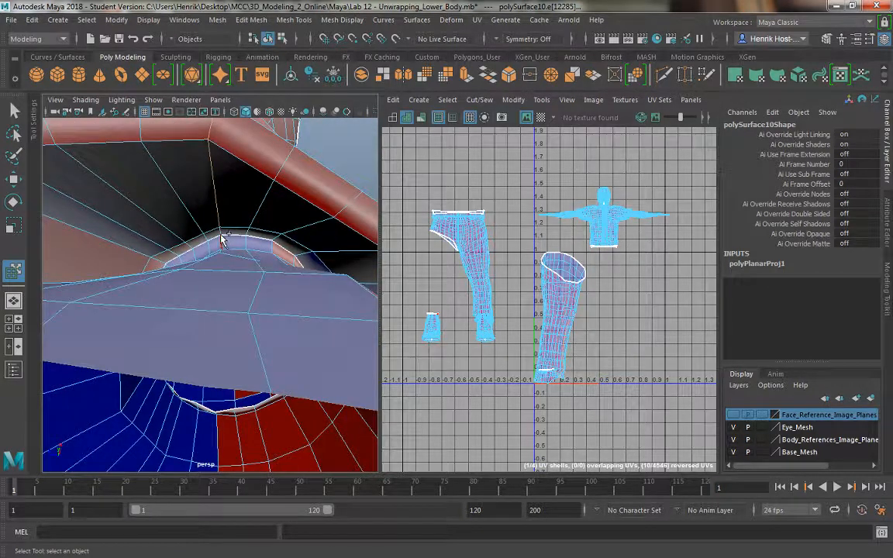
{"action": "left_click_drag", "start_coordinate": [215, 230], "coordinate": [227, 219], "text": "alt"}
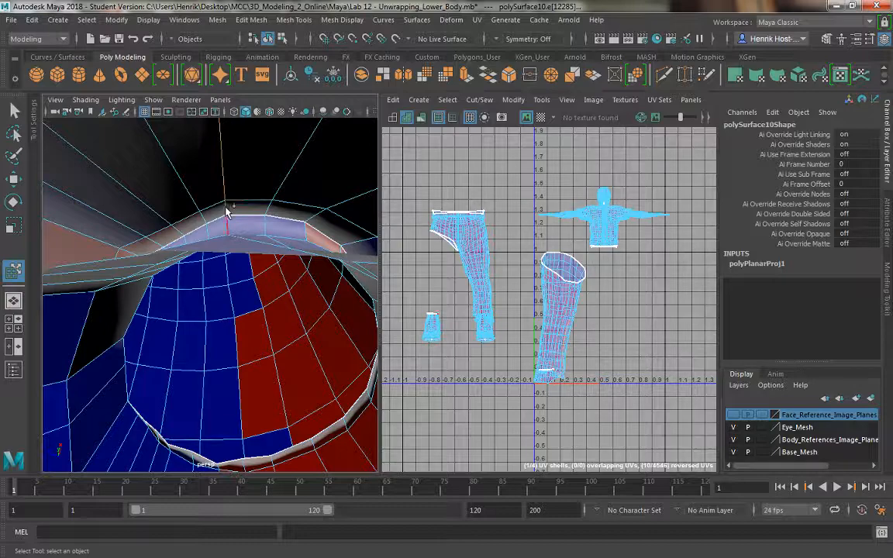
{"action": "mouse_move", "coordinate": [225, 213]}
{"action": "right_mouse_down", "text": "alt"}
{"action": "mouse_move", "coordinate": [219, 202]}
{"action": "mouse_move", "coordinate": [225, 224]}
{"action": "mouse_move", "coordinate": [217, 213]}
{"action": "right_mouse_up", "text": "alt"}
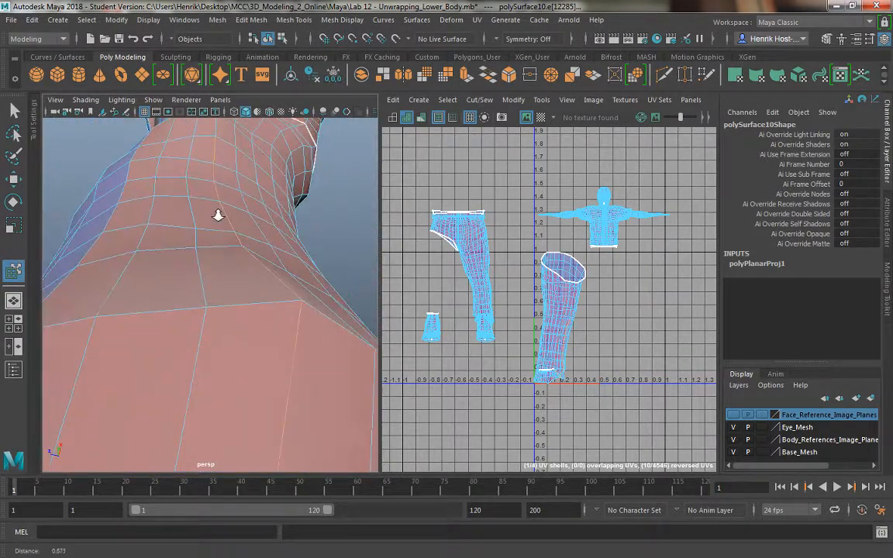
{"action": "middle_click_drag", "start_coordinate": [218, 219], "coordinate": [214, 200], "text": "alt"}
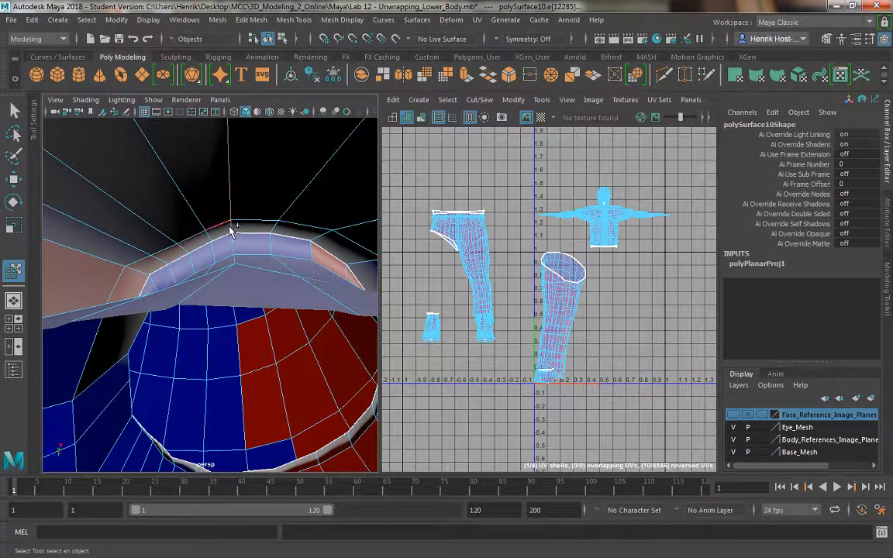
{"action": "right_click_drag", "start_coordinate": [230, 229], "coordinate": [227, 253], "text": "alt"}
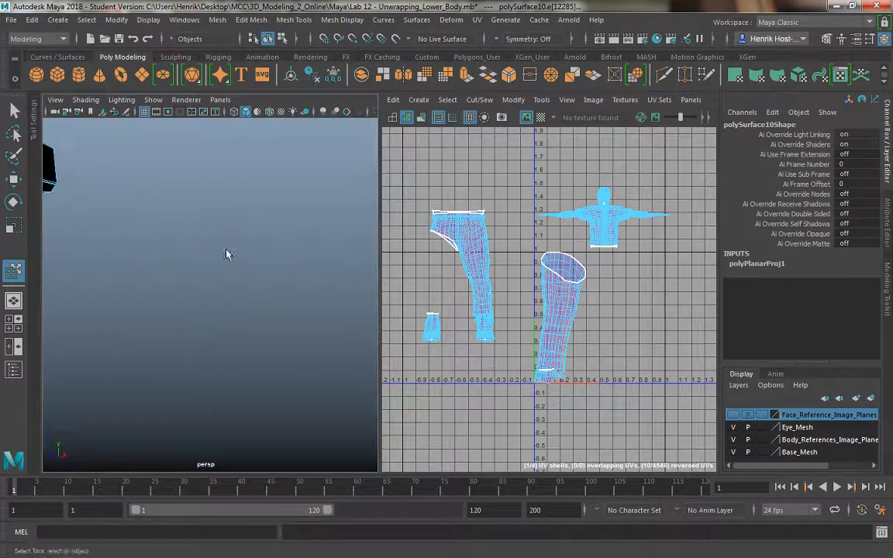
{"action": "left_click_drag", "start_coordinate": [227, 253], "coordinate": [166, 338], "text": "alt"}
{"action": "right_click_drag", "start_coordinate": [166, 339], "coordinate": [198, 321], "text": "alt"}
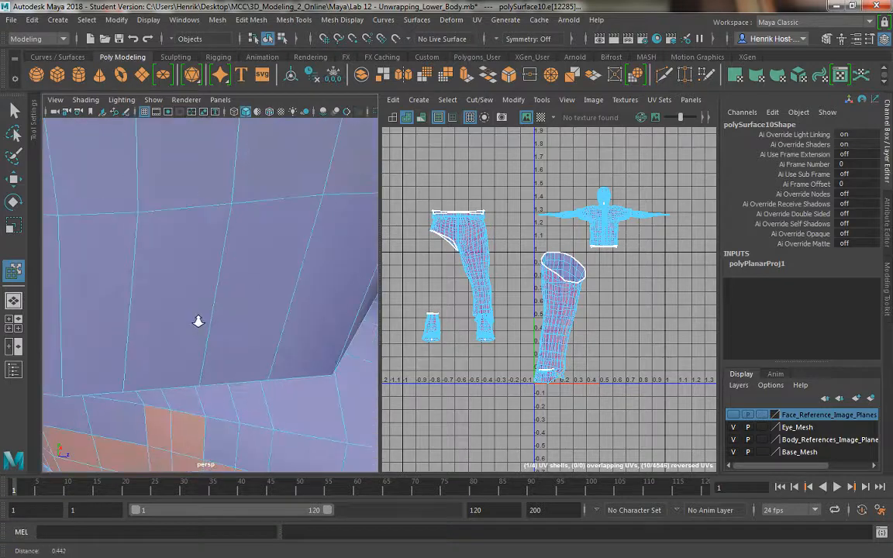
{"action": "left_click_drag", "start_coordinate": [198, 310], "coordinate": [196, 272], "text": "alt"}
{"action": "middle_click_drag", "start_coordinate": [193, 271], "coordinate": [202, 268], "text": "alt"}
{"action": "mouse_move", "coordinate": [201, 268]}
{"action": "right_mouse_down", "text": "alt"}
{"action": "mouse_move", "coordinate": [196, 262]}
{"action": "mouse_move", "coordinate": [196, 271]}
{"action": "right_mouse_up", "text": "alt"}
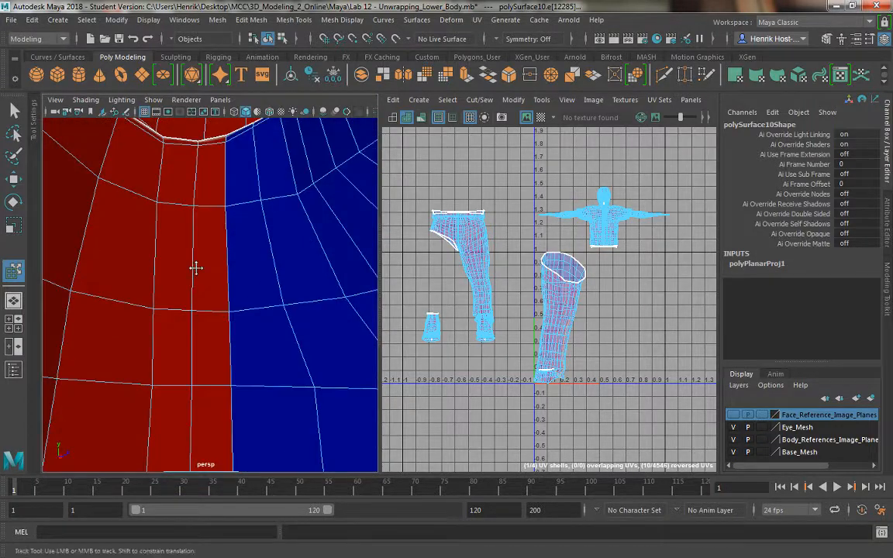
{"action": "mouse_move", "coordinate": [196, 267]}
{"action": "middle_mouse_down", "text": "alt"}
{"action": "mouse_move", "coordinate": [195, 289]}
{"action": "mouse_move", "coordinate": [190, 283]}
{"action": "middle_mouse_up", "text": "alt"}
{"action": "right_click_drag", "start_coordinate": [190, 286], "coordinate": [192, 292], "text": "alt"}
{"action": "middle_click_drag", "start_coordinate": [193, 293], "coordinate": [194, 281], "text": "alt"}
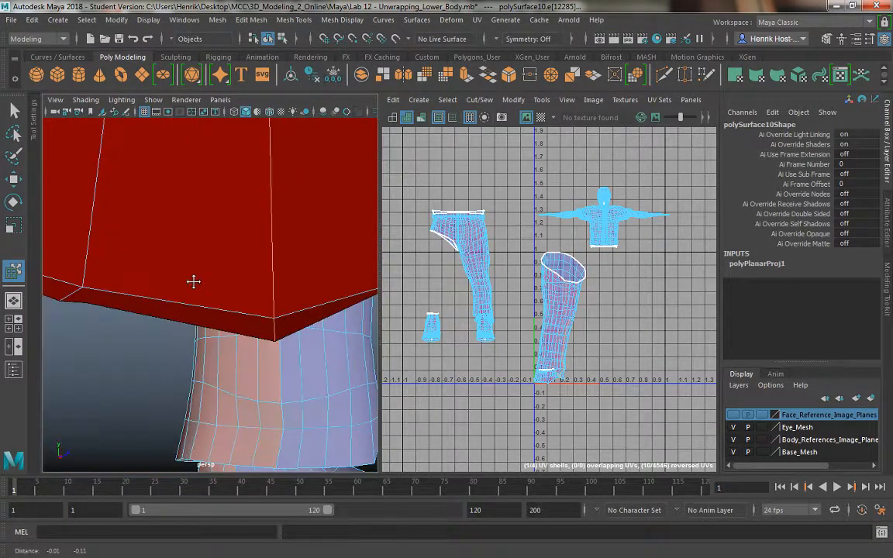
{"action": "left_click_drag", "start_coordinate": [205, 287], "coordinate": [206, 292], "text": "alt"}
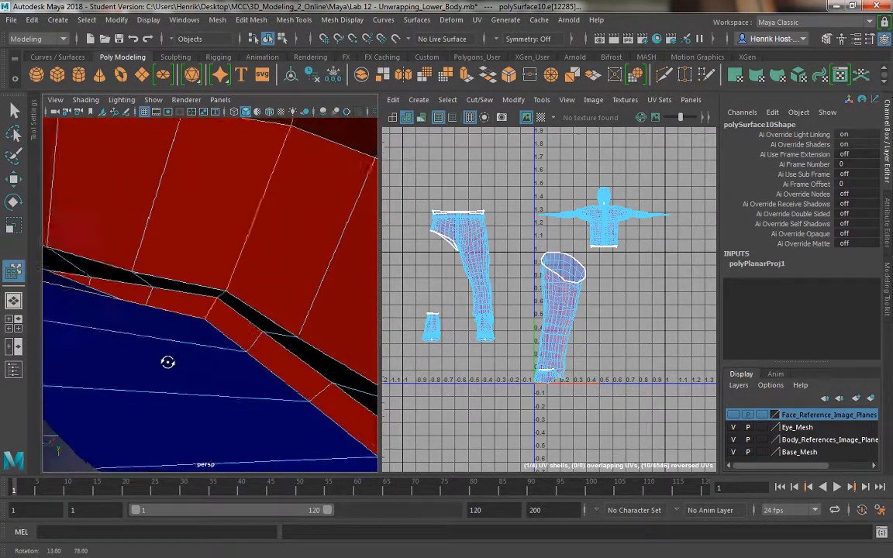
Step: Add the missing edges inside the right trouser leg's hem to the seam selection, reaching the inner shell border
{"action": "left_click_drag", "start_coordinate": [167, 362], "coordinate": [120, 349], "text": "alt"}
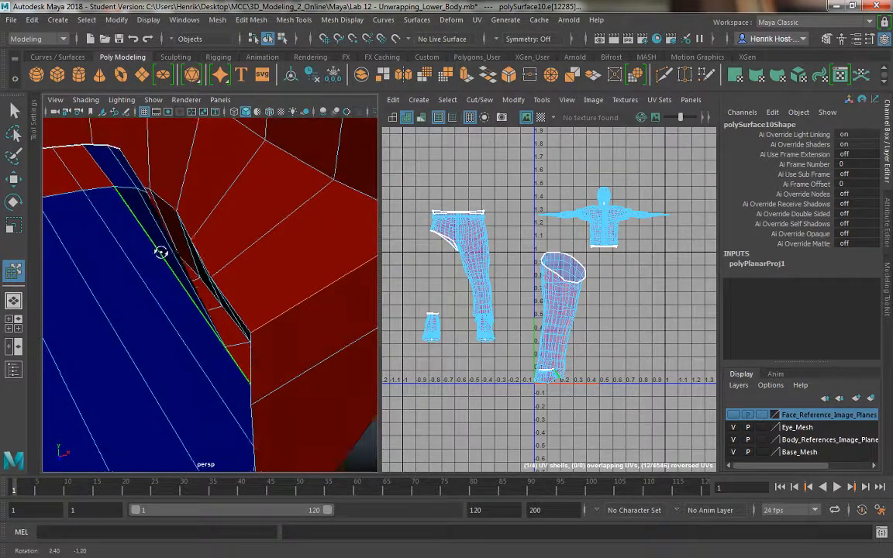
{"action": "left_click_drag", "start_coordinate": [153, 255], "coordinate": [31, 133], "text": "alt"}
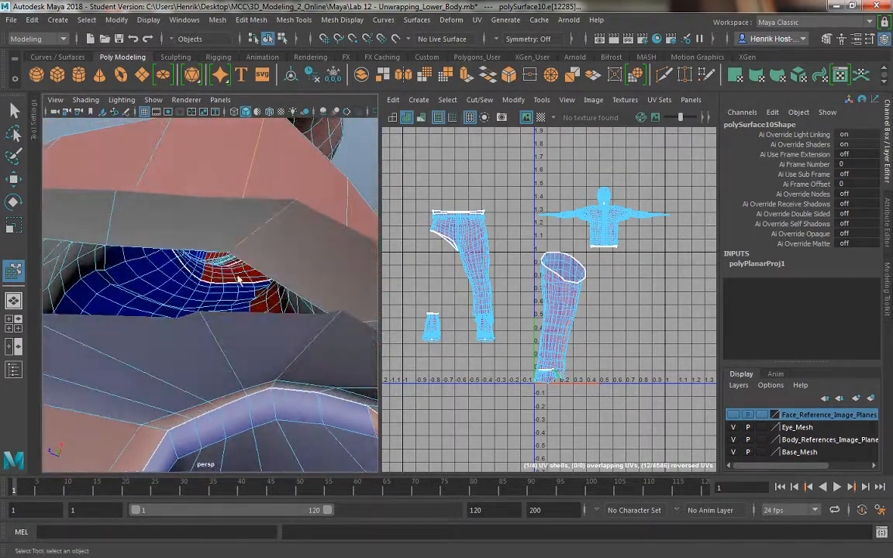
{"action": "right_click_drag", "start_coordinate": [307, 281], "coordinate": [272, 285], "text": "alt"}
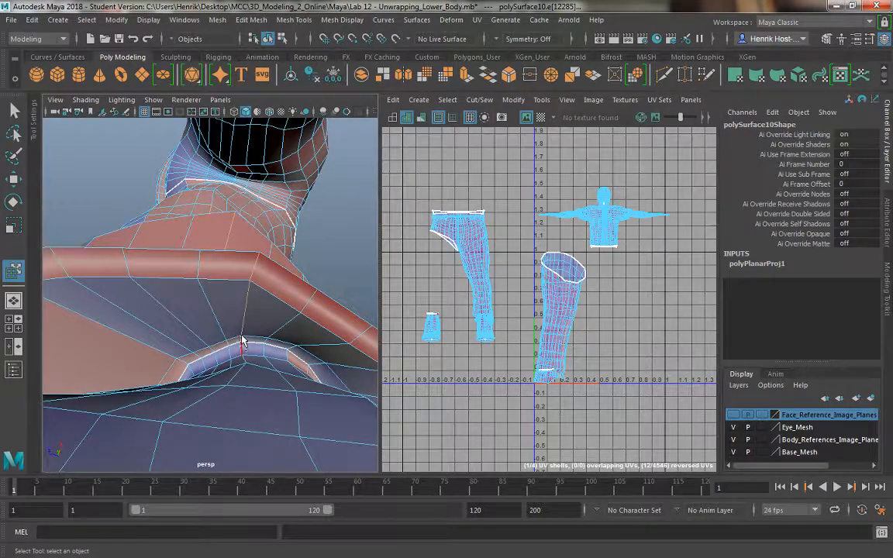
Step: Extend the seam edge selection up the inner side of the right leg to the shell border at the upper thigh
{"action": "left_click_drag", "start_coordinate": [217, 350], "coordinate": [195, 235], "text": "alt"}
{"action": "middle_click_drag", "start_coordinate": [194, 235], "coordinate": [213, 330], "text": "alt"}
{"action": "scroll", "coordinate": [165, 266], "scroll_direction": "up", "scroll_amount": 3}
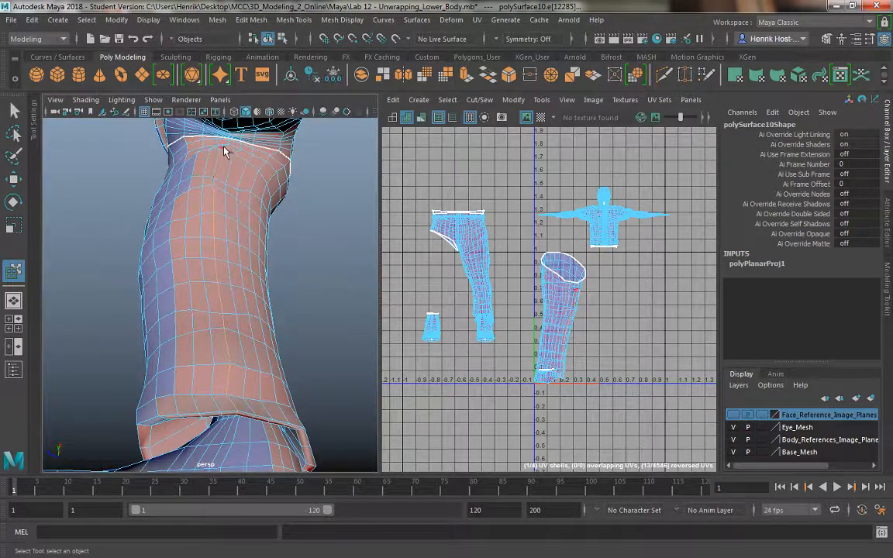
{"action": "middle_click_drag", "start_coordinate": [233, 173], "coordinate": [221, 223], "text": "alt"}
{"action": "right_click_drag", "start_coordinate": [221, 224], "coordinate": [250, 298], "text": "alt"}
{"action": "middle_click_drag", "start_coordinate": [248, 189], "coordinate": [247, 268], "text": "alt"}
{"action": "right_click_drag", "start_coordinate": [246, 268], "coordinate": [256, 225], "text": "alt"}
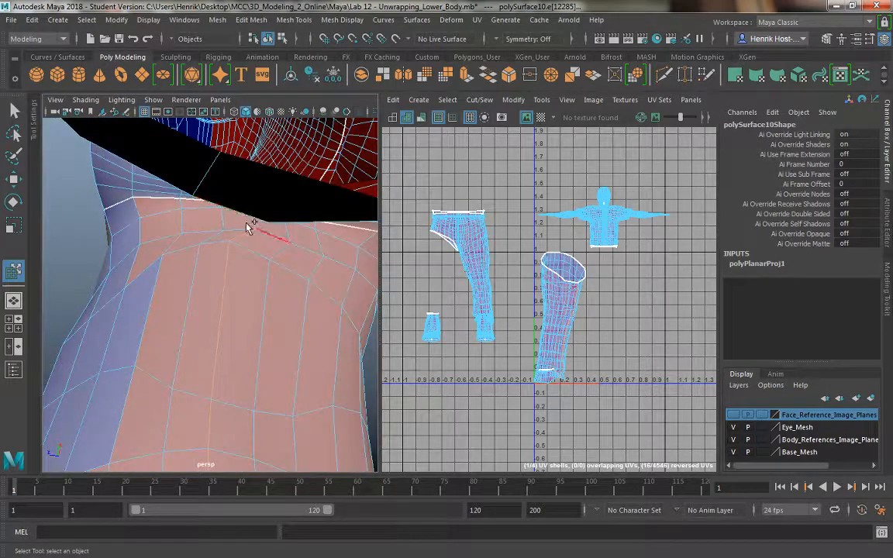
{"action": "scroll", "coordinate": [248, 227], "scroll_direction": "up", "scroll_amount": 3}
{"action": "scroll", "coordinate": [247, 229], "scroll_direction": "down", "scroll_amount": 1}
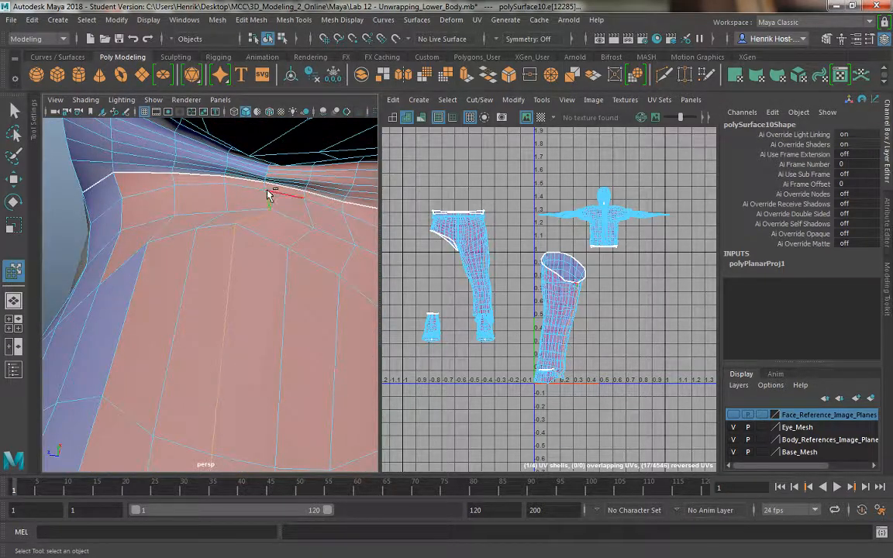
{"action": "left_click", "coordinate": [265, 186], "text": "shift"}
Step: Check the seam near the crotch and cut the UVs along the selected edges
{"action": "left_click_drag", "start_coordinate": [224, 208], "coordinate": [464, 163], "text": "alt"}
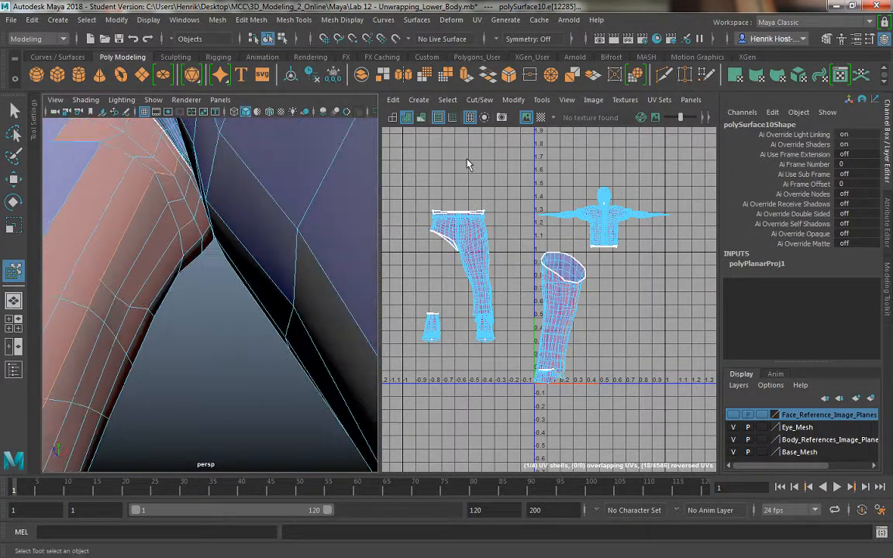
{"action": "left_click", "coordinate": [480, 100]}
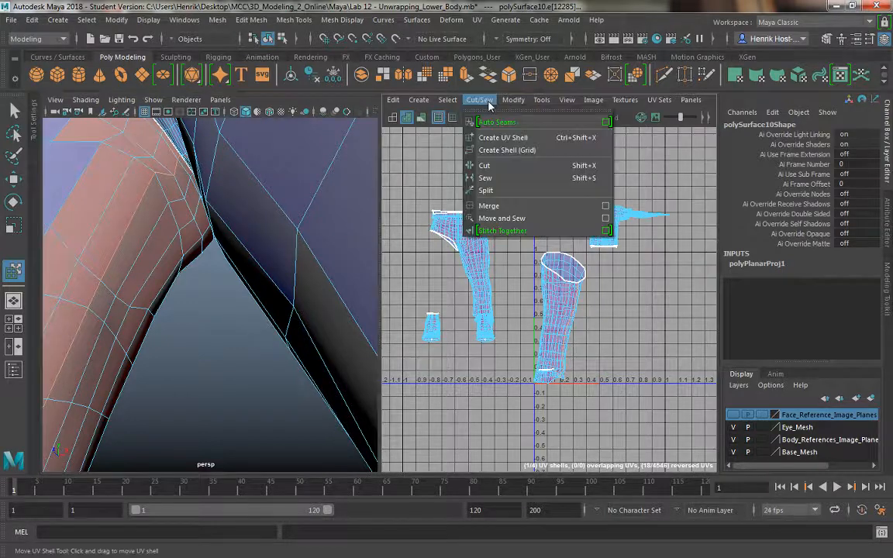
{"action": "left_click", "coordinate": [491, 168]}
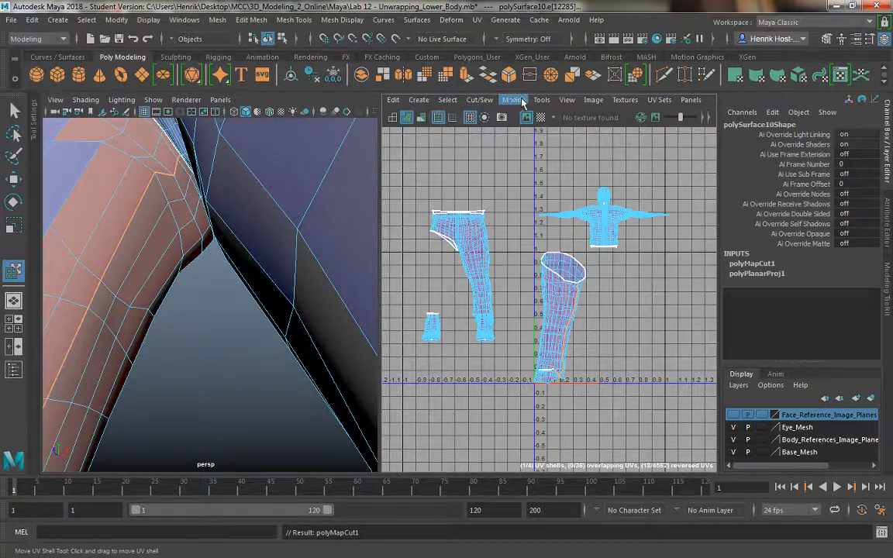
Step: Select the whole right trouser leg shell with the Move UV Shell tool and activate the Smooth UV tool
{"action": "left_click", "coordinate": [540, 100]}
{"action": "left_click", "coordinate": [573, 202]}
{"action": "left_click", "coordinate": [562, 293]}
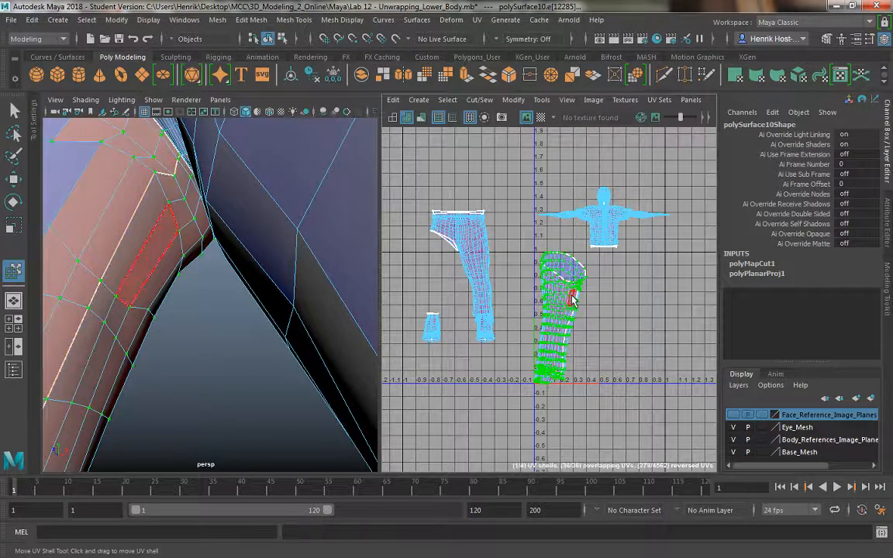
{"action": "left_click", "coordinate": [540, 101]}
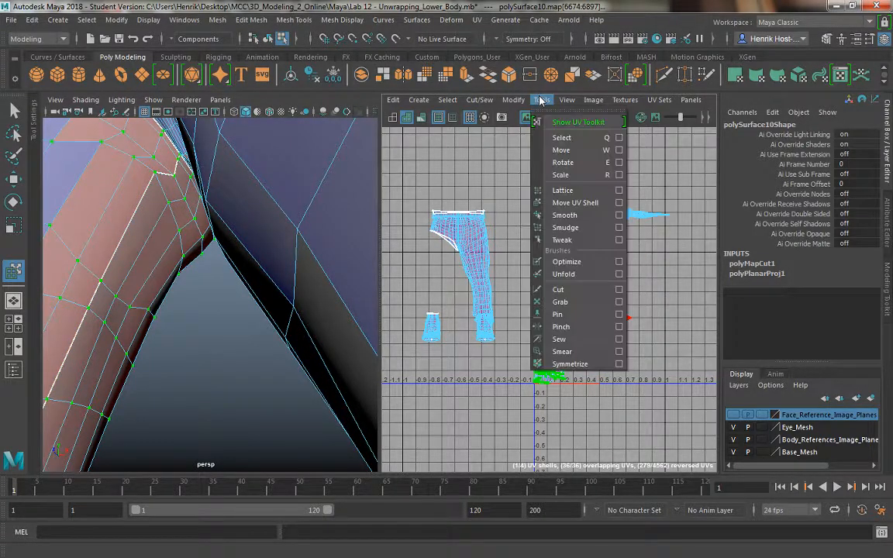
{"action": "left_click", "coordinate": [564, 215]}
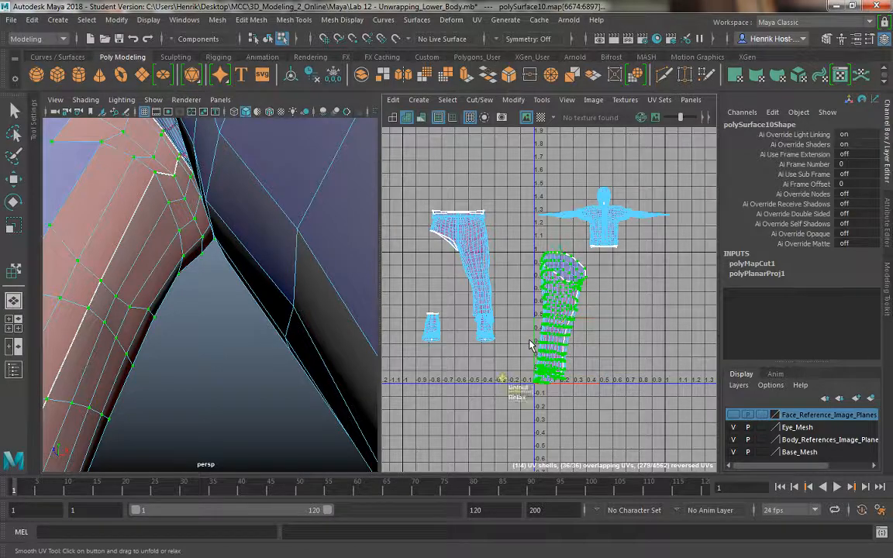
Step: Enlarge the UV Editor and unfold the right trouser leg shell with the Smooth UV tool until it lies flat
{"action": "key", "text": "space"}
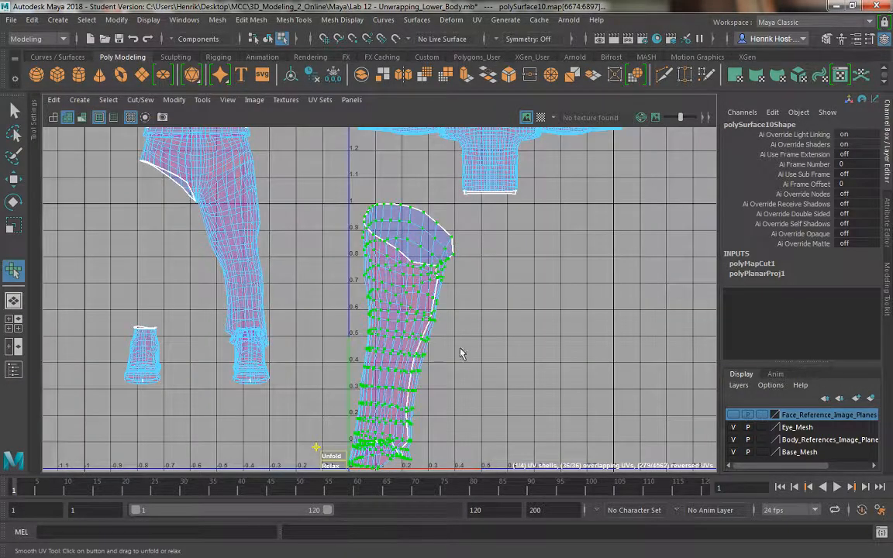
{"action": "middle_click_drag", "start_coordinate": [489, 367], "coordinate": [488, 345], "text": "alt"}
{"action": "right_click_drag", "start_coordinate": [488, 345], "coordinate": [400, 202], "text": "alt"}
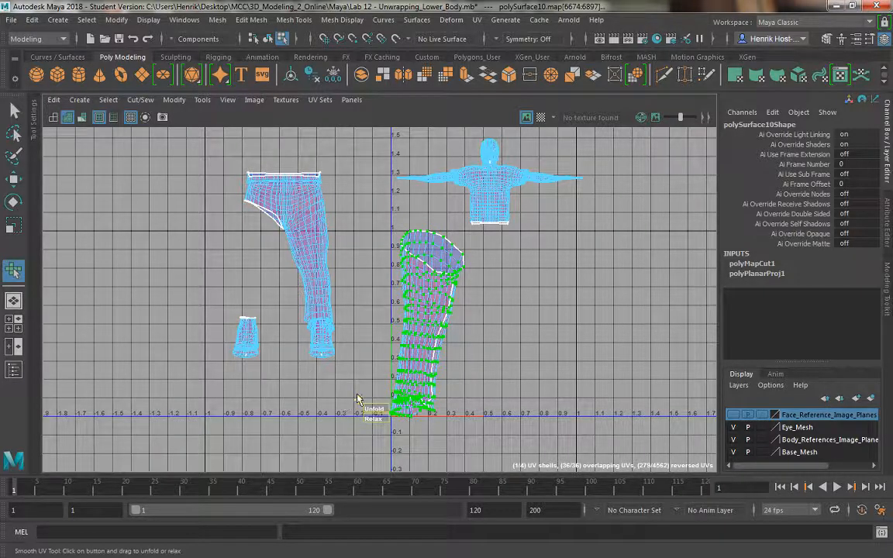
{"action": "left_click_drag", "start_coordinate": [372, 409], "coordinate": [427, 290]}
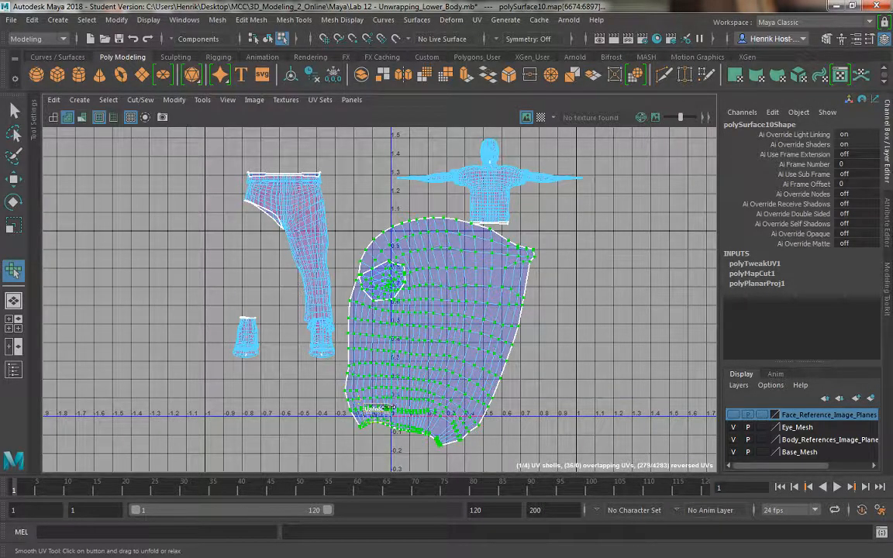
{"action": "left_click_drag", "start_coordinate": [391, 407], "coordinate": [840, 418]}
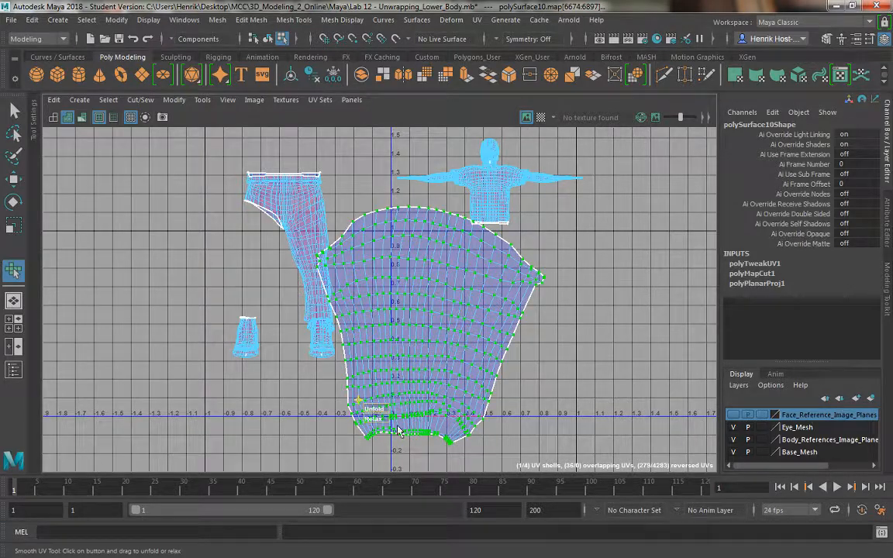
{"action": "left_click_drag", "start_coordinate": [380, 412], "coordinate": [531, 421]}
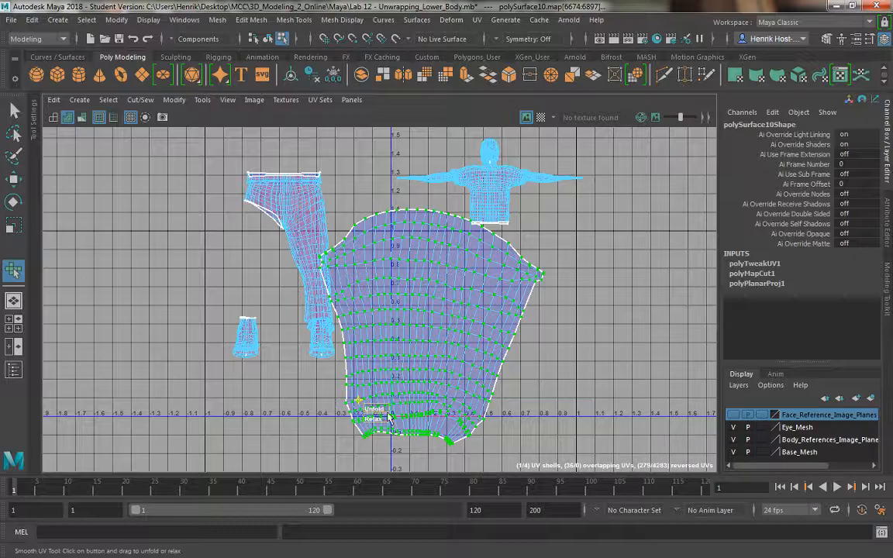
Step: Move the unfolded right trouser leg shell into the empty UV space beside the other shells and restore the split layout
{"action": "middle_click_drag", "start_coordinate": [477, 394], "coordinate": [473, 311], "text": "alt"}
{"action": "right_click_drag", "start_coordinate": [431, 340], "coordinate": [542, 460], "text": "alt"}
{"action": "right_click_drag", "start_coordinate": [374, 393], "coordinate": [229, 227], "text": "alt"}
{"action": "right_click_drag", "start_coordinate": [426, 429], "coordinate": [319, 297], "text": "alt"}
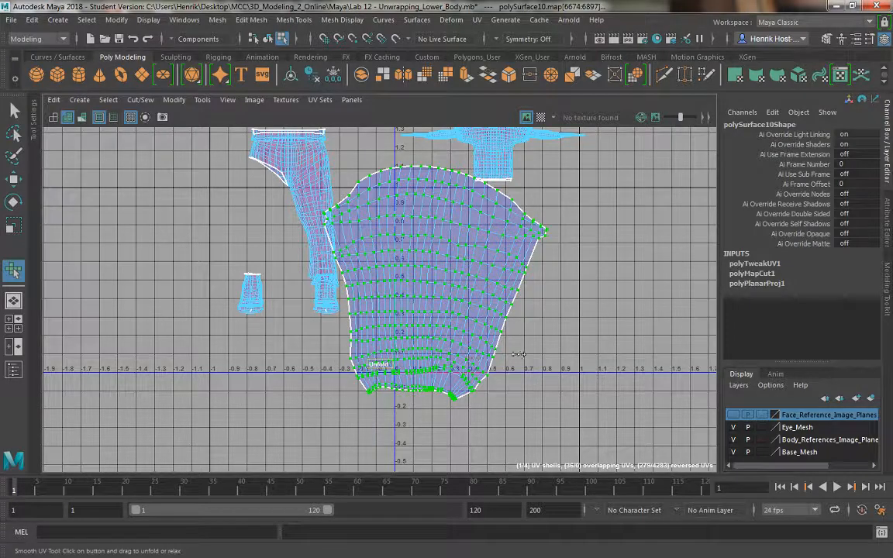
{"action": "right_click_drag", "start_coordinate": [434, 364], "coordinate": [430, 289], "text": "alt"}
{"action": "key", "text": "w"}
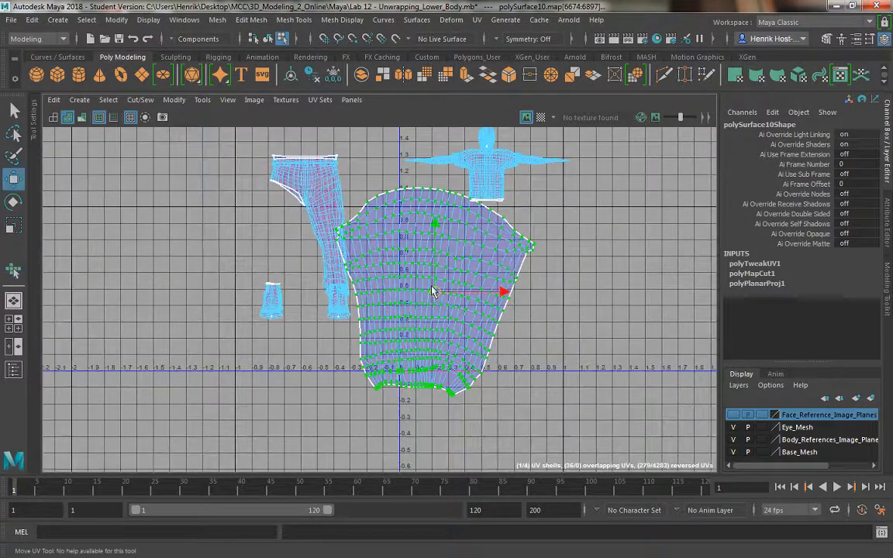
{"action": "left_click_drag", "start_coordinate": [433, 296], "coordinate": [133, 367]}
{"action": "middle_click_drag", "start_coordinate": [263, 265], "coordinate": [255, 292], "text": "alt"}
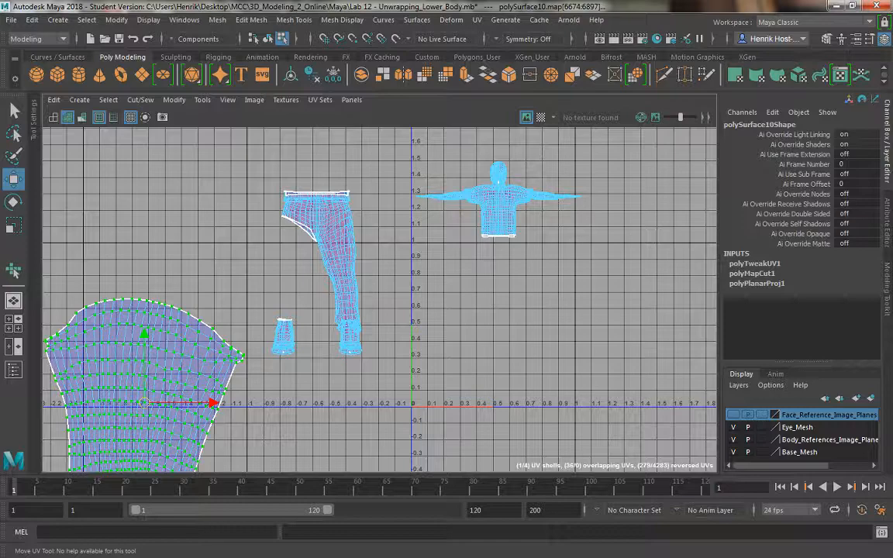
{"action": "middle_click_drag", "start_coordinate": [461, 304], "coordinate": [456, 279], "text": "alt"}
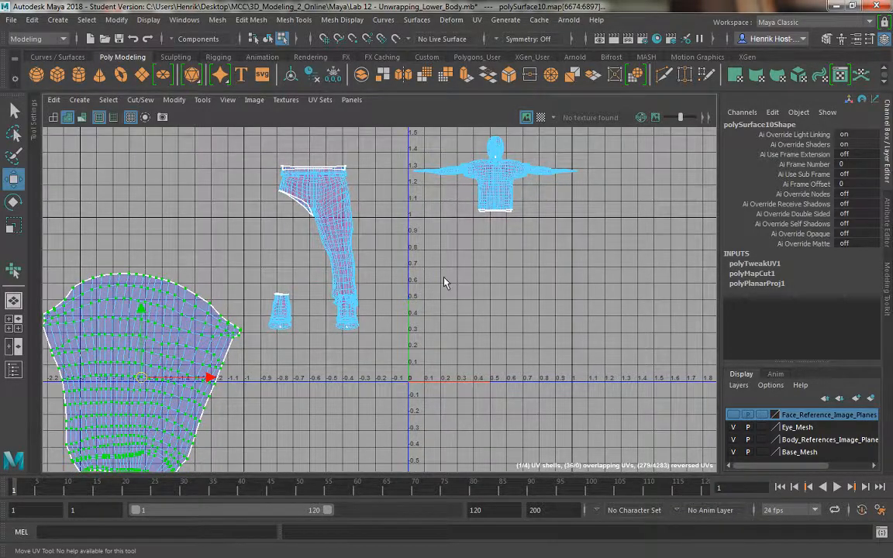
{"action": "key", "text": "space"}
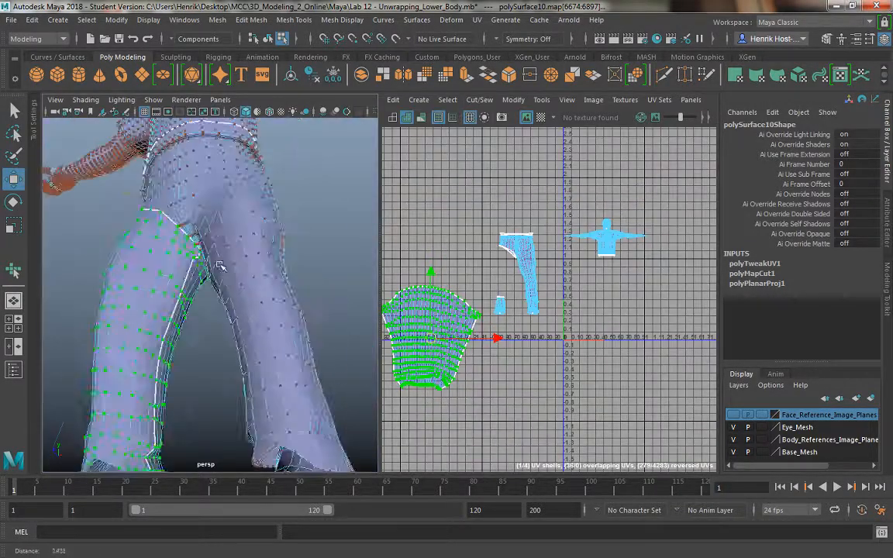
Step: Return the body mesh to object mode and assign a new Blinn material to it
{"action": "right_click_drag", "start_coordinate": [220, 265], "coordinate": [183, 262], "text": "alt"}
{"action": "left_click_drag", "start_coordinate": [225, 289], "coordinate": [200, 258], "text": "alt"}
{"action": "right_click_drag", "start_coordinate": [191, 187], "coordinate": [299, 363]}
{"action": "left_click", "coordinate": [223, 240]}
{"action": "left_click", "coordinate": [217, 198]}
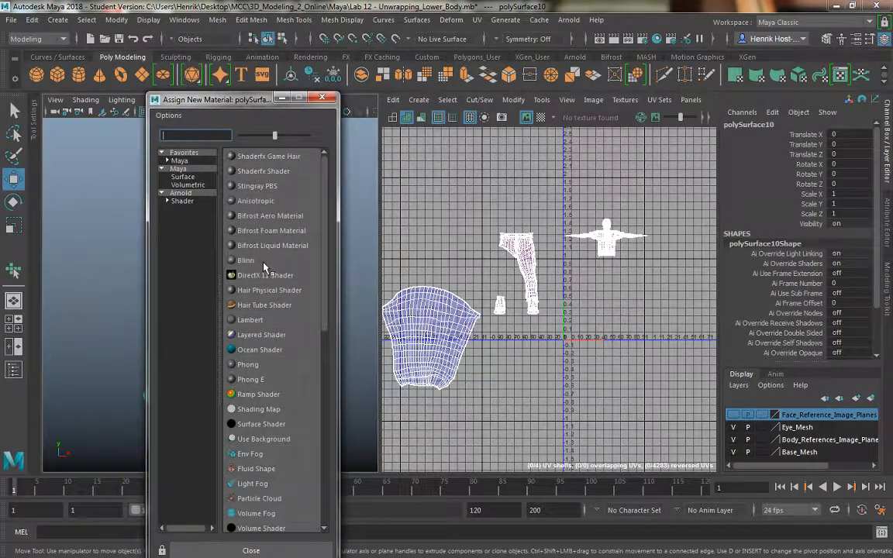
{"action": "left_click", "coordinate": [246, 260]}
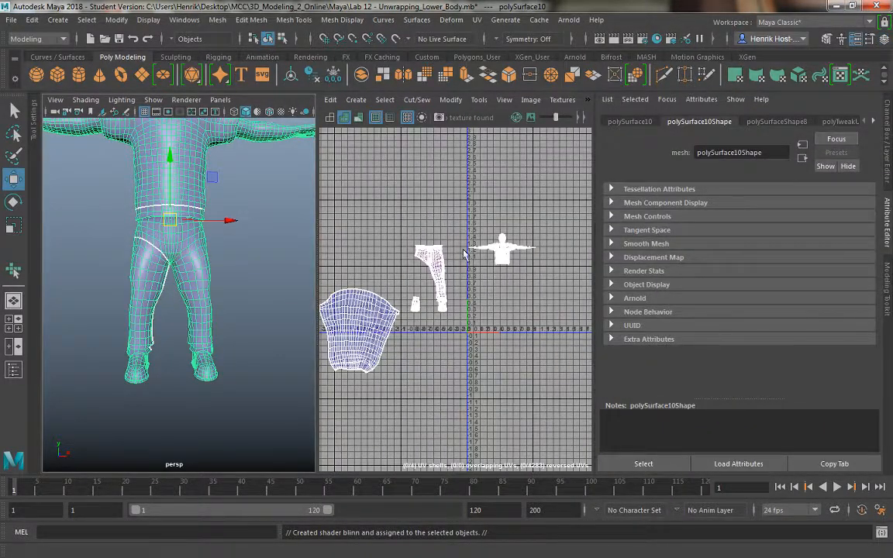
Step: Assign a new Lambert material to the whole body mesh
{"action": "right_click_drag", "start_coordinate": [166, 221], "coordinate": [164, 190]}
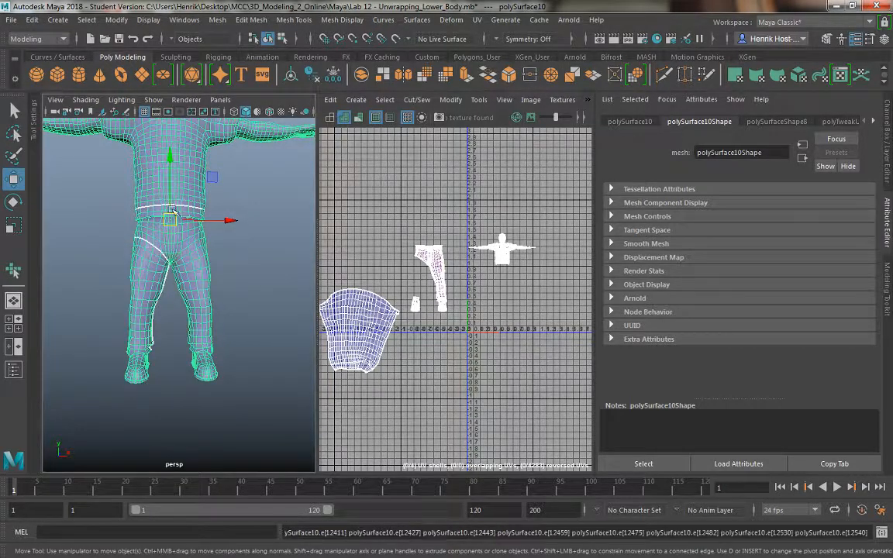
{"action": "right_click", "coordinate": [189, 175]}
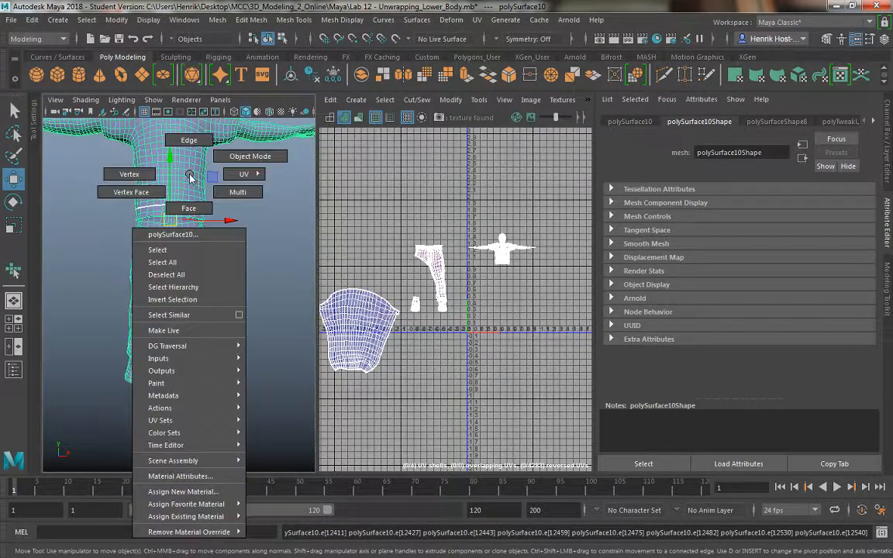
{"action": "right_click_drag", "start_coordinate": [190, 177], "coordinate": [189, 488]}
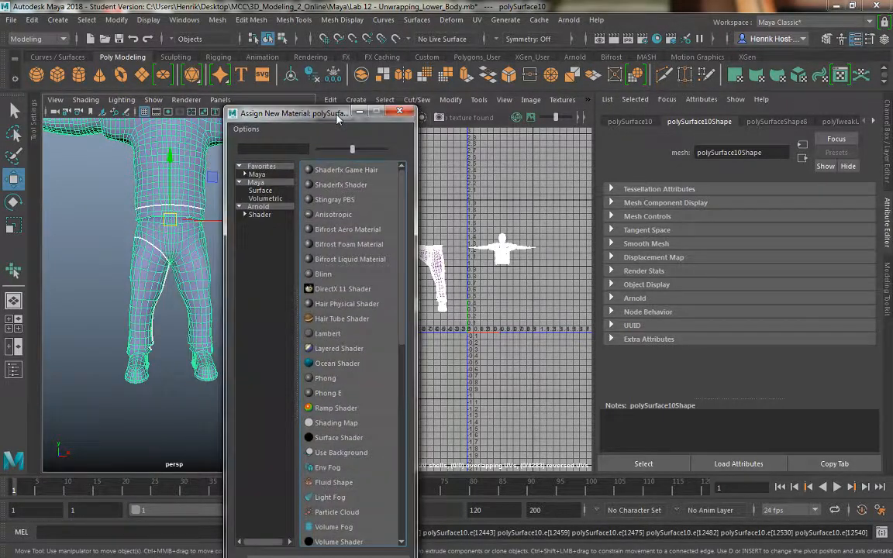
{"action": "left_click", "coordinate": [327, 334]}
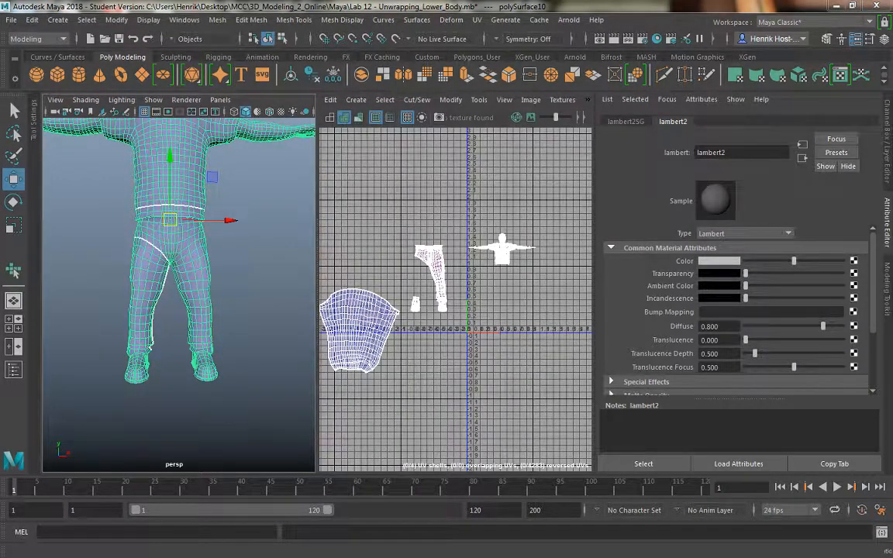
Step: Map a Checker texture to the Lambert material's color and turn on textured display
{"action": "left_click_drag", "start_coordinate": [0, 203], "coordinate": [305, 104]}
{"action": "left_click", "coordinate": [289, 170]}
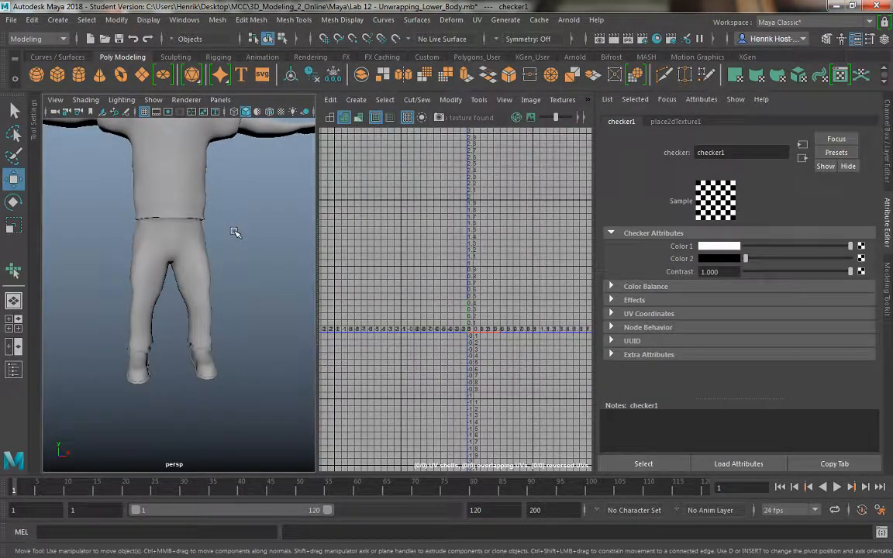
{"action": "key", "text": "6"}
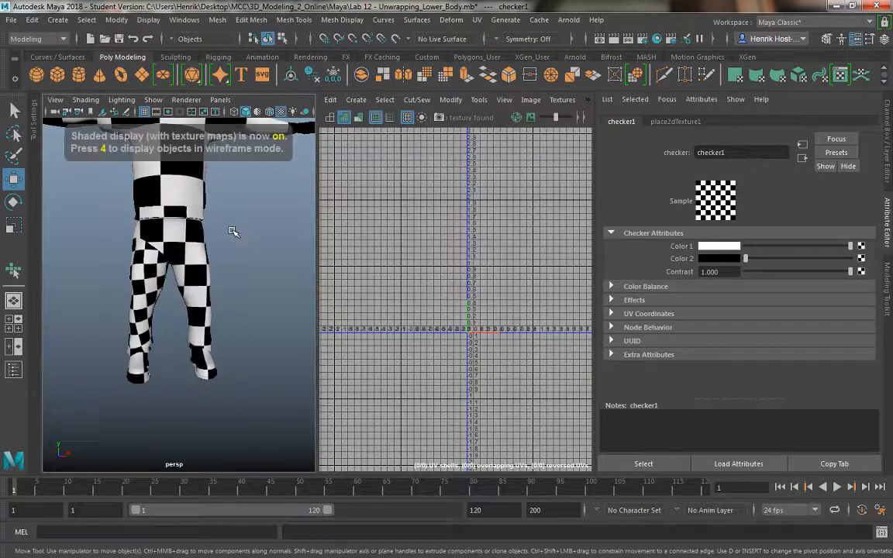
Step: Examine the checker pattern on the trouser legs from several sides, comparing the unfolded right leg with the left one
{"action": "mouse_move", "coordinate": [233, 231]}
{"action": "left_mouse_down", "text": "alt"}
{"action": "mouse_move", "coordinate": [403, 231]}
{"action": "mouse_move", "coordinate": [158, 230]}
{"action": "left_mouse_up", "text": "alt"}
{"action": "middle_click_drag", "start_coordinate": [208, 299], "coordinate": [211, 323], "text": "alt"}
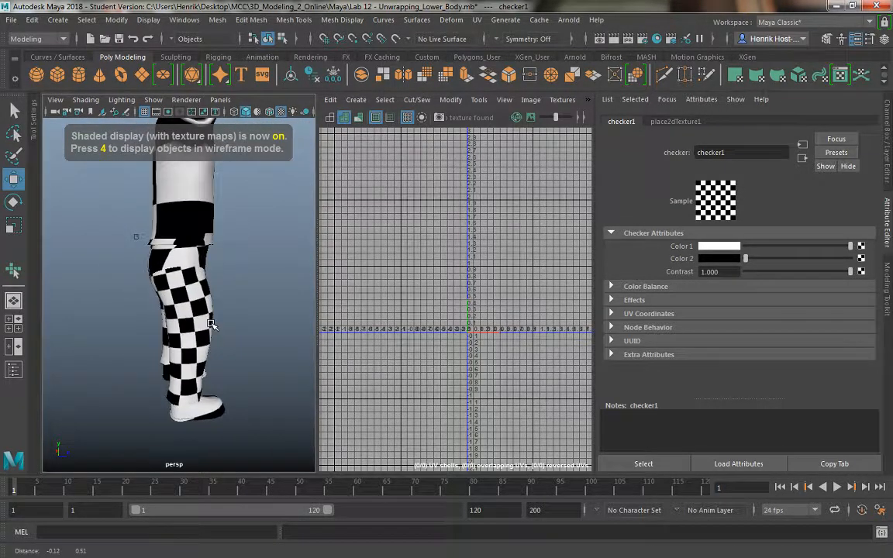
{"action": "scroll", "coordinate": [165, 250], "scroll_direction": "down", "scroll_amount": 5}
{"action": "left_click_drag", "start_coordinate": [205, 291], "coordinate": [59, 293], "text": "alt"}
{"action": "right_click_drag", "start_coordinate": [159, 310], "coordinate": [221, 315], "text": "alt"}
{"action": "middle_click_drag", "start_coordinate": [221, 316], "coordinate": [249, 263], "text": "alt"}
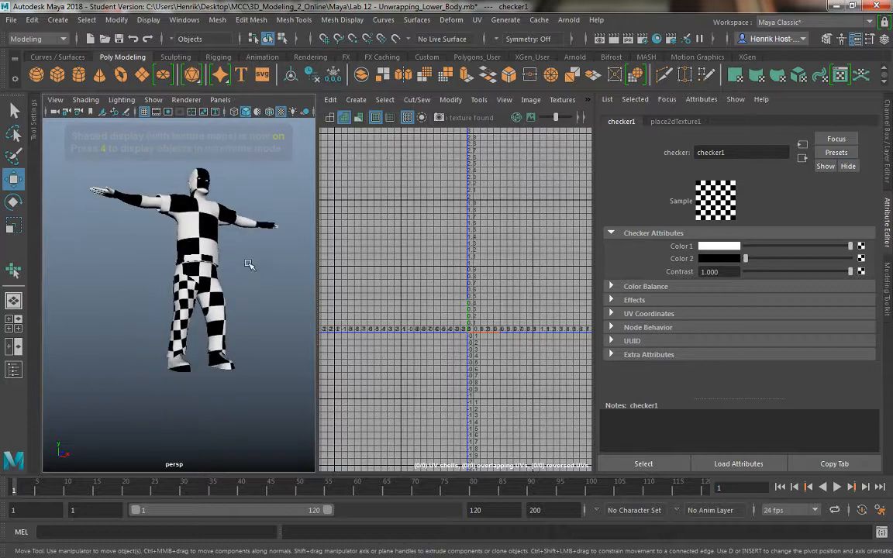
{"action": "right_click_drag", "start_coordinate": [249, 263], "coordinate": [217, 355], "text": "alt"}
{"action": "middle_click_drag", "start_coordinate": [217, 355], "coordinate": [202, 361], "text": "alt"}
{"action": "left_click_drag", "start_coordinate": [223, 218], "coordinate": [137, 288], "text": "alt"}
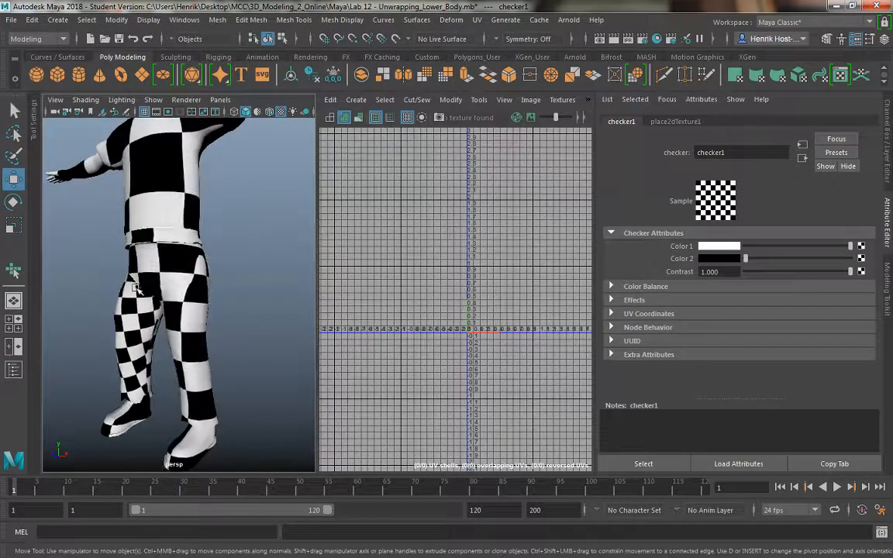
Step: Switch the body mesh to face selection with untextured shading and select the faces of the left trouser leg
{"action": "left_click", "coordinate": [165, 266]}
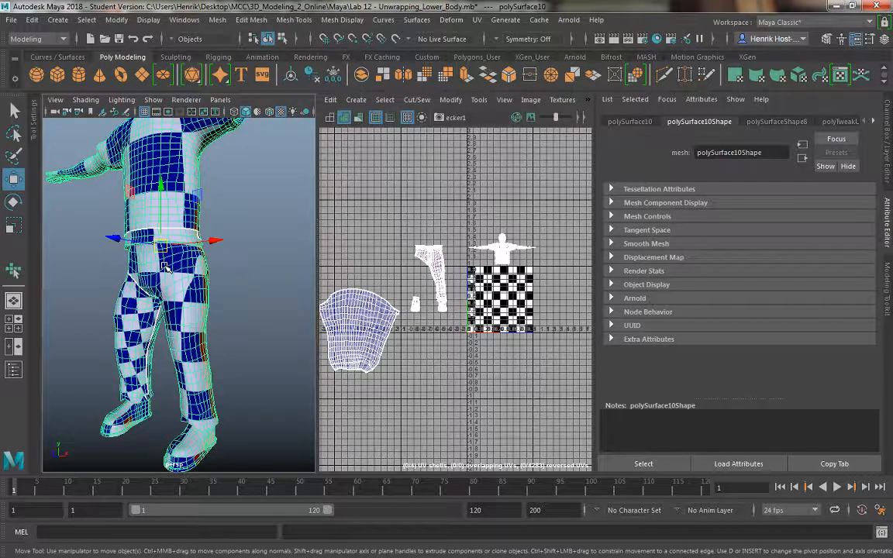
{"action": "left_click_drag", "start_coordinate": [196, 287], "coordinate": [193, 260], "text": "alt"}
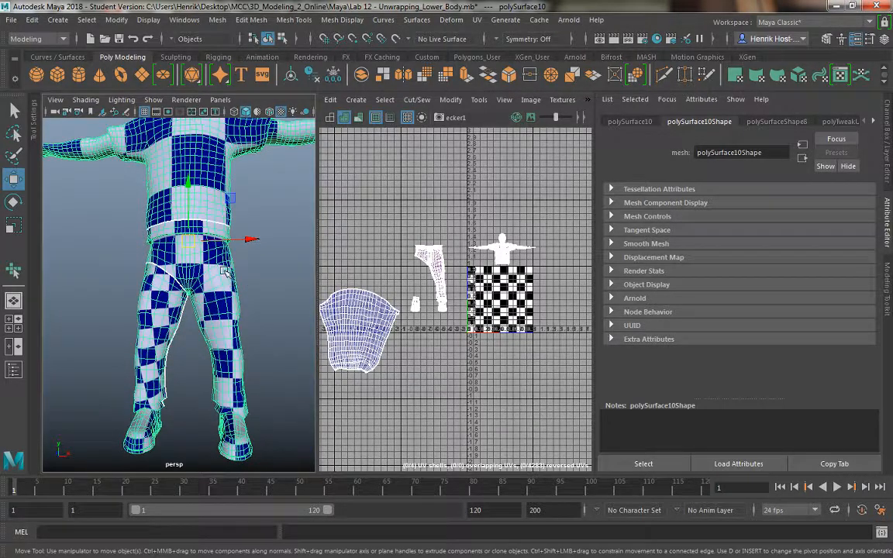
{"action": "right_click_drag", "start_coordinate": [224, 271], "coordinate": [224, 221]}
{"action": "left_click_drag", "start_coordinate": [218, 265], "coordinate": [255, 295], "text": "alt"}
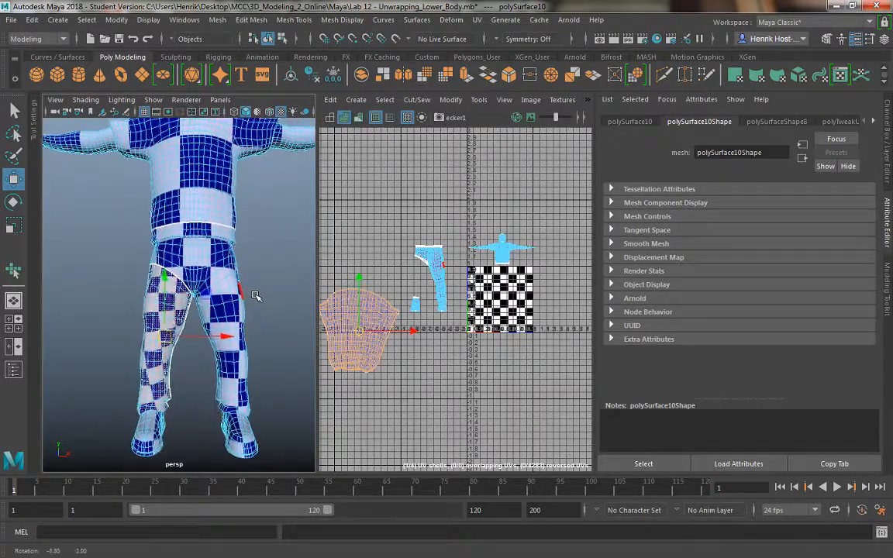
{"action": "key", "text": "5"}
{"action": "scroll", "coordinate": [230, 275], "scroll_direction": "up", "scroll_amount": 1}
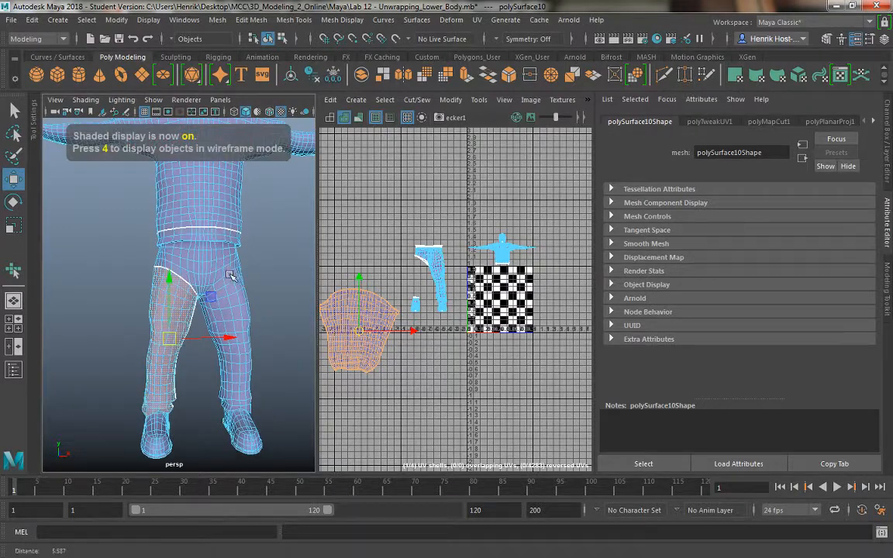
{"action": "scroll", "coordinate": [230, 275], "scroll_direction": "up", "scroll_amount": 3}
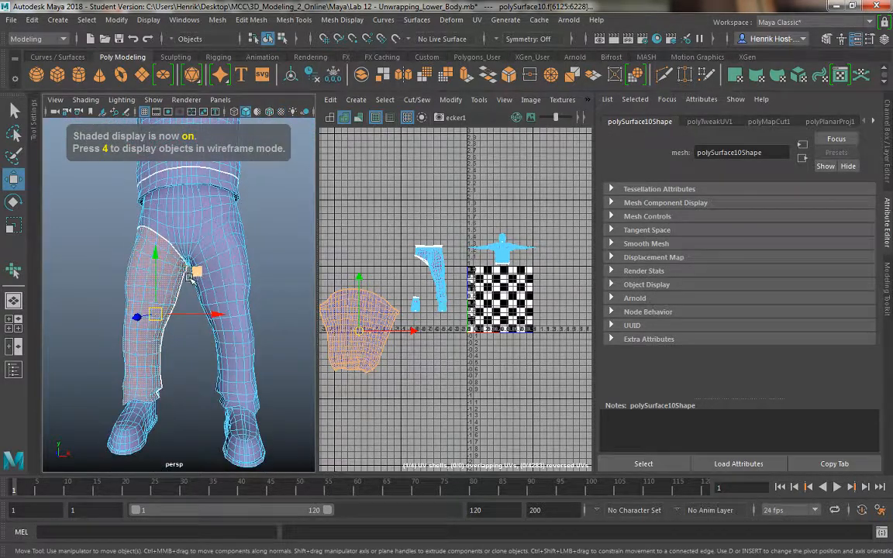
{"action": "left_click_drag", "start_coordinate": [261, 372], "coordinate": [180, 251], "text": "alt"}
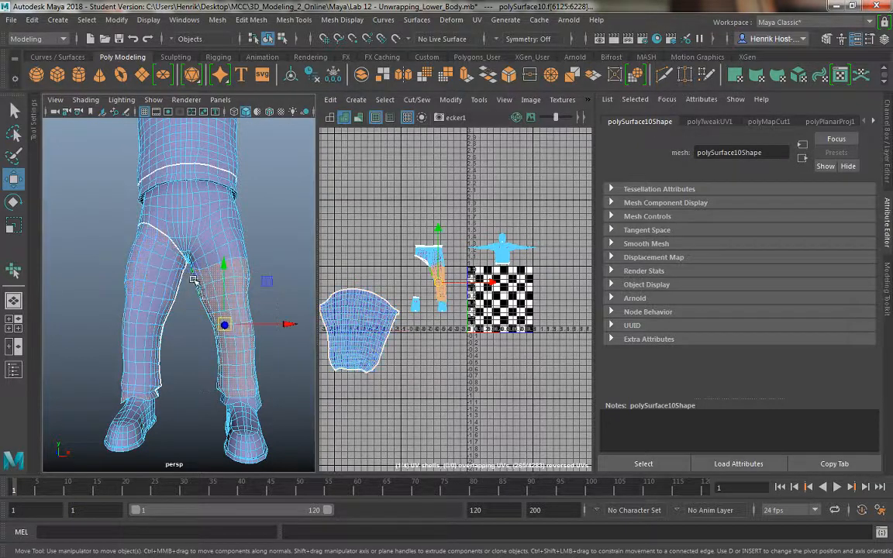
Step: Add the remaining upper thigh and crotch faces of the left leg to the face selection
{"action": "right_click_drag", "start_coordinate": [191, 243], "coordinate": [221, 303], "text": "alt"}
{"action": "left_click", "coordinate": [234, 209], "text": "shift"}
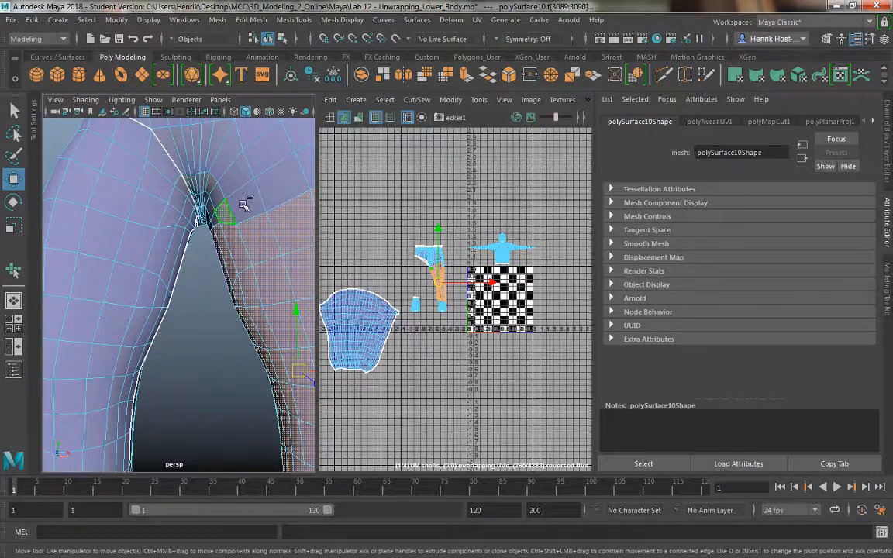
{"action": "left_click", "coordinate": [268, 201], "text": "shift"}
{"action": "left_click_drag", "start_coordinate": [236, 231], "coordinate": [257, 203], "text": "alt"}
{"action": "left_click", "coordinate": [226, 232], "text": "shift"}
{"action": "double_click", "coordinate": [257, 218], "text": "shift"}
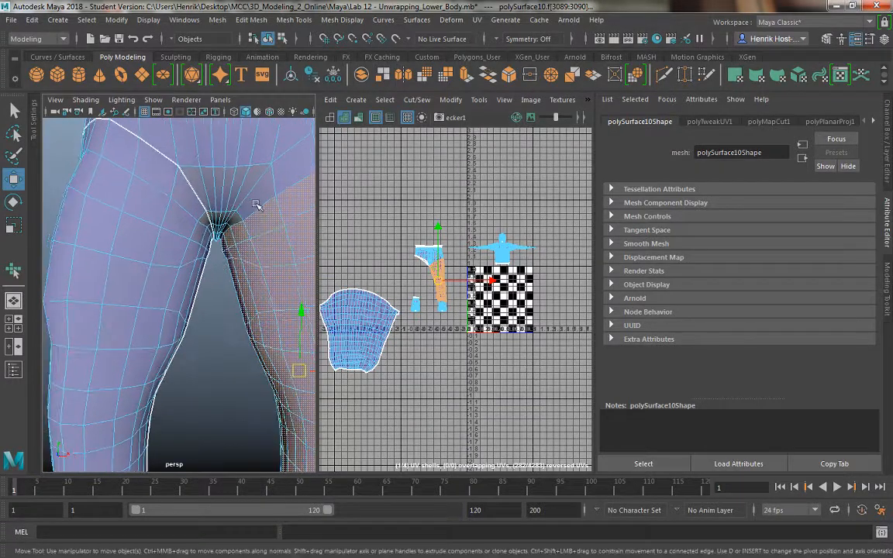
{"action": "left_click_drag", "start_coordinate": [233, 270], "coordinate": [220, 283], "text": "alt"}
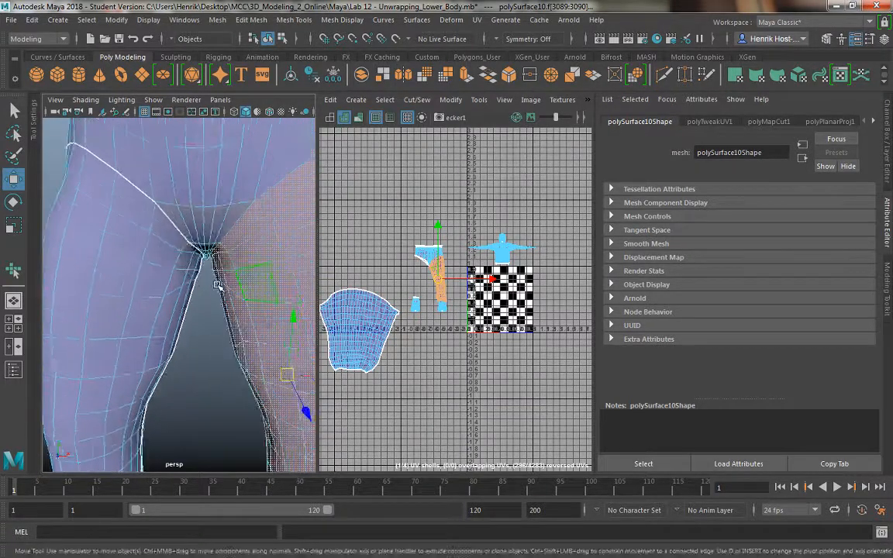
{"action": "right_click_drag", "start_coordinate": [219, 283], "coordinate": [201, 231], "text": "alt"}
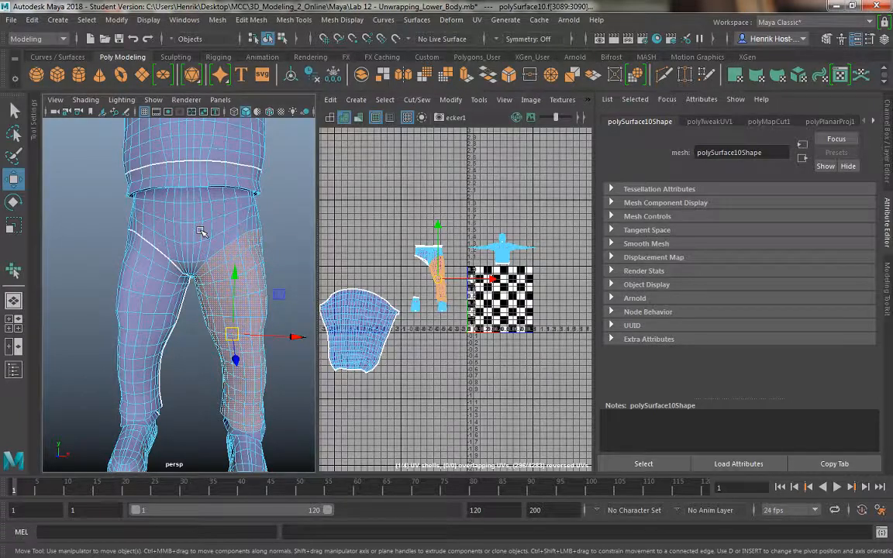
Step: Add the missed face at the left trouser hem to the selection and maximize the perspective view
{"action": "left_click_drag", "start_coordinate": [193, 279], "coordinate": [122, 272], "text": "alt"}
{"action": "middle_click_drag", "start_coordinate": [153, 266], "coordinate": [175, 243], "text": "alt"}
{"action": "left_click_drag", "start_coordinate": [175, 244], "coordinate": [231, 283], "text": "alt"}
{"action": "middle_click_drag", "start_coordinate": [230, 283], "coordinate": [161, 271], "text": "alt"}
{"action": "right_click_drag", "start_coordinate": [161, 271], "coordinate": [234, 328], "text": "alt"}
{"action": "mouse_move", "coordinate": [234, 329]}
{"action": "left_mouse_down", "text": "alt"}
{"action": "mouse_move", "coordinate": [169, 354]}
{"action": "mouse_move", "coordinate": [196, 335]}
{"action": "left_mouse_up", "text": "alt"}
{"action": "left_click", "coordinate": [188, 349]}
{"action": "key", "text": "5"}
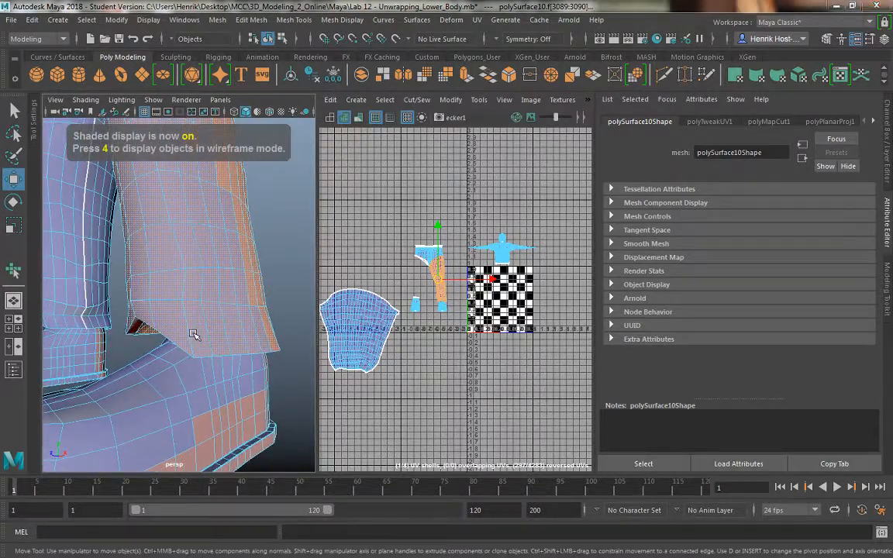
{"action": "key", "text": "space"}
Step: Check around and inside the left trouser hem and deselect the stray faces there
{"action": "left_click_drag", "start_coordinate": [215, 273], "coordinate": [219, 247], "text": "alt"}
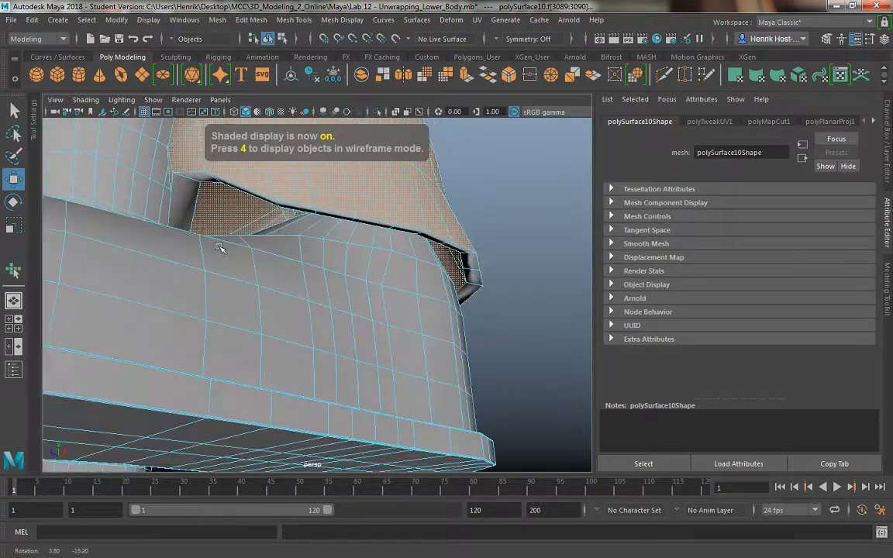
{"action": "left_click_drag", "start_coordinate": [239, 200], "coordinate": [231, 213], "text": "alt"}
{"action": "right_click_drag", "start_coordinate": [231, 213], "coordinate": [309, 231], "text": "alt"}
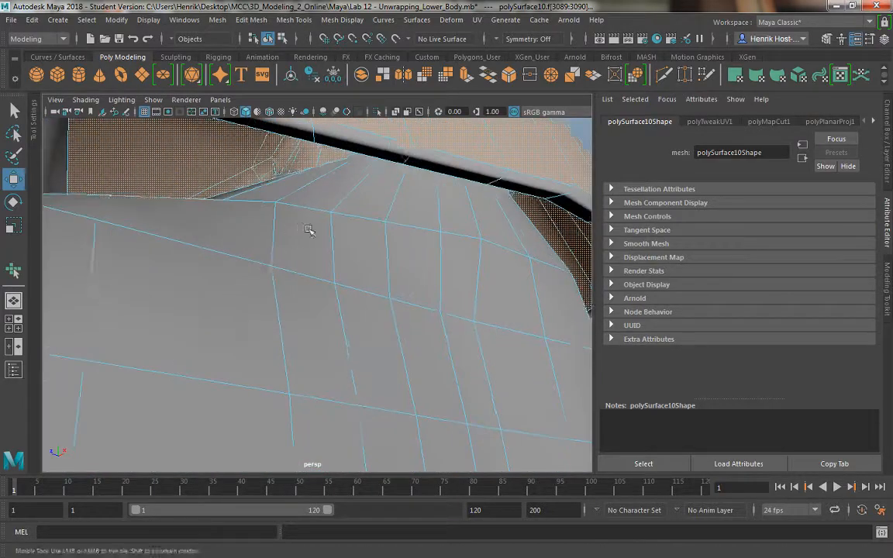
{"action": "left_click_drag", "start_coordinate": [309, 231], "coordinate": [333, 235], "text": "alt"}
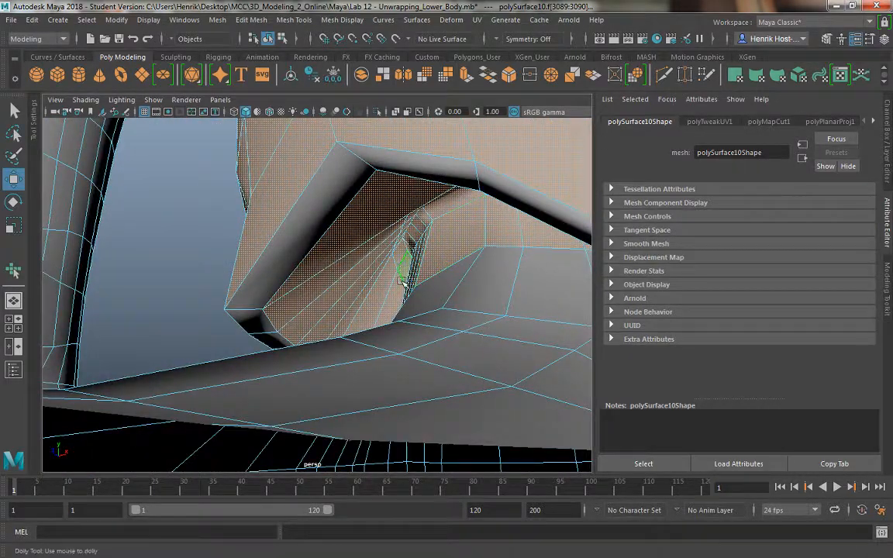
{"action": "mouse_move", "coordinate": [404, 283]}
{"action": "left_mouse_down", "text": "alt"}
{"action": "mouse_move", "coordinate": [393, 275]}
{"action": "mouse_move", "coordinate": [405, 265]}
{"action": "left_mouse_up", "text": "alt"}
{"action": "right_click_drag", "start_coordinate": [405, 265], "coordinate": [492, 284], "text": "alt"}
{"action": "left_click_drag", "start_coordinate": [492, 285], "coordinate": [430, 275], "text": "alt"}
{"action": "left_click", "coordinate": [472, 265], "text": "ctrl"}
{"action": "left_click", "coordinate": [515, 259], "text": "ctrl"}
{"action": "left_click", "coordinate": [559, 266], "text": "ctrl"}
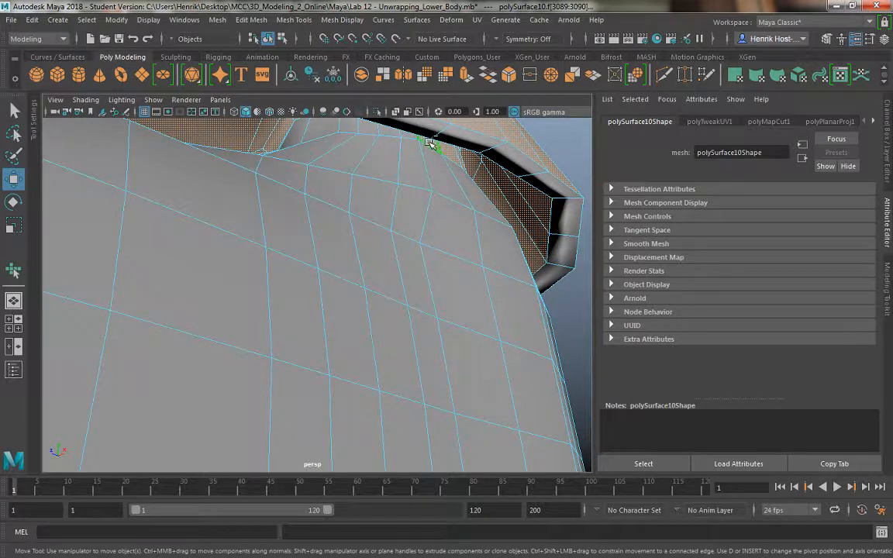
Step: Include the rim faces of the left trouser hem in the selection and check the whole leg
{"action": "left_click_drag", "start_coordinate": [453, 155], "coordinate": [345, 225], "text": "alt"}
{"action": "left_click_drag", "start_coordinate": [277, 246], "coordinate": [140, 215], "text": "alt"}
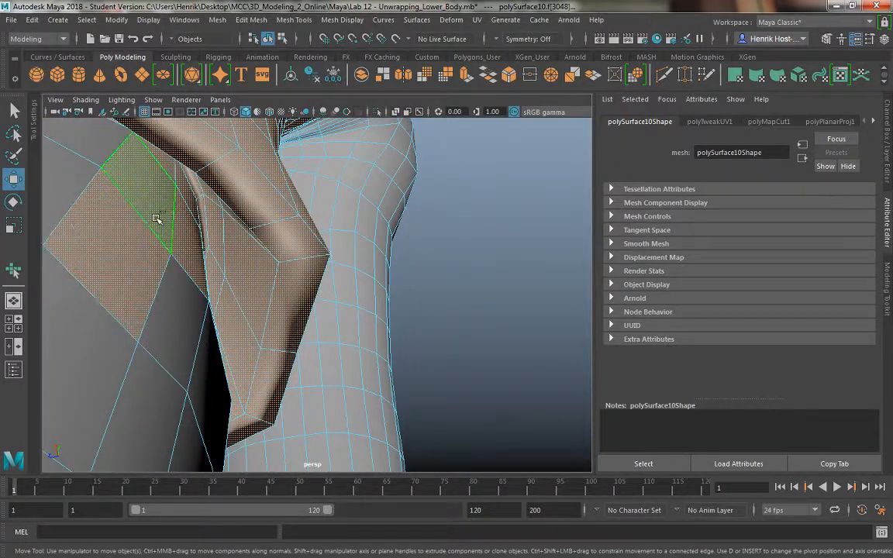
{"action": "left_click_drag", "start_coordinate": [173, 175], "coordinate": [213, 135], "text": "alt"}
{"action": "left_click_drag", "start_coordinate": [262, 171], "coordinate": [226, 272], "text": "alt"}
{"action": "scroll", "coordinate": [330, 263], "scroll_direction": "down", "scroll_amount": 5}
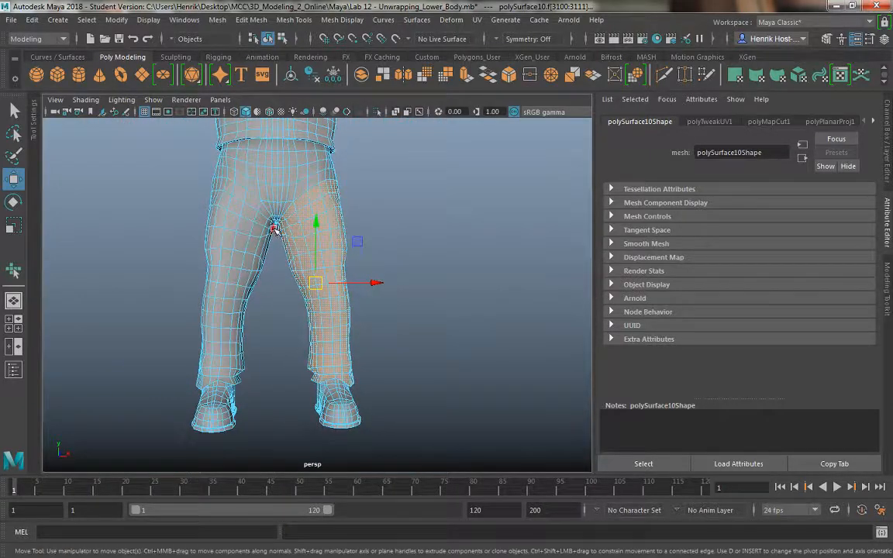
Step: Add the face loops just above the left trouser hem and across the upper left thigh to the selection
{"action": "left_click_drag", "start_coordinate": [374, 326], "coordinate": [345, 329]}
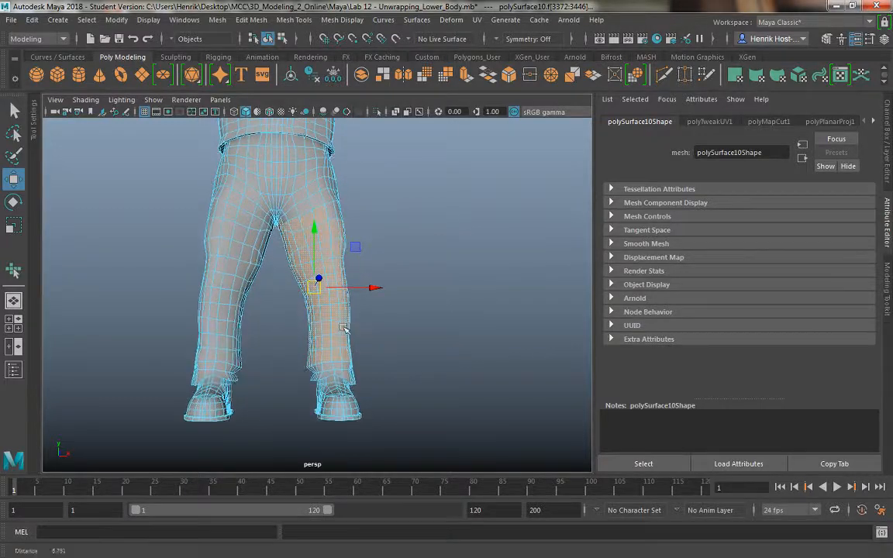
{"action": "scroll", "coordinate": [344, 328], "scroll_direction": "up", "scroll_amount": 3}
{"action": "double_click", "coordinate": [333, 385], "text": "shift"}
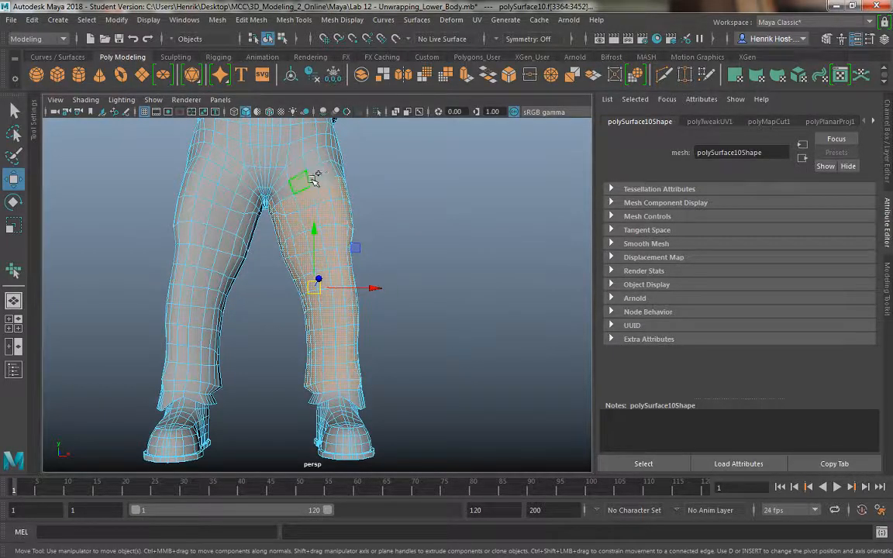
{"action": "double_click", "coordinate": [318, 178], "text": "shift"}
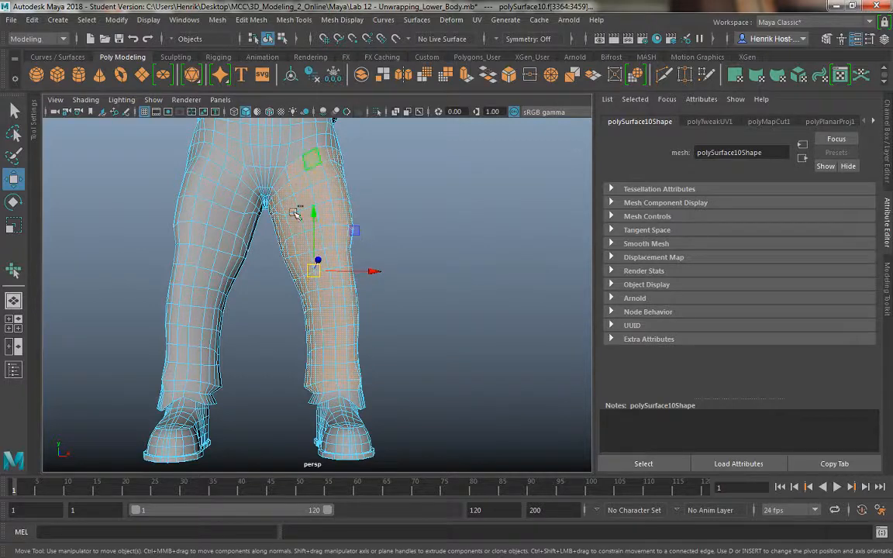
Step: Add the outer face loop of the flared left trouser hem to the selection
{"action": "left_click_drag", "start_coordinate": [295, 209], "coordinate": [231, 374], "text": "alt"}
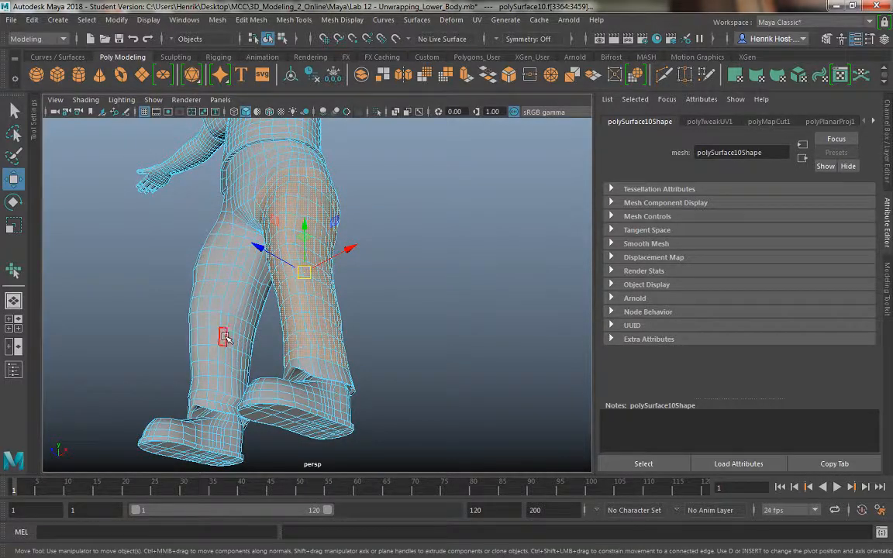
{"action": "left_click_drag", "start_coordinate": [226, 338], "coordinate": [303, 344], "text": "alt"}
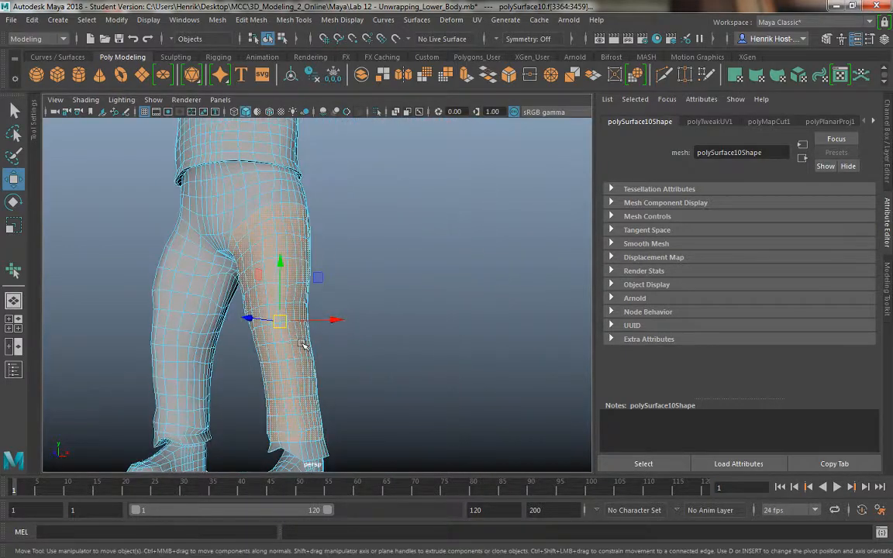
{"action": "middle_click_drag", "start_coordinate": [304, 406], "coordinate": [307, 323], "text": "alt"}
{"action": "right_click_drag", "start_coordinate": [307, 323], "coordinate": [347, 409], "text": "alt"}
{"action": "middle_click_drag", "start_coordinate": [299, 378], "coordinate": [275, 337], "text": "alt"}
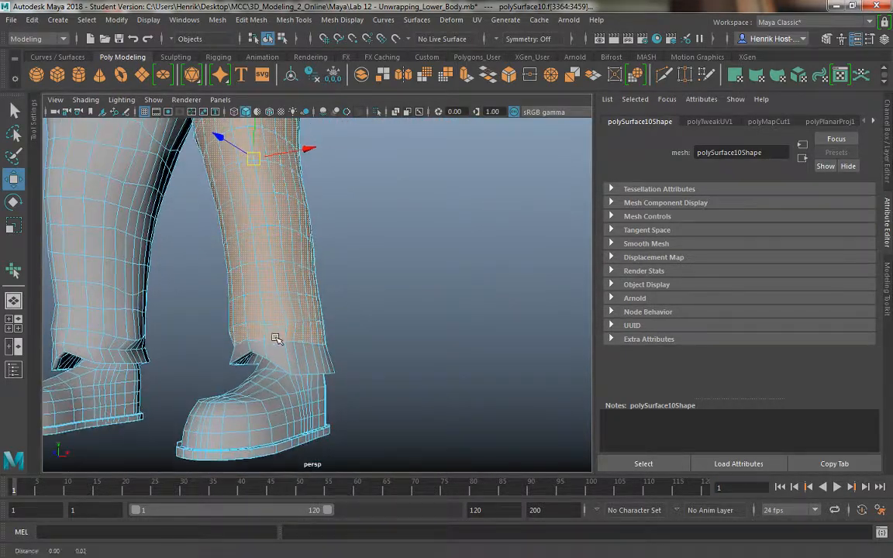
{"action": "right_click_drag", "start_coordinate": [276, 338], "coordinate": [304, 422], "text": "alt"}
{"action": "left_click", "coordinate": [239, 404], "text": "shift"}
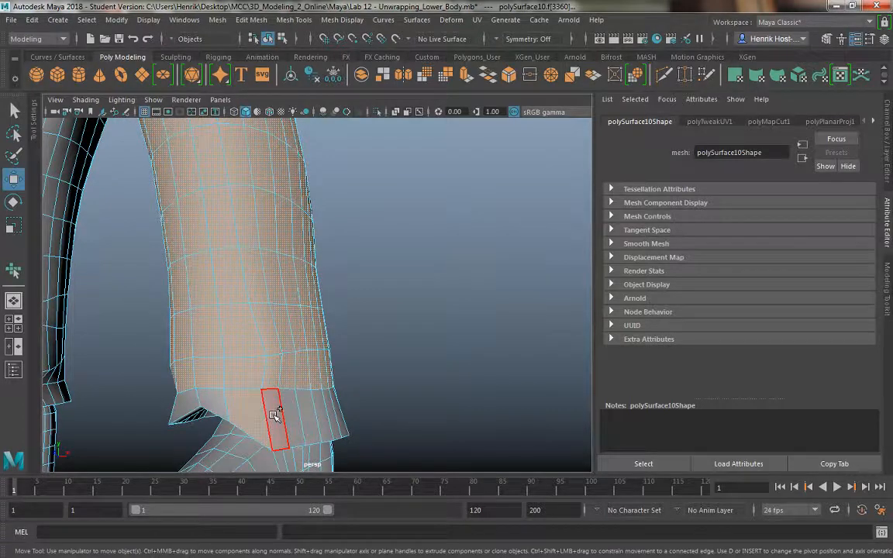
{"action": "double_click", "coordinate": [273, 415], "text": "shift"}
Step: Add the rim loop and the inner face loops of the left trouser hem to the selection
{"action": "left_click_drag", "start_coordinate": [329, 383], "coordinate": [419, 338], "text": "alt"}
{"action": "right_click_drag", "start_coordinate": [267, 309], "coordinate": [273, 380], "text": "alt"}
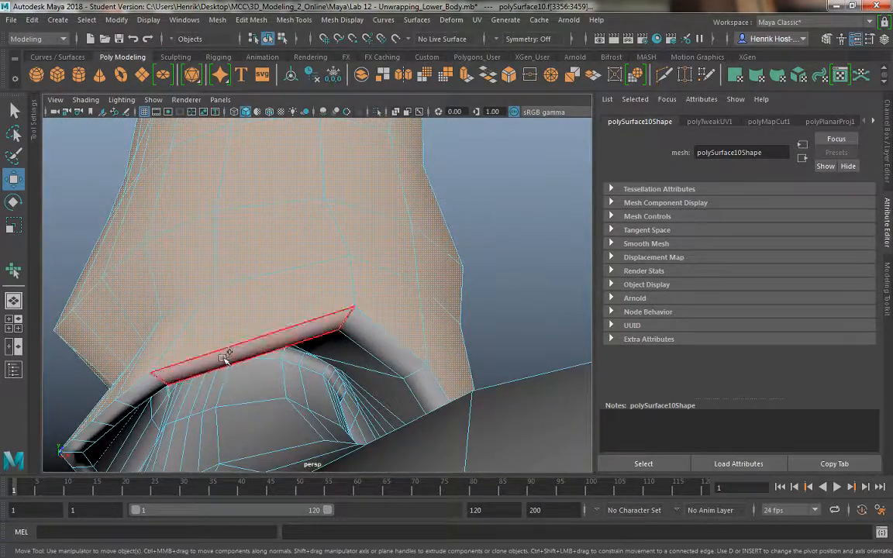
{"action": "double_click", "coordinate": [142, 389], "text": "shift"}
{"action": "mouse_move", "coordinate": [159, 392]}
{"action": "left_mouse_down", "text": "alt"}
{"action": "mouse_move", "coordinate": [150, 384]}
{"action": "mouse_move", "coordinate": [168, 378]}
{"action": "left_mouse_up", "text": "alt"}
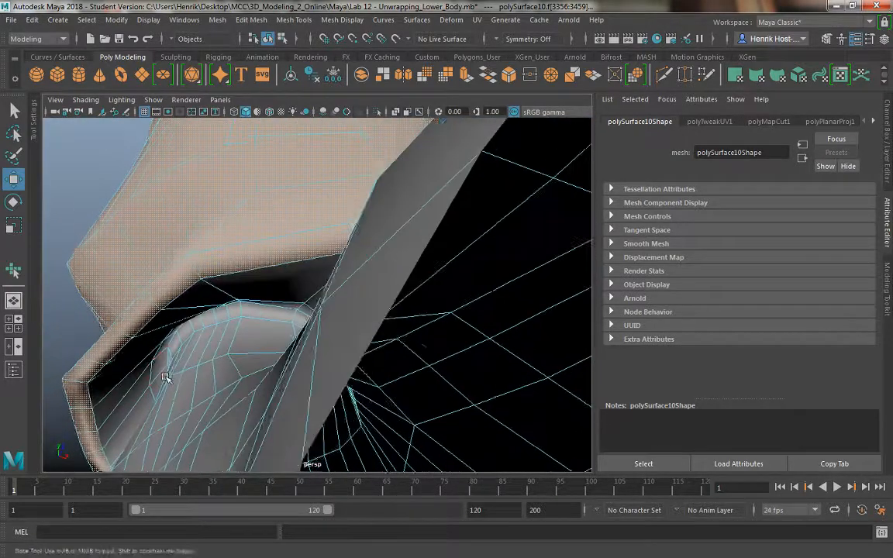
{"action": "middle_click_drag", "start_coordinate": [168, 378], "coordinate": [174, 370], "text": "alt"}
{"action": "double_click", "coordinate": [141, 375], "text": "shift"}
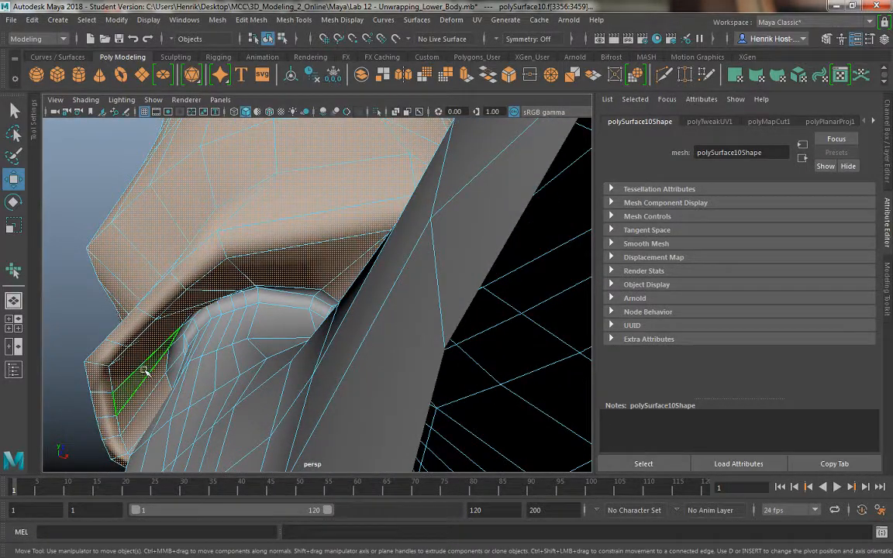
{"action": "left_click_drag", "start_coordinate": [146, 371], "coordinate": [175, 347], "text": "alt"}
{"action": "double_click", "coordinate": [185, 333], "text": "shift"}
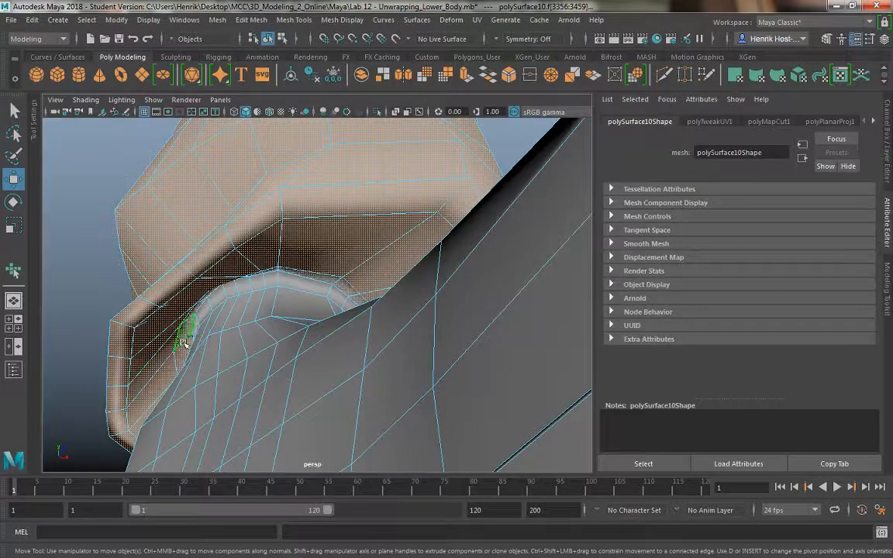
Step: Examine the left leg's face selection from all sides, from the hip down to the inside of the hem
{"action": "right_click_drag", "start_coordinate": [185, 339], "coordinate": [138, 247], "text": "alt"}
{"action": "left_click_drag", "start_coordinate": [139, 248], "coordinate": [215, 365], "text": "alt"}
{"action": "right_click_drag", "start_coordinate": [215, 365], "coordinate": [215, 291], "text": "alt"}
{"action": "middle_click_drag", "start_coordinate": [197, 225], "coordinate": [205, 303], "text": "alt"}
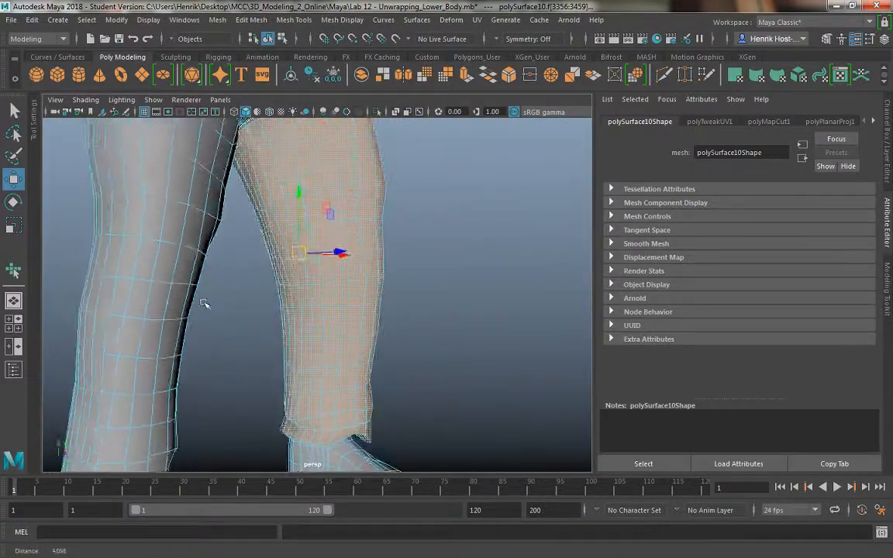
{"action": "right_click_drag", "start_coordinate": [206, 303], "coordinate": [182, 276], "text": "alt"}
{"action": "middle_click_drag", "start_coordinate": [228, 302], "coordinate": [224, 351], "text": "alt"}
{"action": "left_click_drag", "start_coordinate": [225, 351], "coordinate": [318, 274], "text": "alt"}
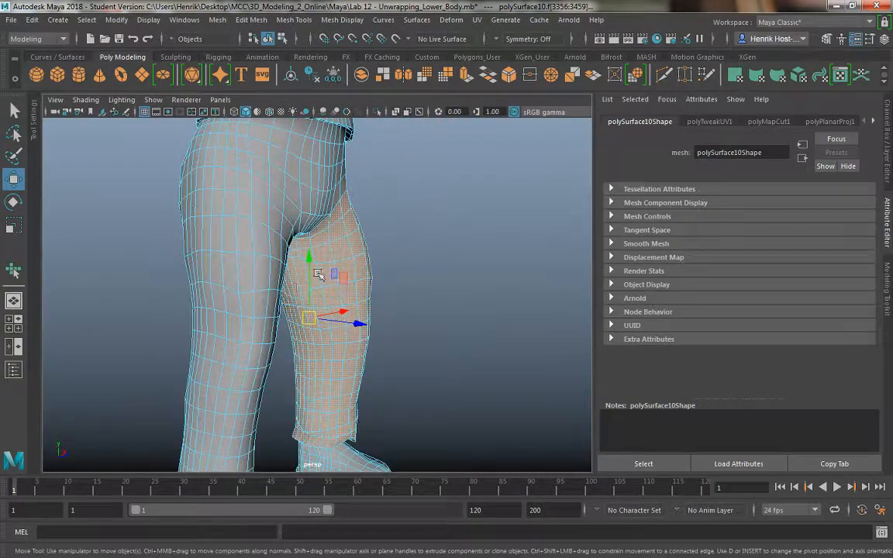
{"action": "left_click_drag", "start_coordinate": [320, 377], "coordinate": [194, 301], "text": "alt"}
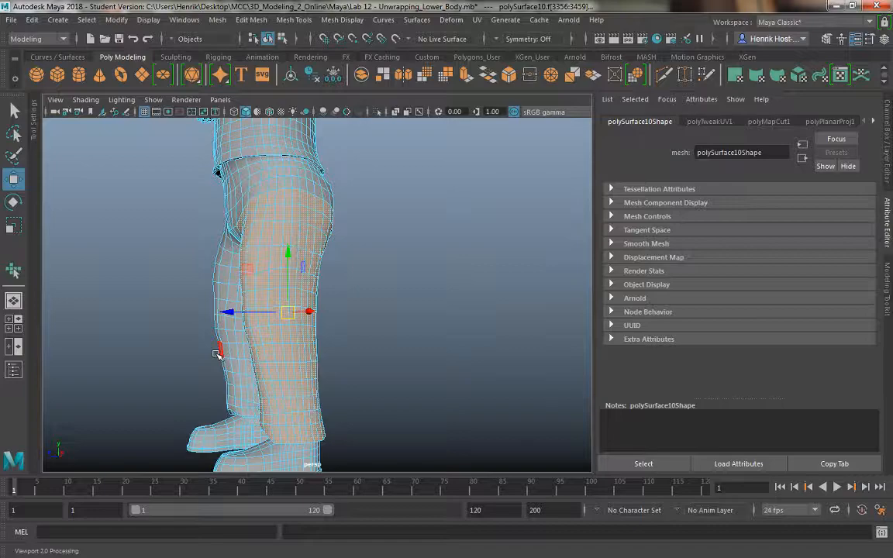
{"action": "left_click_drag", "start_coordinate": [306, 398], "coordinate": [374, 370], "text": "alt"}
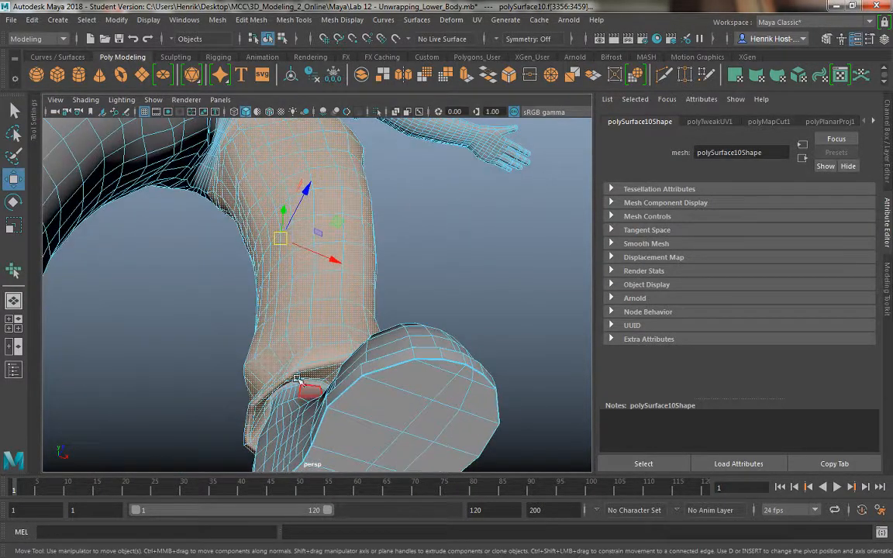
{"action": "scroll", "coordinate": [318, 415], "scroll_direction": "up", "scroll_amount": 3}
{"action": "scroll", "coordinate": [261, 322], "scroll_direction": "down", "scroll_amount": 4}
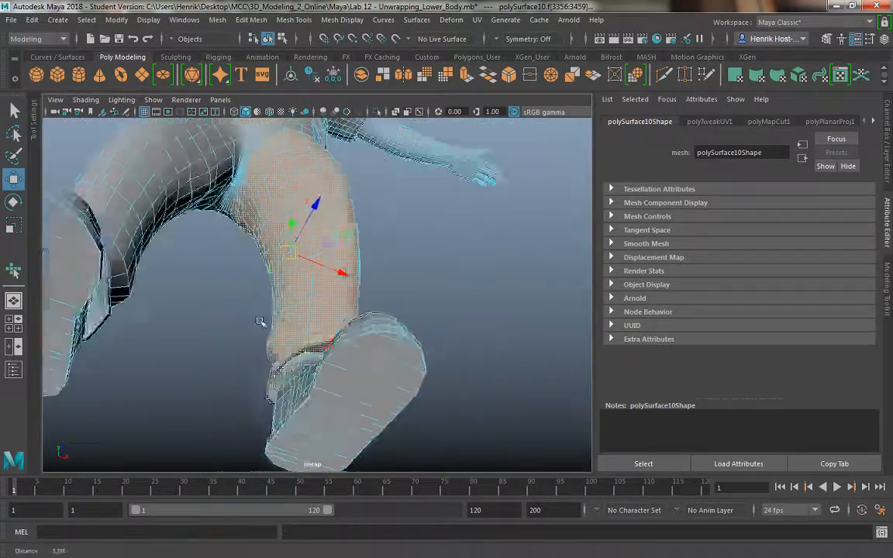
{"action": "left_click_drag", "start_coordinate": [261, 323], "coordinate": [258, 392], "text": "alt"}
{"action": "scroll", "coordinate": [269, 330], "scroll_direction": "down", "scroll_amount": 2}
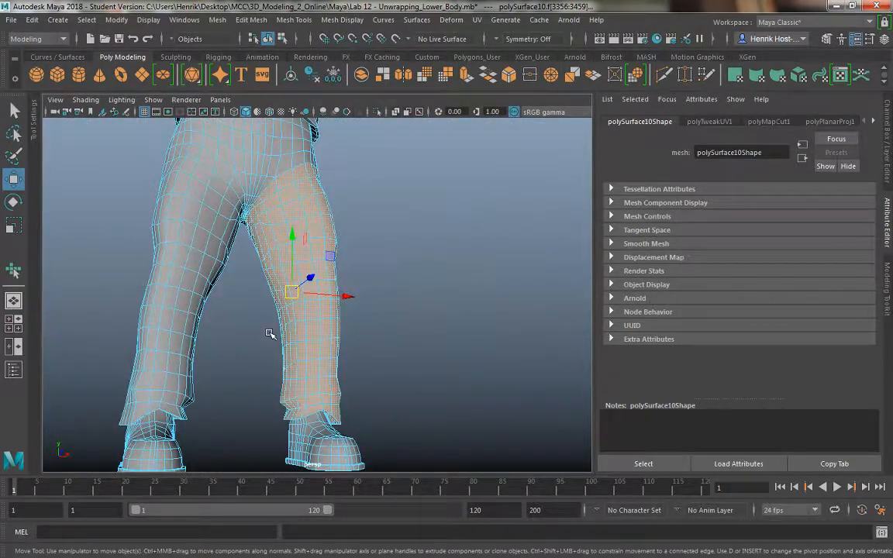
{"action": "left_click_drag", "start_coordinate": [289, 386], "coordinate": [279, 323], "text": "alt"}
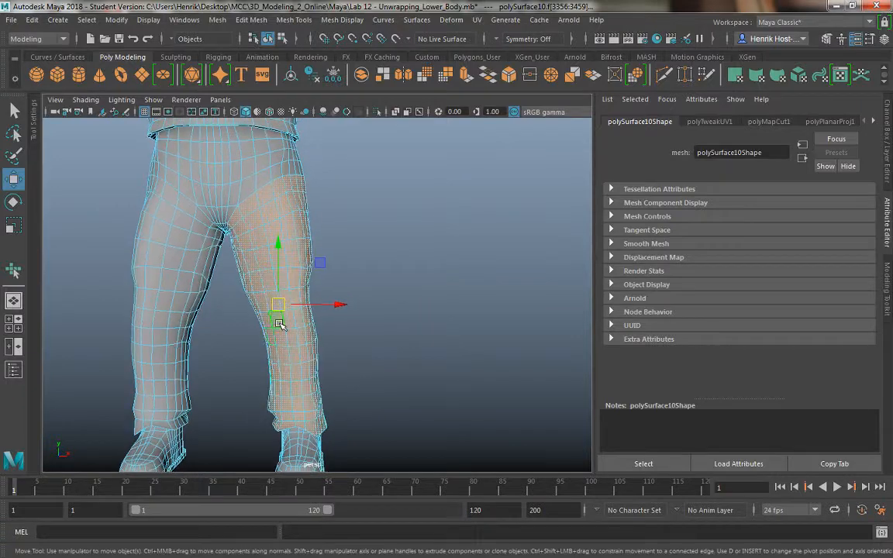
Step: Apply a cylindrical UV projection to the left leg's selected faces and set its Y rotation to 90
{"action": "key", "text": "space"}
{"action": "left_click", "coordinate": [393, 348]}
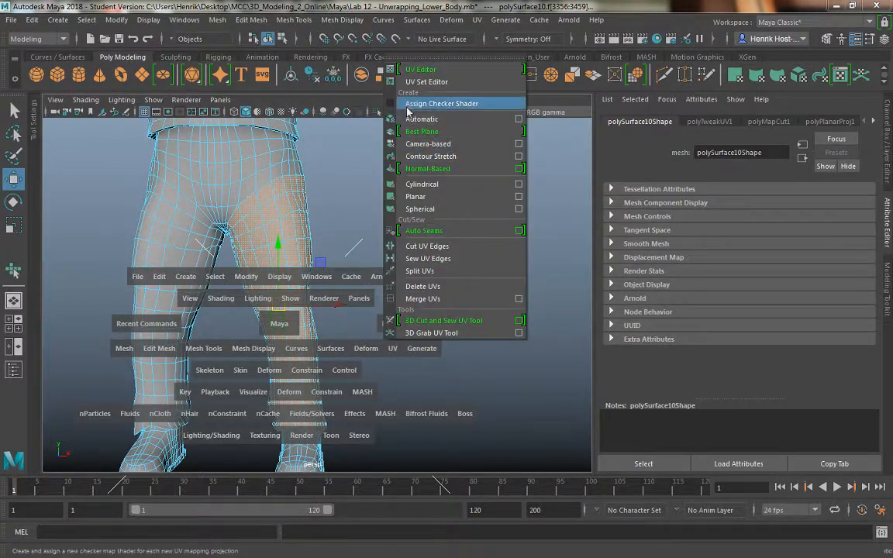
{"action": "left_click", "coordinate": [422, 183]}
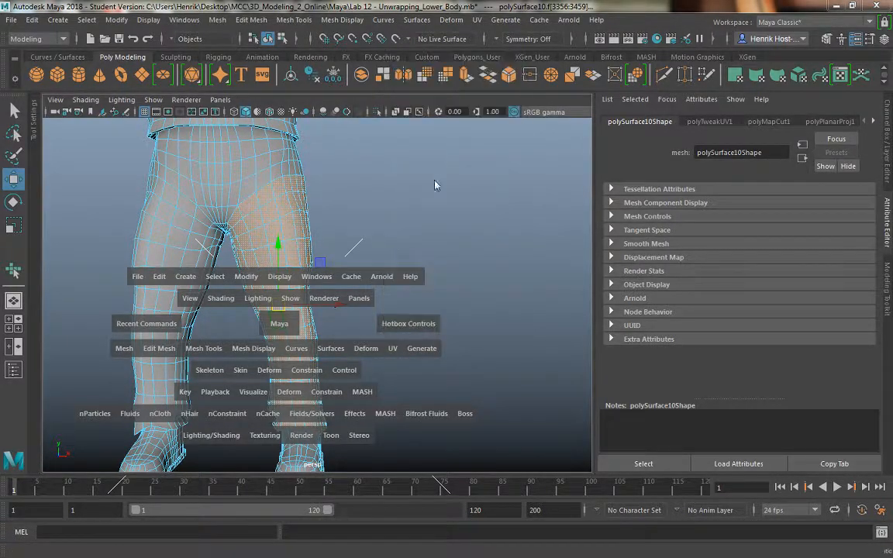
{"action": "mouse_move", "coordinate": [403, 310]}
{"action": "left_mouse_down", "text": "alt"}
{"action": "mouse_move", "coordinate": [399, 342]}
{"action": "mouse_move", "coordinate": [403, 325]}
{"action": "left_mouse_up", "text": "alt"}
{"action": "key", "text": "t"}
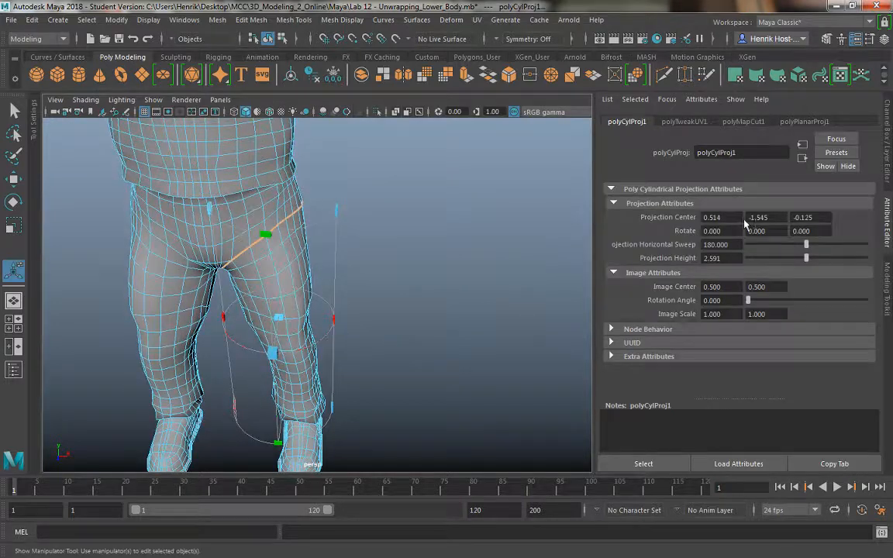
{"action": "type", "text": "90"}
{"action": "key", "text": "Return"}
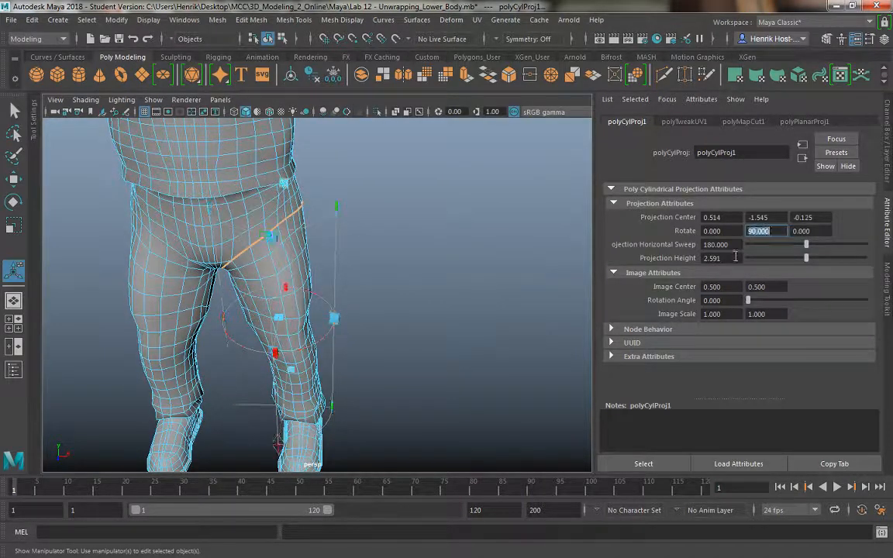
Step: Show the UV Editor beside the perspective view and inspect the projection's seam down the inner left leg
{"action": "left_click_drag", "start_coordinate": [314, 298], "coordinate": [471, 323], "text": "alt"}
{"action": "key", "text": "space"}
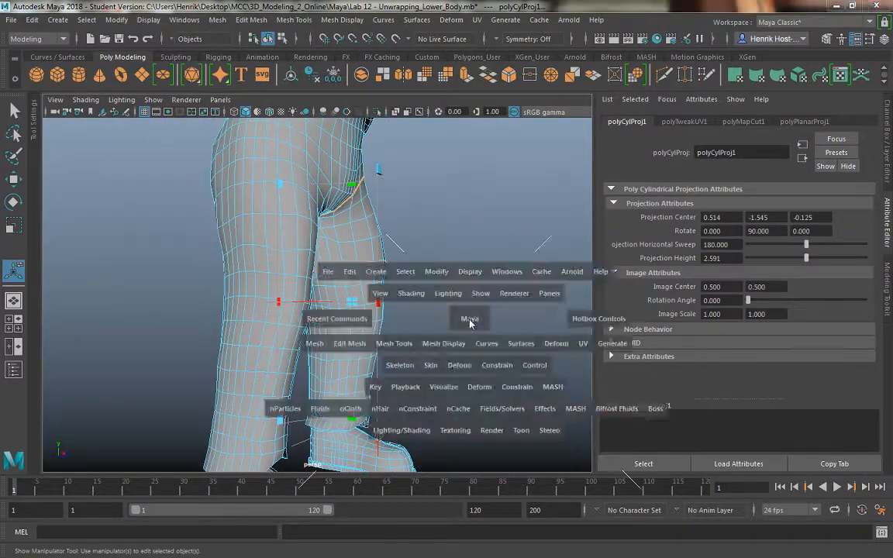
{"action": "scroll", "coordinate": [438, 306], "scroll_direction": "up", "scroll_amount": 4}
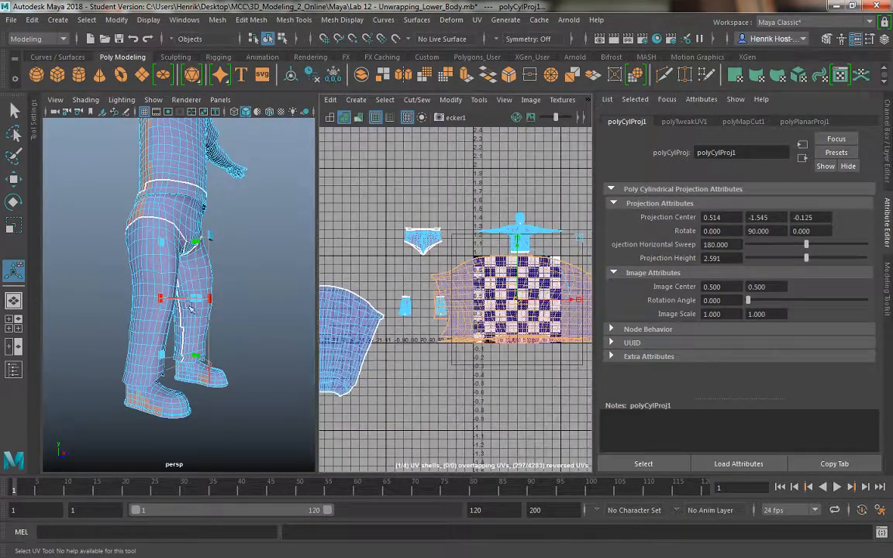
{"action": "mouse_move", "coordinate": [222, 318]}
{"action": "left_mouse_down", "text": "alt"}
{"action": "mouse_move", "coordinate": [215, 303]}
{"action": "mouse_move", "coordinate": [221, 309]}
{"action": "left_mouse_up", "text": "alt"}
{"action": "scroll", "coordinate": [229, 314], "scroll_direction": "up", "scroll_amount": 6}
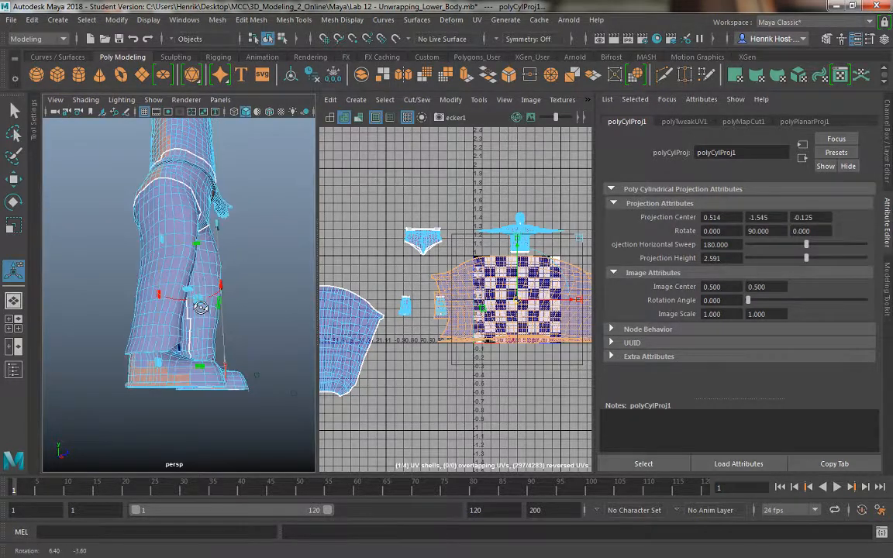
{"action": "middle_click_drag", "start_coordinate": [223, 317], "coordinate": [221, 268], "text": "alt"}
{"action": "left_click_drag", "start_coordinate": [225, 331], "coordinate": [258, 287], "text": "alt"}
{"action": "middle_click_drag", "start_coordinate": [257, 287], "coordinate": [244, 345], "text": "alt"}
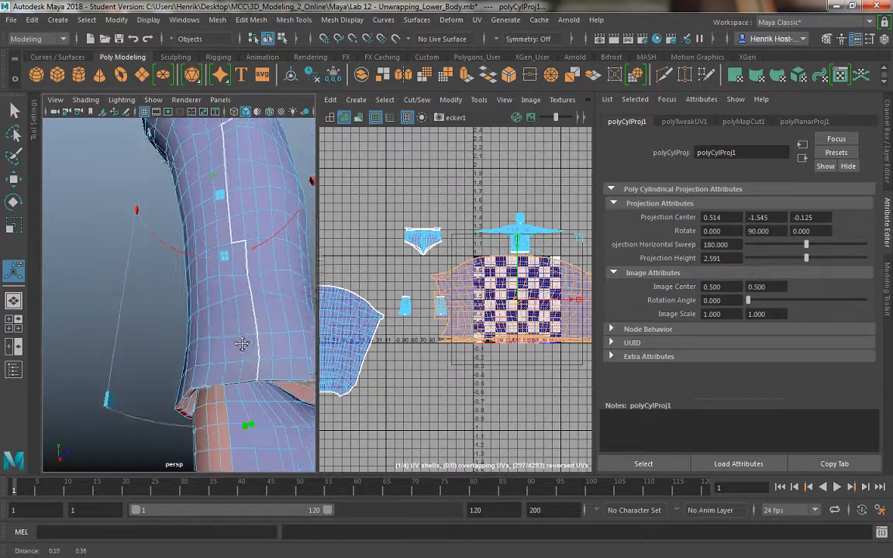
{"action": "left_click_drag", "start_coordinate": [243, 345], "coordinate": [220, 341], "text": "alt"}
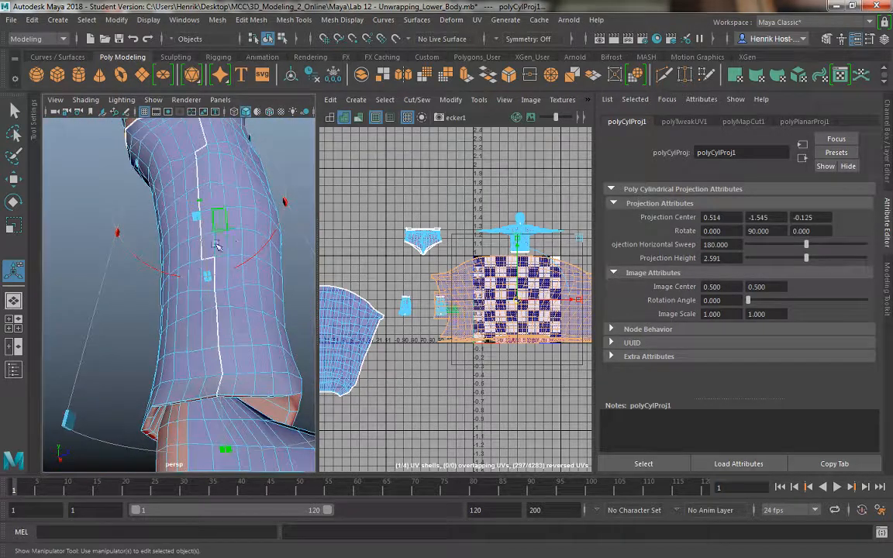
Step: Select the edge run that bridges the jog in the left leg's inner seam and cut the UVs along it
{"action": "right_click_drag", "start_coordinate": [217, 248], "coordinate": [219, 144]}
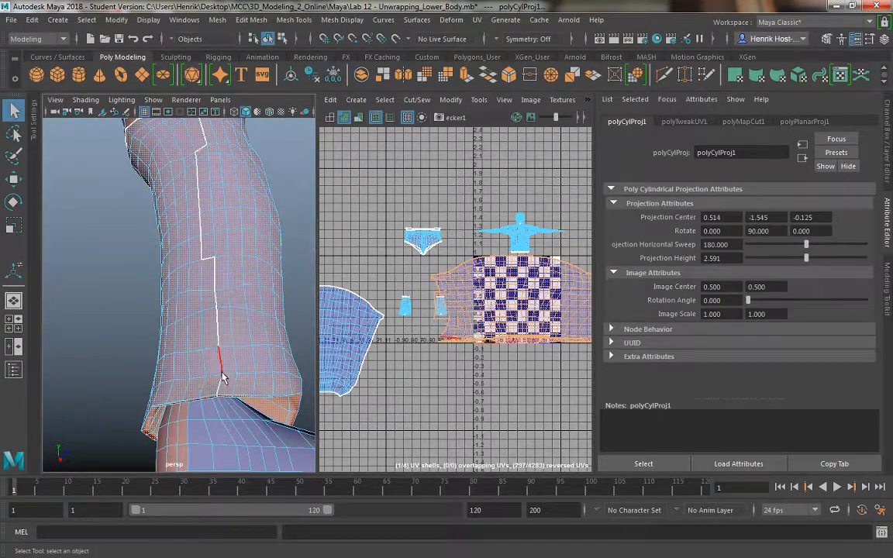
{"action": "left_click", "coordinate": [214, 247]}
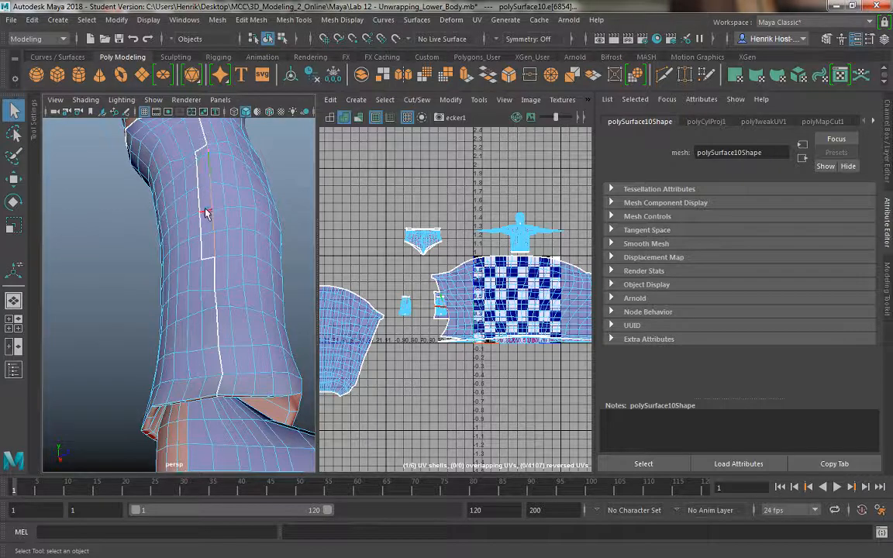
{"action": "middle_click_drag", "start_coordinate": [212, 183], "coordinate": [216, 239], "text": "alt"}
{"action": "left_click_drag", "start_coordinate": [216, 238], "coordinate": [197, 213], "text": "alt"}
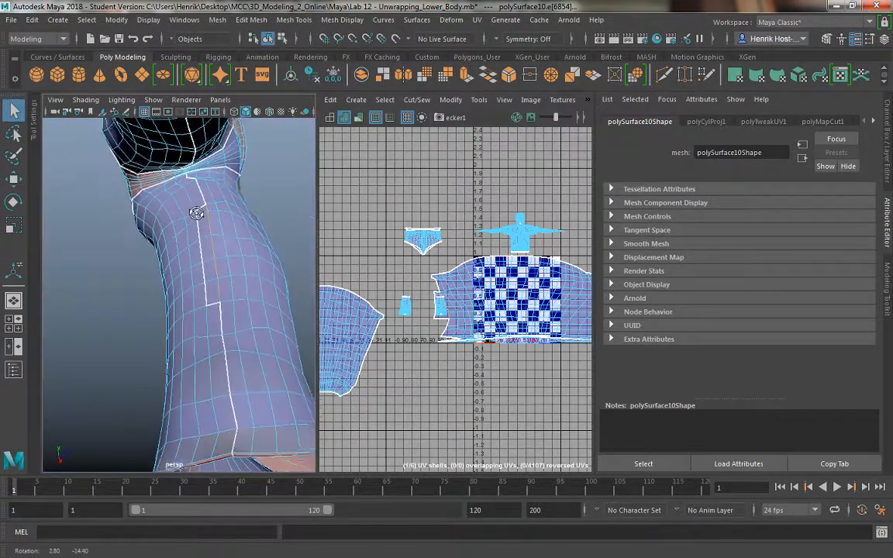
{"action": "middle_click_drag", "start_coordinate": [196, 214], "coordinate": [199, 213], "text": "alt"}
{"action": "left_click_drag", "start_coordinate": [199, 213], "coordinate": [189, 275], "text": "alt"}
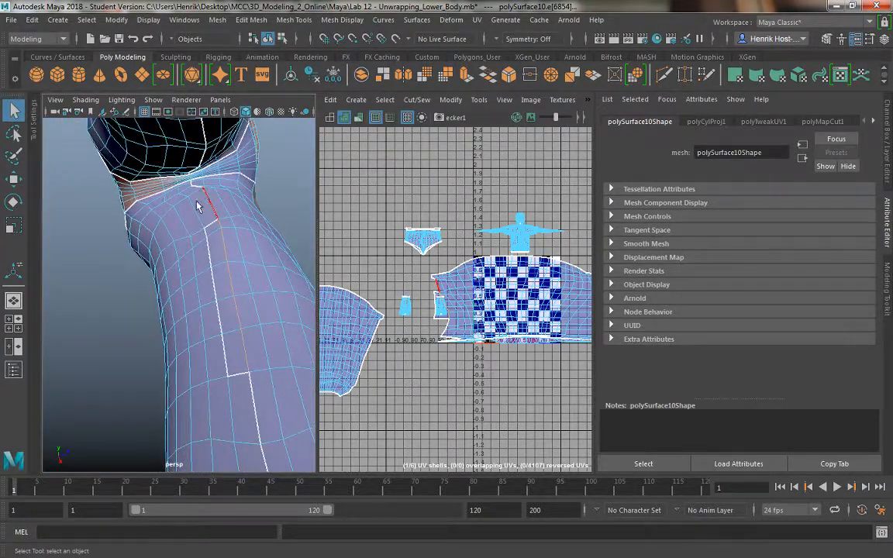
{"action": "left_click_drag", "start_coordinate": [197, 206], "coordinate": [179, 250], "text": "alt"}
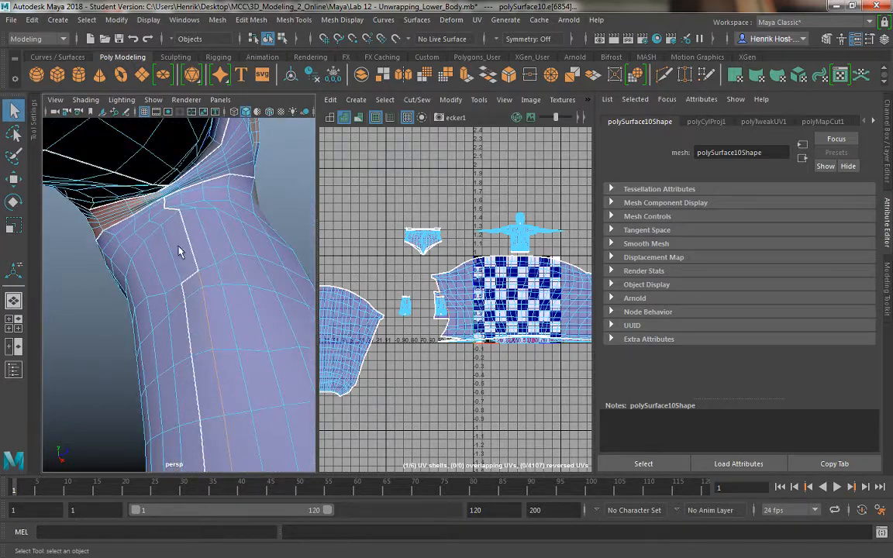
{"action": "right_click_drag", "start_coordinate": [178, 250], "coordinate": [188, 277], "text": "alt"}
{"action": "left_click_drag", "start_coordinate": [204, 271], "coordinate": [183, 177], "text": "alt"}
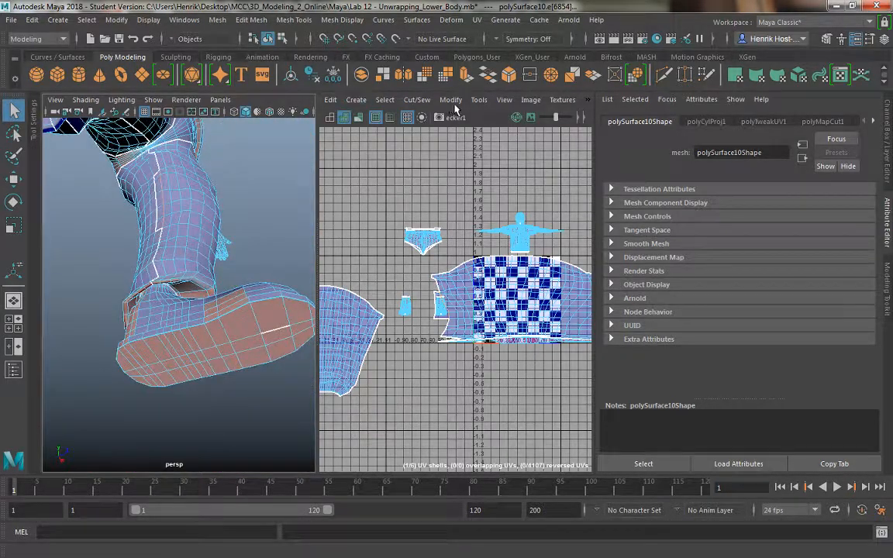
{"action": "left_click", "coordinate": [417, 99]}
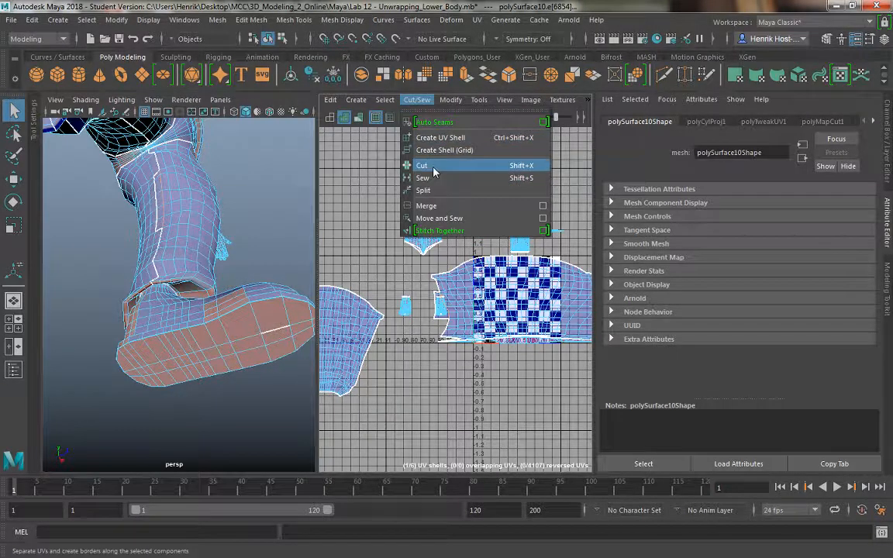
{"action": "left_click", "coordinate": [434, 166]}
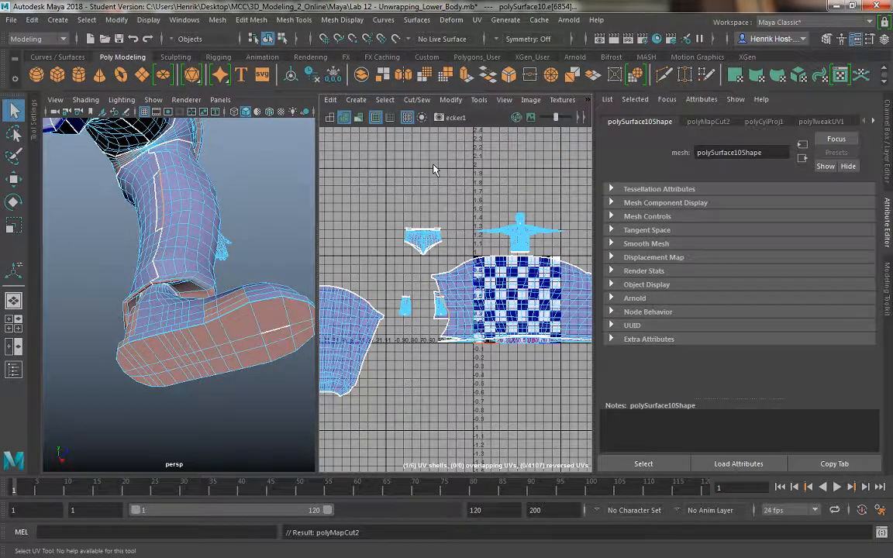
Step: Move the left leg's UV shell off the checker tile to the empty space on the tile's right with the Move UV Shell tool
{"action": "left_click", "coordinate": [479, 100]}
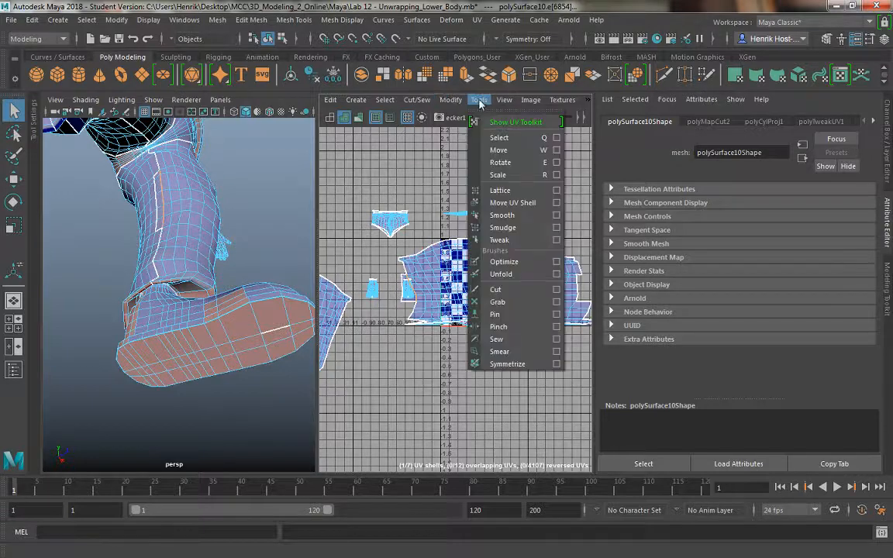
{"action": "left_click", "coordinate": [509, 205]}
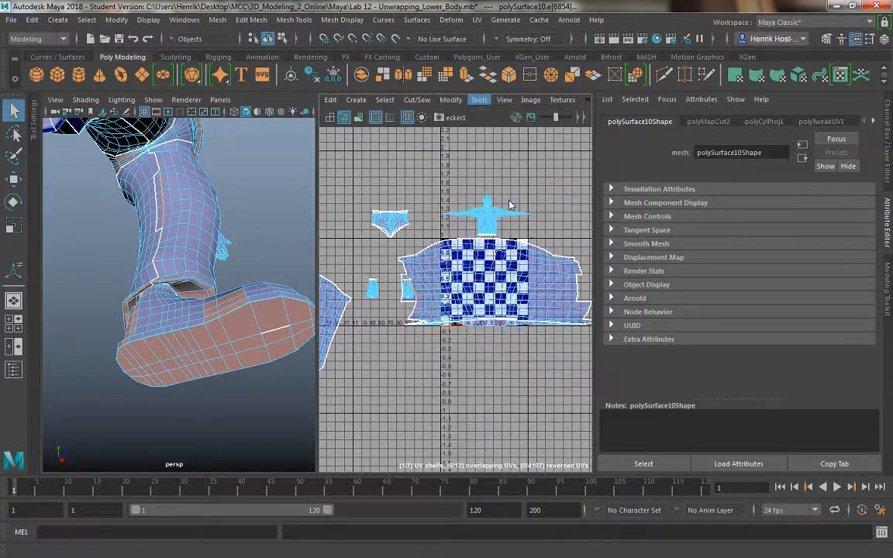
{"action": "left_click", "coordinate": [504, 278]}
{"action": "middle_click_drag", "start_coordinate": [539, 306], "coordinate": [478, 293], "text": "alt"}
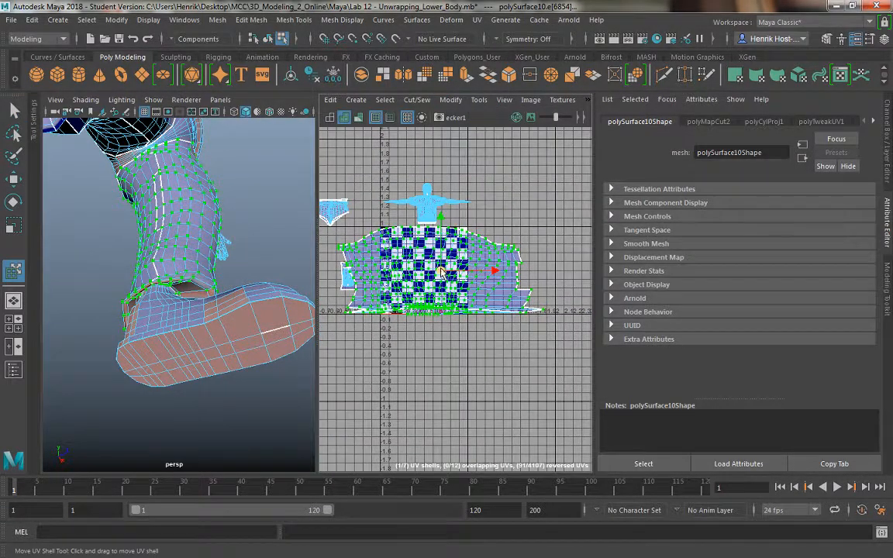
{"action": "left_click_drag", "start_coordinate": [445, 273], "coordinate": [616, 237]}
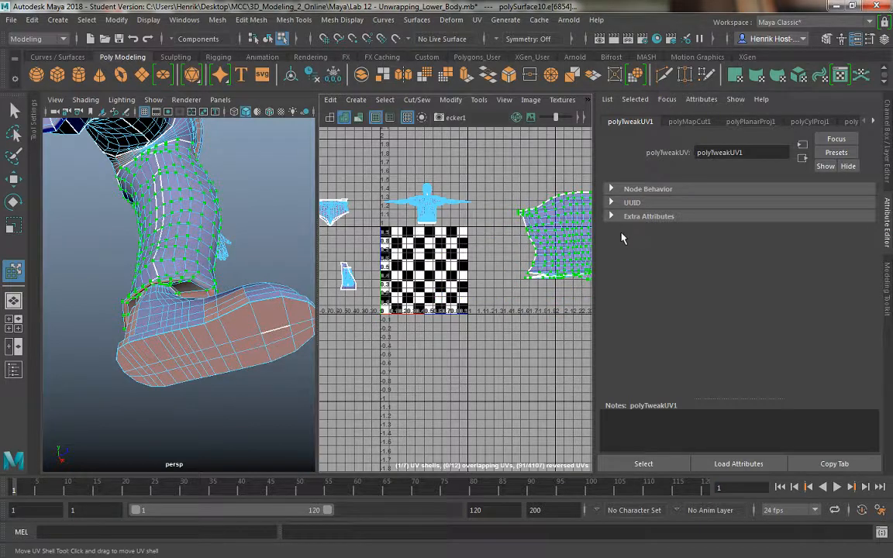
Step: Select the strip of faces between the two cut lines on the inner left leg and locate it in the UV layout
{"action": "left_click_drag", "start_coordinate": [175, 189], "coordinate": [190, 187], "text": "alt"}
{"action": "right_click_drag", "start_coordinate": [190, 187], "coordinate": [203, 219], "text": "alt"}
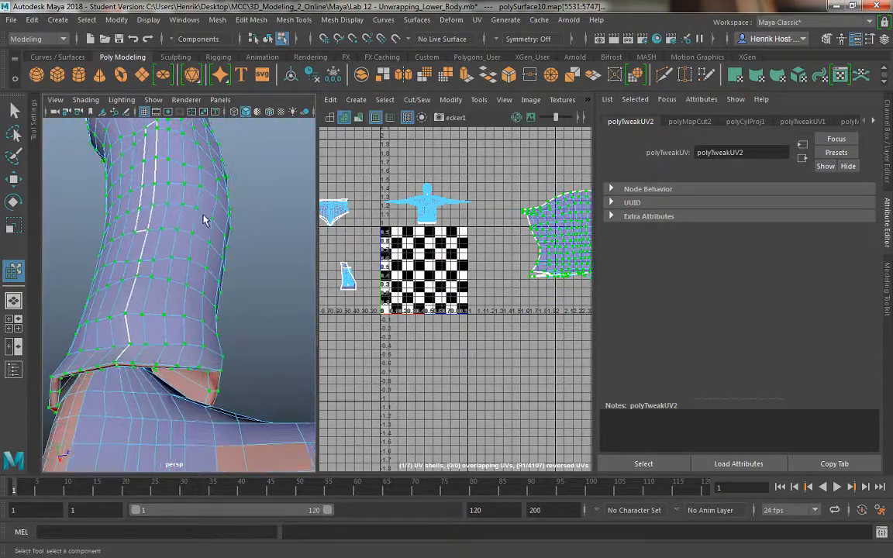
{"action": "left_click", "coordinate": [149, 203]}
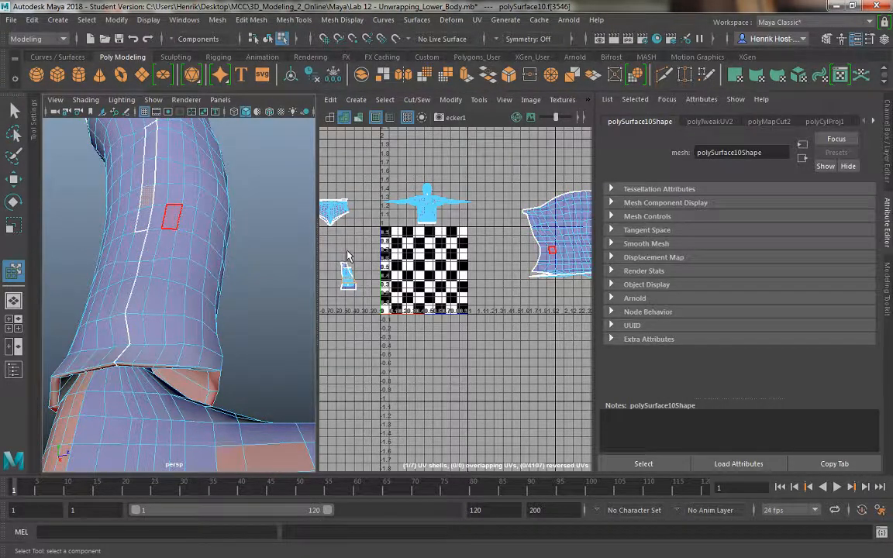
{"action": "left_click", "coordinate": [142, 215]}
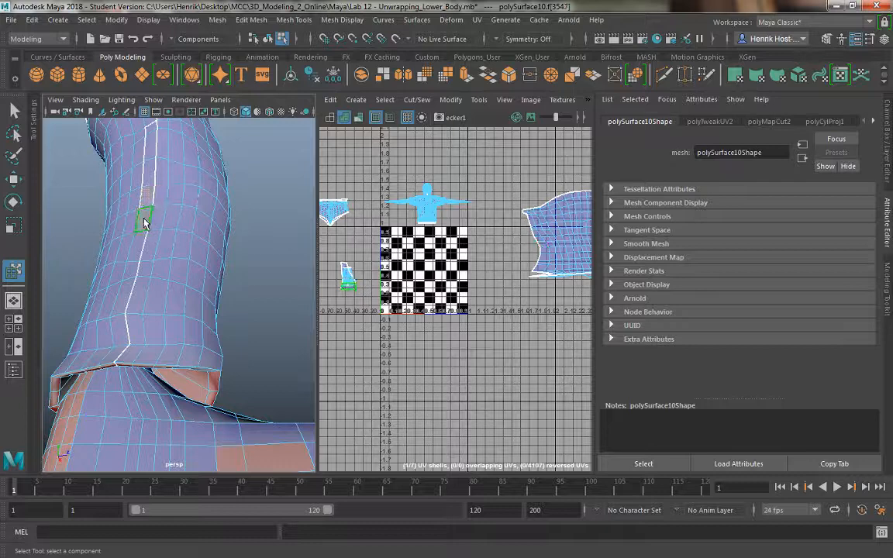
{"action": "double_click", "coordinate": [153, 130], "text": "shift"}
{"action": "key", "text": "f"}
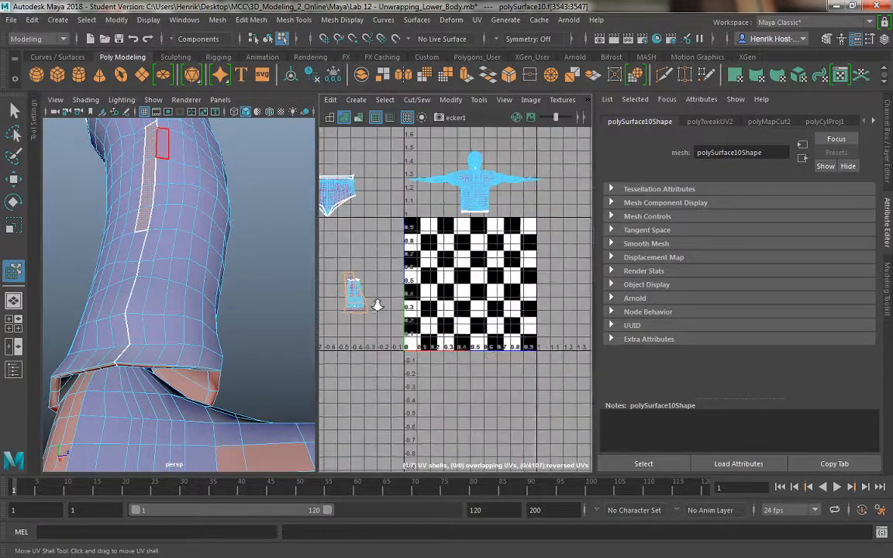
{"action": "scroll", "coordinate": [476, 385], "scroll_direction": "down", "scroll_amount": 4}
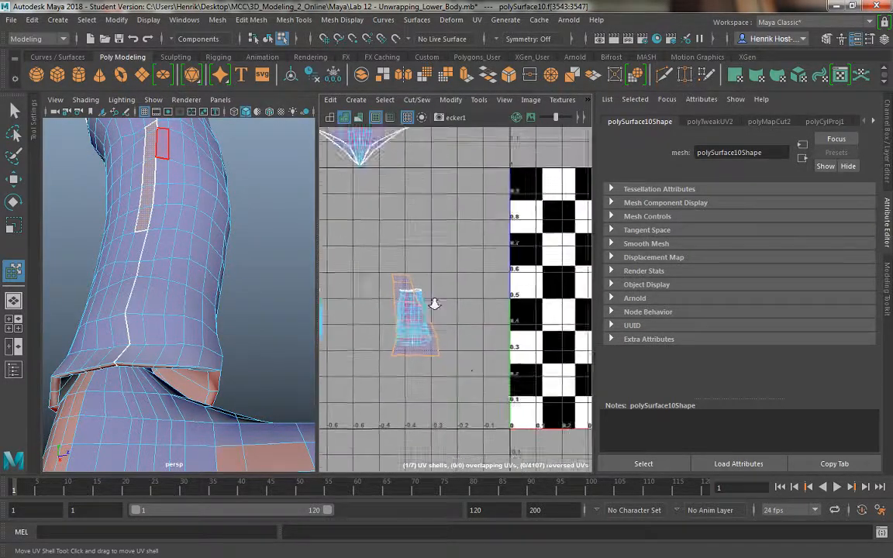
Step: Move the shoe's overlapping UV shell away from the cut-off leg strip and place it beside the left leg's shell
{"action": "left_click", "coordinate": [479, 100]}
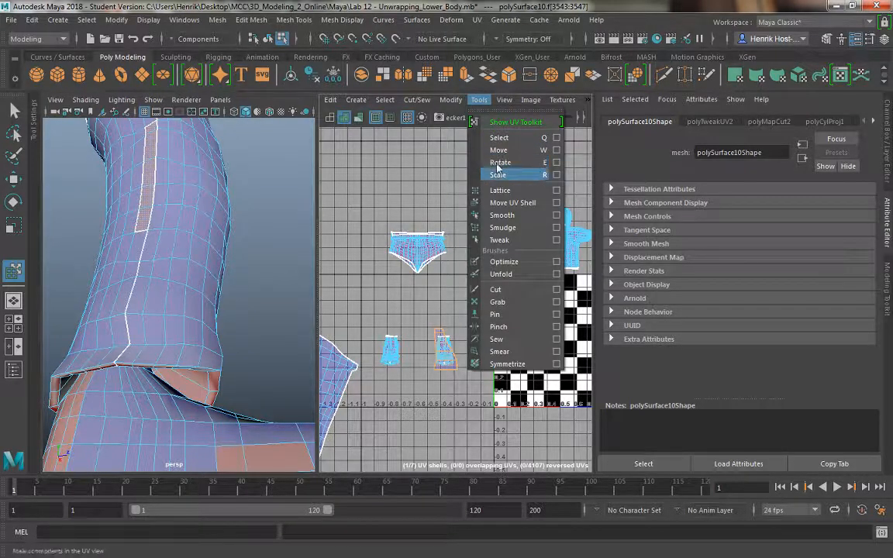
{"action": "left_click", "coordinate": [512, 202]}
{"action": "scroll", "coordinate": [464, 357], "scroll_direction": "down", "scroll_amount": 3}
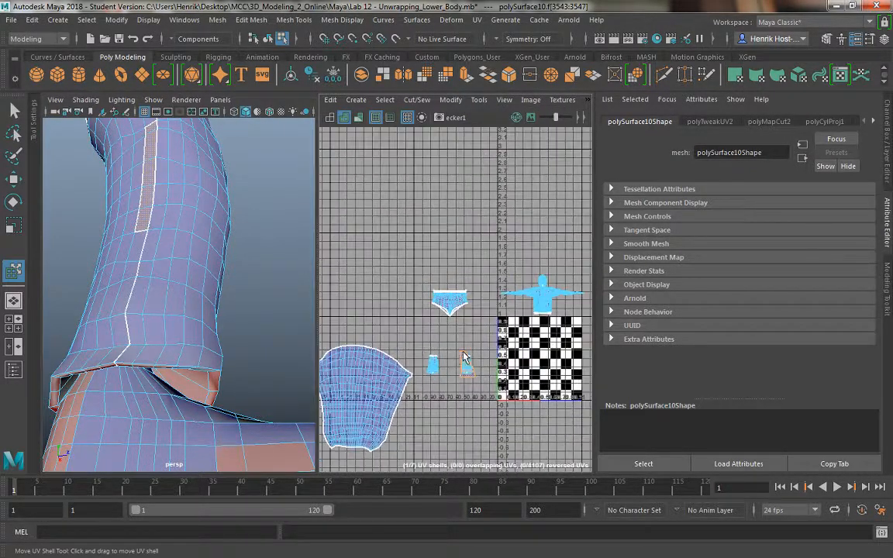
{"action": "left_click", "coordinate": [465, 355]}
{"action": "middle_click_drag", "start_coordinate": [522, 419], "coordinate": [412, 357], "text": "alt"}
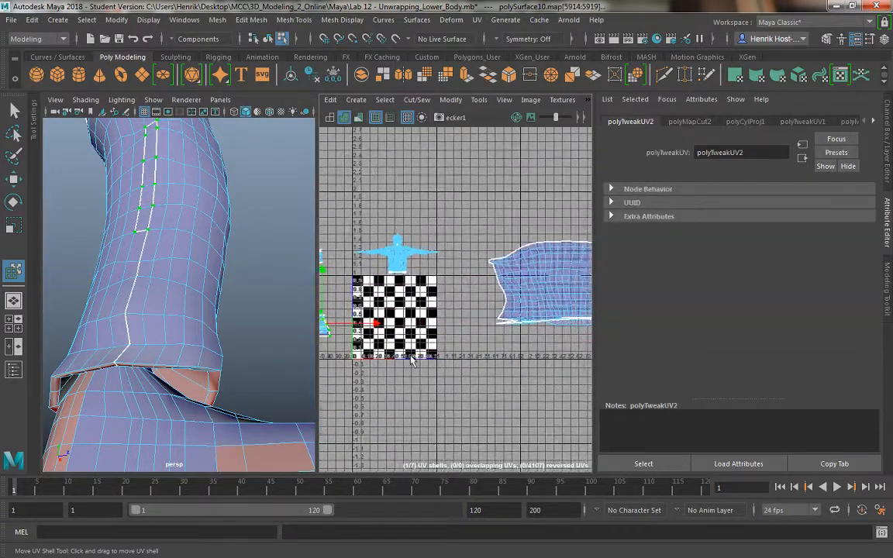
{"action": "right_click_drag", "start_coordinate": [412, 356], "coordinate": [402, 318], "text": "alt"}
{"action": "scroll", "coordinate": [403, 317], "scroll_direction": "down", "scroll_amount": 2}
{"action": "left_click", "coordinate": [553, 299]}
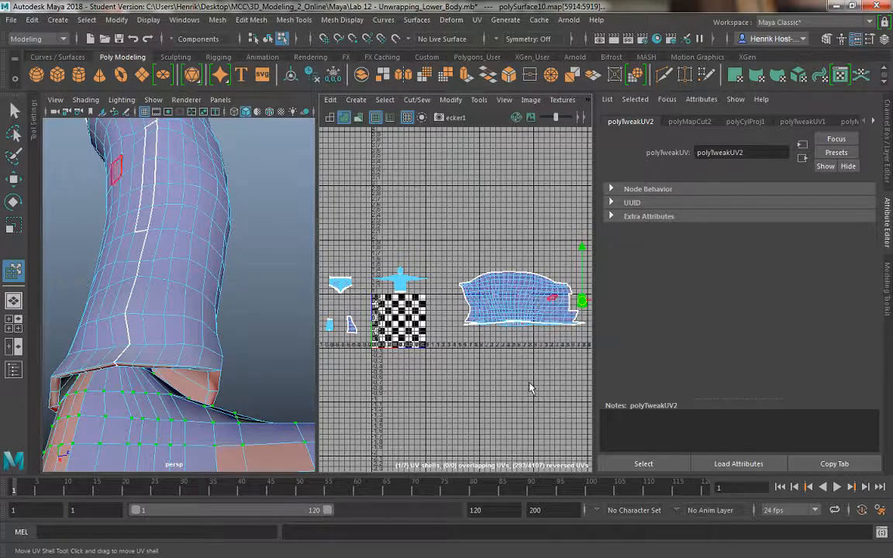
{"action": "middle_click_drag", "start_coordinate": [576, 313], "coordinate": [487, 304], "text": "alt"}
{"action": "scroll", "coordinate": [487, 305], "scroll_direction": "up", "scroll_amount": 3}
Step: Select the cut edges along the outer side and lower end of the leg strip, then Move and Sew its UVs onto the leg shell
{"action": "left_click", "coordinate": [15, 111]}
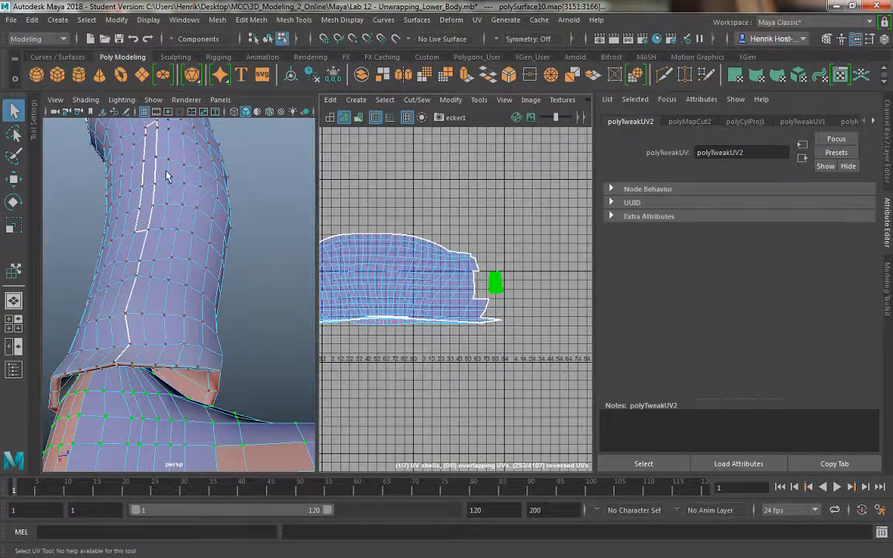
{"action": "right_click_drag", "start_coordinate": [158, 191], "coordinate": [156, 156]}
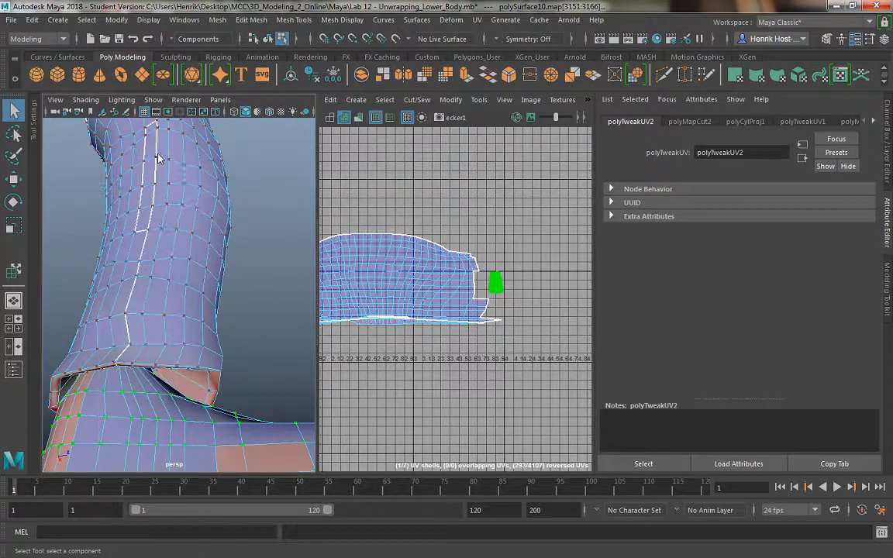
{"action": "left_click", "coordinate": [143, 234]}
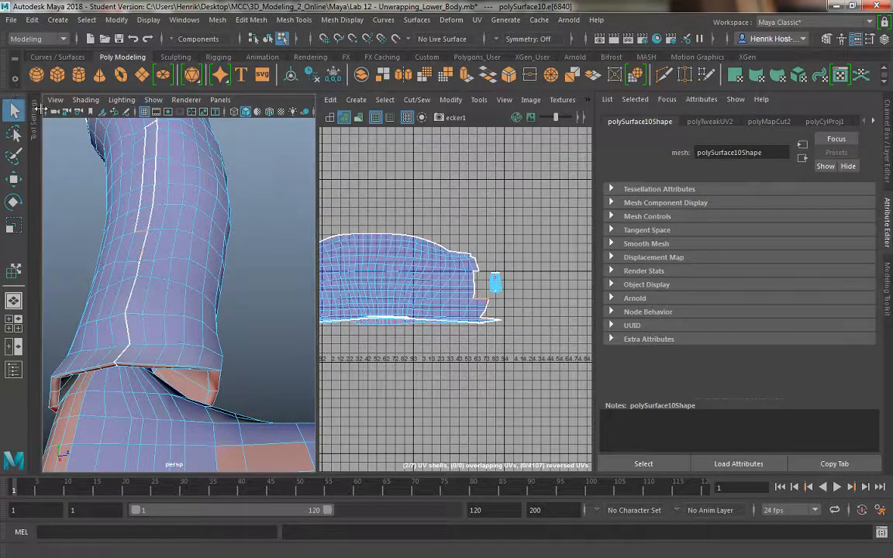
{"action": "right_click_drag", "start_coordinate": [422, 261], "coordinate": [412, 215]}
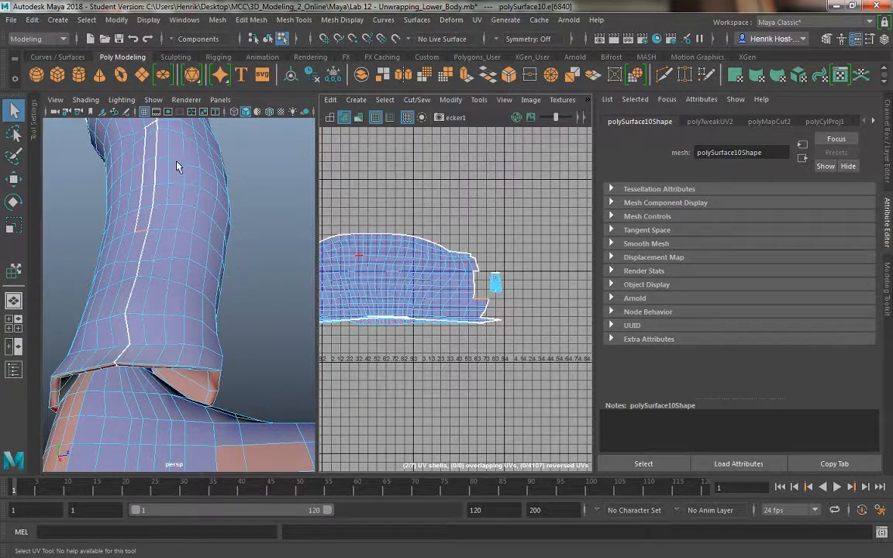
{"action": "right_click_drag", "start_coordinate": [149, 171], "coordinate": [150, 138]}
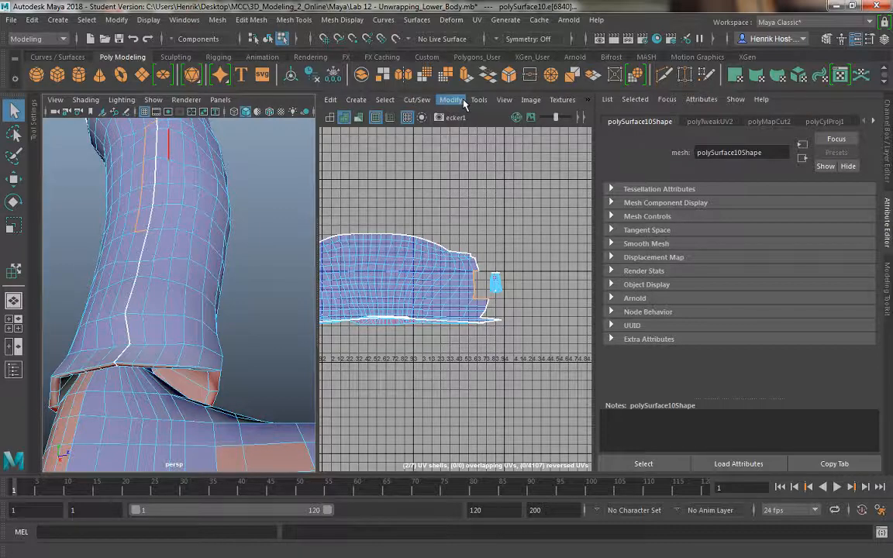
{"action": "left_click", "coordinate": [416, 99]}
{"action": "left_click", "coordinate": [433, 218]}
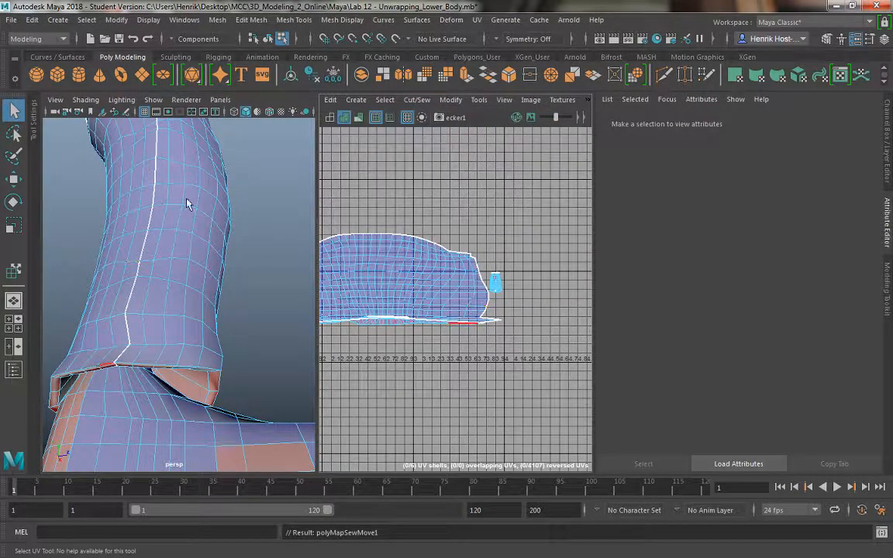
Step: Check the inner seam down to the hem, then move the left leg's UV shell beneath the other large leg shell
{"action": "left_click_drag", "start_coordinate": [186, 203], "coordinate": [152, 151], "text": "alt"}
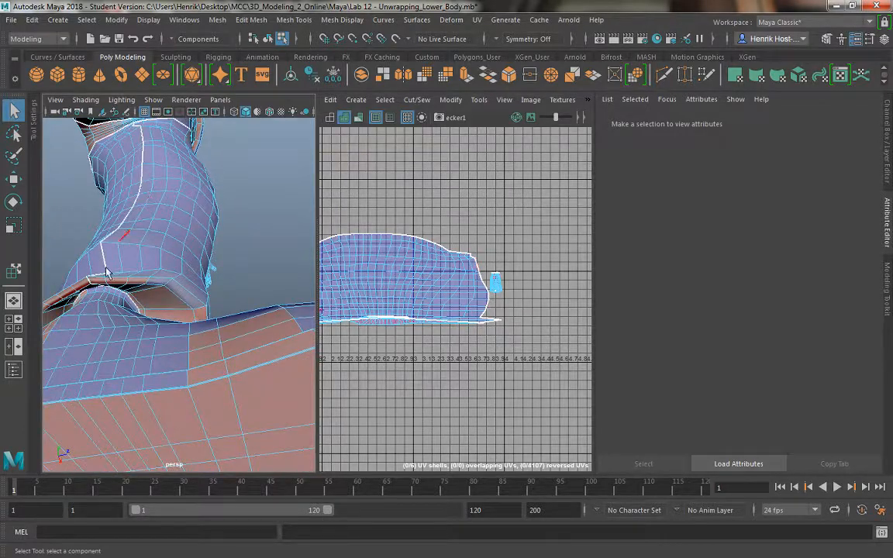
{"action": "left_click_drag", "start_coordinate": [106, 271], "coordinate": [133, 285], "text": "alt"}
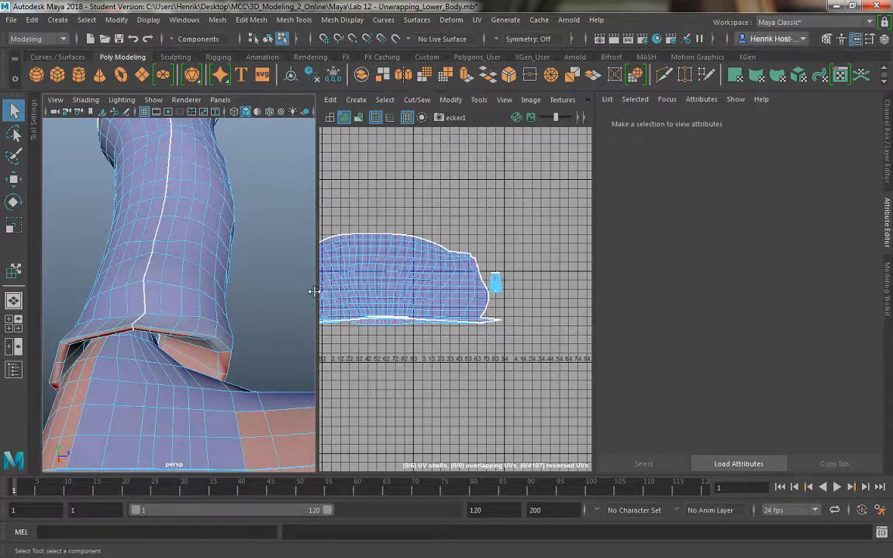
{"action": "left_click_drag", "start_coordinate": [209, 274], "coordinate": [183, 304], "text": "alt"}
{"action": "left_click", "coordinate": [479, 99]}
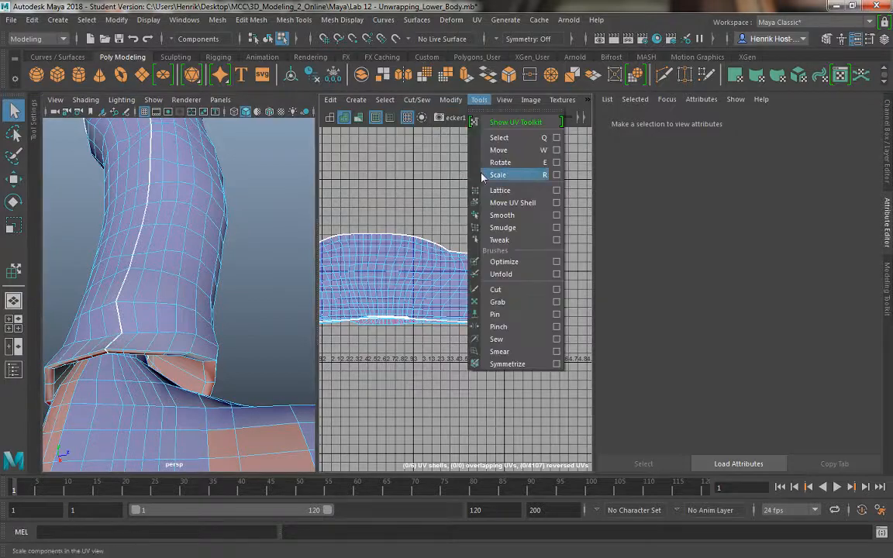
{"action": "left_click", "coordinate": [495, 201]}
{"action": "left_click", "coordinate": [384, 277]}
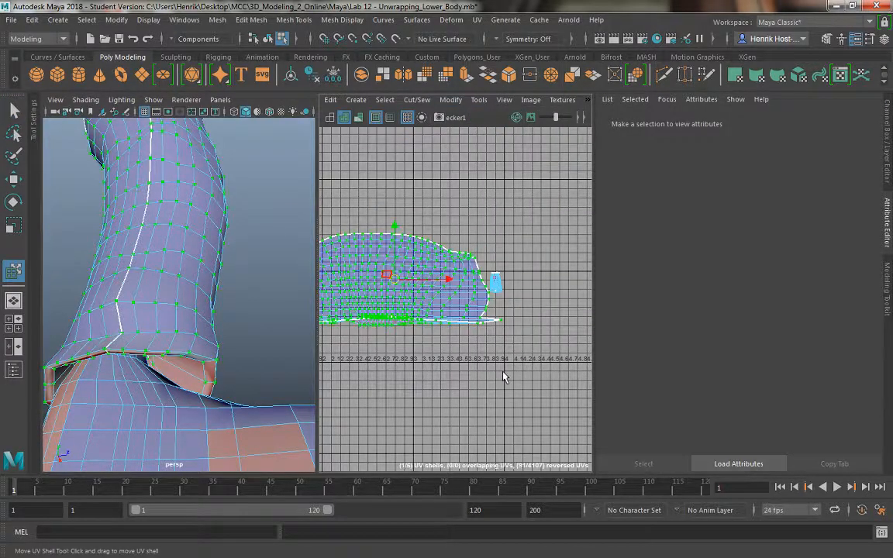
{"action": "scroll", "coordinate": [465, 256], "scroll_direction": "down", "scroll_amount": 6}
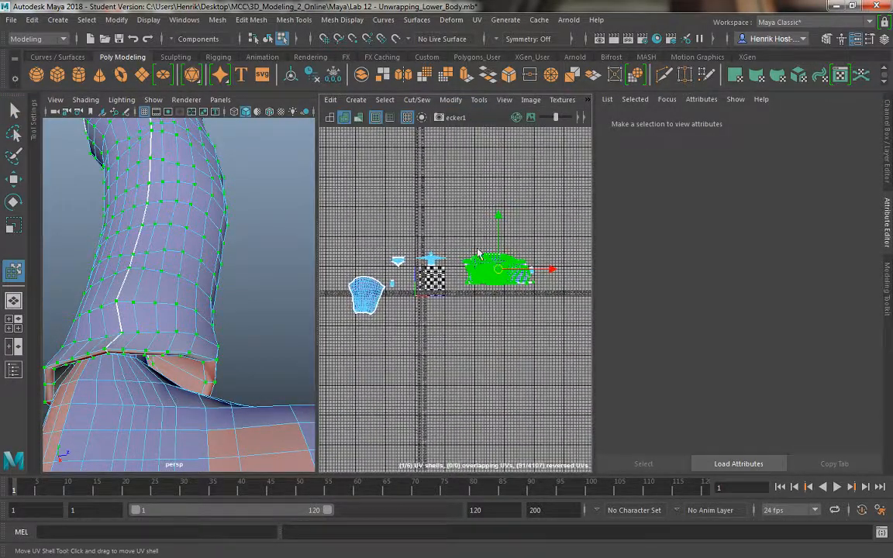
{"action": "key", "text": "space"}
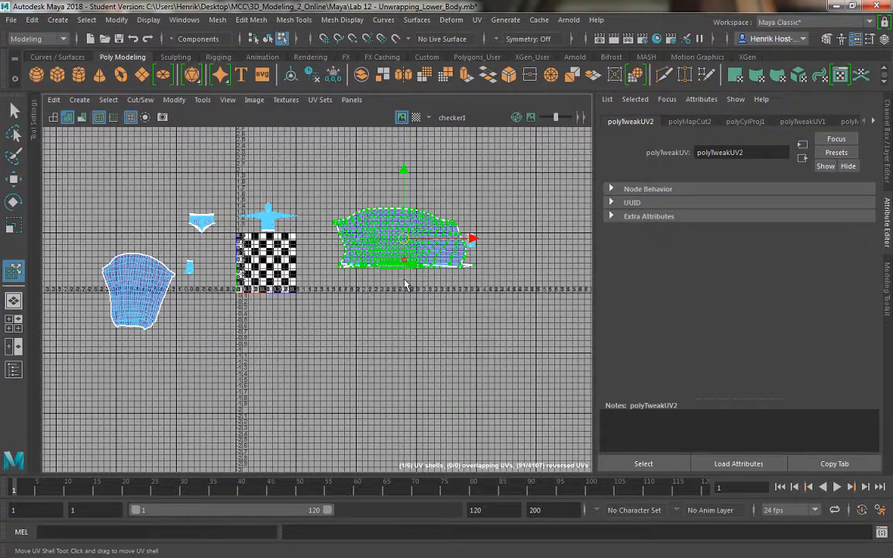
{"action": "left_click_drag", "start_coordinate": [379, 256], "coordinate": [91, 395]}
Step: Unfold the left leg's UV shell repeatedly with the Smooth tool until it lies flat, then relax it
{"action": "left_click", "coordinate": [203, 99]}
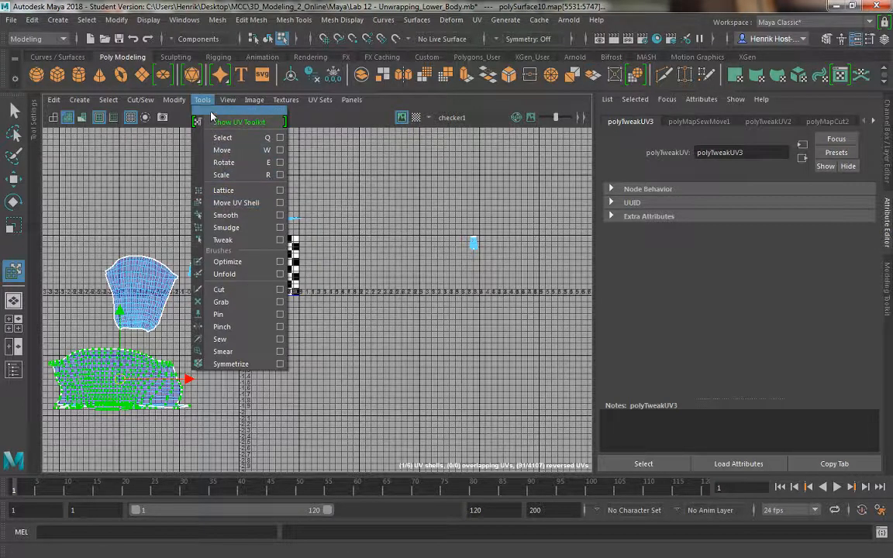
{"action": "left_click", "coordinate": [228, 216]}
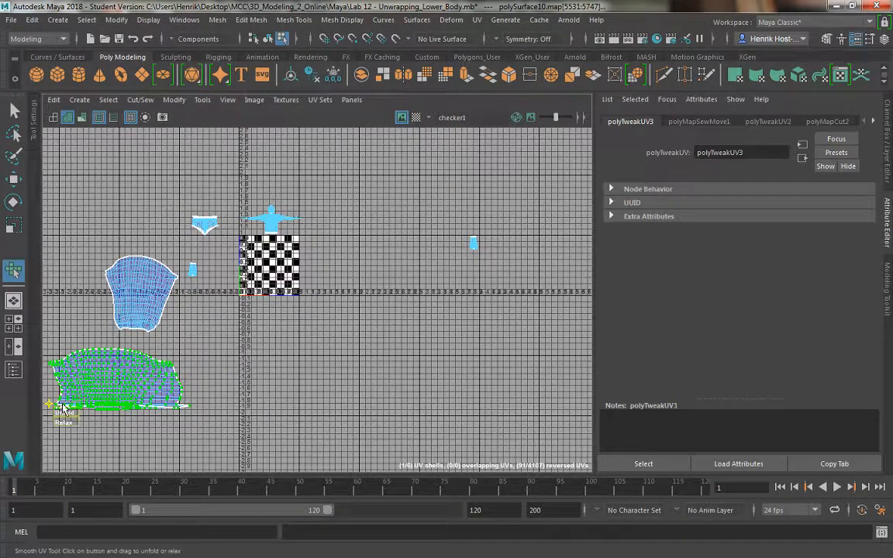
{"action": "left_click_drag", "start_coordinate": [66, 412], "coordinate": [596, 419]}
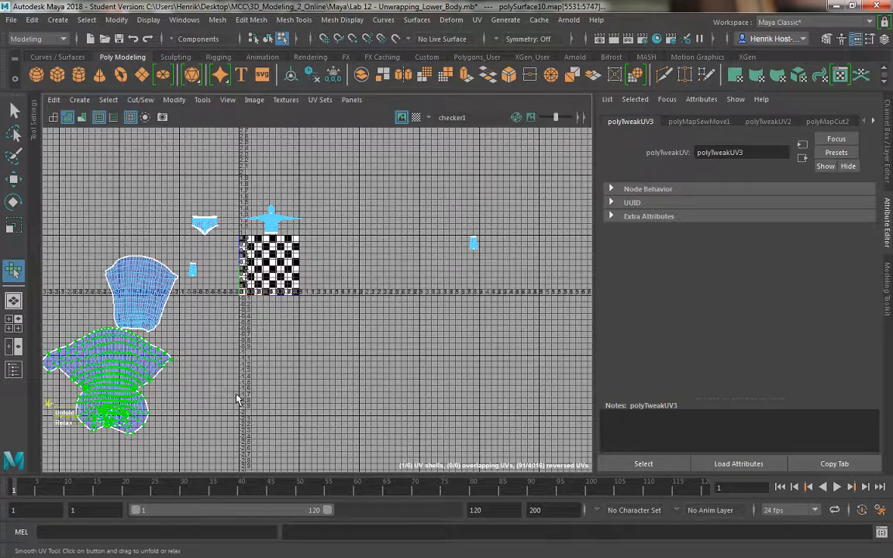
{"action": "middle_click_drag", "start_coordinate": [261, 373], "coordinate": [348, 333], "text": "alt"}
{"action": "left_click_drag", "start_coordinate": [155, 375], "coordinate": [232, 408]}
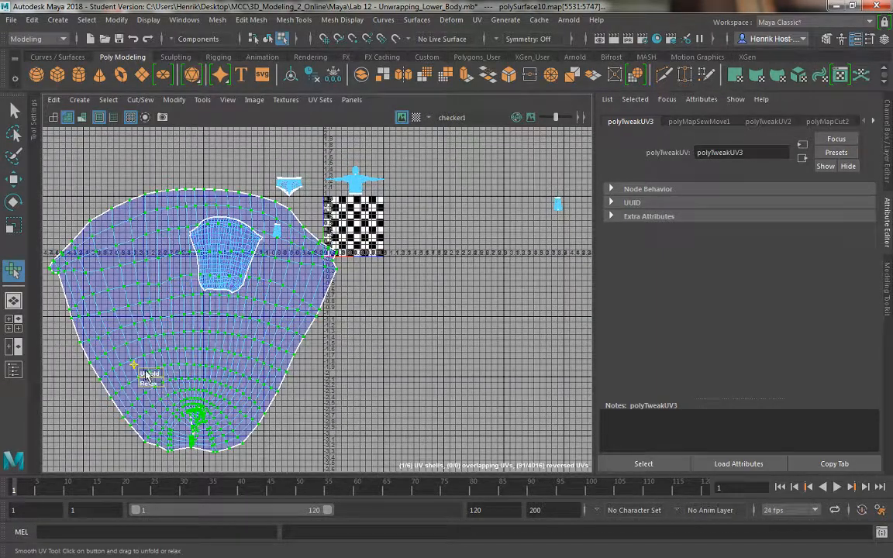
{"action": "left_click_drag", "start_coordinate": [145, 376], "coordinate": [850, 391]}
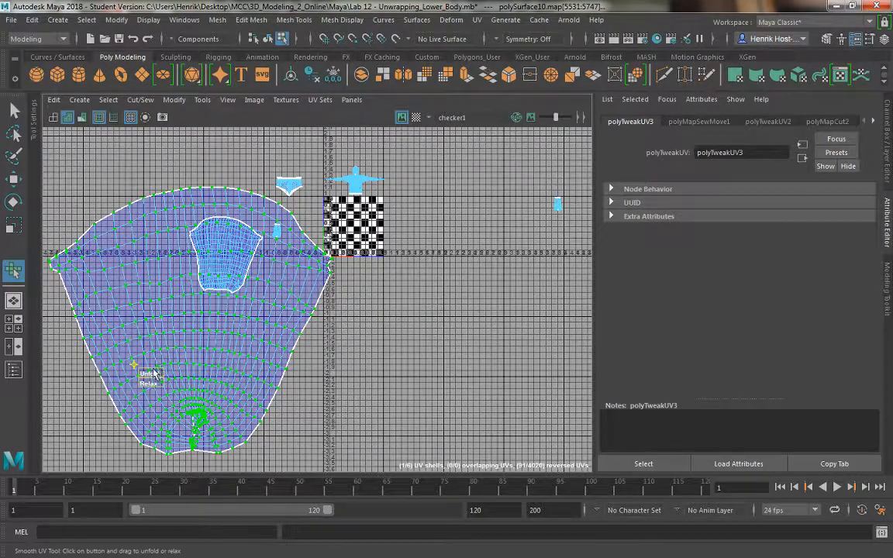
{"action": "middle_click_drag", "start_coordinate": [325, 394], "coordinate": [374, 359], "text": "alt"}
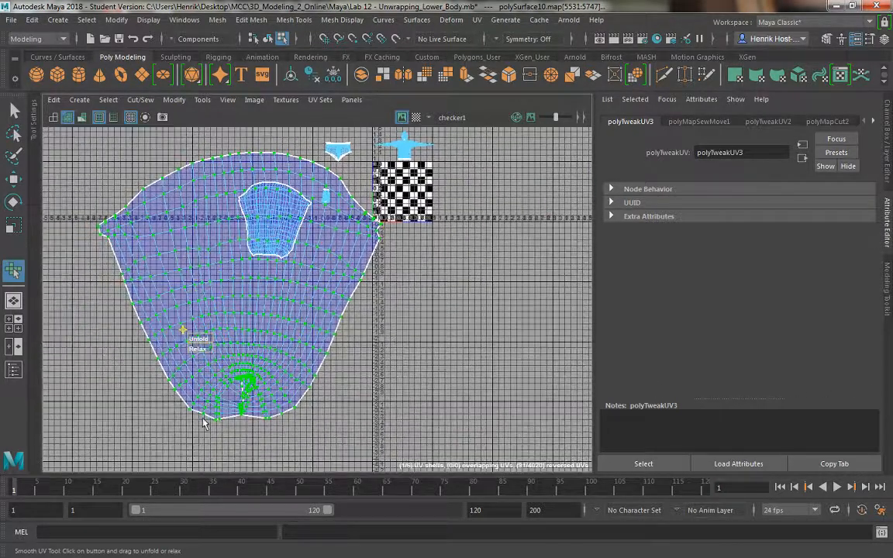
{"action": "left_click_drag", "start_coordinate": [200, 350], "coordinate": [737, 353]}
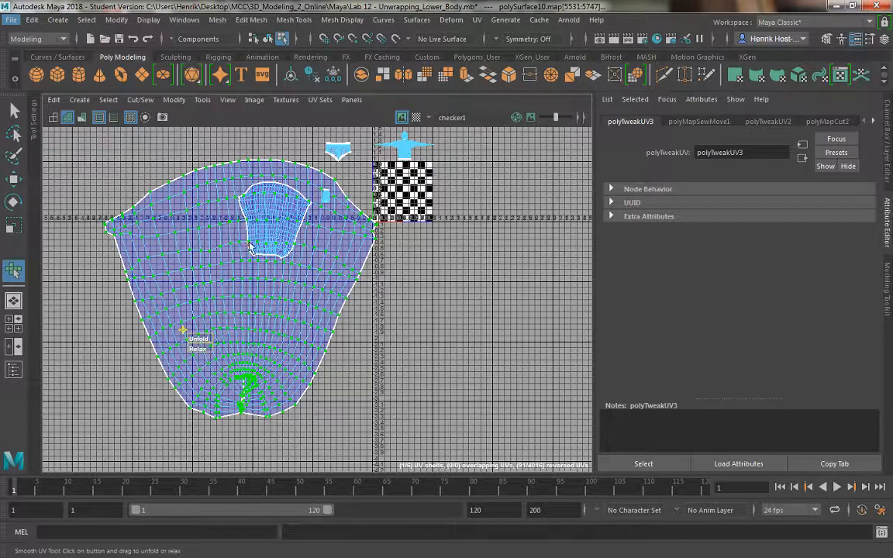
Step: Cut the UVs along the short hem edge that continues the left leg's inner seam
{"action": "middle_click_drag", "start_coordinate": [491, 338], "coordinate": [496, 332], "text": "alt"}
{"action": "key", "text": "space"}
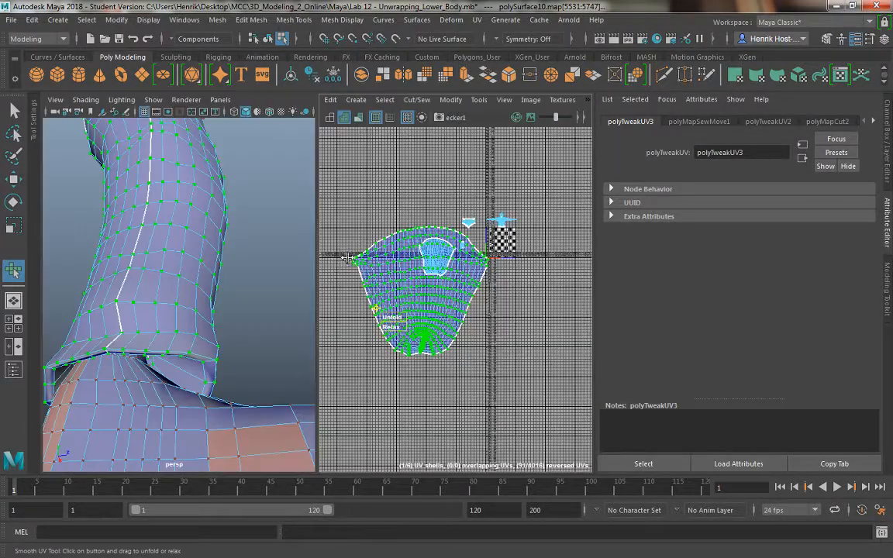
{"action": "left_click_drag", "start_coordinate": [207, 308], "coordinate": [157, 293], "text": "alt"}
{"action": "right_click_drag", "start_coordinate": [144, 262], "coordinate": [148, 276], "text": "alt"}
{"action": "right_click_drag", "start_coordinate": [139, 226], "coordinate": [105, 137]}
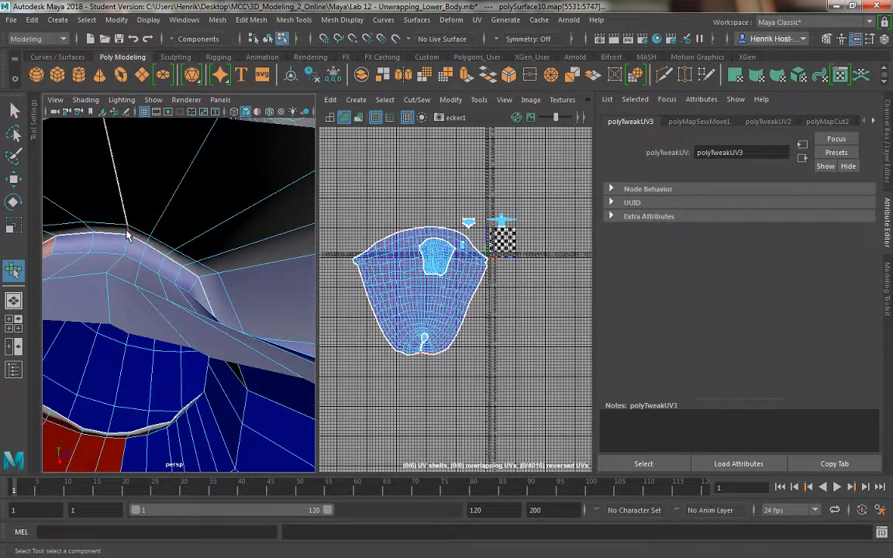
{"action": "left_click", "coordinate": [137, 245]}
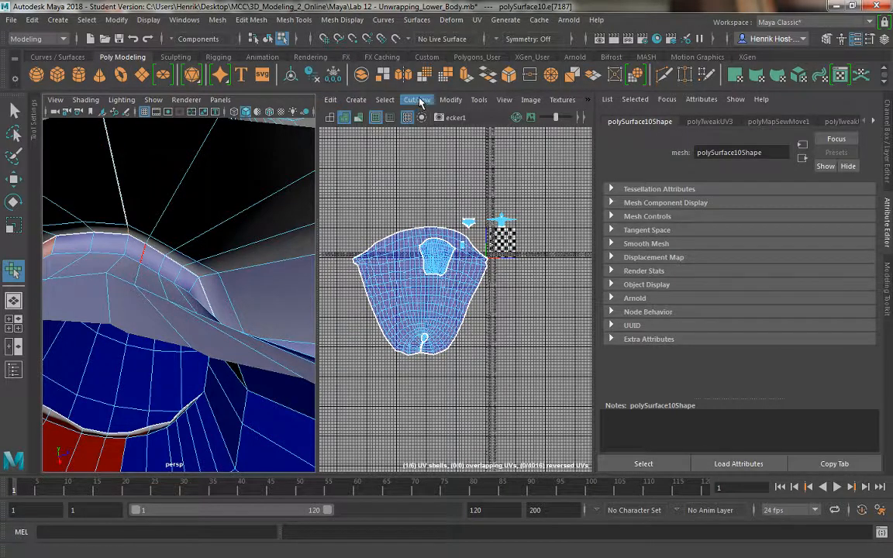
{"action": "left_click", "coordinate": [419, 101]}
{"action": "left_click", "coordinate": [424, 165]}
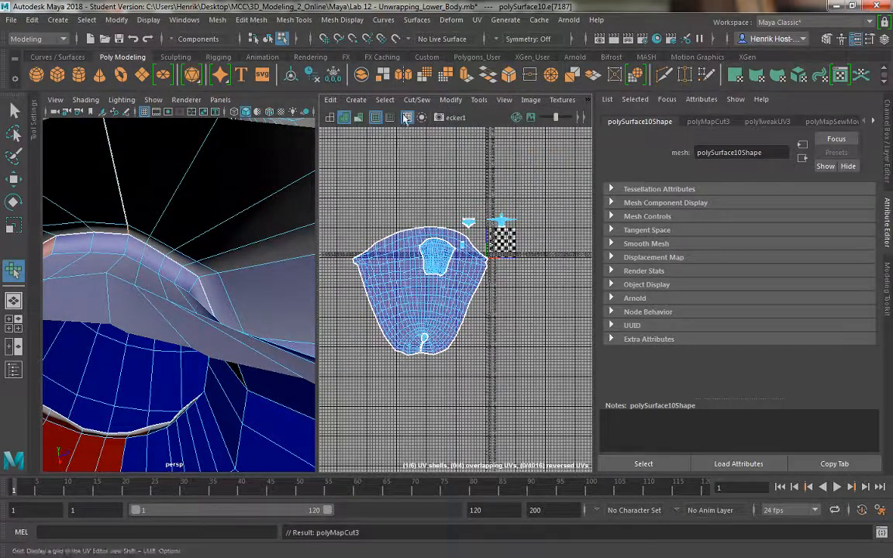
Step: Select the left leg's whole UV shell and unfold it with the Smooth tool until its hem end opens out flat
{"action": "left_click", "coordinate": [478, 100]}
{"action": "left_click", "coordinate": [459, 186]}
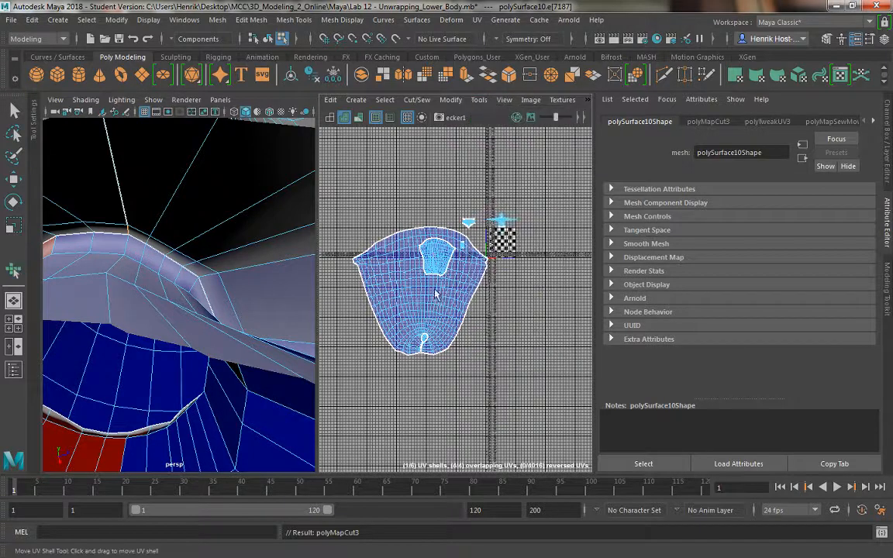
{"action": "left_click", "coordinate": [447, 266]}
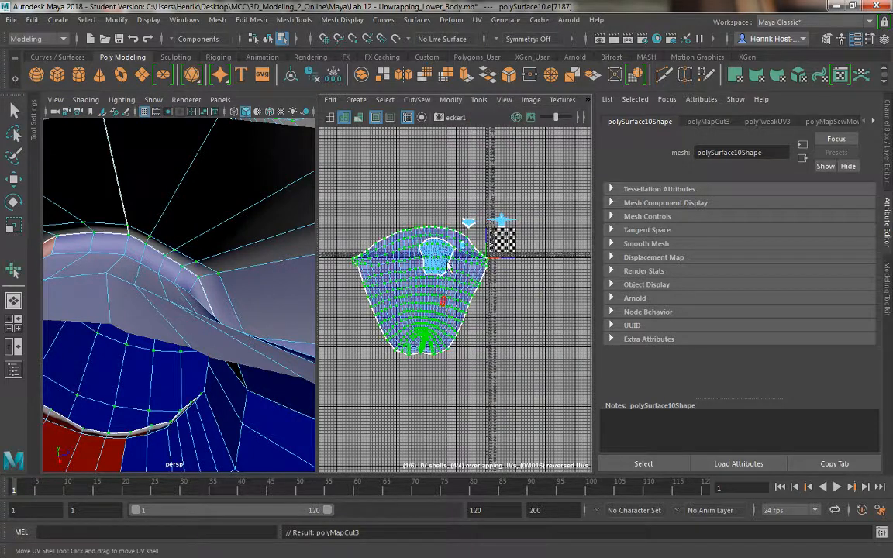
{"action": "left_click", "coordinate": [477, 100]}
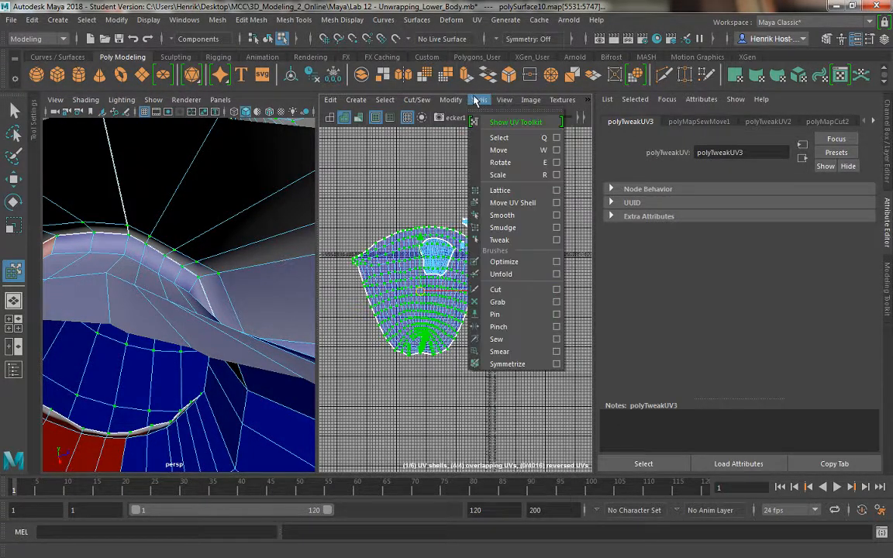
{"action": "left_click", "coordinate": [499, 216]}
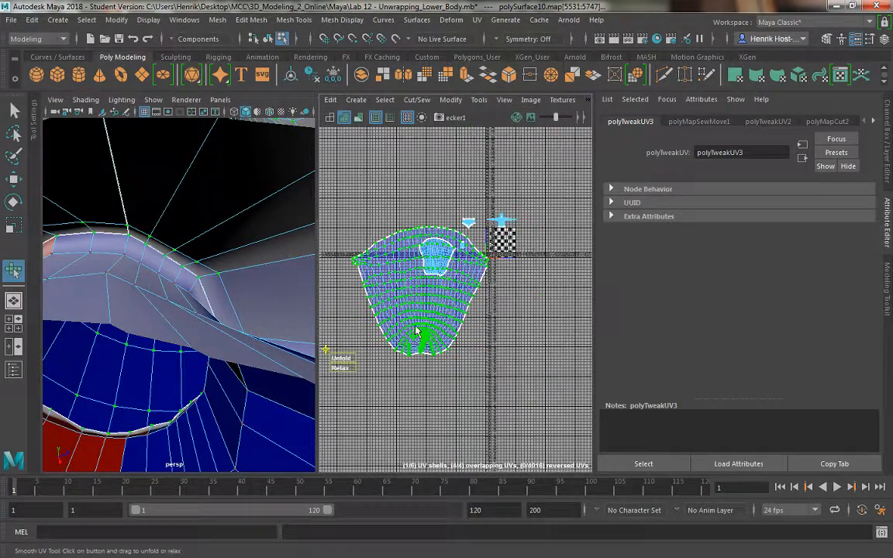
{"action": "left_click_drag", "start_coordinate": [450, 349], "coordinate": [888, 351]}
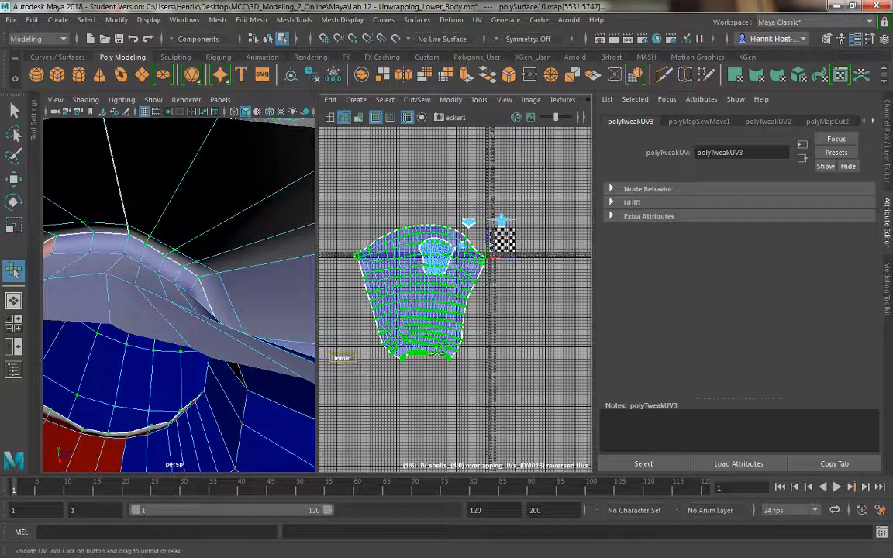
Step: Scale the left leg's UV shell down to match the other leg shell, place it beside that shell and deselect it
{"action": "middle_click_drag", "start_coordinate": [431, 377], "coordinate": [426, 401], "text": "alt"}
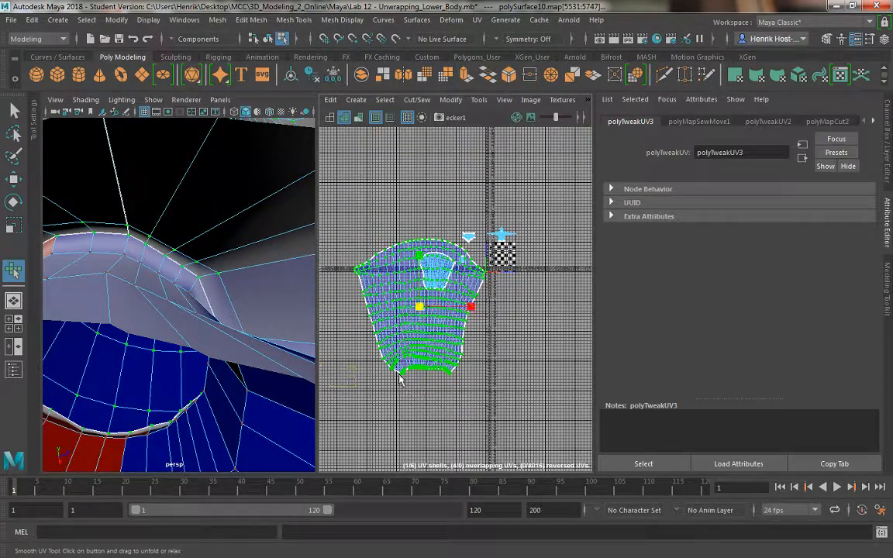
{"action": "key", "text": "r"}
{"action": "left_click_drag", "start_coordinate": [417, 306], "coordinate": [383, 287]}
{"action": "key", "text": "w"}
{"action": "left_click_drag", "start_coordinate": [423, 317], "coordinate": [393, 275]}
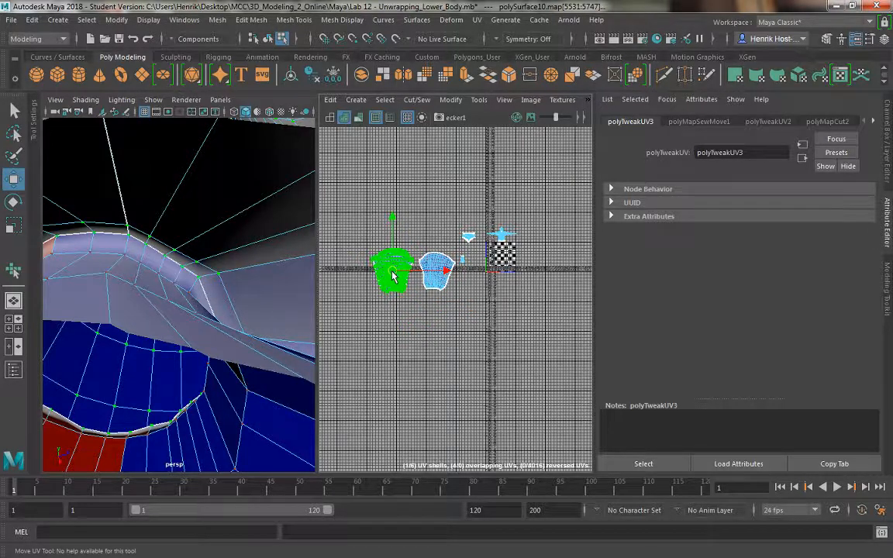
{"action": "key", "text": "r"}
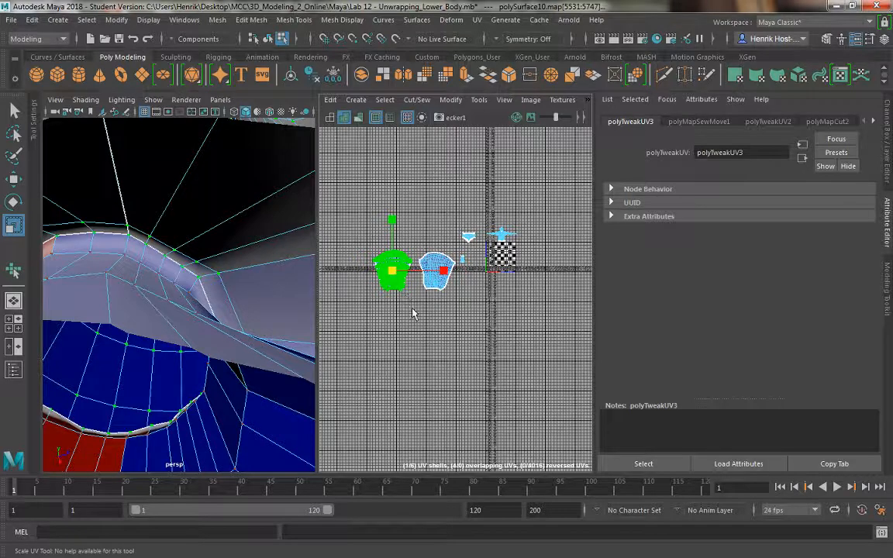
{"action": "left_click", "coordinate": [388, 323]}
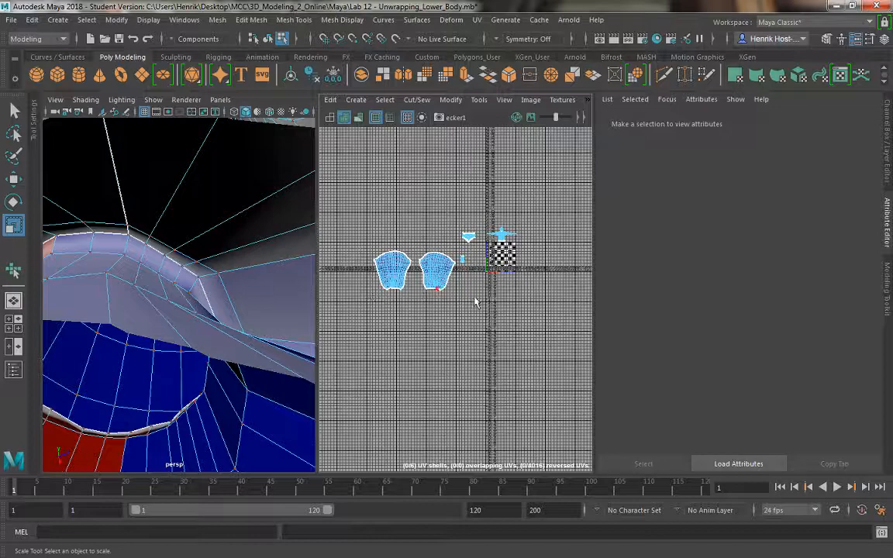
Step: Examine the pelvis's UV shell closely in the UV Editor, including its overlapping front and back, and return to the perspective view
{"action": "key", "text": "space"}
{"action": "middle_click_drag", "start_coordinate": [399, 283], "coordinate": [372, 334], "text": "alt"}
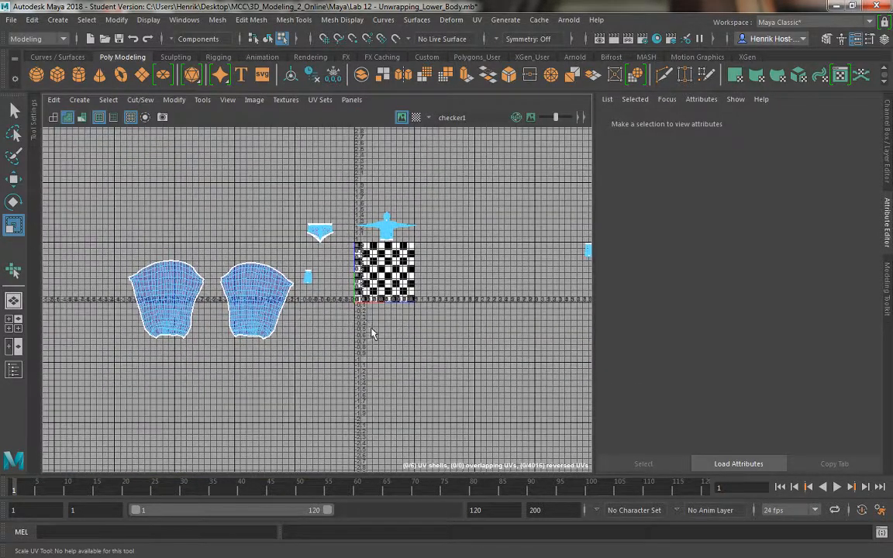
{"action": "scroll", "coordinate": [310, 282], "scroll_direction": "up", "scroll_amount": 10}
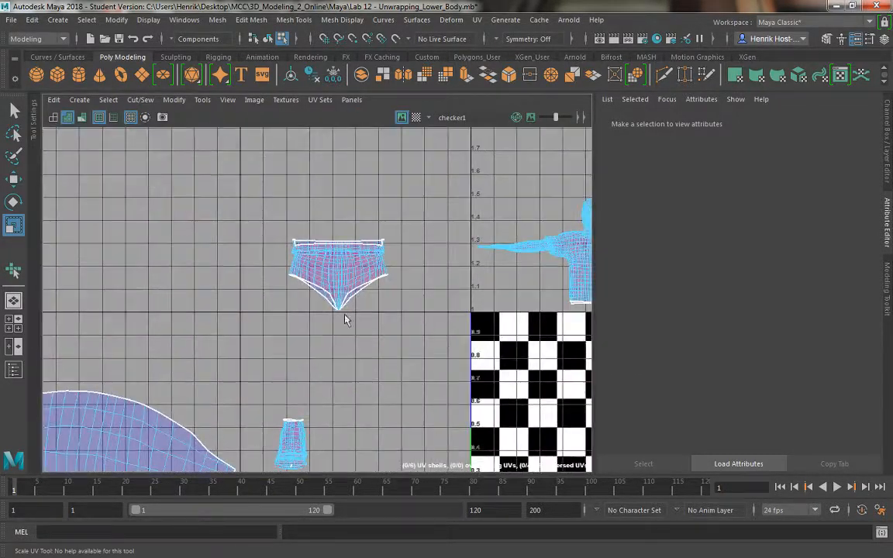
{"action": "middle_click_drag", "start_coordinate": [355, 317], "coordinate": [339, 255], "text": "alt"}
{"action": "right_click_drag", "start_coordinate": [329, 270], "coordinate": [367, 362], "text": "alt"}
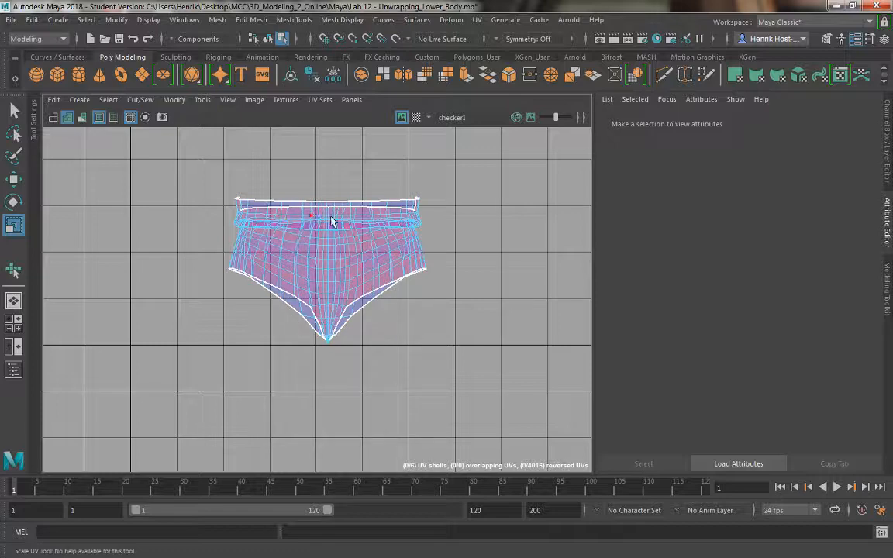
{"action": "middle_click_drag", "start_coordinate": [366, 394], "coordinate": [343, 372], "text": "alt"}
{"action": "right_click_drag", "start_coordinate": [342, 371], "coordinate": [291, 297], "text": "alt"}
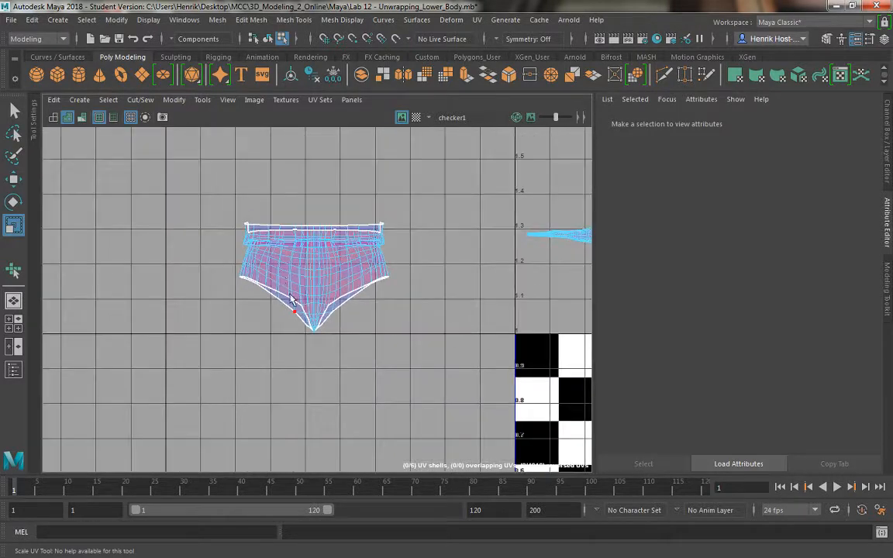
{"action": "key", "text": "space"}
{"action": "key", "text": "space"}
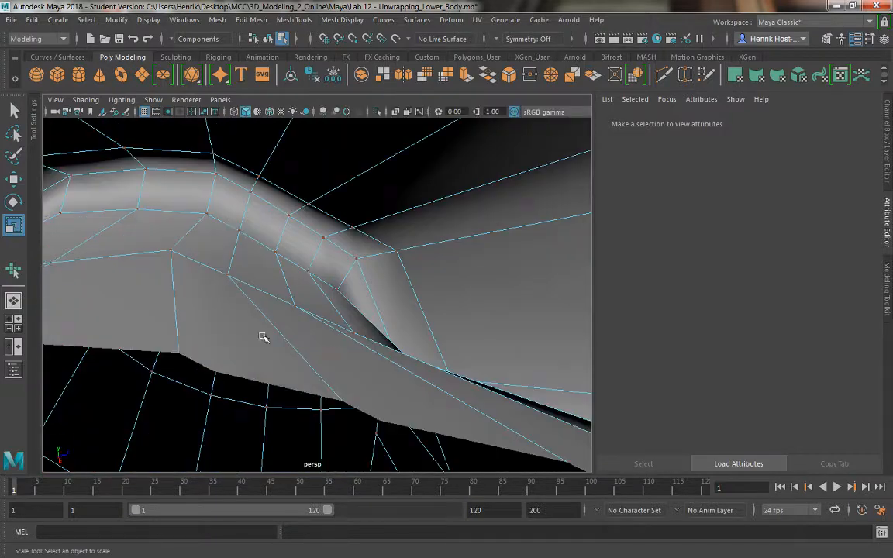
Step: Switch to face selection and select the uppermost row of front pelvis faces directly below the shirt
{"action": "left_click_drag", "start_coordinate": [265, 335], "coordinate": [210, 265], "text": "alt"}
{"action": "right_click_drag", "start_coordinate": [207, 189], "coordinate": [209, 226]}
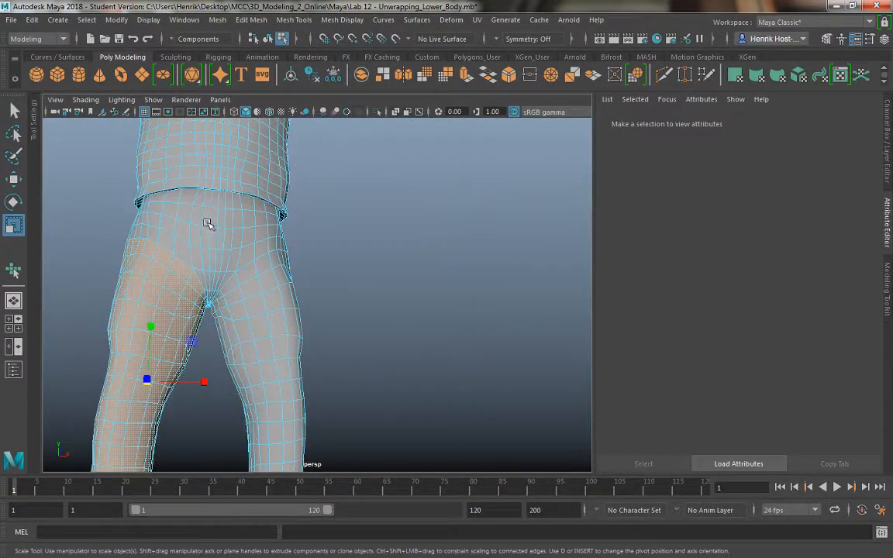
{"action": "left_click_drag", "start_coordinate": [174, 235], "coordinate": [204, 249], "text": "alt"}
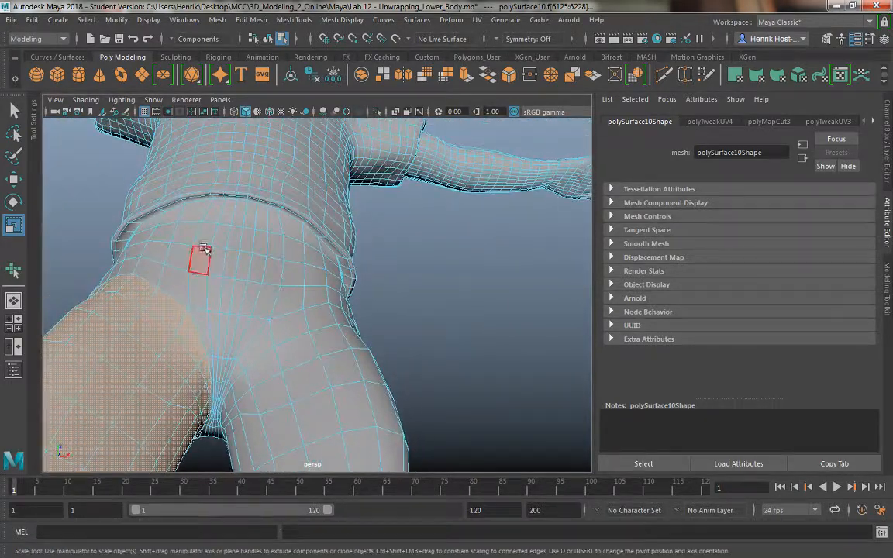
{"action": "right_click_drag", "start_coordinate": [205, 188], "coordinate": [203, 221]}
{"action": "left_click", "coordinate": [198, 209]}
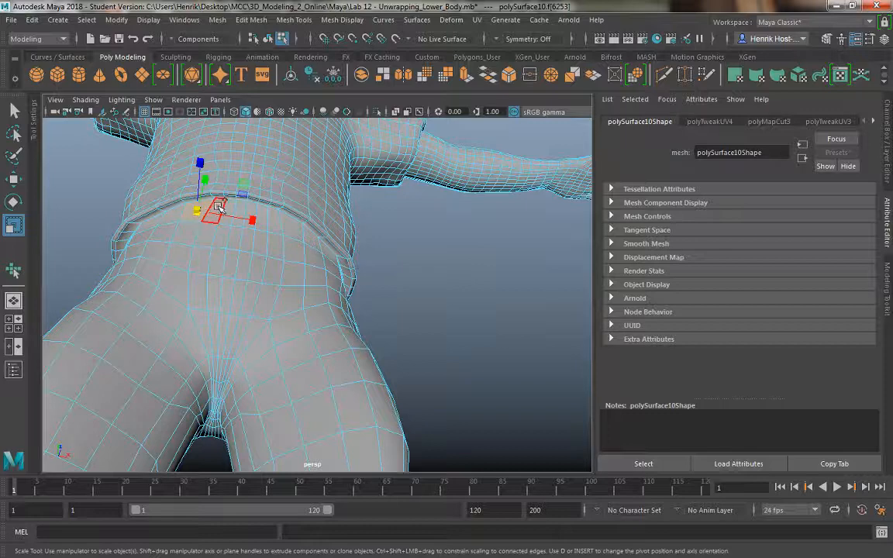
{"action": "double_click", "coordinate": [217, 206]}
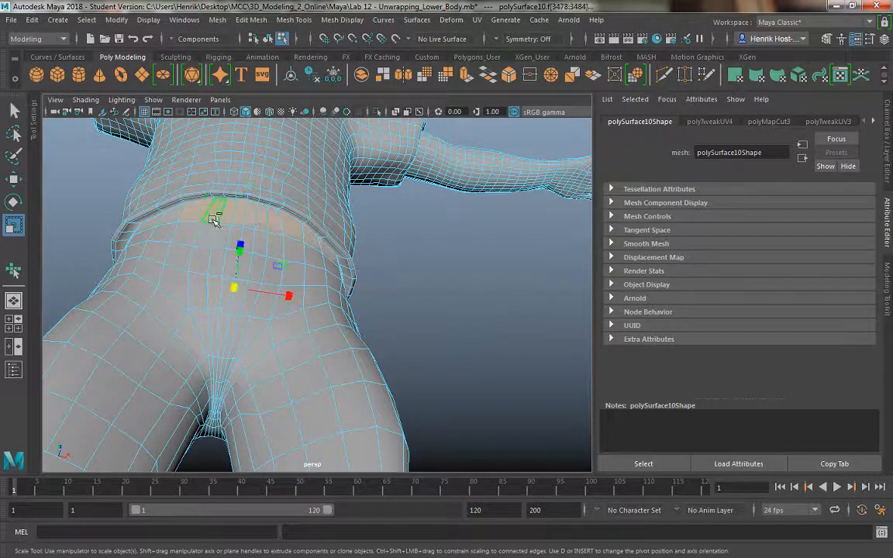
Step: Add the remaining rows of front pelvis faces down to the leg seams to the selection
{"action": "double_click", "coordinate": [215, 268], "text": "shift"}
{"action": "left_click", "coordinate": [173, 276], "text": "shift"}
{"action": "double_click", "coordinate": [146, 271], "text": "shift"}
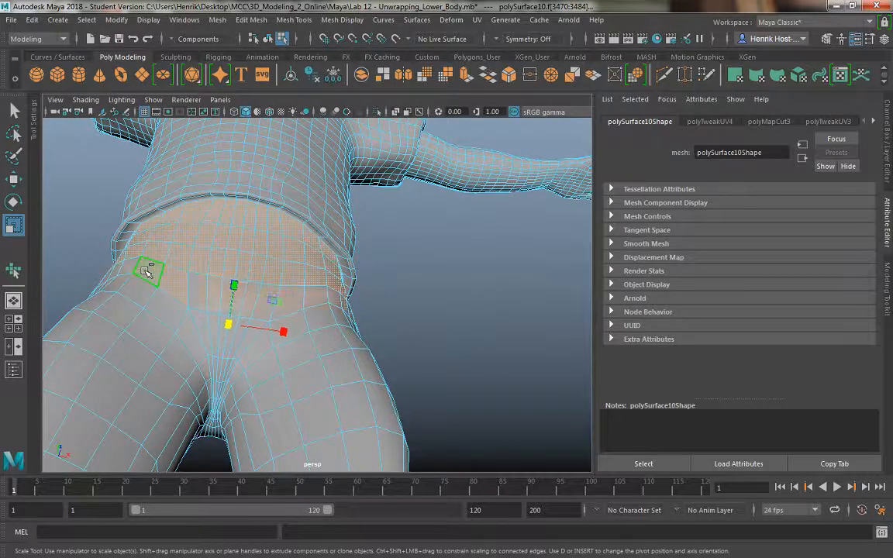
{"action": "left_click", "coordinate": [199, 324], "text": "shift"}
{"action": "double_click", "coordinate": [251, 325], "text": "shift"}
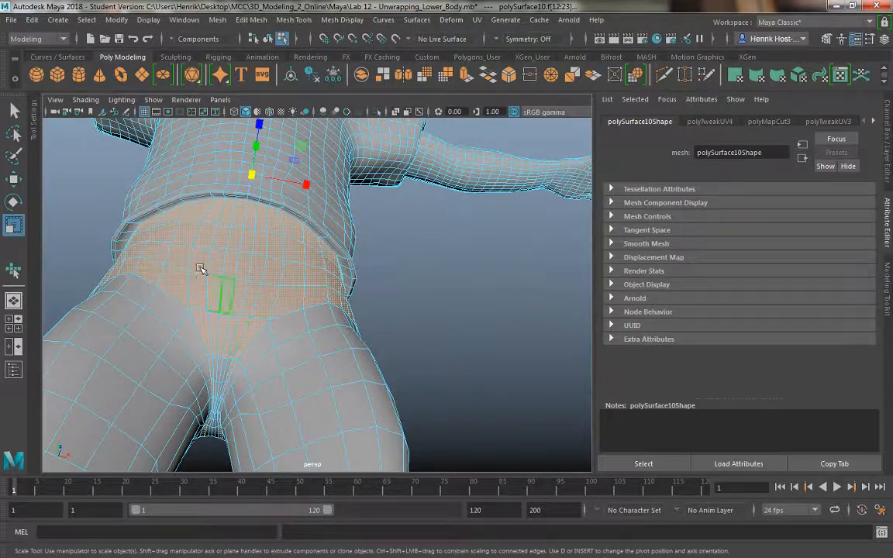
Step: Undo the stray face selection on the thigh and add the missing narrow faces above the crotch
{"action": "left_click_drag", "start_coordinate": [200, 266], "coordinate": [256, 348], "text": "alt"}
{"action": "key", "text": "ctrl+z"}
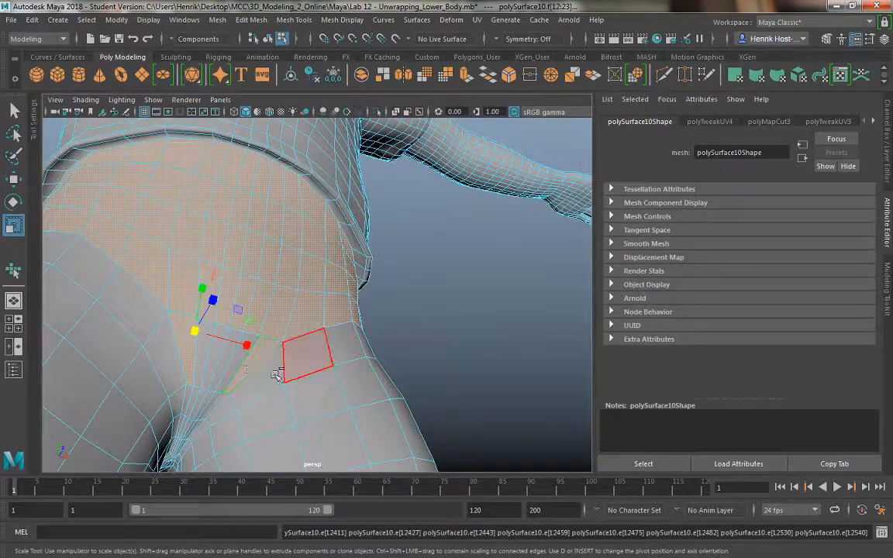
{"action": "left_click", "coordinate": [208, 361], "text": "shift"}
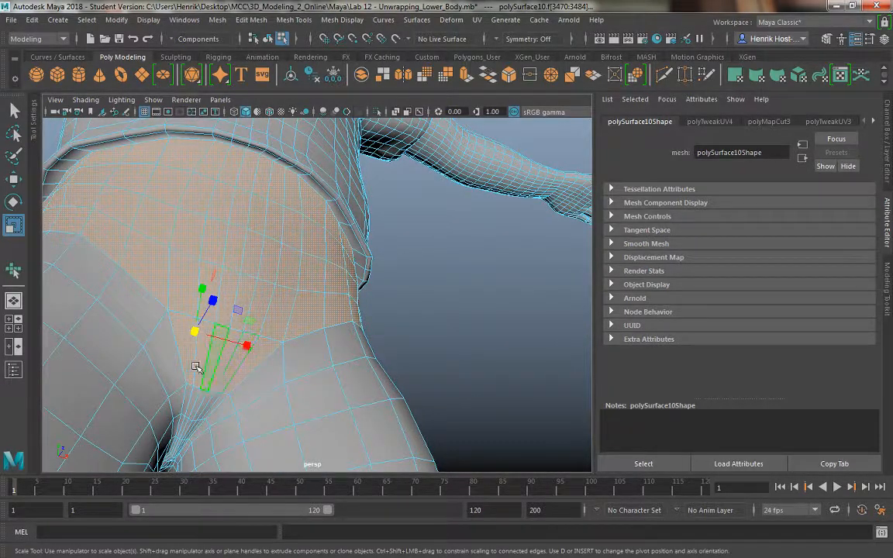
Step: Extend the pelvis face selection with the rows of narrow faces leading down from the front into the crotch
{"action": "mouse_move", "coordinate": [176, 329]}
{"action": "left_mouse_down", "text": "alt"}
{"action": "mouse_move", "coordinate": [176, 342]}
{"action": "mouse_move", "coordinate": [173, 329]}
{"action": "left_mouse_up", "text": "alt"}
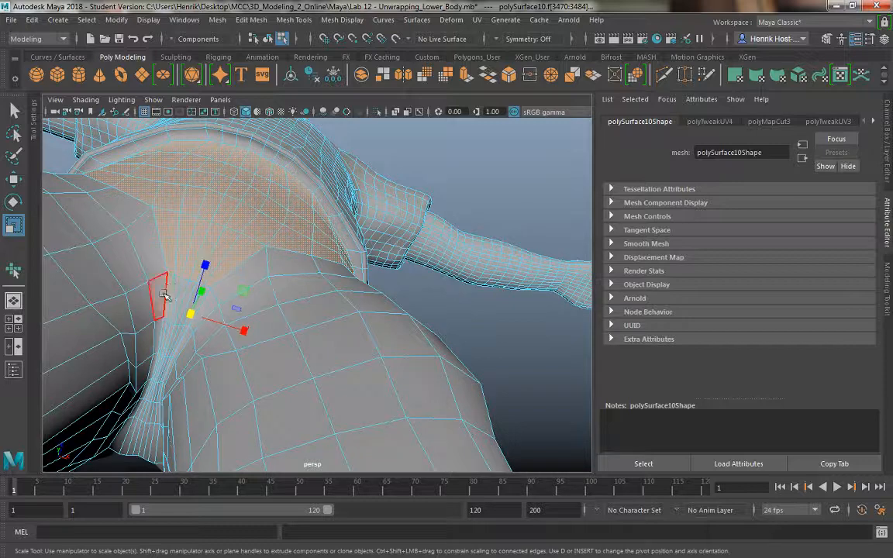
{"action": "middle_click_drag", "start_coordinate": [166, 292], "coordinate": [195, 284], "text": "alt"}
{"action": "right_click_drag", "start_coordinate": [194, 284], "coordinate": [210, 316], "text": "alt"}
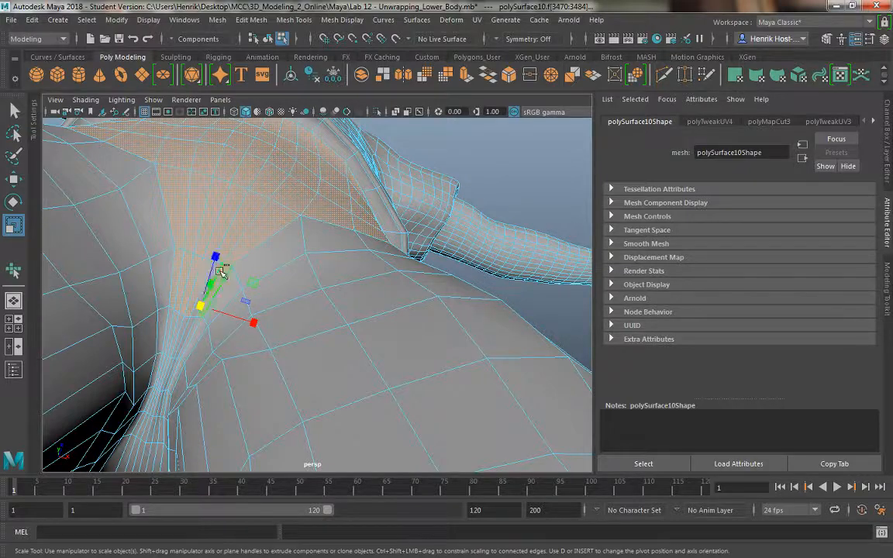
{"action": "left_click_drag", "start_coordinate": [218, 269], "coordinate": [193, 280], "text": "alt"}
{"action": "key", "text": "w"}
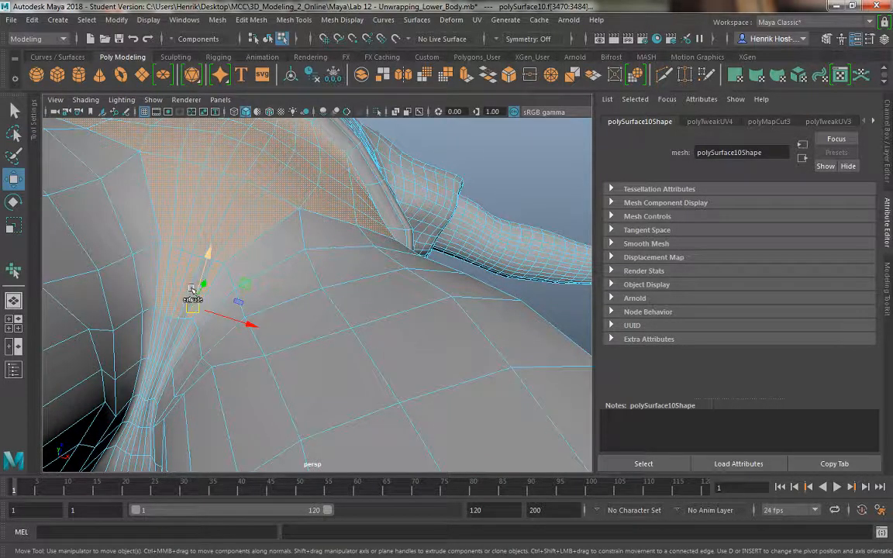
{"action": "scroll", "coordinate": [160, 332], "scroll_direction": "up", "scroll_amount": 5}
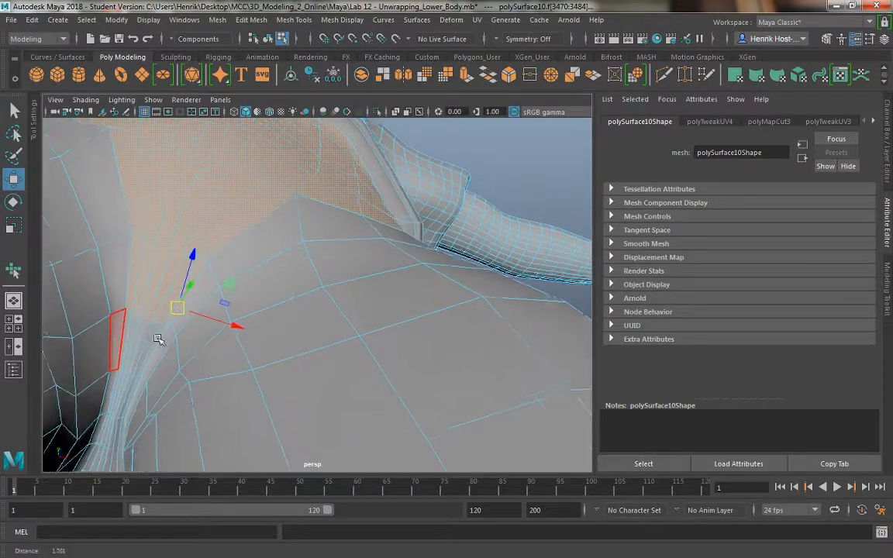
{"action": "middle_click_drag", "start_coordinate": [205, 343], "coordinate": [236, 299], "text": "alt"}
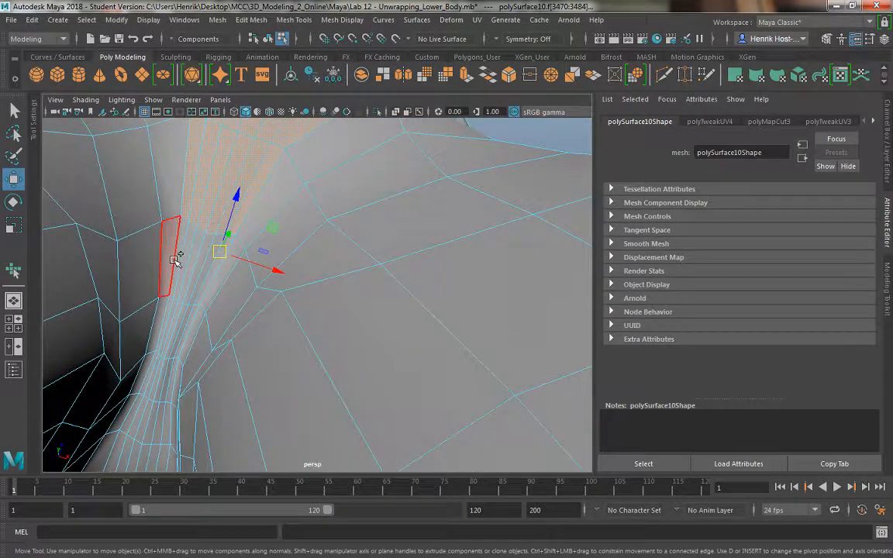
{"action": "left_click", "coordinate": [178, 259], "text": "shift"}
{"action": "left_click", "coordinate": [179, 257], "text": "shift"}
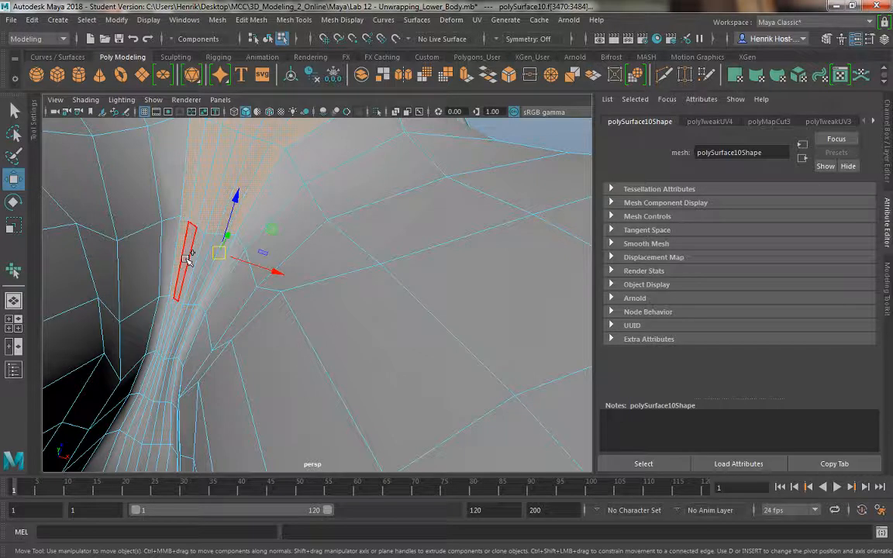
{"action": "left_click", "coordinate": [199, 262], "text": "shift"}
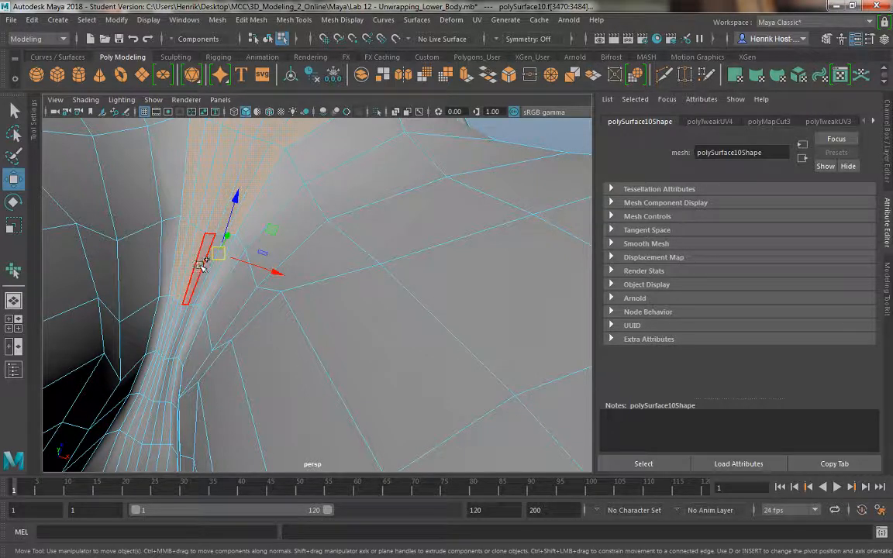
{"action": "left_click", "coordinate": [208, 276], "text": "shift"}
{"action": "left_click", "coordinate": [198, 299], "text": "shift"}
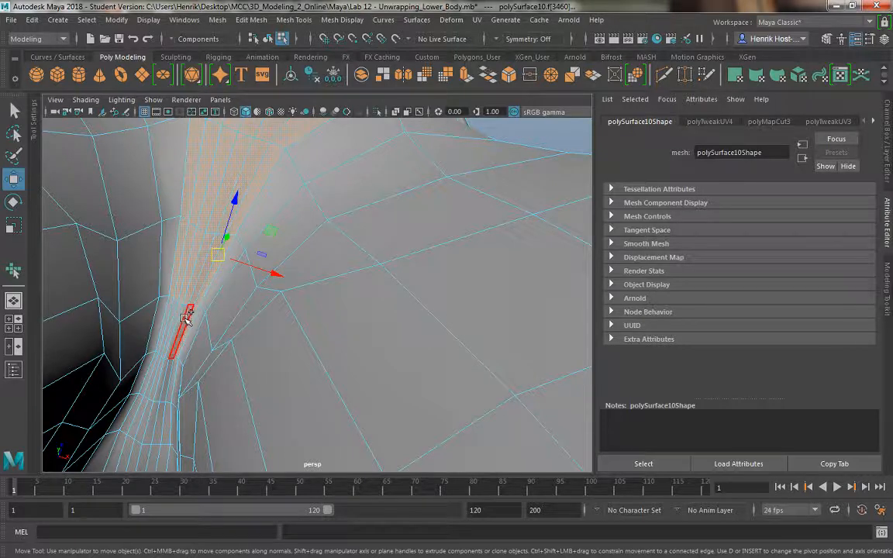
{"action": "left_click", "coordinate": [186, 318], "text": "shift"}
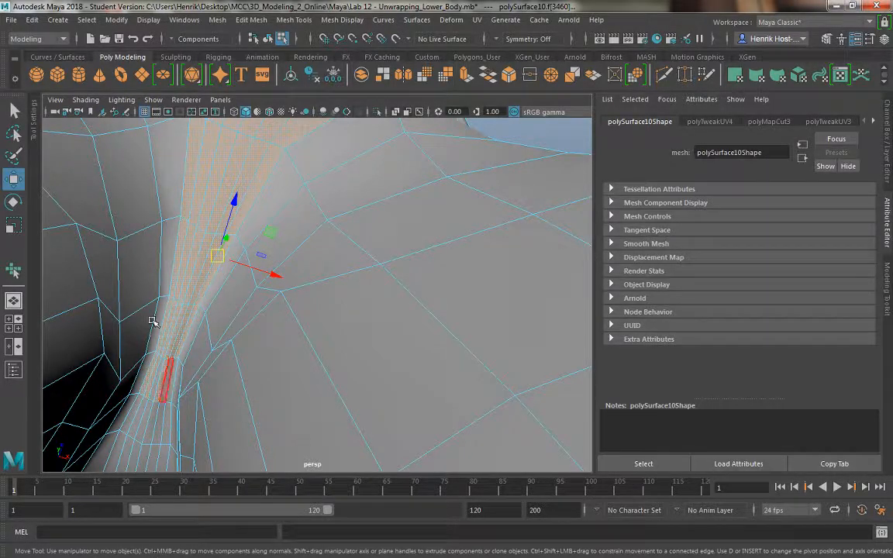
Step: Add the missing narrow faces and the following full row along the underside of the crotch to the selection
{"action": "left_click_drag", "start_coordinate": [131, 317], "coordinate": [170, 345], "text": "alt"}
{"action": "middle_click_drag", "start_coordinate": [170, 345], "coordinate": [203, 301], "text": "alt"}
{"action": "mouse_move", "coordinate": [202, 302]}
{"action": "left_mouse_down", "text": "alt"}
{"action": "mouse_move", "coordinate": [195, 295]}
{"action": "mouse_move", "coordinate": [192, 304]}
{"action": "left_mouse_up", "text": "alt"}
{"action": "left_click", "coordinate": [190, 302], "text": "shift"}
{"action": "left_click", "coordinate": [205, 308], "text": "shift"}
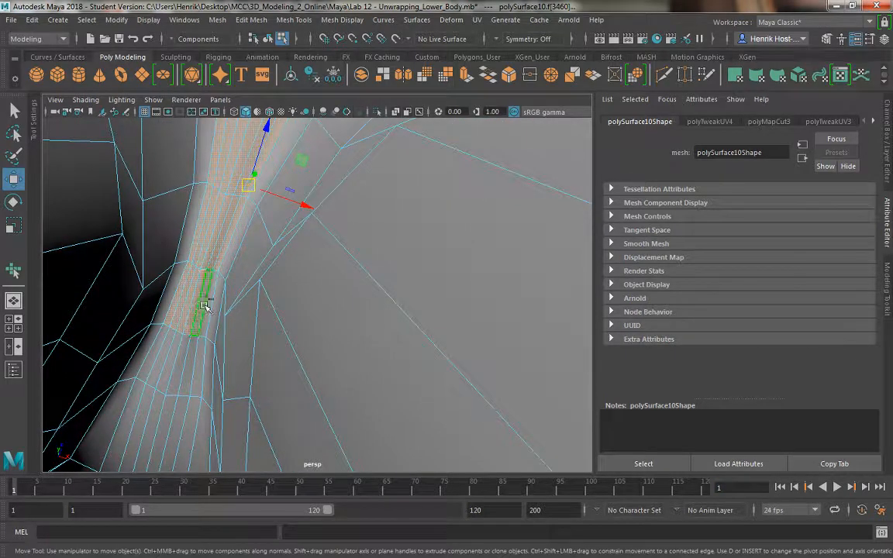
{"action": "left_click", "coordinate": [210, 307], "text": "shift"}
{"action": "left_click", "coordinate": [203, 355], "text": "shift"}
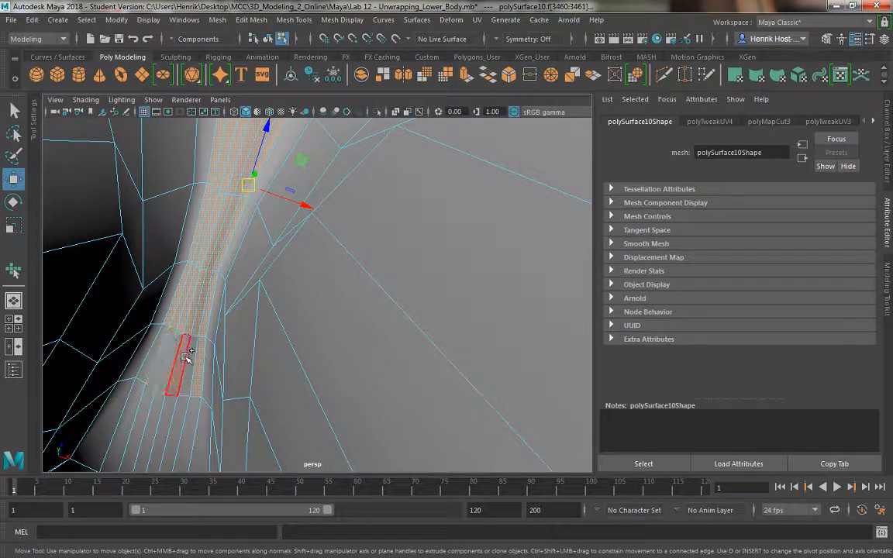
{"action": "left_click", "coordinate": [190, 356], "text": "shift"}
{"action": "left_click", "coordinate": [179, 357], "text": "shift"}
{"action": "left_click", "coordinate": [169, 358], "text": "shift"}
{"action": "left_click", "coordinate": [161, 357], "text": "shift"}
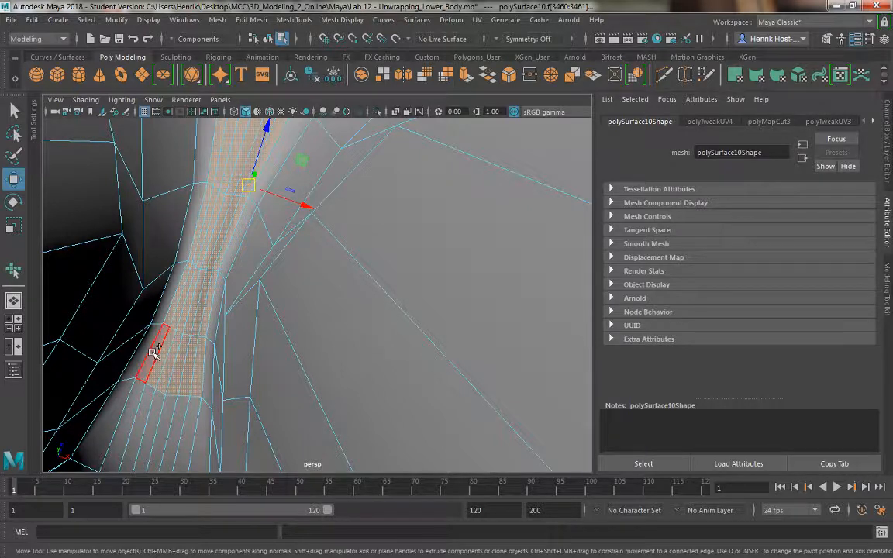
{"action": "left_click", "coordinate": [153, 356], "text": "shift"}
Step: Add the last rows of widening faces between the crotch and the seat, joining the front and back pelvis selections
{"action": "left_click", "coordinate": [137, 391], "text": "shift"}
{"action": "left_click", "coordinate": [148, 404], "text": "shift"}
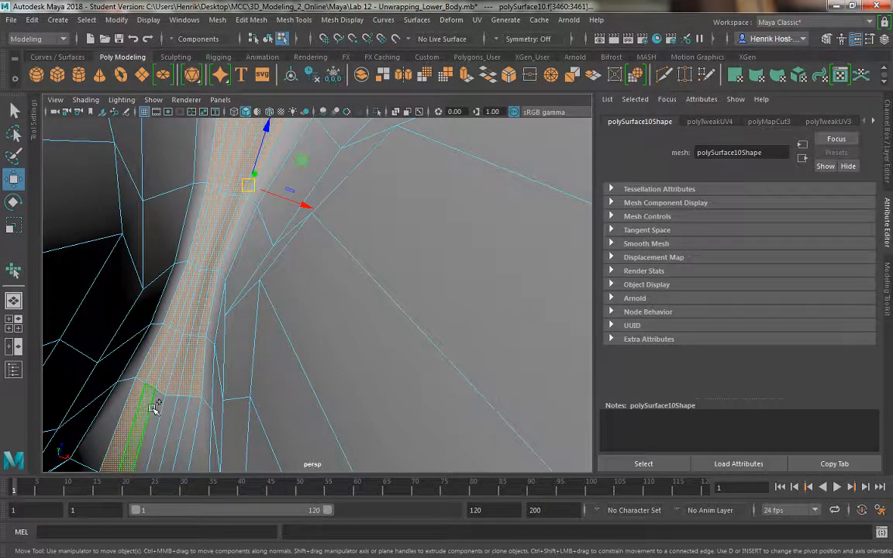
{"action": "left_click", "coordinate": [155, 409], "text": "shift"}
{"action": "left_click", "coordinate": [165, 413], "text": "shift"}
{"action": "left_click", "coordinate": [179, 417], "text": "shift"}
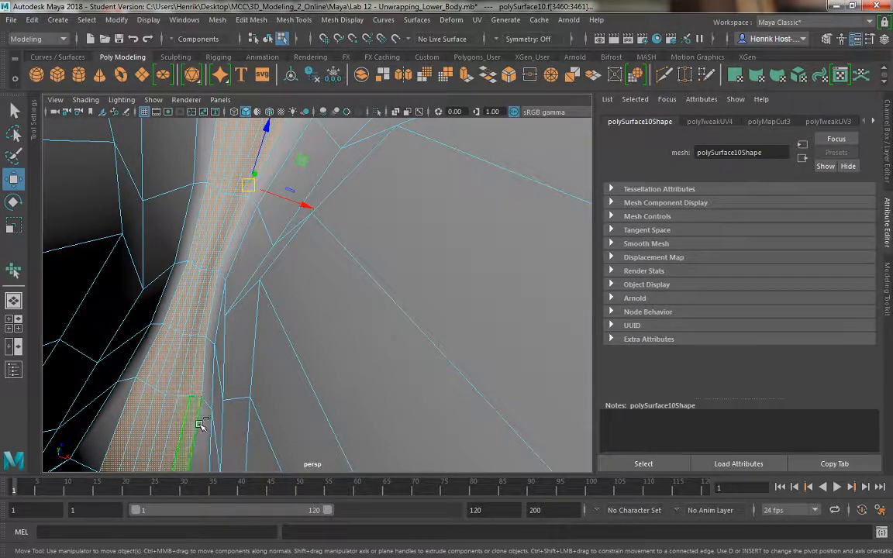
{"action": "left_click_drag", "start_coordinate": [201, 425], "coordinate": [225, 193], "text": "alt"}
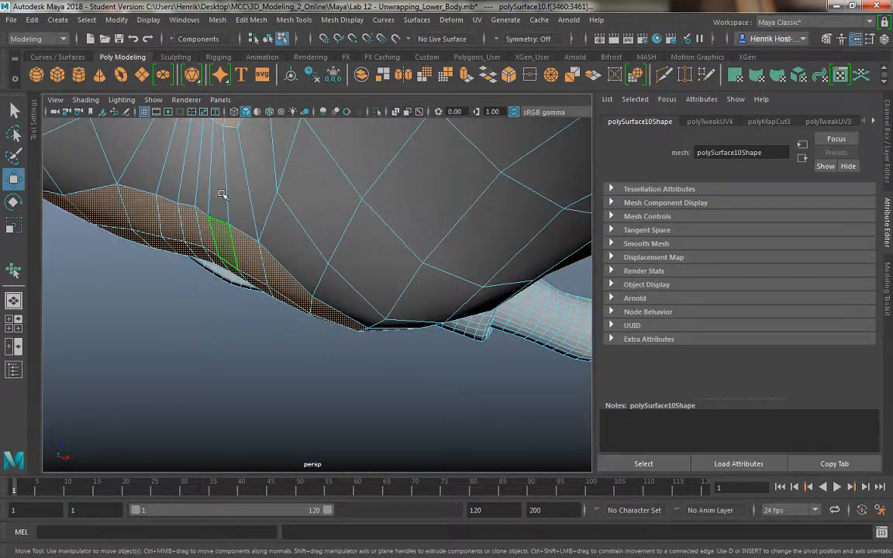
{"action": "left_click", "coordinate": [232, 181], "text": "shift"}
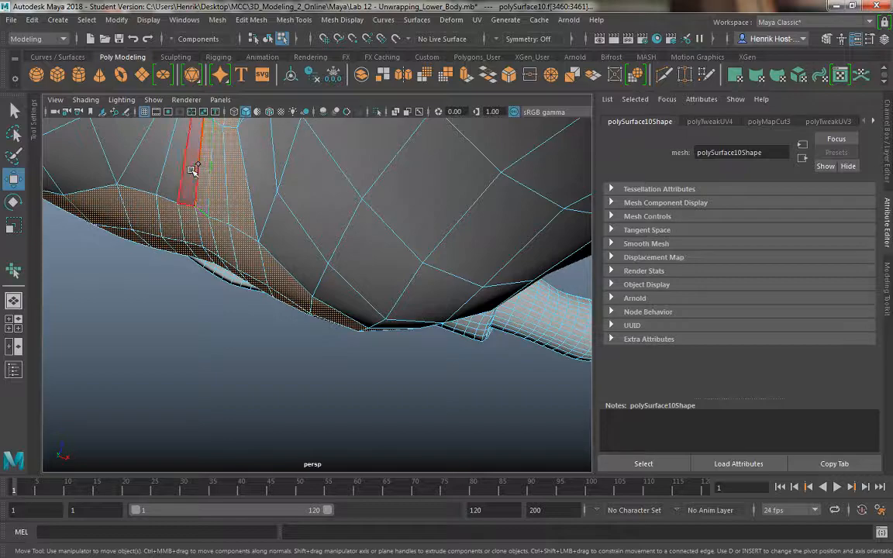
{"action": "left_click", "coordinate": [194, 169], "text": "shift"}
{"action": "left_click", "coordinate": [173, 168], "text": "shift"}
{"action": "left_click", "coordinate": [152, 164], "text": "shift"}
Step: Check the pelvis selection from all sides and apply a Best Plane UV projection to it
{"action": "right_click_drag", "start_coordinate": [223, 258], "coordinate": [180, 211], "text": "alt"}
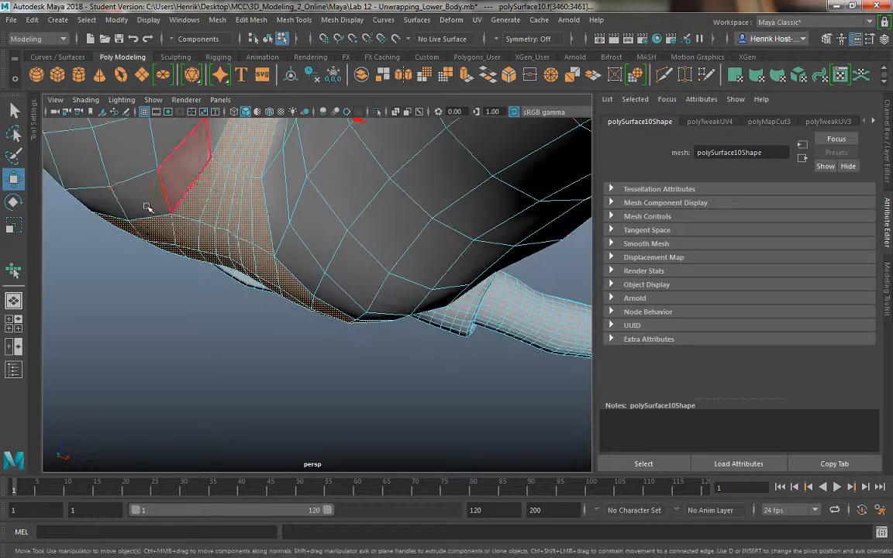
{"action": "left_click_drag", "start_coordinate": [211, 236], "coordinate": [171, 346], "text": "alt"}
{"action": "right_click_drag", "start_coordinate": [172, 346], "coordinate": [171, 325], "text": "alt"}
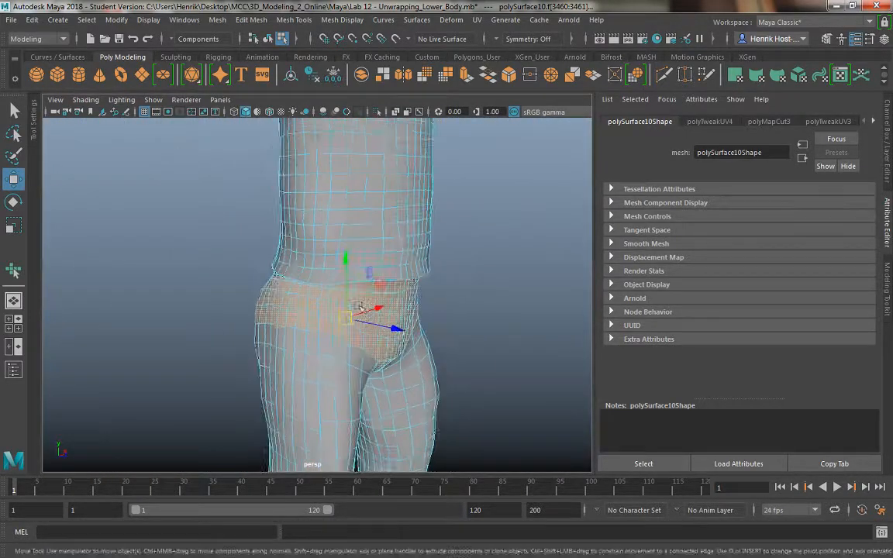
{"action": "left_click_drag", "start_coordinate": [358, 307], "coordinate": [277, 293], "text": "alt"}
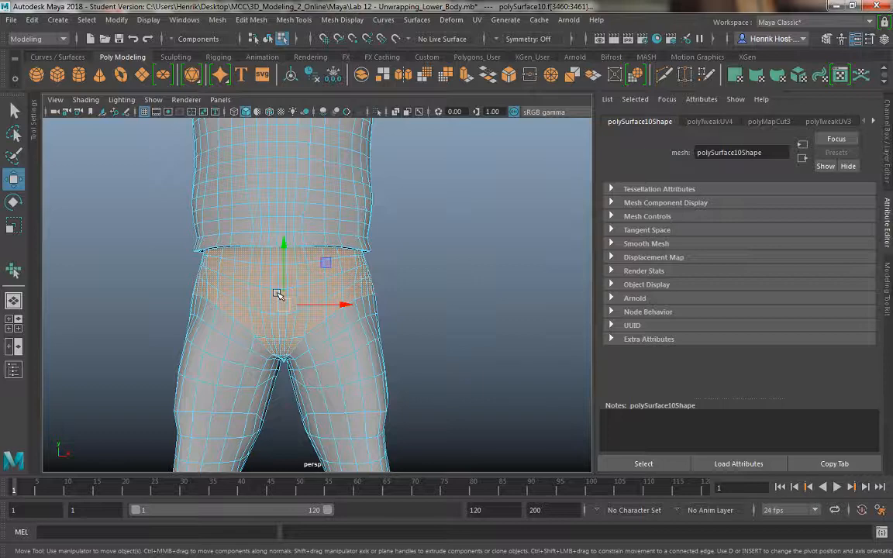
{"action": "left_click_drag", "start_coordinate": [305, 300], "coordinate": [308, 302], "text": "alt"}
{"action": "key", "text": "space"}
{"action": "left_click", "coordinate": [425, 325]}
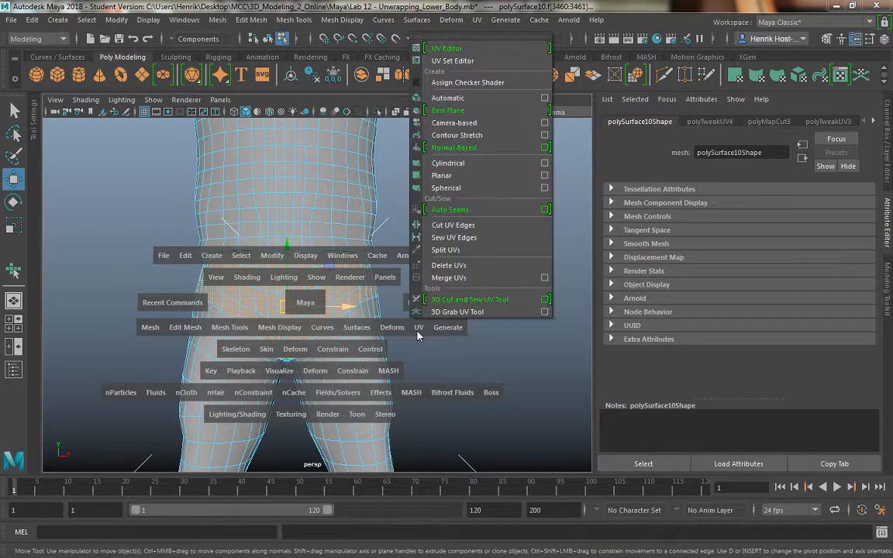
{"action": "left_click", "coordinate": [478, 113]}
Step: Switch to edge selection with the back of the pelvis in view
{"action": "left_click_drag", "start_coordinate": [459, 346], "coordinate": [276, 270], "text": "alt"}
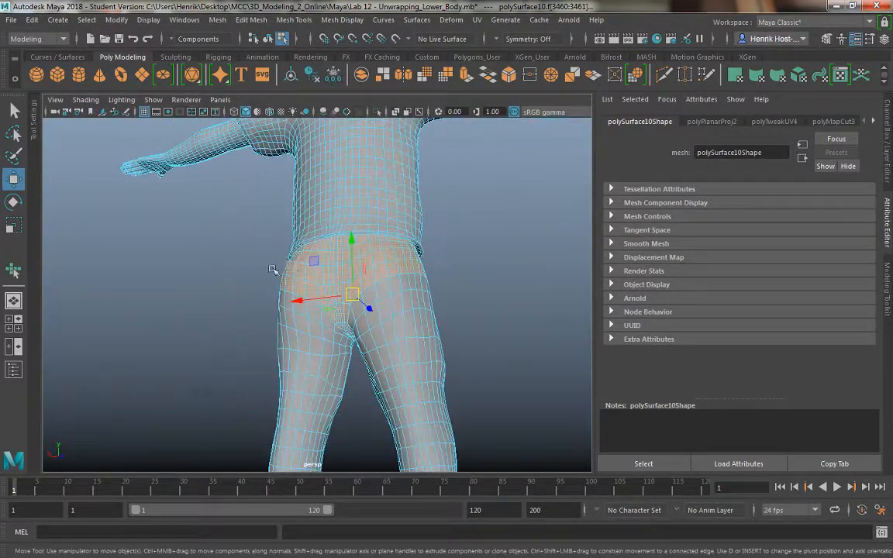
{"action": "right_click_drag", "start_coordinate": [275, 271], "coordinate": [443, 362], "text": "alt"}
{"action": "left_click_drag", "start_coordinate": [355, 360], "coordinate": [376, 335], "text": "alt"}
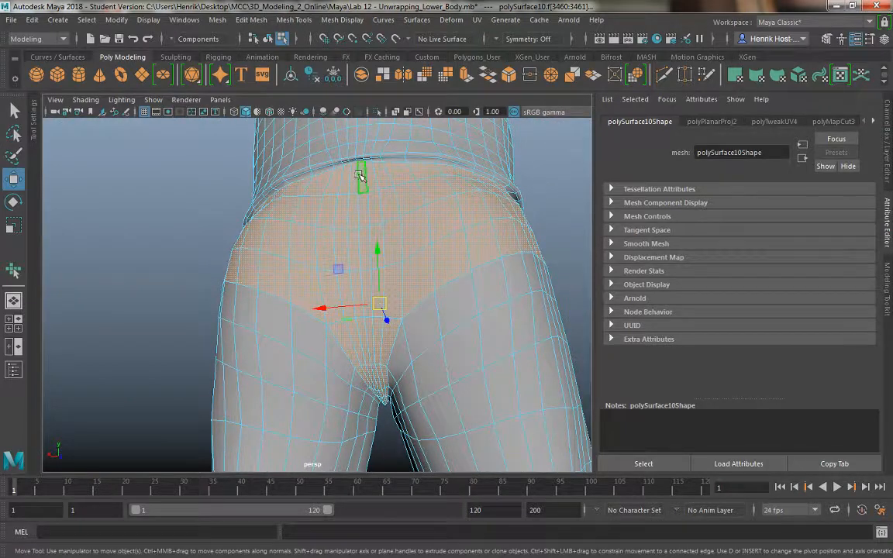
{"action": "left_click_drag", "start_coordinate": [380, 390], "coordinate": [364, 309], "text": "alt"}
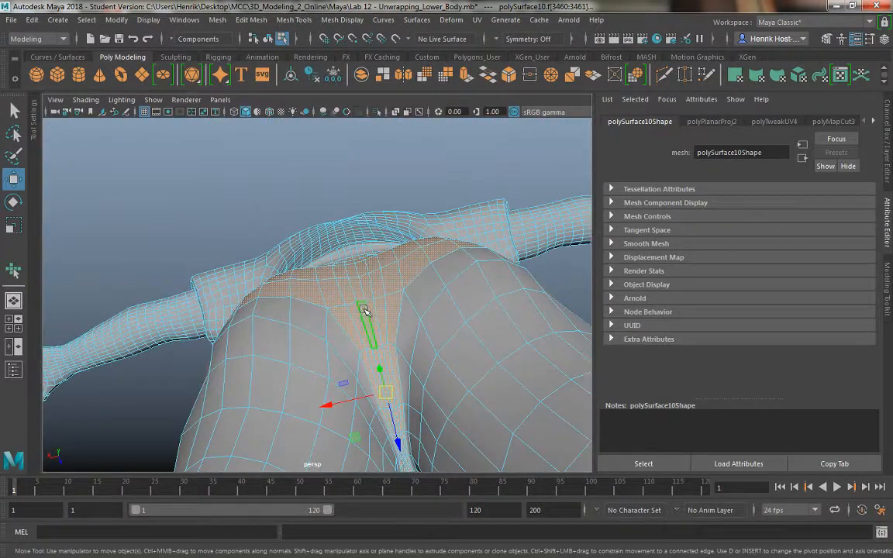
{"action": "right_click_drag", "start_coordinate": [364, 310], "coordinate": [362, 154]}
{"action": "mouse_move", "coordinate": [350, 245]}
{"action": "left_mouse_down", "text": "alt"}
{"action": "mouse_move", "coordinate": [377, 331]}
{"action": "mouse_move", "coordinate": [355, 213]}
{"action": "mouse_move", "coordinate": [349, 292]}
{"action": "mouse_move", "coordinate": [354, 236]}
{"action": "left_mouse_up", "text": "alt"}
{"action": "left_click", "coordinate": [355, 211]}
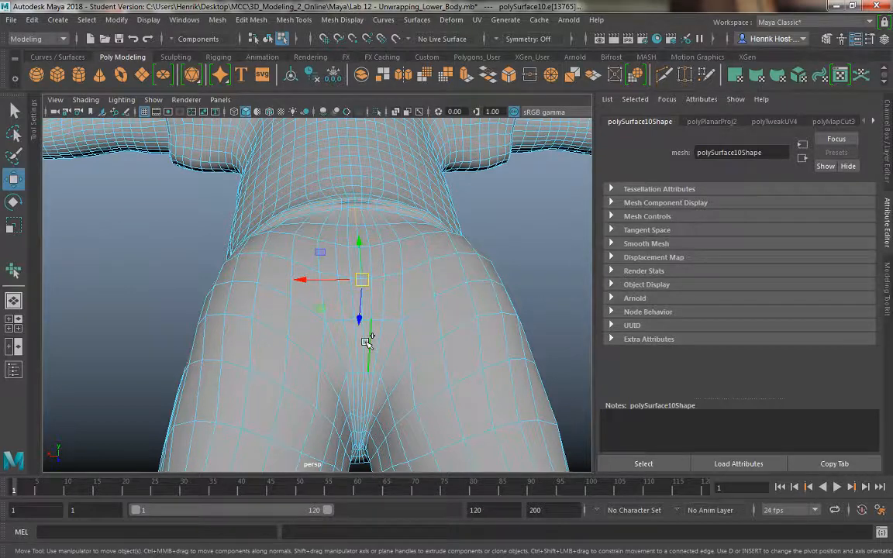
{"action": "double_click", "coordinate": [365, 342], "text": "shift"}
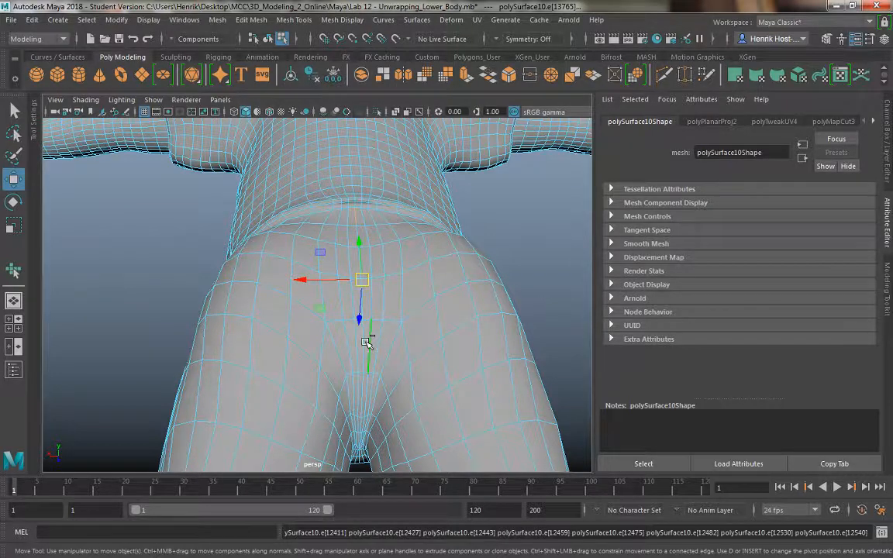
{"action": "left_click", "coordinate": [368, 235]}
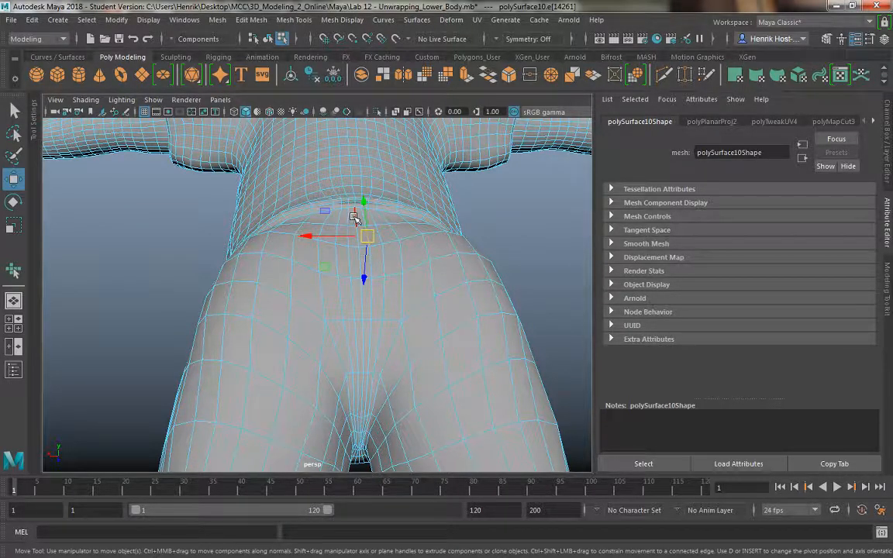
Step: Select the centre line of edges down the back of the pelvis, from below the shirt into the crotch
{"action": "left_click", "coordinate": [354, 217]}
{"action": "left_click", "coordinate": [363, 350], "text": "shift"}
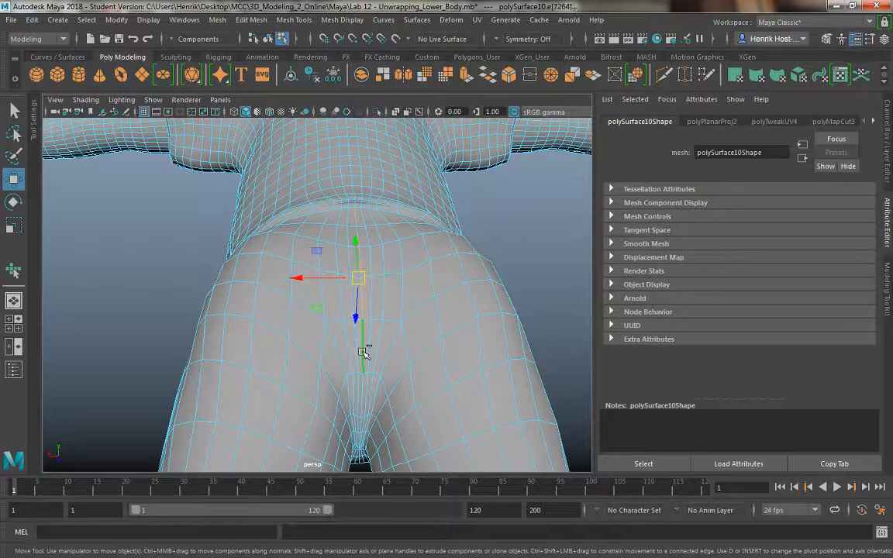
{"action": "left_click_drag", "start_coordinate": [349, 360], "coordinate": [350, 336], "text": "alt"}
{"action": "right_click_drag", "start_coordinate": [350, 336], "coordinate": [359, 379], "text": "alt"}
{"action": "middle_click_drag", "start_coordinate": [359, 378], "coordinate": [336, 336], "text": "alt"}
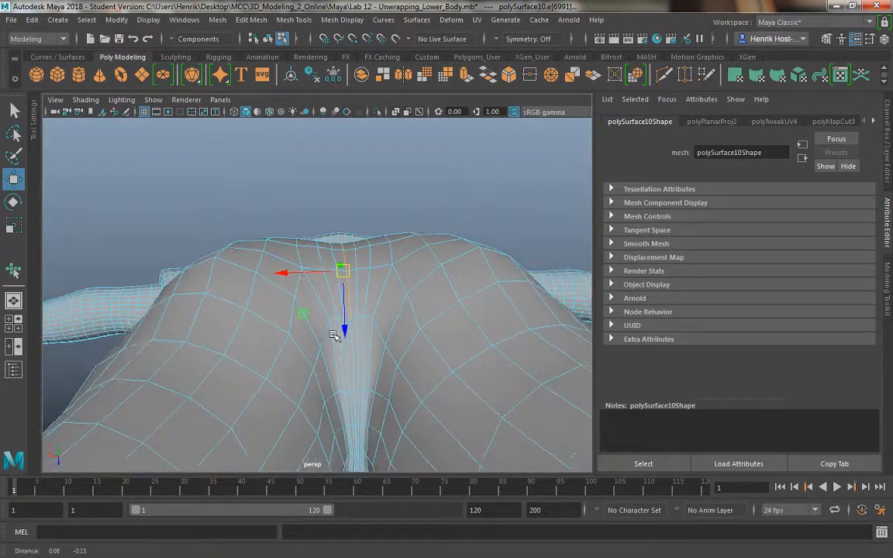
{"action": "right_click_drag", "start_coordinate": [336, 337], "coordinate": [366, 388], "text": "alt"}
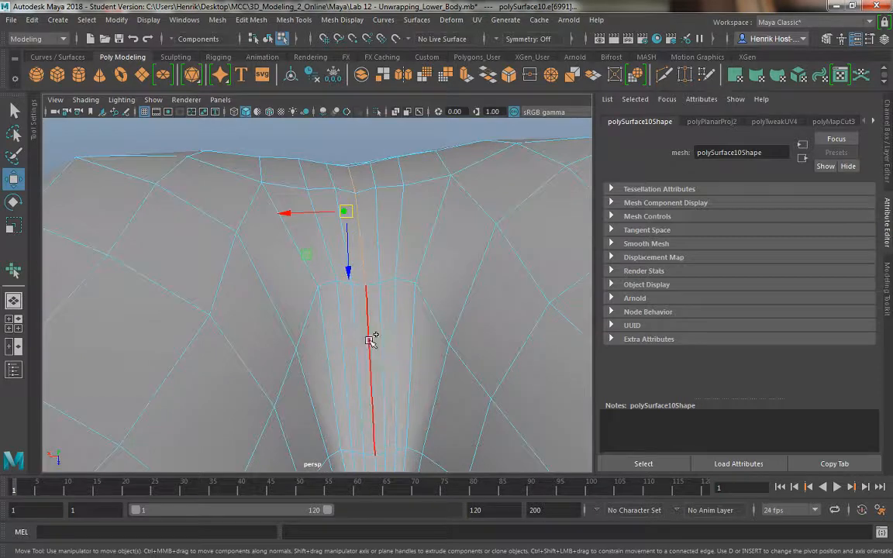
{"action": "left_click", "coordinate": [368, 341], "text": "shift"}
{"action": "left_click_drag", "start_coordinate": [361, 358], "coordinate": [297, 288], "text": "alt"}
Step: Show the UV Editor beside the perspective view and continue the centre-back edge selection along the narrow crotch strip
{"action": "key", "text": "space"}
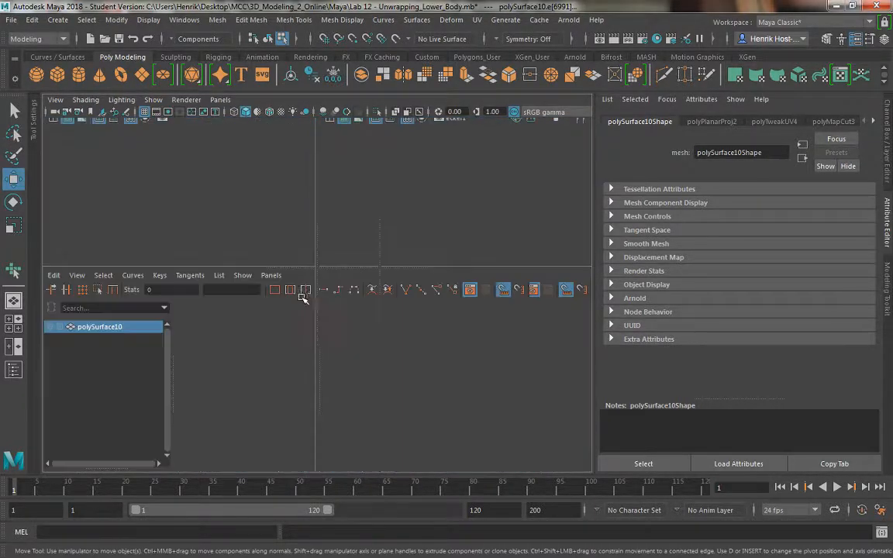
{"action": "right_click_drag", "start_coordinate": [219, 268], "coordinate": [242, 409], "text": "alt"}
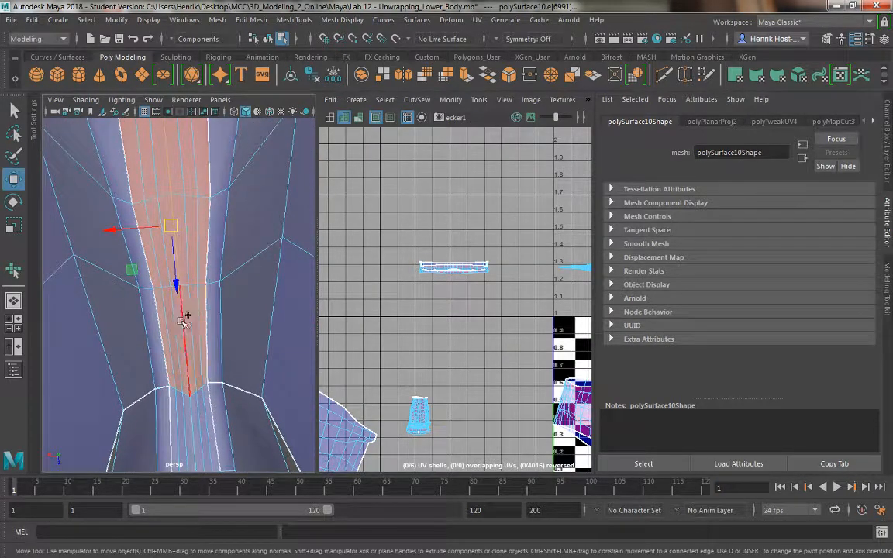
{"action": "left_click", "coordinate": [182, 320]}
{"action": "left_click_drag", "start_coordinate": [184, 352], "coordinate": [173, 282], "text": "alt"}
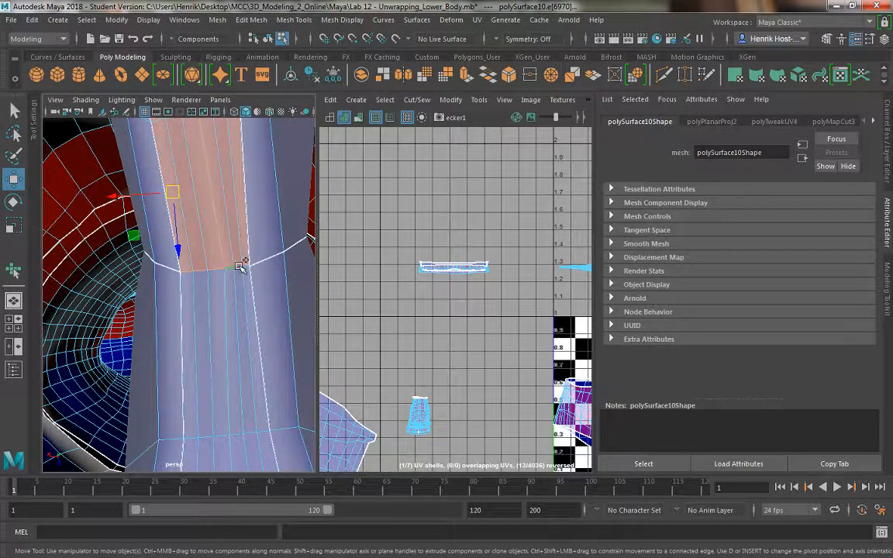
Step: Complete the edge selection across the crotch strip and cut the UVs along the selected edges
{"action": "scroll", "coordinate": [236, 262], "scroll_direction": "up", "scroll_amount": 2}
{"action": "scroll", "coordinate": [236, 264], "scroll_direction": "up", "scroll_amount": 4}
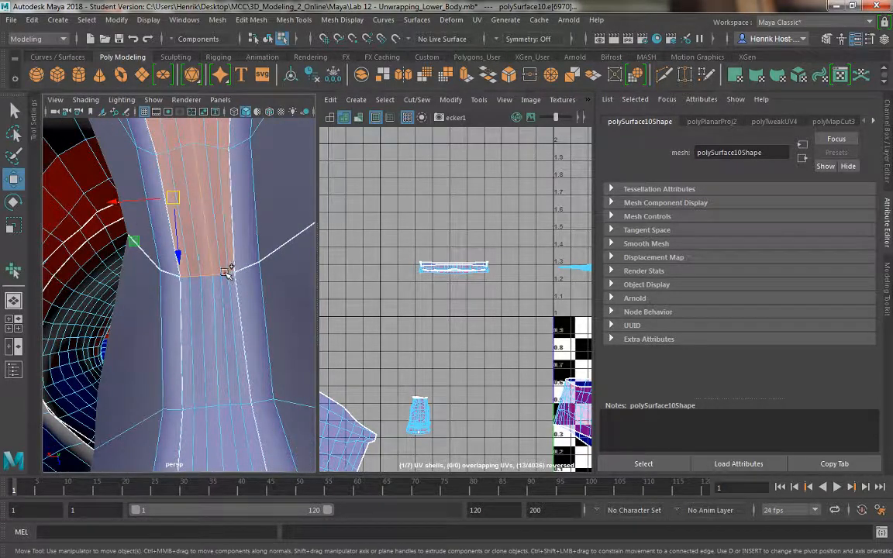
{"action": "left_click", "coordinate": [225, 273], "text": "shift"}
{"action": "left_click", "coordinate": [226, 316], "text": "shift"}
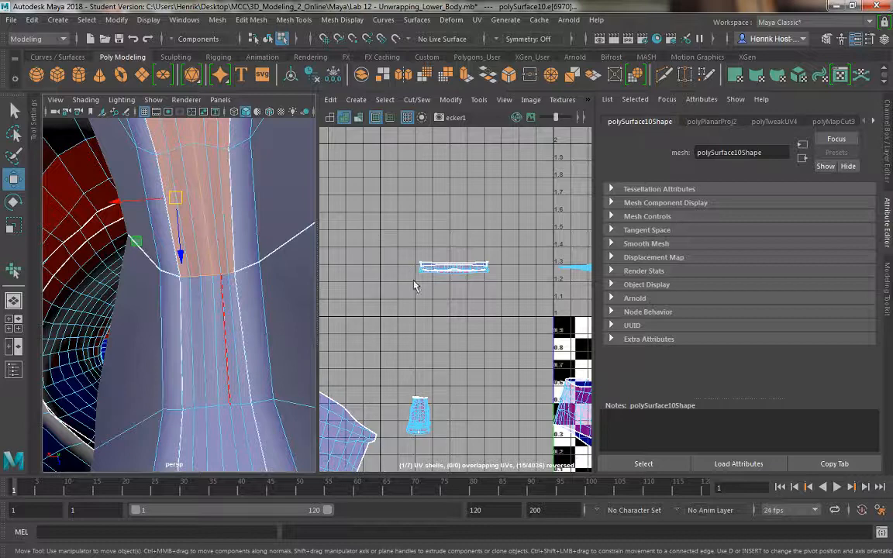
{"action": "left_click", "coordinate": [415, 101]}
{"action": "left_click", "coordinate": [424, 165]}
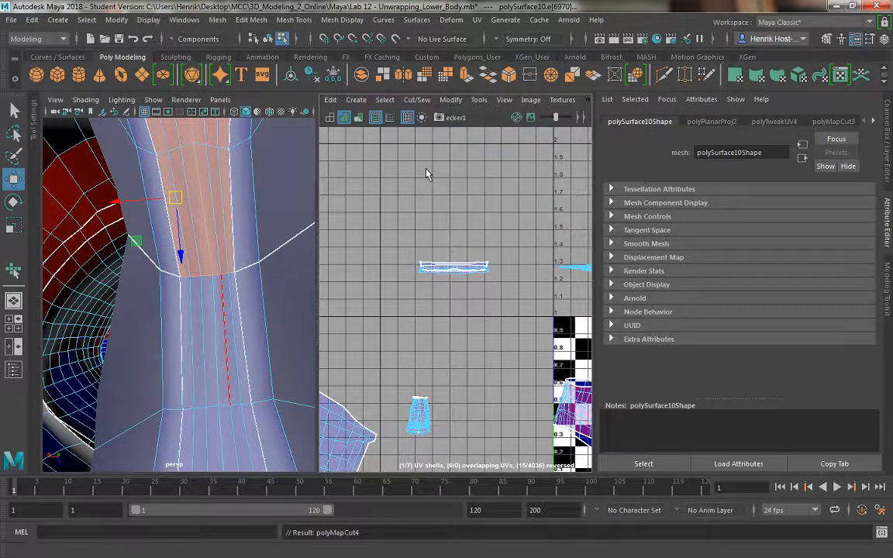
Step: Maximize the UV Editor and select the whole pelvis shell with the Move UV Shell tool
{"action": "middle_click_drag", "start_coordinate": [468, 345], "coordinate": [374, 310], "text": "alt"}
{"action": "key", "text": "space"}
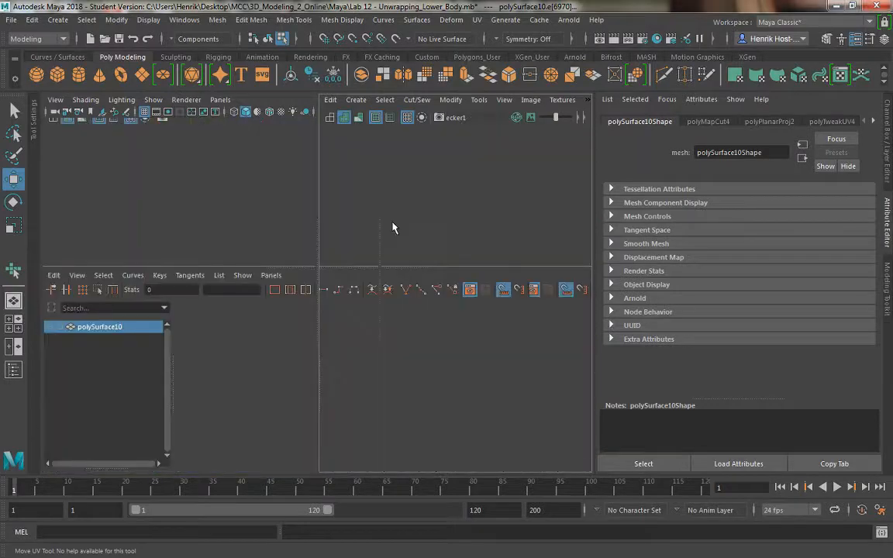
{"action": "right_click_drag", "start_coordinate": [440, 293], "coordinate": [381, 257], "text": "alt"}
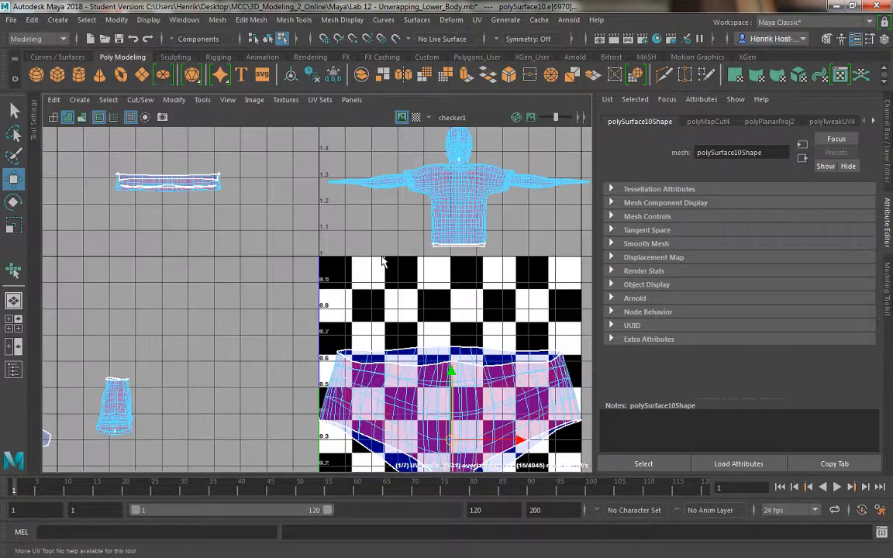
{"action": "middle_click_drag", "start_coordinate": [404, 282], "coordinate": [271, 210], "text": "alt"}
{"action": "right_click_drag", "start_coordinate": [329, 245], "coordinate": [265, 120], "text": "alt"}
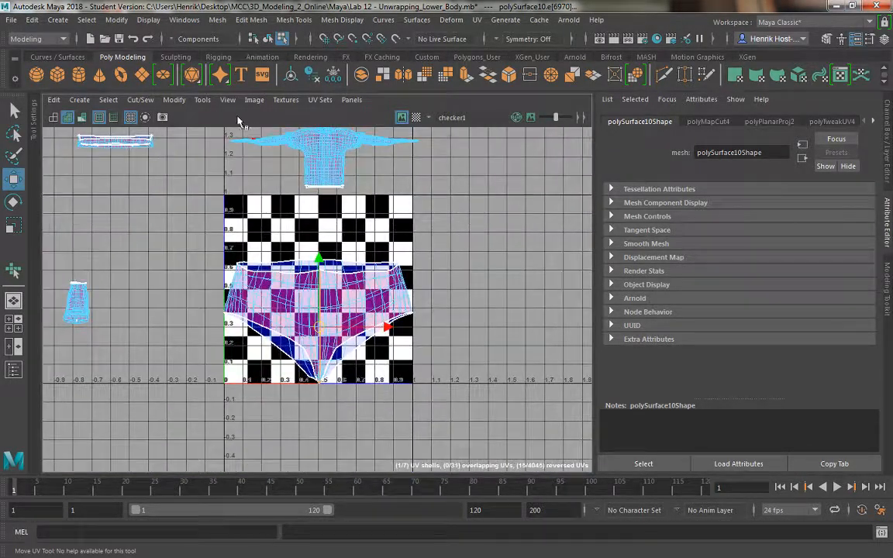
{"action": "left_click", "coordinate": [202, 100]}
{"action": "left_click", "coordinate": [236, 203]}
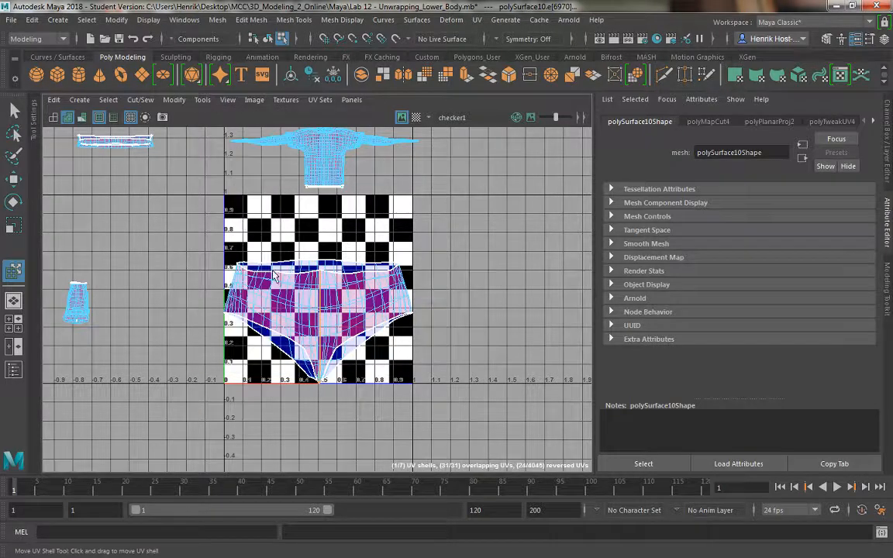
{"action": "left_click", "coordinate": [297, 305]}
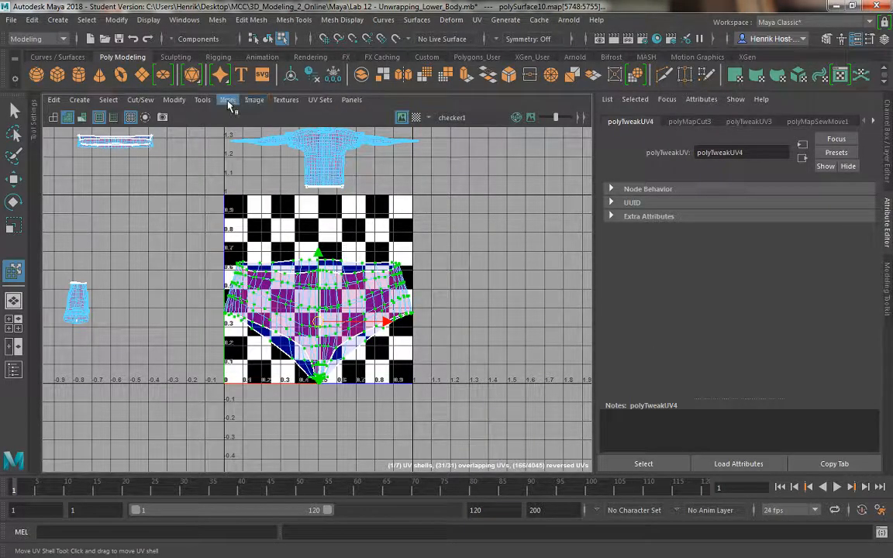
Step: Activate the Smooth UV tool and alternate Unfold and Relax passes on the selected pelvis shell
{"action": "left_click", "coordinate": [202, 99]}
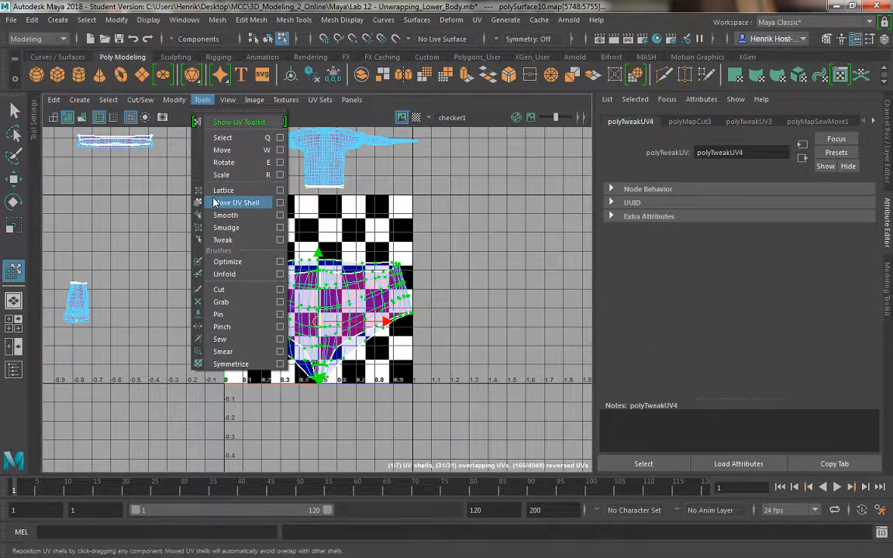
{"action": "left_click", "coordinate": [225, 215]}
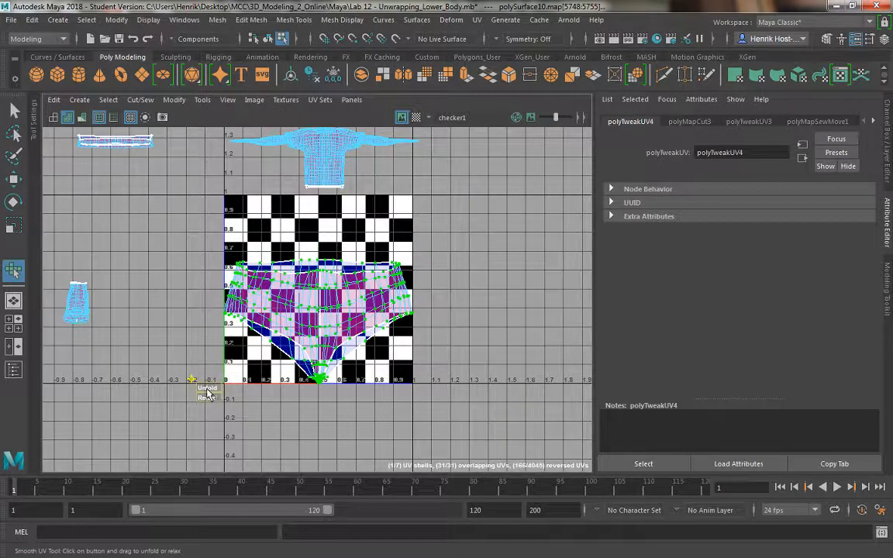
{"action": "left_click_drag", "start_coordinate": [207, 392], "coordinate": [530, 412]}
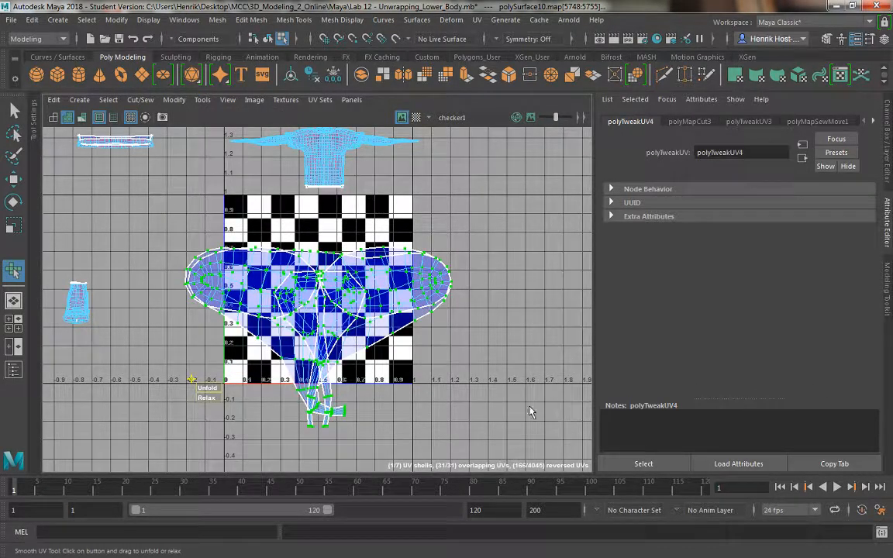
{"action": "left_click_drag", "start_coordinate": [207, 391], "coordinate": [818, 384]}
{"action": "left_click_drag", "start_coordinate": [208, 398], "coordinate": [715, 373]}
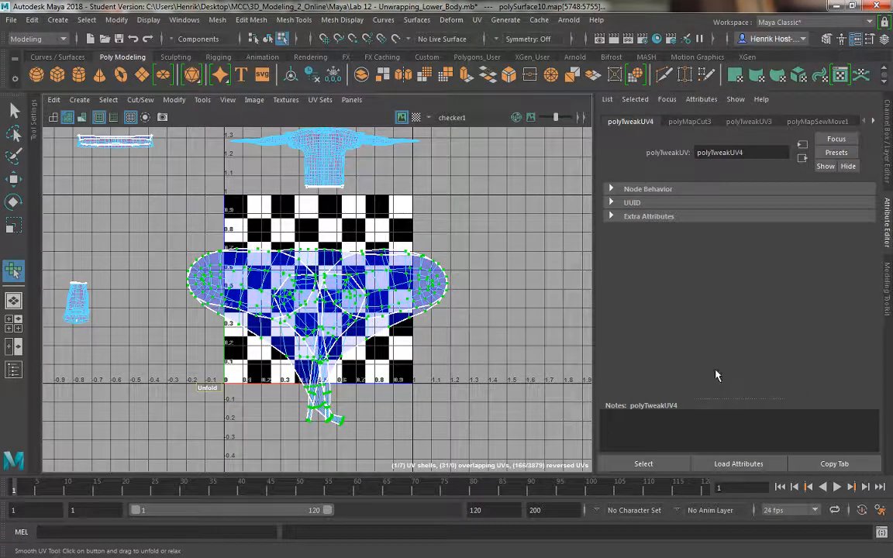
{"action": "left_click_drag", "start_coordinate": [207, 399], "coordinate": [632, 390]}
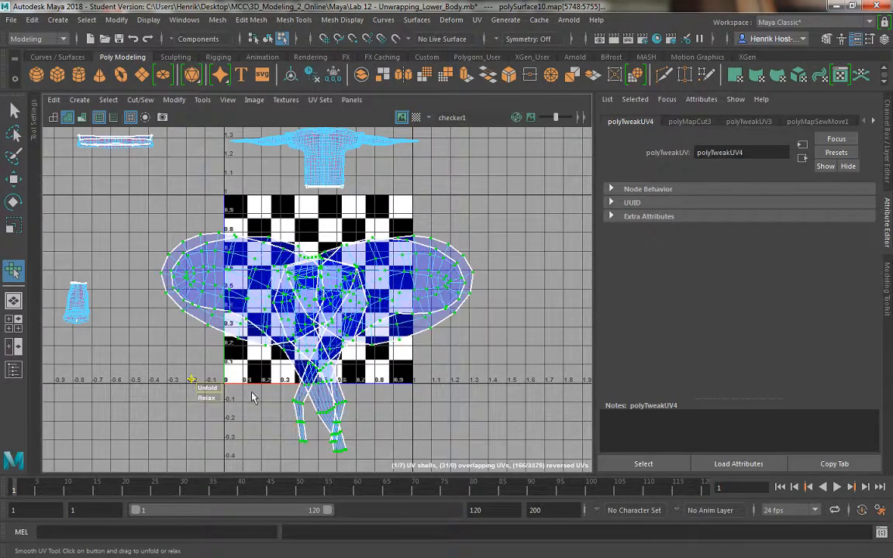
{"action": "left_click_drag", "start_coordinate": [206, 389], "coordinate": [643, 378]}
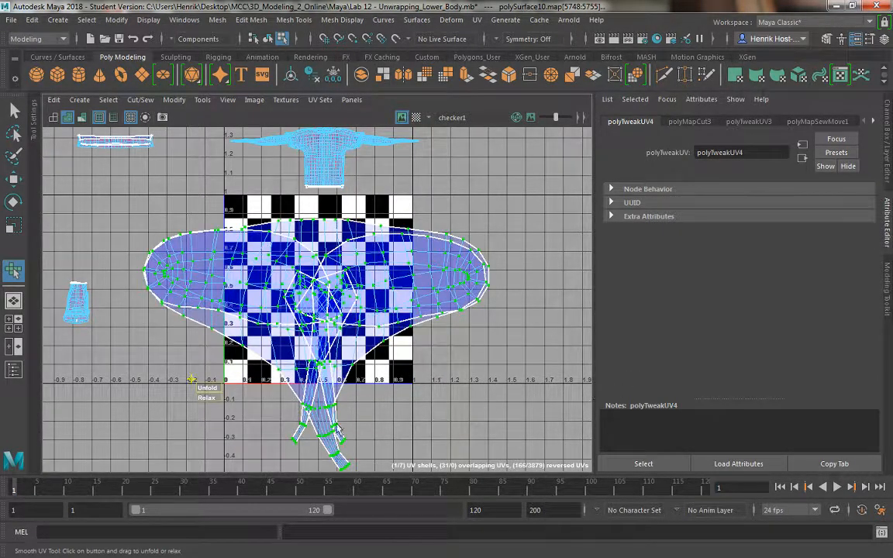
{"action": "left_click_drag", "start_coordinate": [216, 394], "coordinate": [609, 372]}
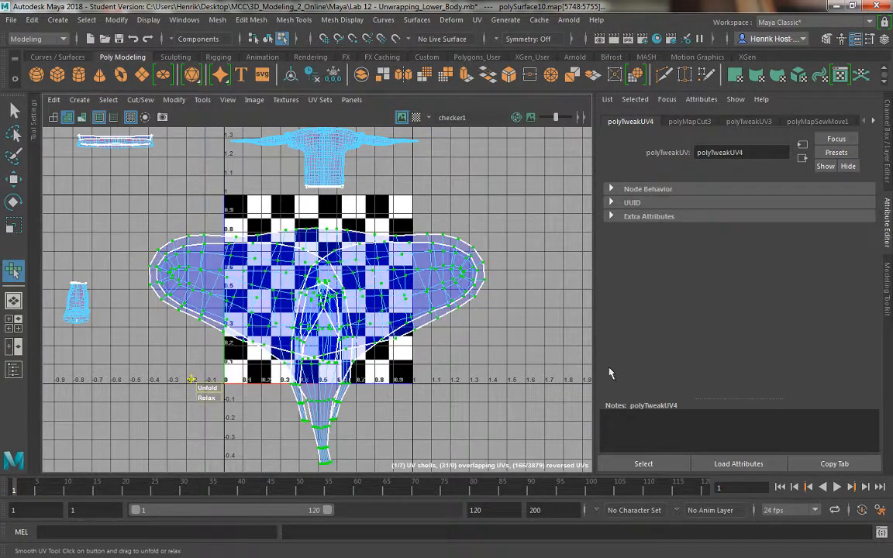
Step: Apply long Unfold passes to spread the pelvis shell's sides and swing the rear crotch strips outward
{"action": "left_click_drag", "start_coordinate": [215, 389], "coordinate": [891, 415]}
{"action": "left_click_drag", "start_coordinate": [207, 390], "coordinate": [596, 396]}
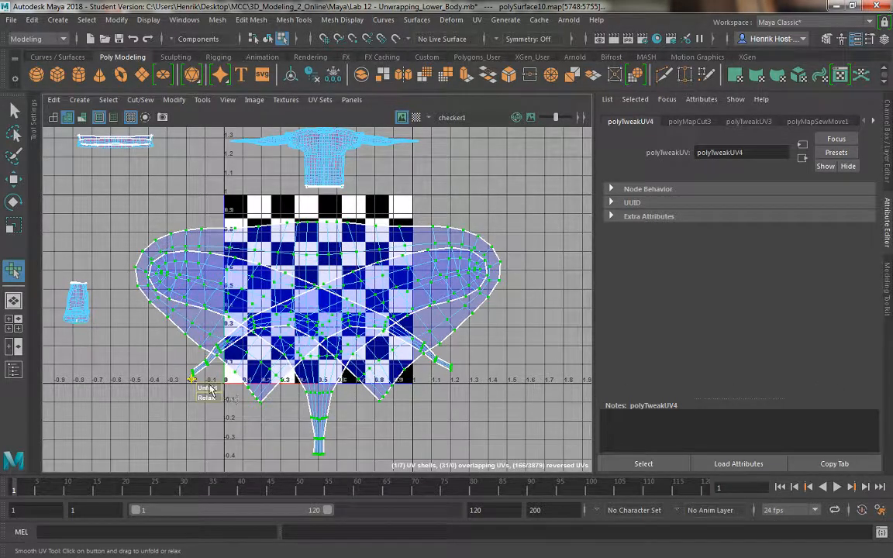
{"action": "left_click_drag", "start_coordinate": [210, 389], "coordinate": [658, 416]}
{"action": "left_click_drag", "start_coordinate": [889, 416], "coordinate": [870, 418]}
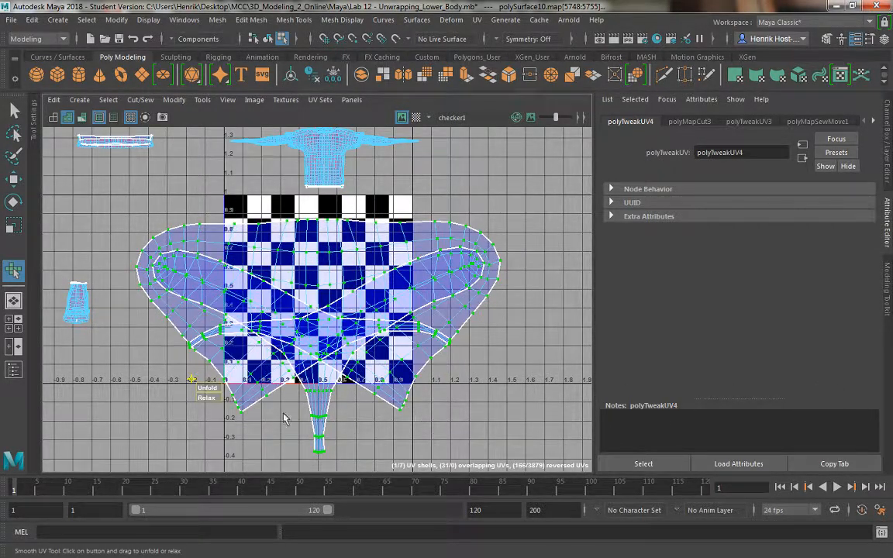
{"action": "left_click_drag", "start_coordinate": [206, 391], "coordinate": [726, 385]}
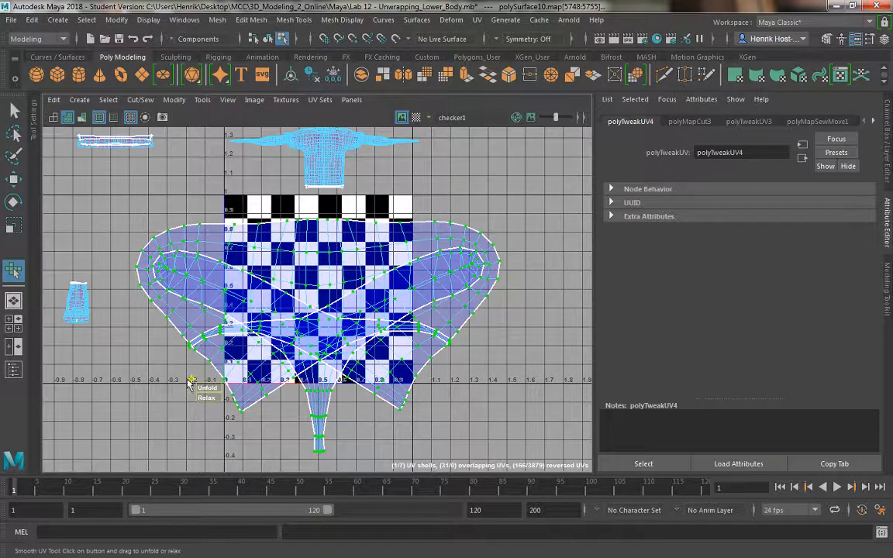
Step: Relax the pelvis shell until it collapses into thin bands, and unfold it again from that state
{"action": "left_click_drag", "start_coordinate": [207, 399], "coordinate": [295, 401]}
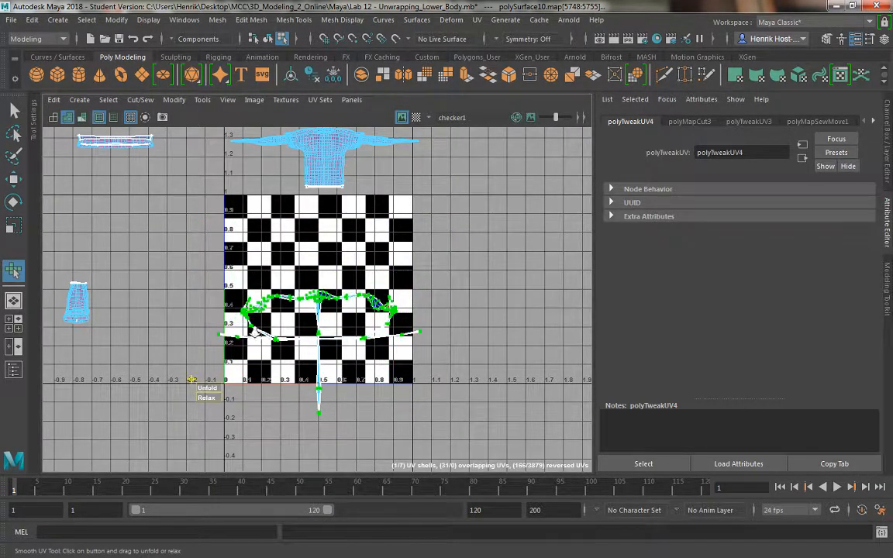
{"action": "scroll", "coordinate": [326, 358], "scroll_direction": "up", "scroll_amount": 6}
{"action": "scroll", "coordinate": [345, 344], "scroll_direction": "down", "scroll_amount": 3}
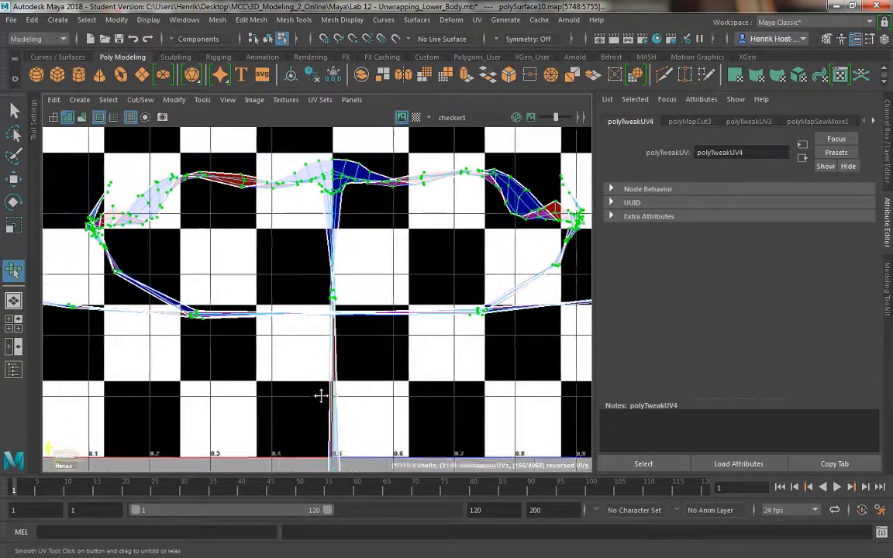
{"action": "left_click_drag", "start_coordinate": [124, 443], "coordinate": [424, 364]}
{"action": "scroll", "coordinate": [338, 323], "scroll_direction": "down", "scroll_amount": 4}
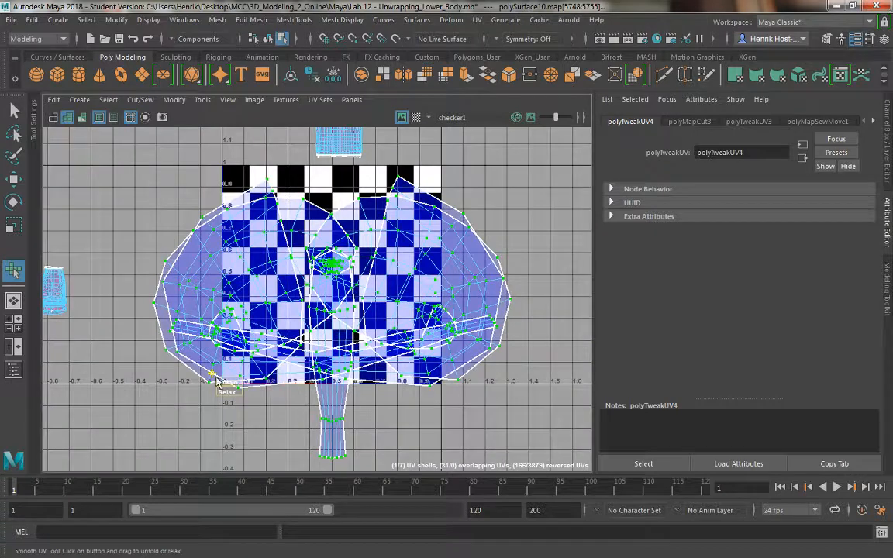
Step: Repeat Unfold passes on the overlapping pelvis shell until its waist edge opens into a wide arc
{"action": "left_click_drag", "start_coordinate": [217, 382], "coordinate": [650, 403]}
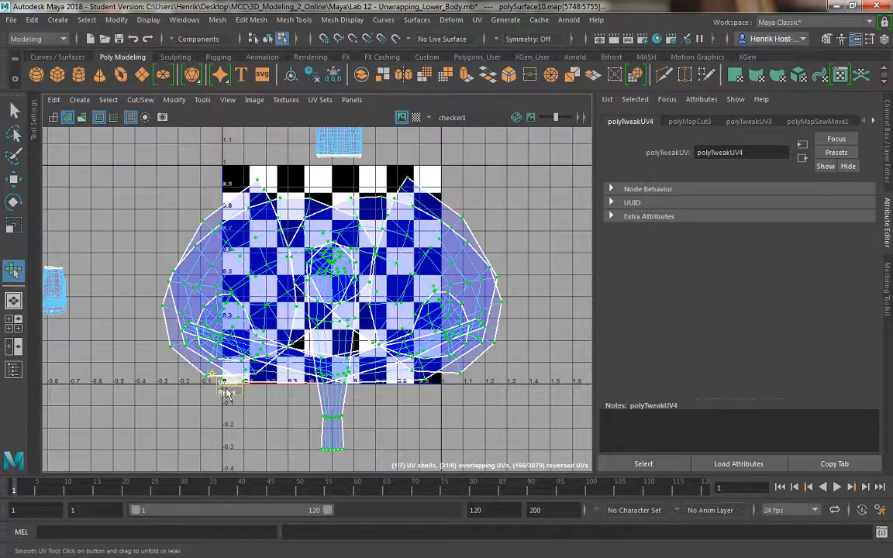
{"action": "left_click_drag", "start_coordinate": [526, 418], "coordinate": [349, 373]}
{"action": "key", "text": "ctrl+z"}
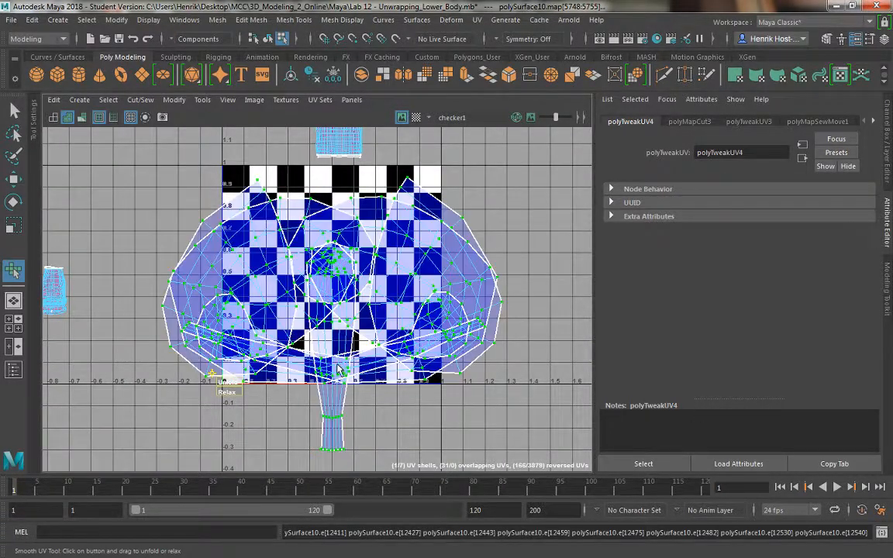
{"action": "left_click_drag", "start_coordinate": [225, 385], "coordinate": [566, 403]}
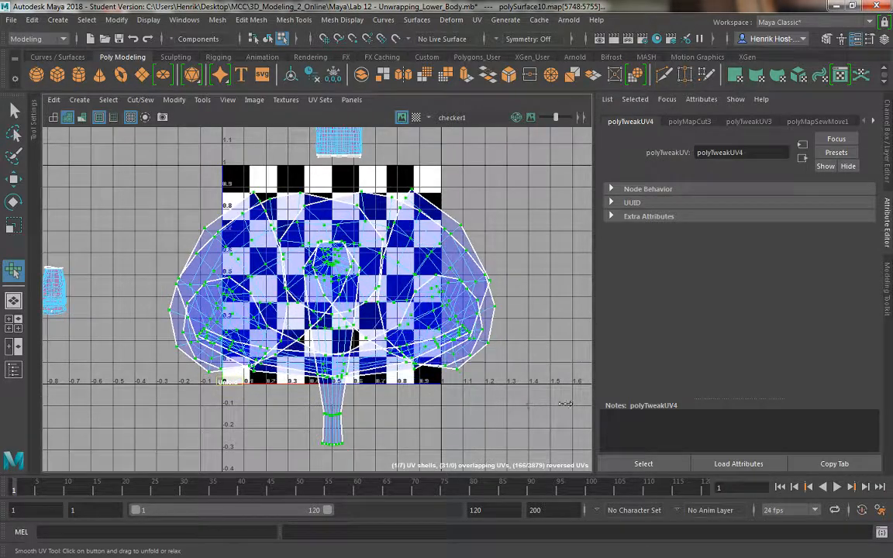
{"action": "left_click_drag", "start_coordinate": [237, 382], "coordinate": [648, 394]}
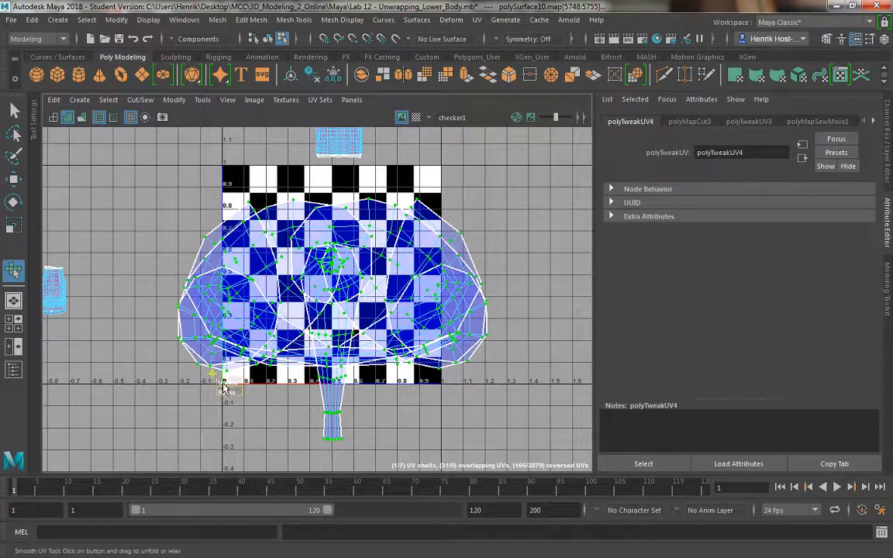
{"action": "left_click_drag", "start_coordinate": [223, 388], "coordinate": [606, 380]}
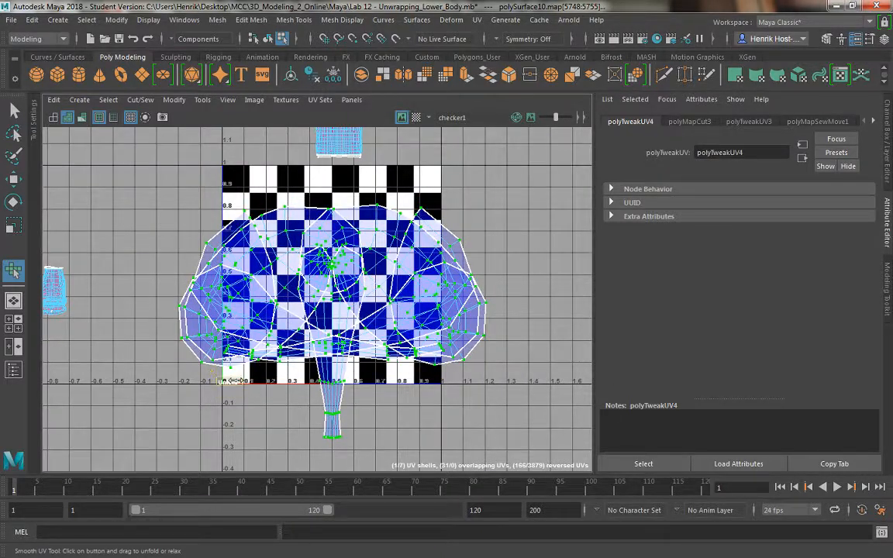
{"action": "left_click_drag", "start_coordinate": [232, 381], "coordinate": [518, 379]}
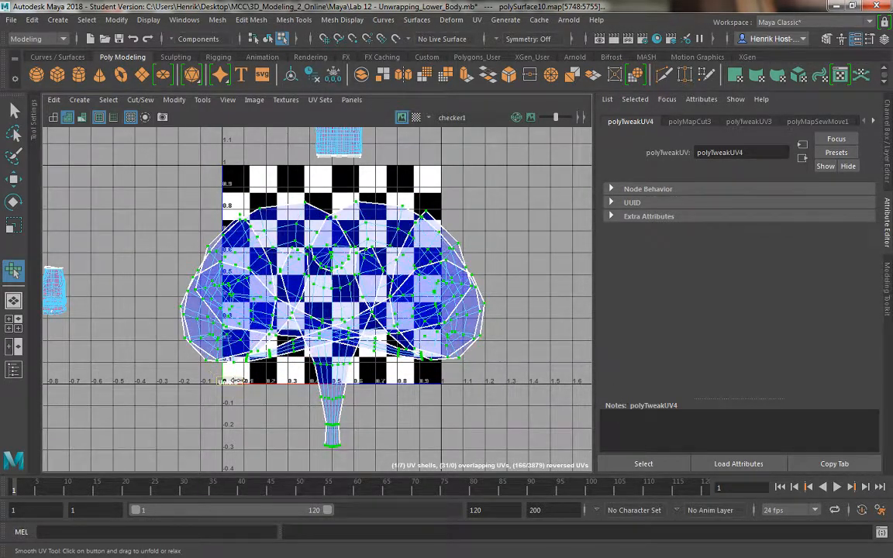
{"action": "left_click_drag", "start_coordinate": [233, 381], "coordinate": [808, 398]}
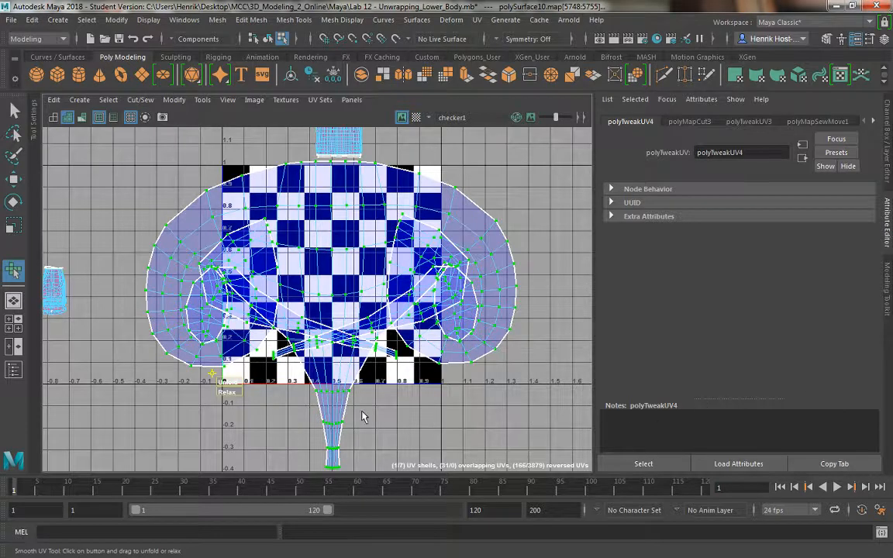
Step: Relax and unfold the pelvis shell again to widen its sides and turn the rear crotch strips upward
{"action": "left_click_drag", "start_coordinate": [230, 383], "coordinate": [362, 418]}
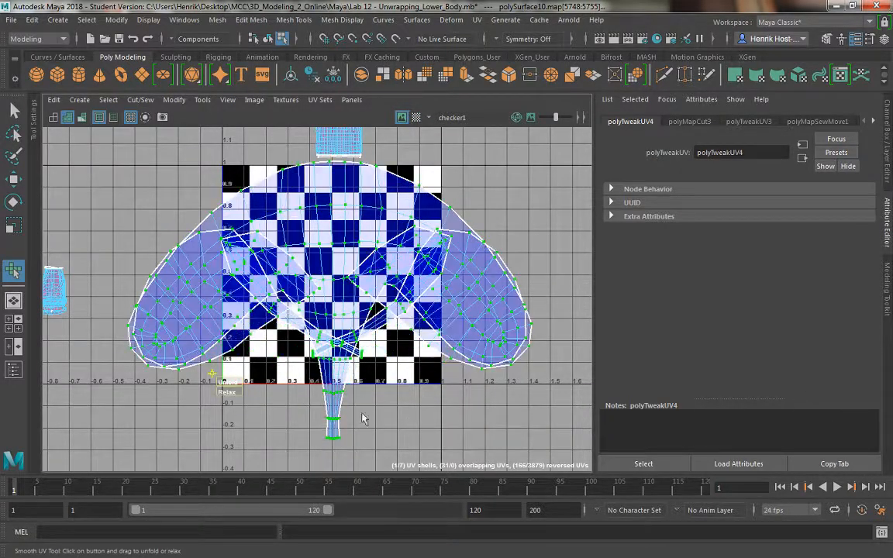
{"action": "left_click_drag", "start_coordinate": [240, 393], "coordinate": [886, 417]}
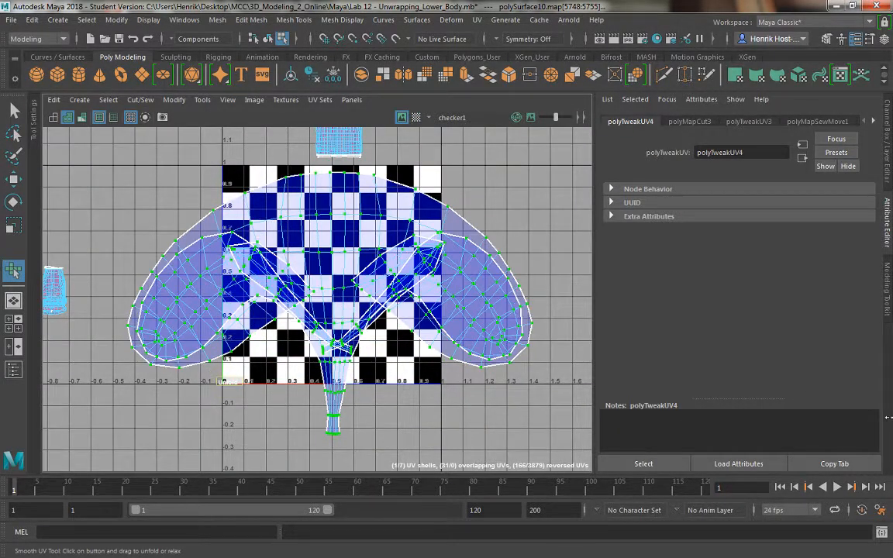
{"action": "key", "text": "ctrl+z"}
{"action": "left_click_drag", "start_coordinate": [227, 382], "coordinate": [850, 396]}
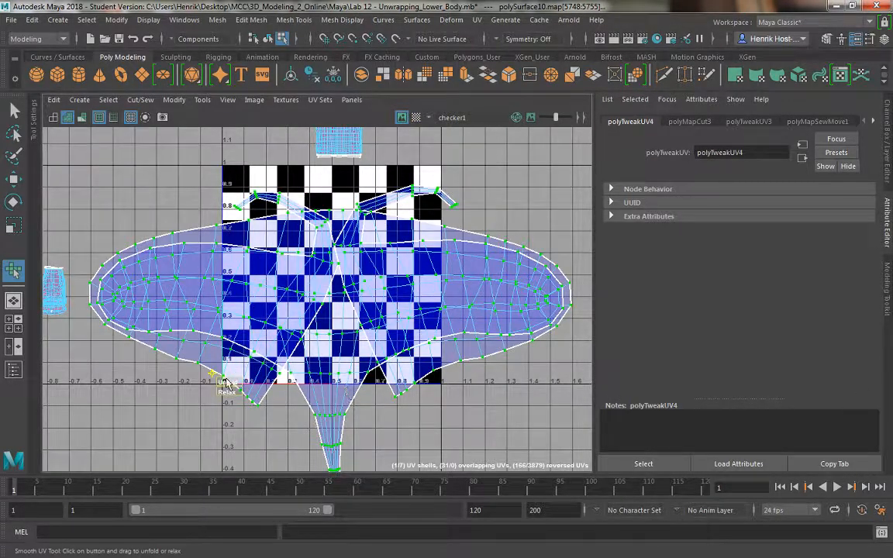
{"action": "left_click_drag", "start_coordinate": [800, 357], "coordinate": [834, 392]}
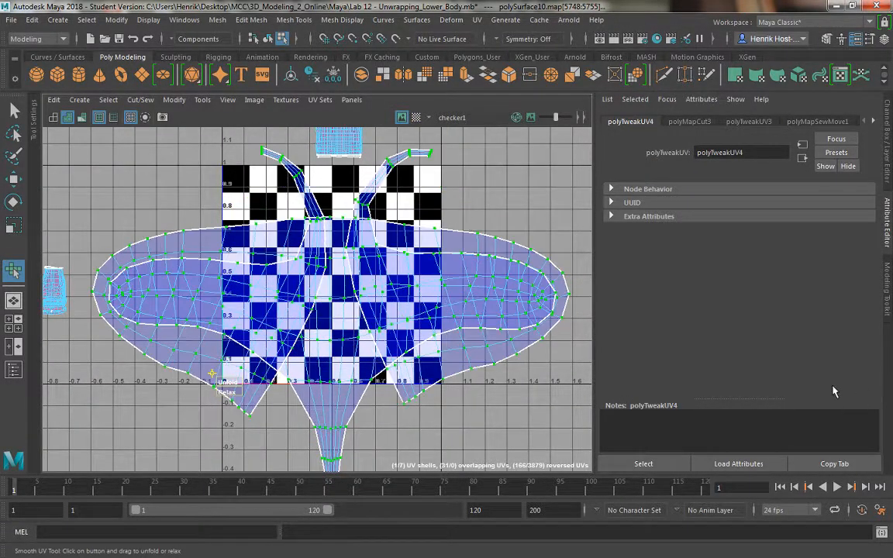
{"action": "left_click_drag", "start_coordinate": [241, 393], "coordinate": [769, 413]}
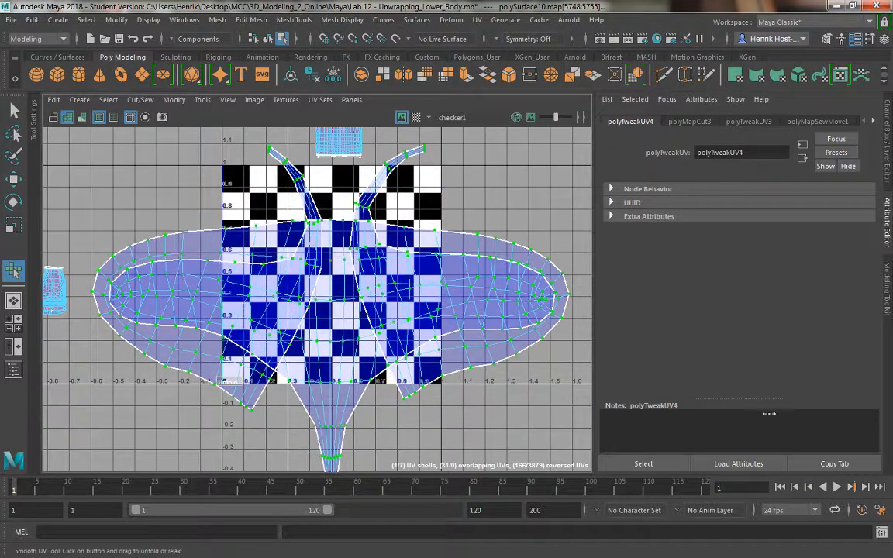
{"action": "left_click_drag", "start_coordinate": [224, 383], "coordinate": [555, 390]}
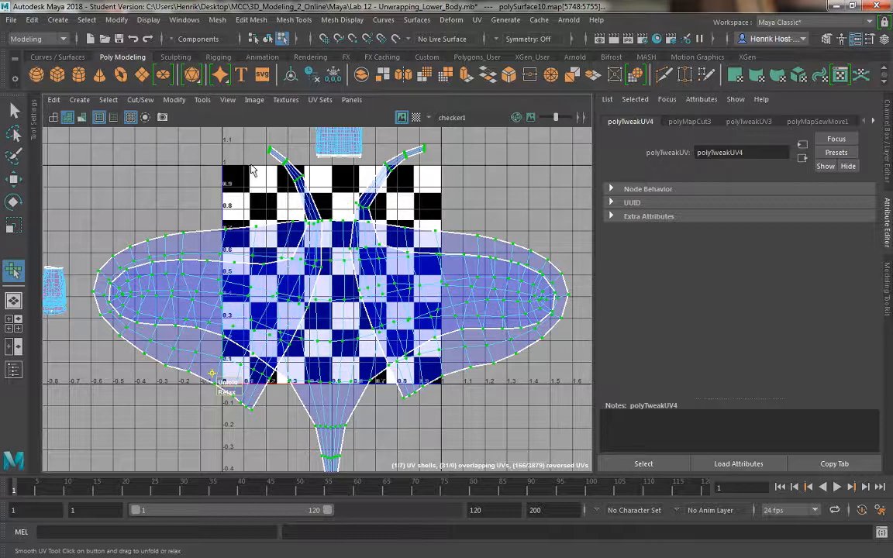
Step: Try relaxing the pelvis shell into a thin curve, and unfold it from there into a V shape
{"action": "left_click_drag", "start_coordinate": [226, 393], "coordinate": [457, 419]}
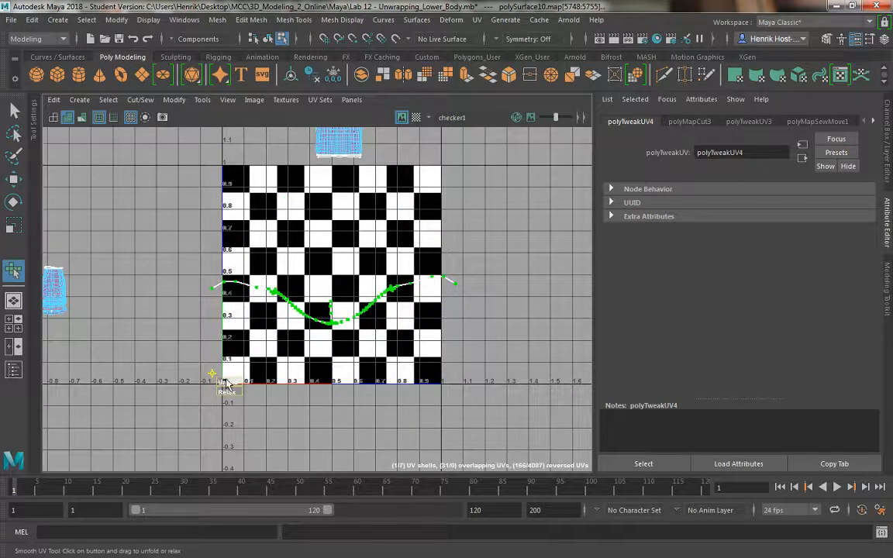
{"action": "left_click_drag", "start_coordinate": [225, 382], "coordinate": [498, 418]}
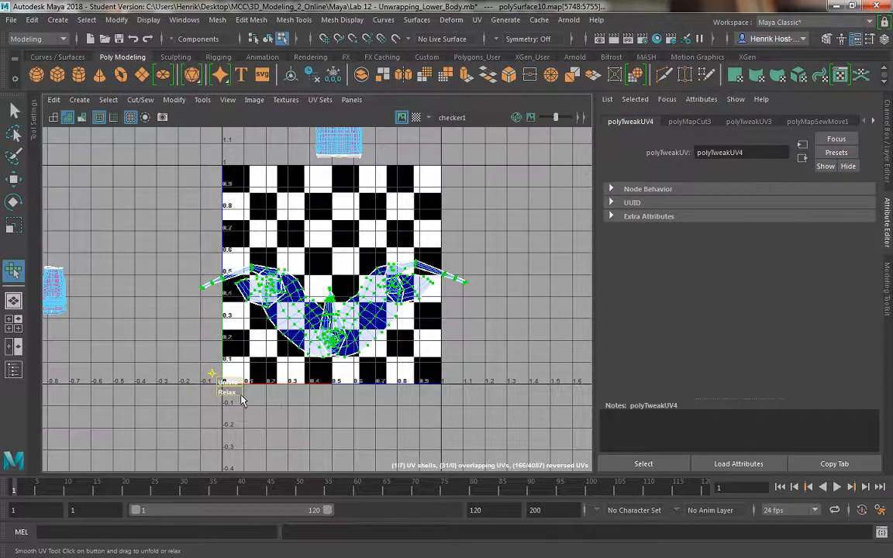
{"action": "left_click_drag", "start_coordinate": [228, 381], "coordinate": [881, 424]}
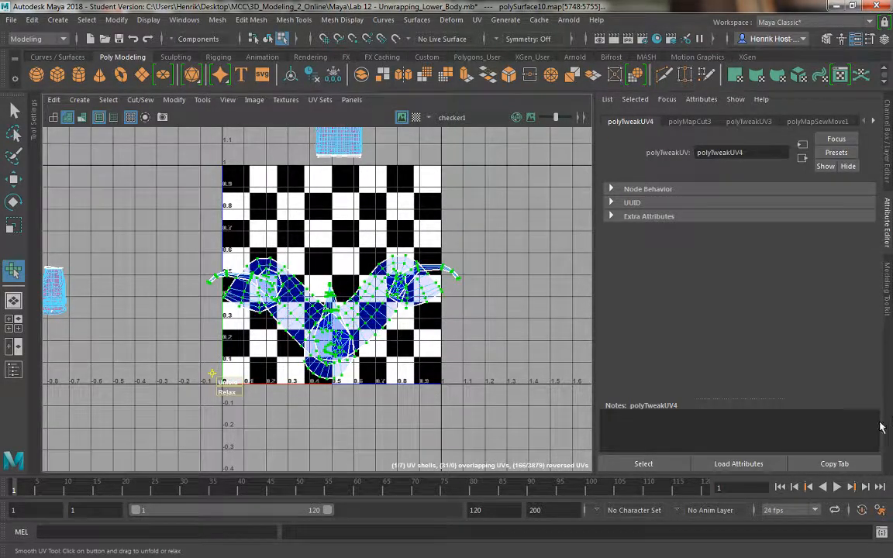
{"action": "left_click_drag", "start_coordinate": [227, 383], "coordinate": [775, 399]}
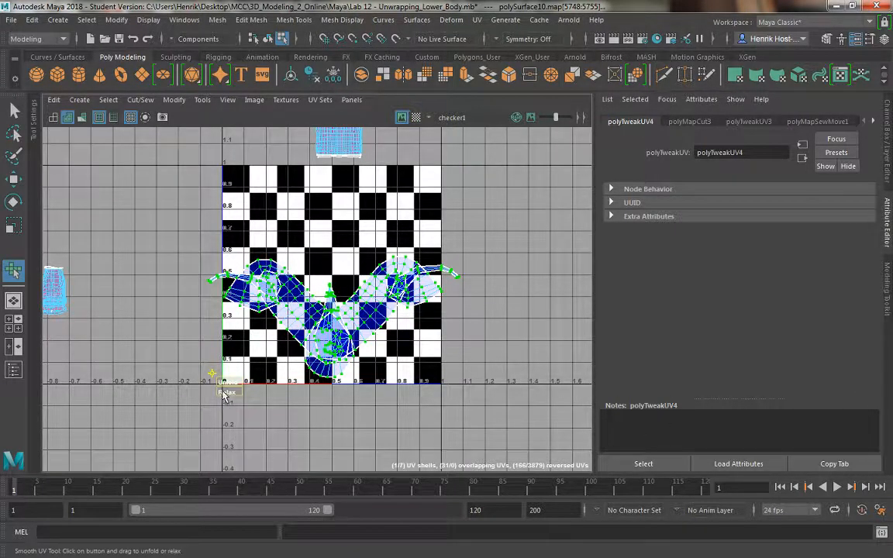
Step: Relax the V-shaped pelvis shell, and apply long Unfold passes to swing the rear crotch strips outward
{"action": "left_click_drag", "start_coordinate": [224, 395], "coordinate": [305, 402]}
{"action": "left_click_drag", "start_coordinate": [352, 384], "coordinate": [573, 404]}
{"action": "left_click_drag", "start_coordinate": [256, 381], "coordinate": [425, 379]}
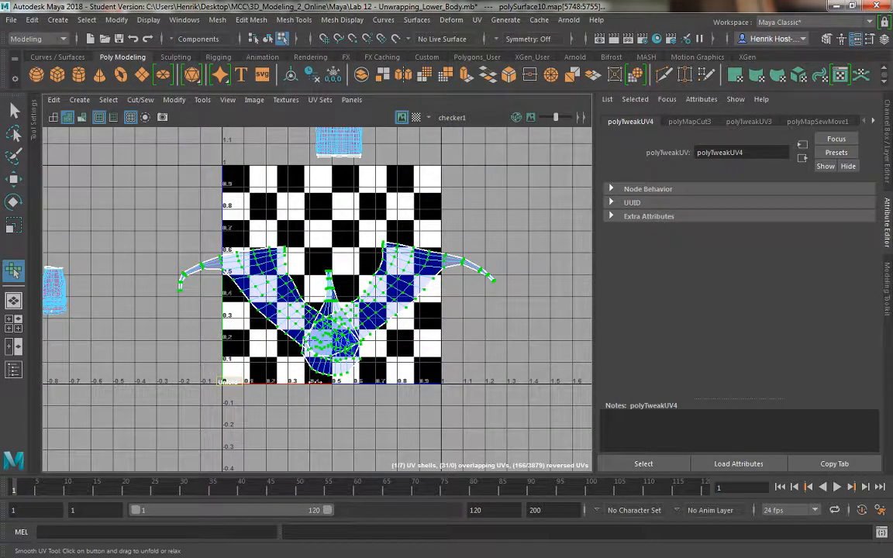
{"action": "left_click_drag", "start_coordinate": [316, 381], "coordinate": [888, 385]}
{"action": "left_click_drag", "start_coordinate": [693, 394], "coordinate": [295, 394]}
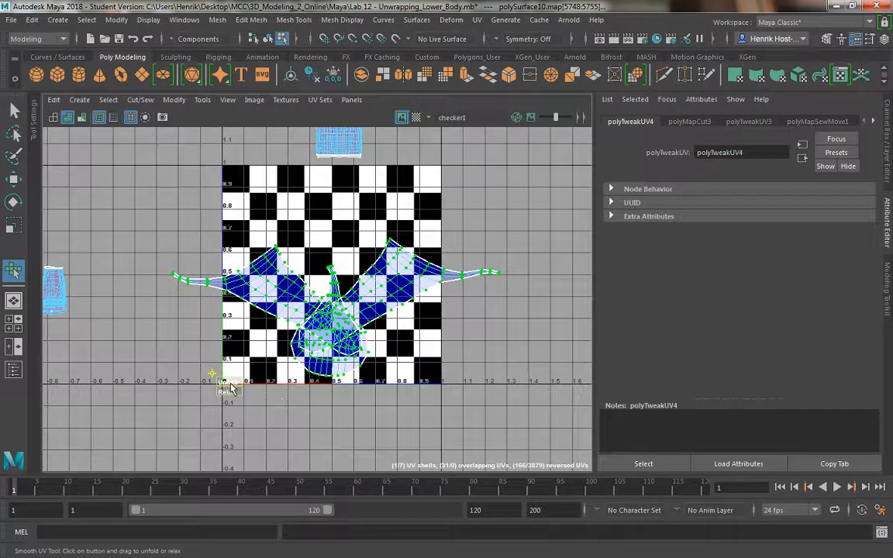
{"action": "left_click_drag", "start_coordinate": [230, 387], "coordinate": [888, 394]}
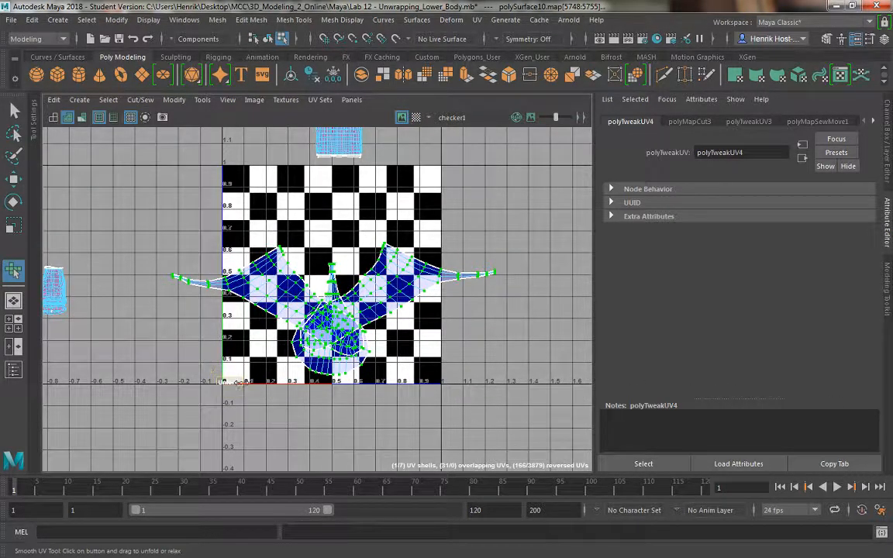
Step: Collapse the pelvis shell again with Relax, and unfold it until its two wings and crotch strips spread wide
{"action": "left_click_drag", "start_coordinate": [228, 397], "coordinate": [308, 398]}
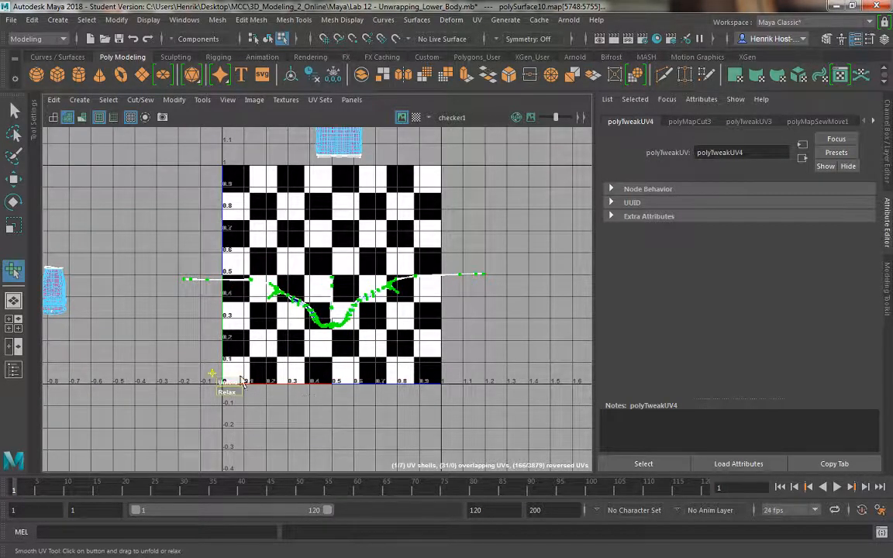
{"action": "left_click_drag", "start_coordinate": [228, 381], "coordinate": [583, 403]}
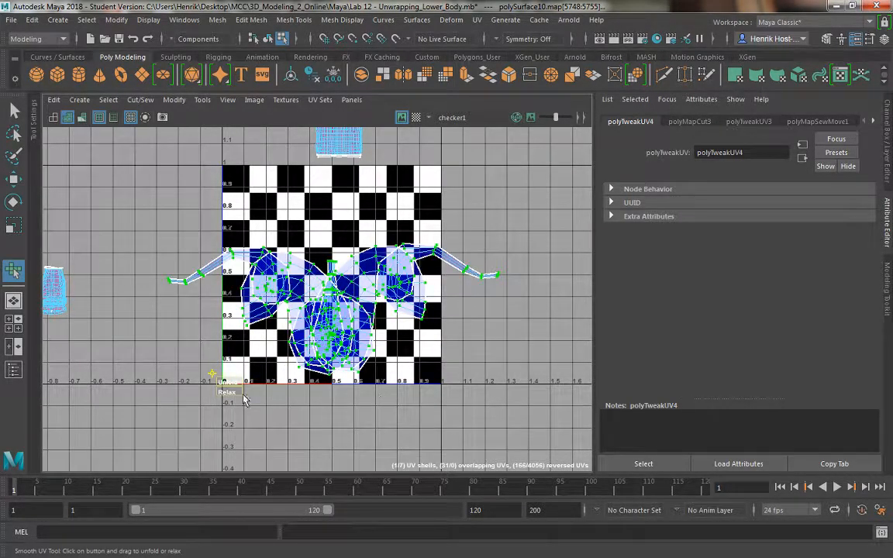
{"action": "left_click_drag", "start_coordinate": [242, 399], "coordinate": [717, 413]}
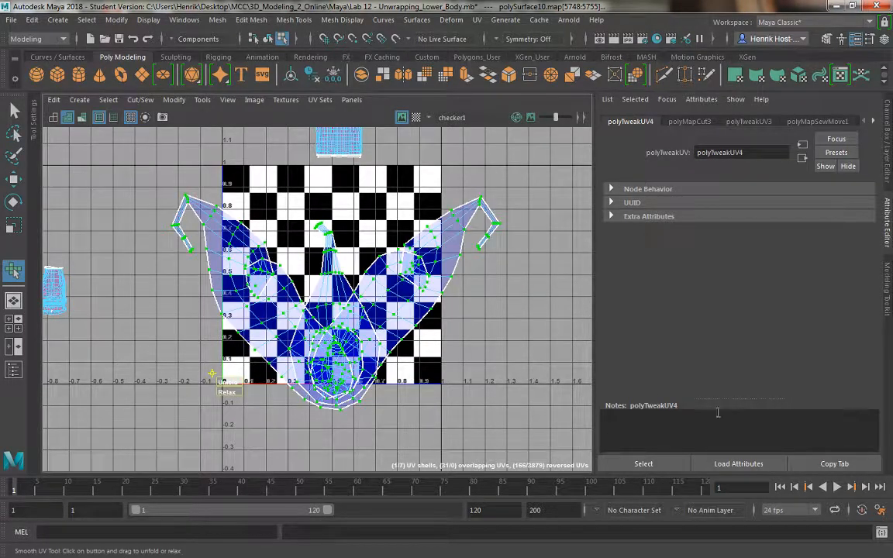
{"action": "left_click_drag", "start_coordinate": [227, 385], "coordinate": [438, 488]}
{"action": "left_click_drag", "start_coordinate": [226, 396], "coordinate": [439, 424]}
{"action": "left_click_drag", "start_coordinate": [231, 384], "coordinate": [781, 488]}
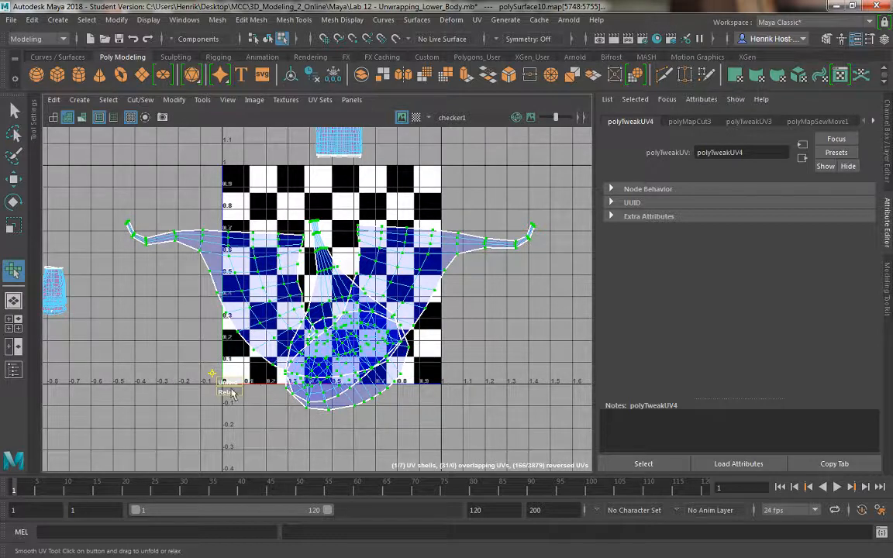
{"action": "left_click_drag", "start_coordinate": [226, 387], "coordinate": [409, 440]}
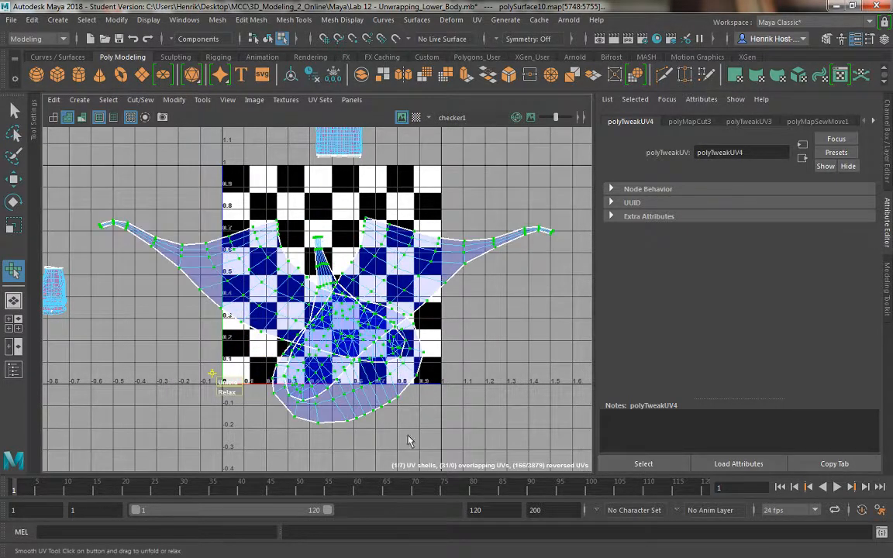
Step: Repeat Relax and long Unfold passes on the twisted pelvis shell to try to open its overlapping waist area
{"action": "left_click_drag", "start_coordinate": [227, 383], "coordinate": [264, 426]}
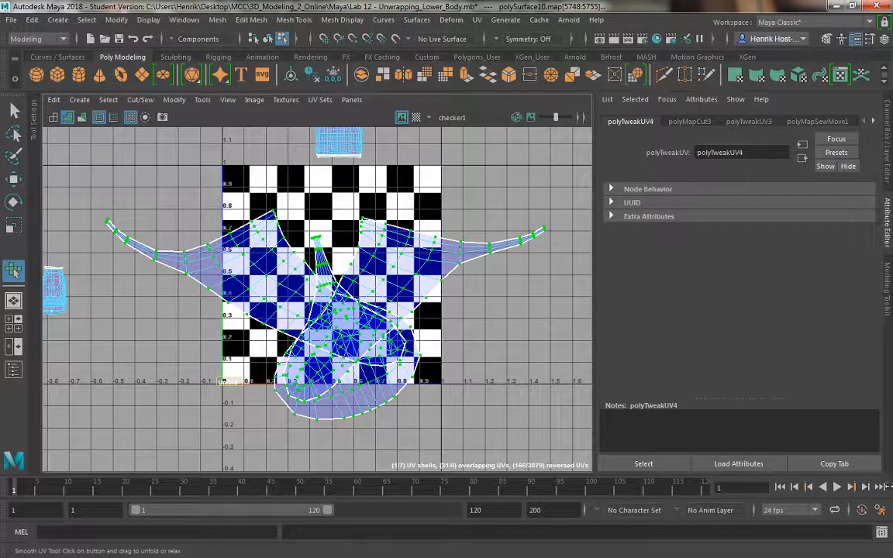
{"action": "left_click_drag", "start_coordinate": [270, 396], "coordinate": [326, 409]}
{"action": "left_click_drag", "start_coordinate": [224, 385], "coordinate": [890, 432]}
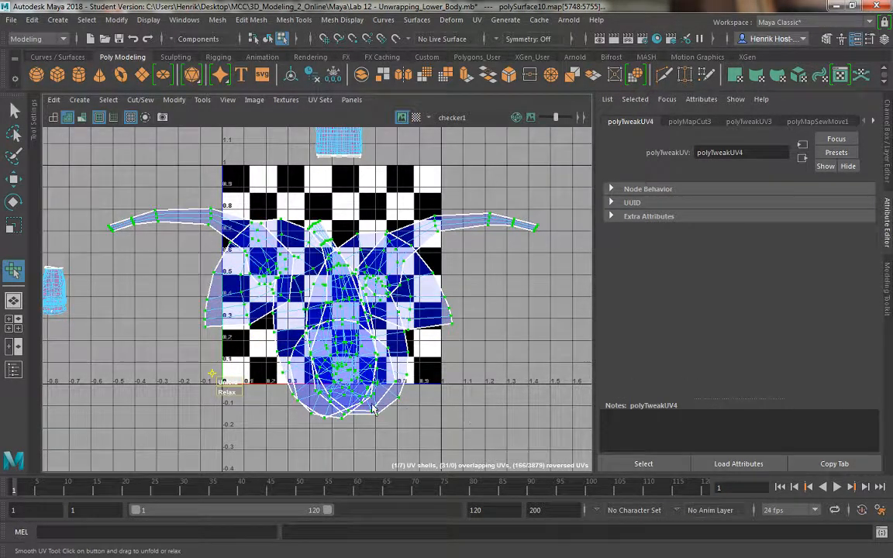
{"action": "left_click_drag", "start_coordinate": [231, 387], "coordinate": [276, 326]}
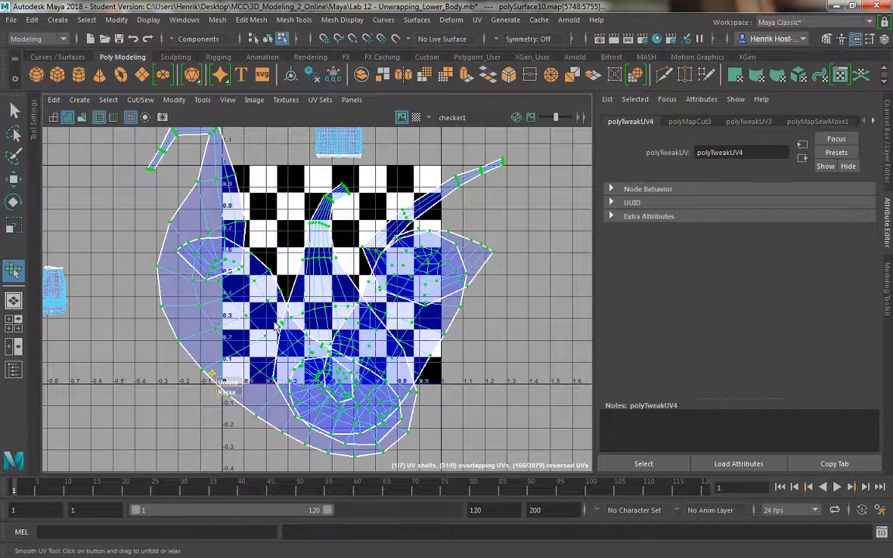
{"action": "left_click_drag", "start_coordinate": [231, 382], "coordinate": [629, 458]}
{"action": "left_click_drag", "start_coordinate": [231, 384], "coordinate": [735, 389]}
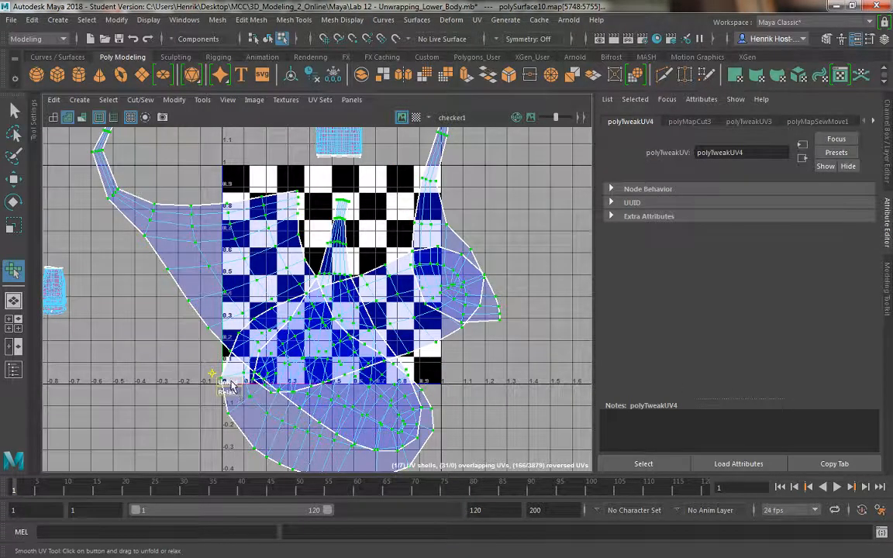
{"action": "left_click_drag", "start_coordinate": [231, 385], "coordinate": [722, 399]}
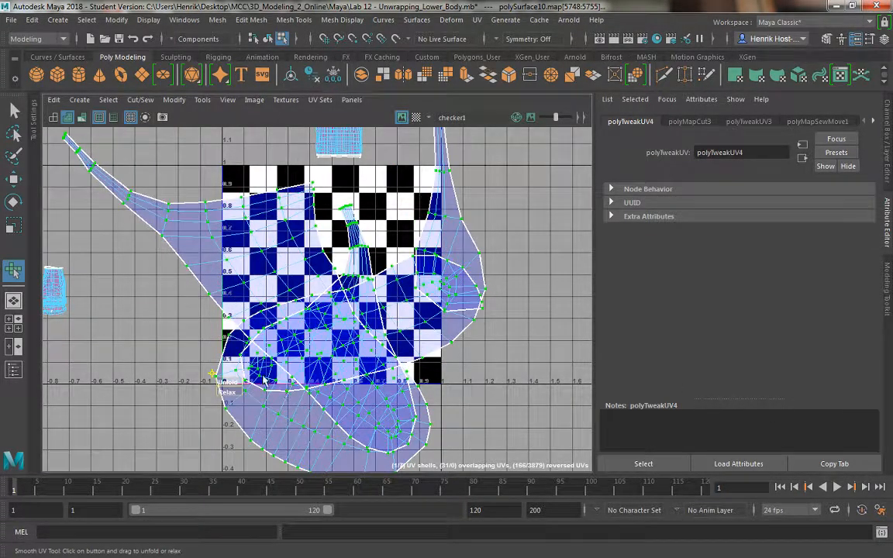
{"action": "left_click_drag", "start_coordinate": [232, 384], "coordinate": [888, 389]}
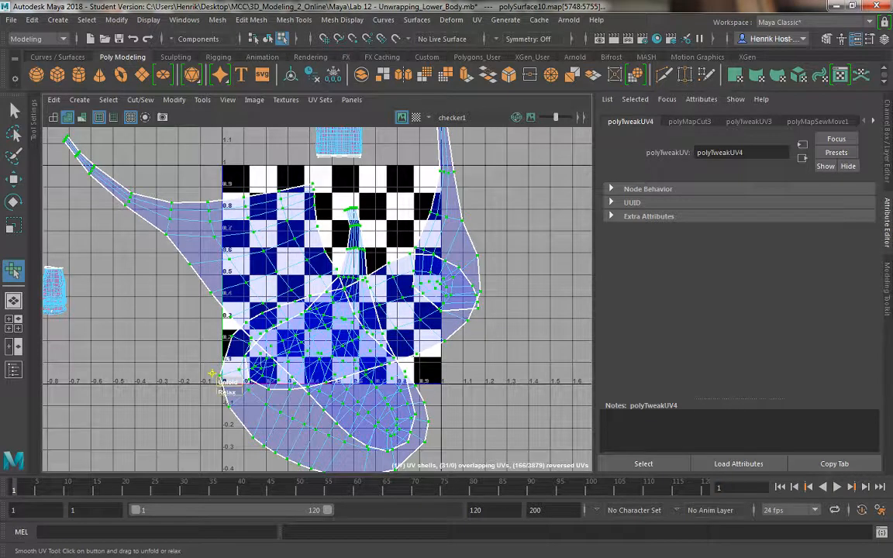
Step: Show the 3D view beside the UV layout, examine the crotch and pelvis seams from the front, and leave the Smooth UV tool
{"action": "middle_click_drag", "start_coordinate": [364, 291], "coordinate": [374, 270], "text": "alt"}
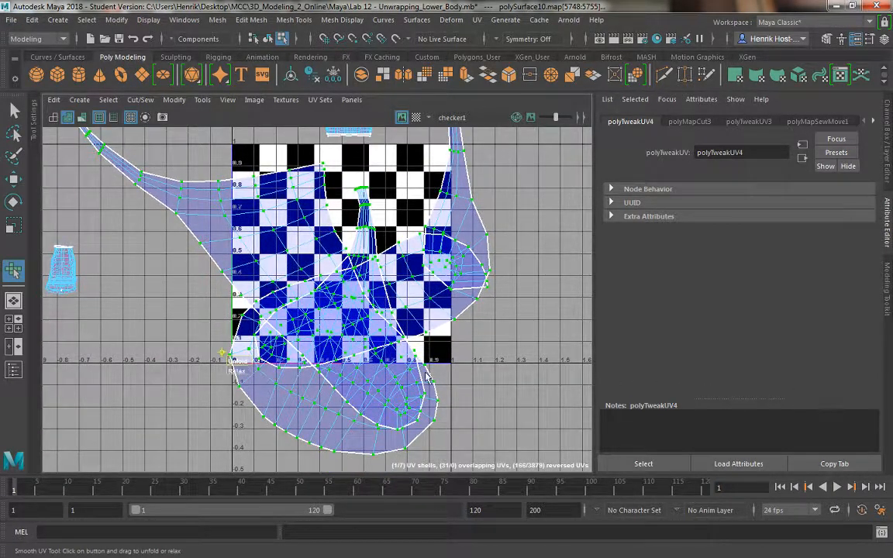
{"action": "key", "text": "space"}
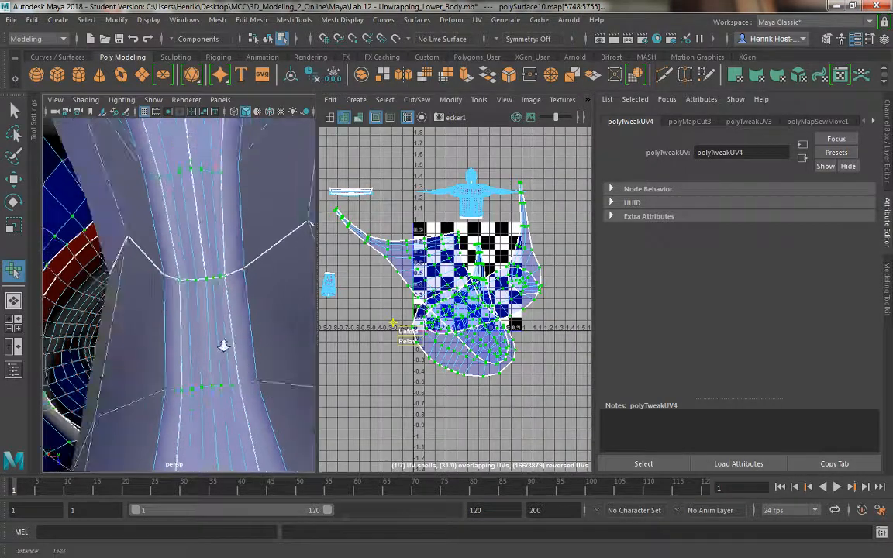
{"action": "left_click_drag", "start_coordinate": [223, 349], "coordinate": [193, 401], "text": "alt"}
{"action": "left_click_drag", "start_coordinate": [147, 349], "coordinate": [38, 332], "text": "alt"}
{"action": "left_click_drag", "start_coordinate": [200, 324], "coordinate": [141, 350], "text": "alt"}
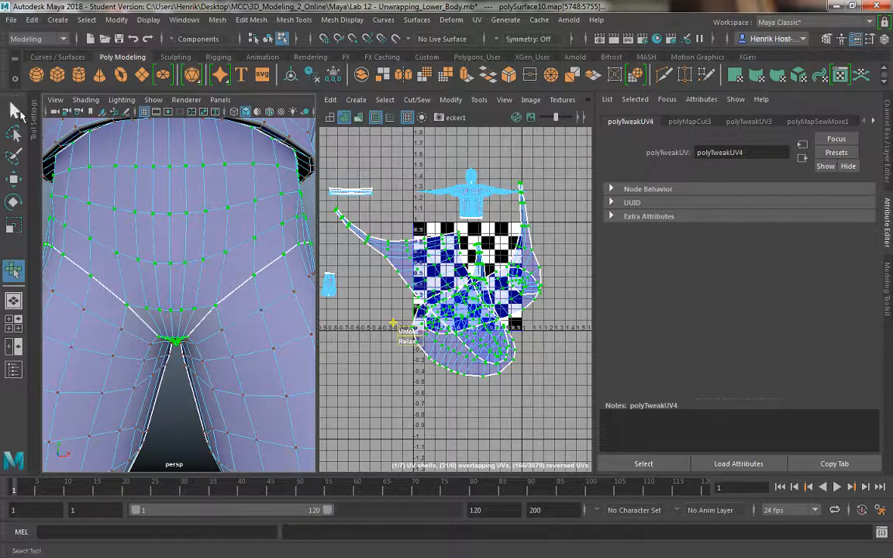
{"action": "left_click", "coordinate": [15, 111]}
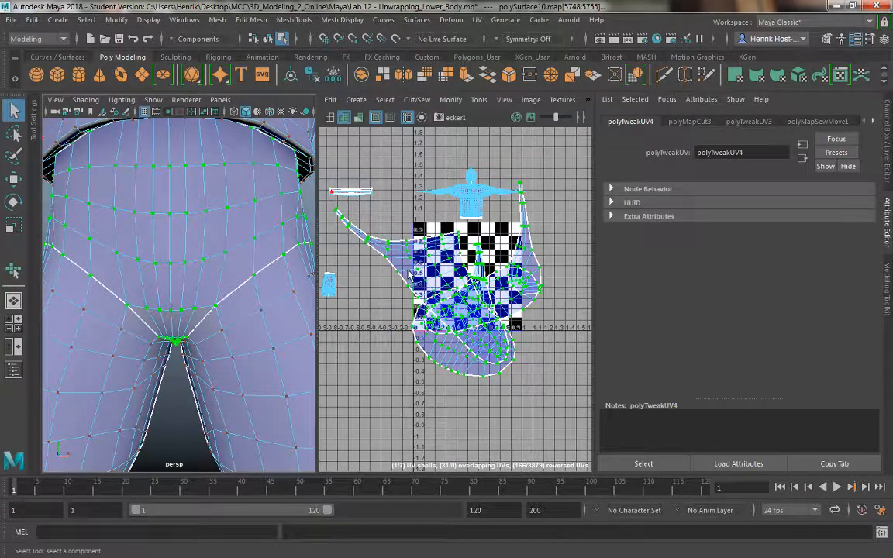
{"action": "right_click", "coordinate": [429, 284]}
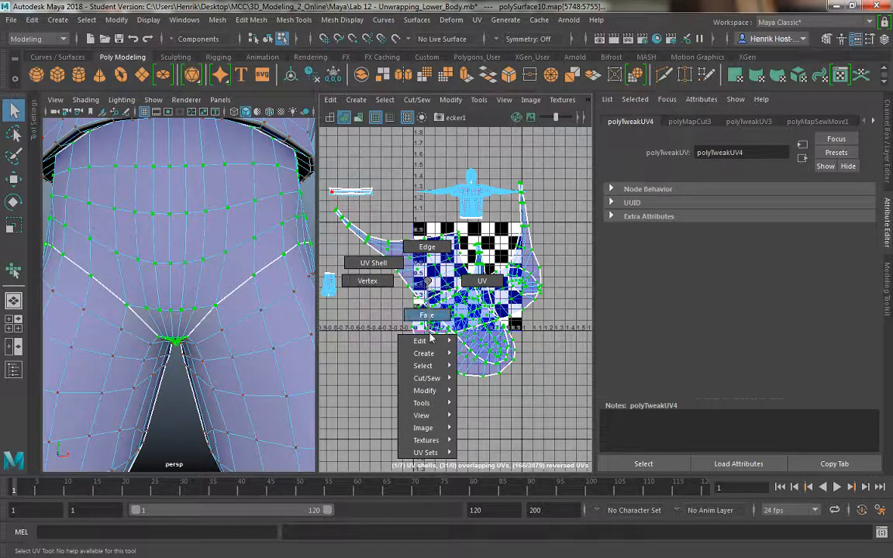
{"action": "mouse_move", "coordinate": [431, 350]}
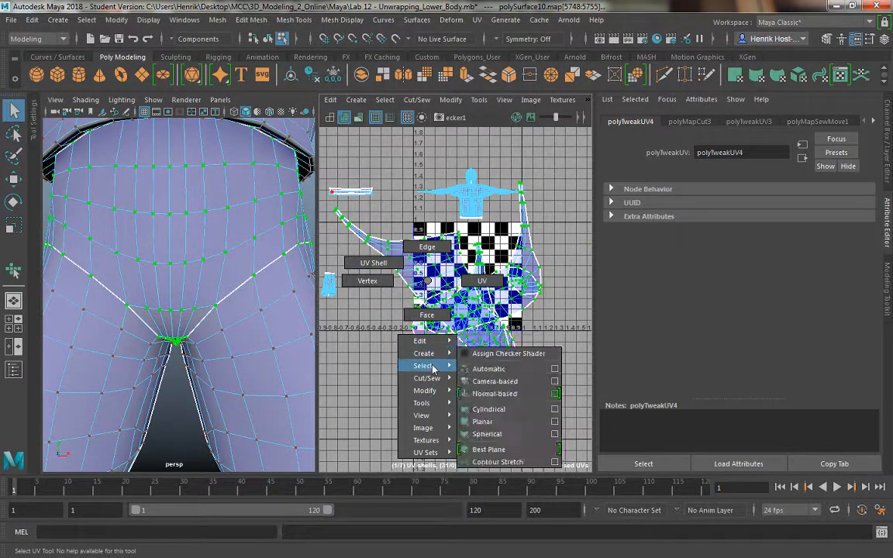
{"action": "mouse_move", "coordinate": [445, 367]}
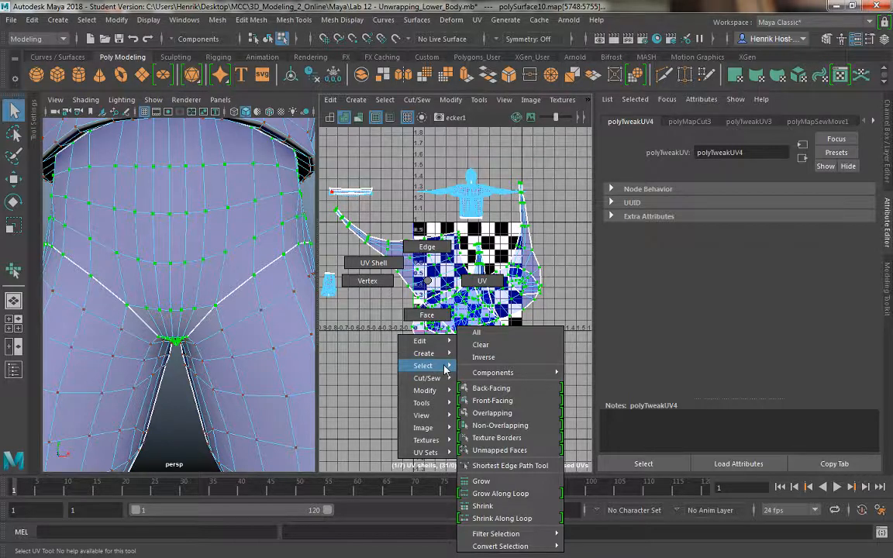
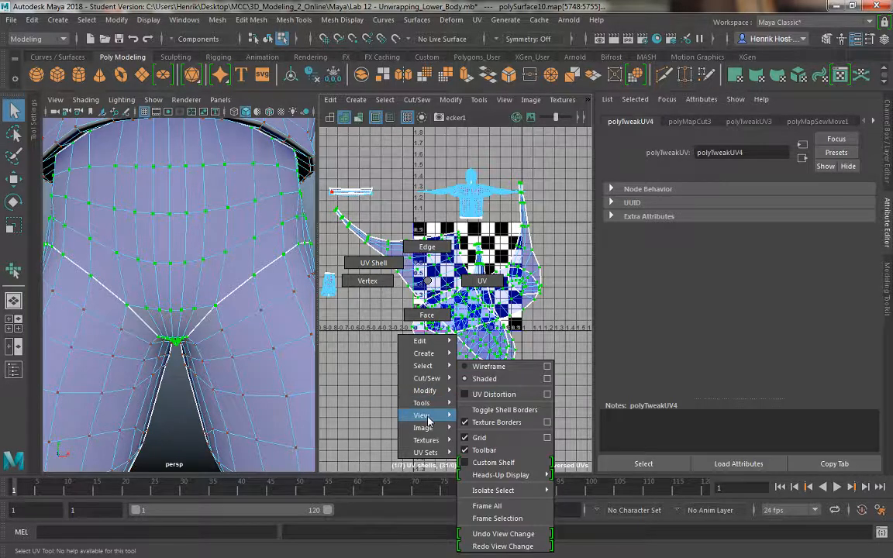
{"action": "right_click_drag", "start_coordinate": [426, 431], "coordinate": [427, 279]}
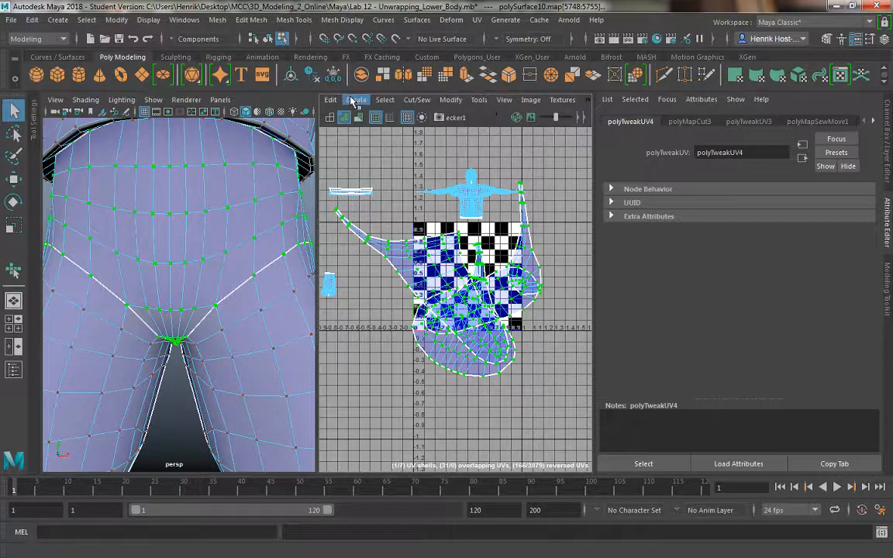
Step: Open the UV Toolkit and apply its Unfold operation to the selected pelvis shell
{"action": "left_click", "coordinate": [479, 100]}
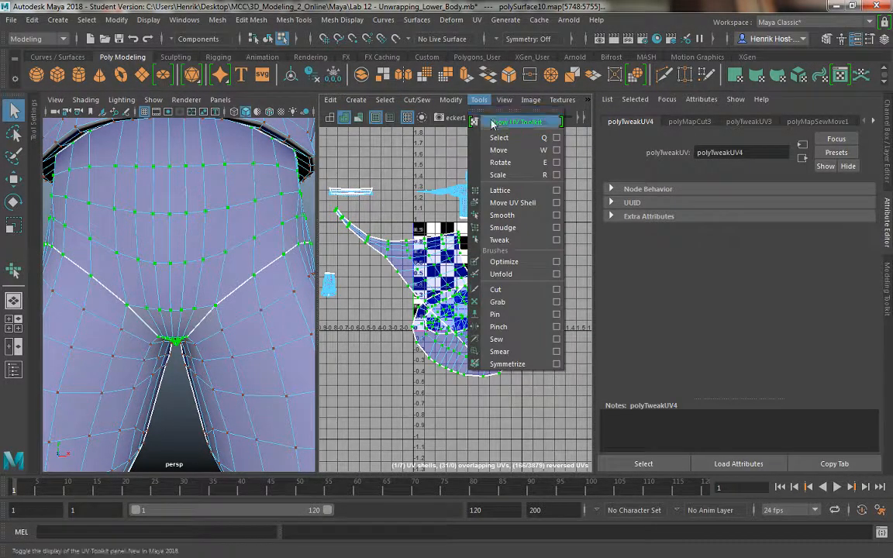
{"action": "left_click", "coordinate": [494, 127]}
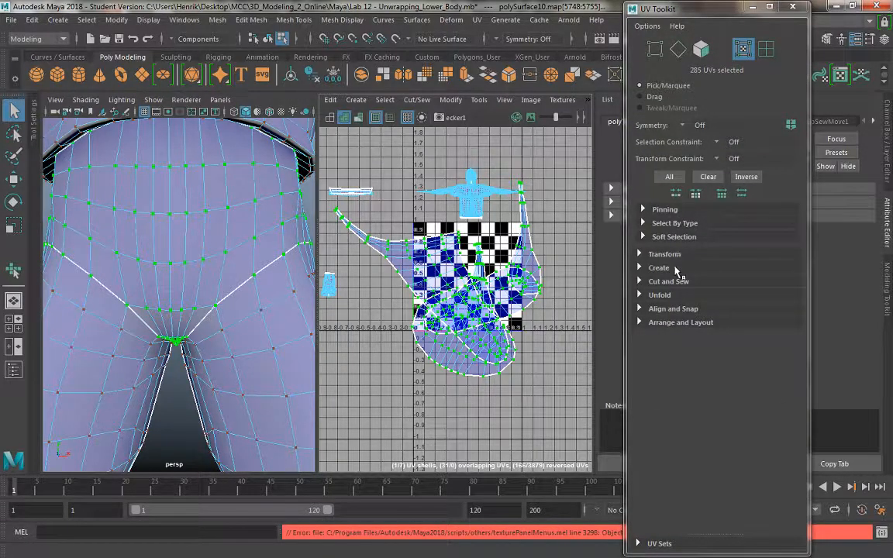
{"action": "left_click", "coordinate": [662, 294]}
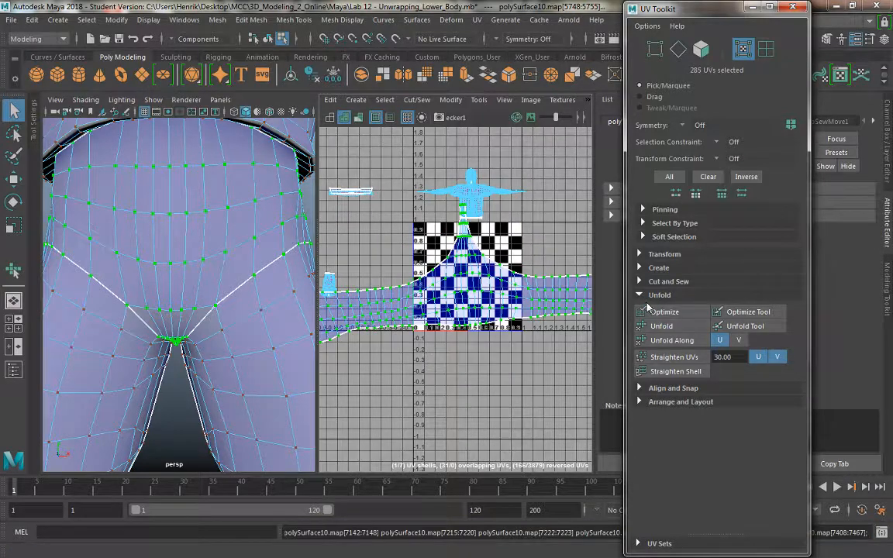
Step: Rotate the unfolded pelvis shell upside down, scale it to about half size, and place it above the two leg shells
{"action": "middle_click_drag", "start_coordinate": [467, 388], "coordinate": [501, 396], "text": "alt"}
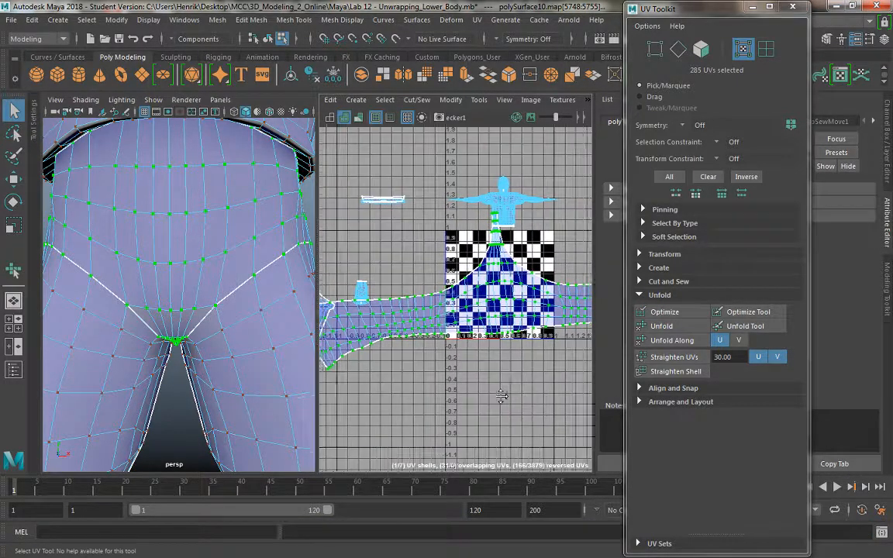
{"action": "right_click_drag", "start_coordinate": [501, 396], "coordinate": [415, 284], "text": "alt"}
{"action": "middle_click_drag", "start_coordinate": [524, 374], "coordinate": [477, 369], "text": "alt"}
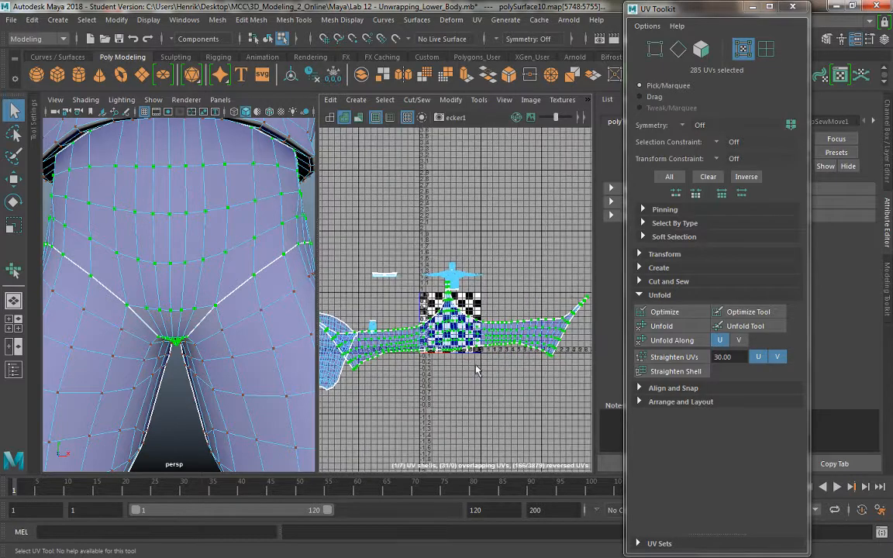
{"action": "right_click_drag", "start_coordinate": [476, 368], "coordinate": [467, 339], "text": "alt"}
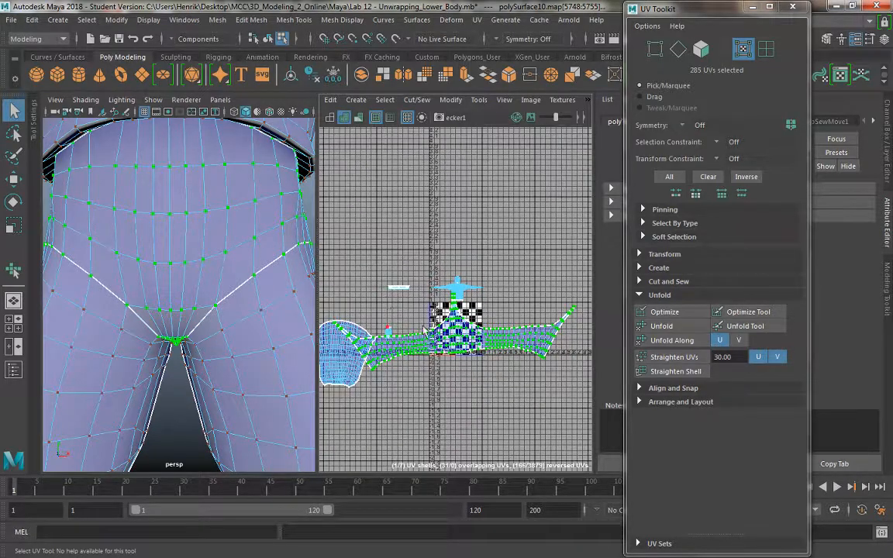
{"action": "key", "text": "e"}
{"action": "left_click_drag", "start_coordinate": [381, 294], "coordinate": [335, 293]}
{"action": "key", "text": "w"}
{"action": "key", "text": "r"}
{"action": "key", "text": "w"}
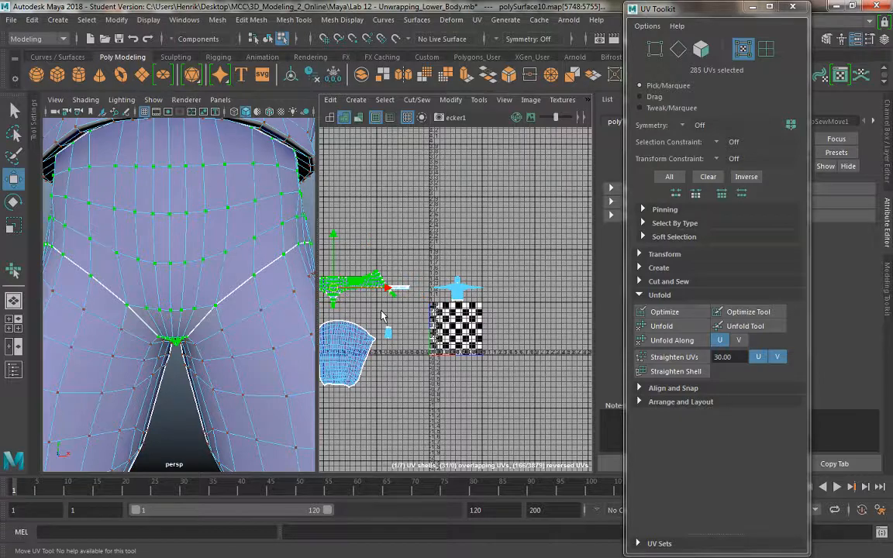
{"action": "key", "text": "f"}
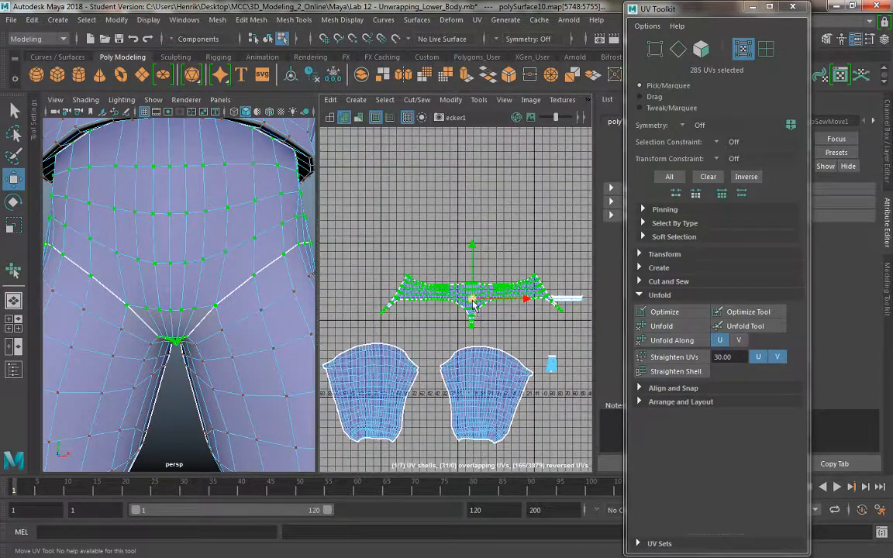
Step: Move the pelvis shell so it sits centred just above the two leg shells, and display the checker texture on the model
{"action": "left_click_drag", "start_coordinate": [474, 304], "coordinate": [426, 338]}
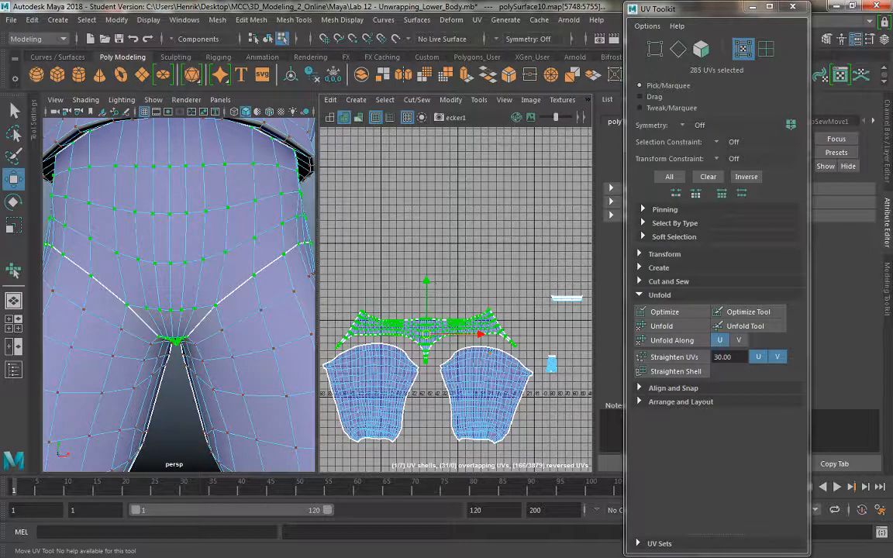
{"action": "middle_click_drag", "start_coordinate": [186, 269], "coordinate": [197, 264], "text": "alt"}
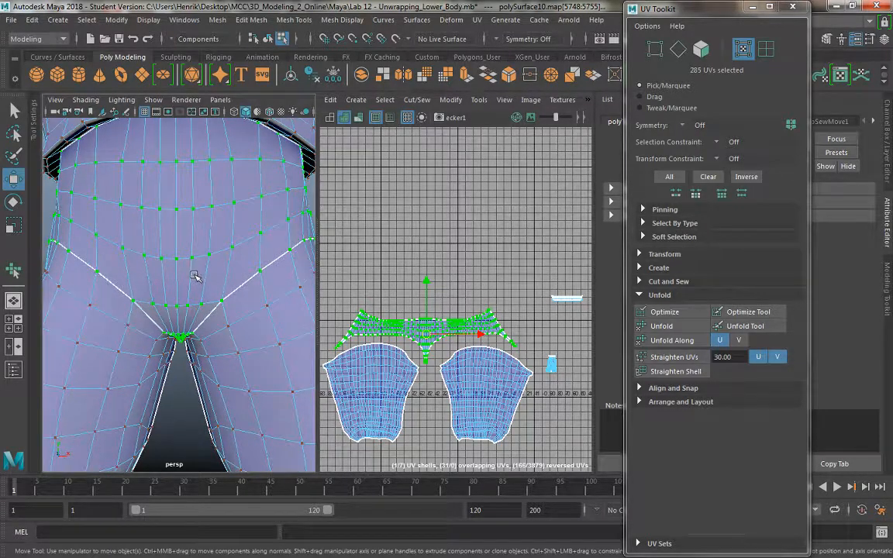
{"action": "key", "text": "space"}
{"action": "right_click_drag", "start_coordinate": [263, 296], "coordinate": [253, 233], "text": "alt"}
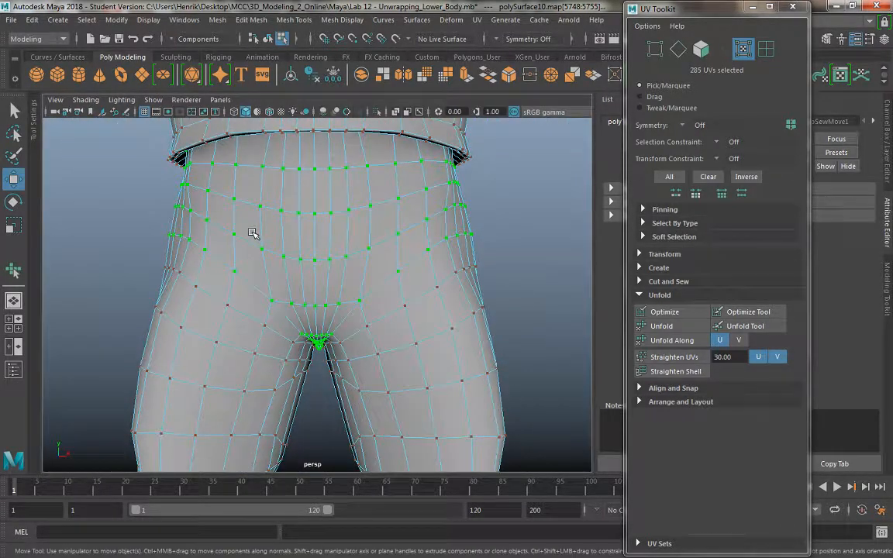
{"action": "key", "text": "6"}
{"action": "mouse_move", "coordinate": [238, 217]}
{"action": "left_mouse_down", "text": "alt"}
{"action": "mouse_move", "coordinate": [382, 265]}
{"action": "mouse_move", "coordinate": [318, 234]}
{"action": "mouse_move", "coordinate": [288, 262]}
{"action": "left_mouse_up", "text": "alt"}
{"action": "key", "text": "space"}
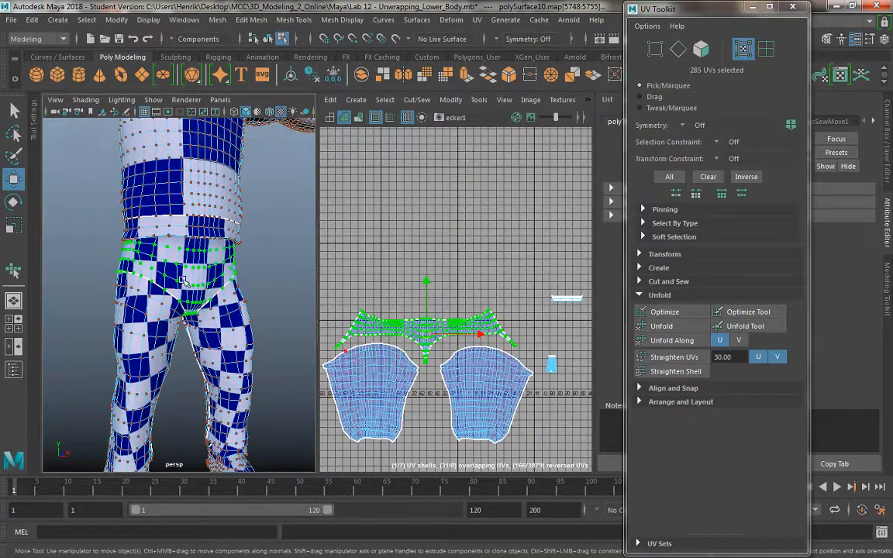
Step: Switch to edge selection on the model and select the seam loop between the pelvis and the character's right leg
{"action": "mouse_move", "coordinate": [205, 262]}
{"action": "left_mouse_down", "text": "alt"}
{"action": "mouse_move", "coordinate": [186, 274]}
{"action": "mouse_move", "coordinate": [267, 257]}
{"action": "mouse_move", "coordinate": [248, 246]}
{"action": "mouse_move", "coordinate": [230, 216]}
{"action": "mouse_move", "coordinate": [255, 211]}
{"action": "mouse_move", "coordinate": [230, 190]}
{"action": "mouse_move", "coordinate": [48, 263]}
{"action": "mouse_move", "coordinate": [99, 304]}
{"action": "mouse_move", "coordinate": [155, 260]}
{"action": "left_mouse_up", "text": "alt"}
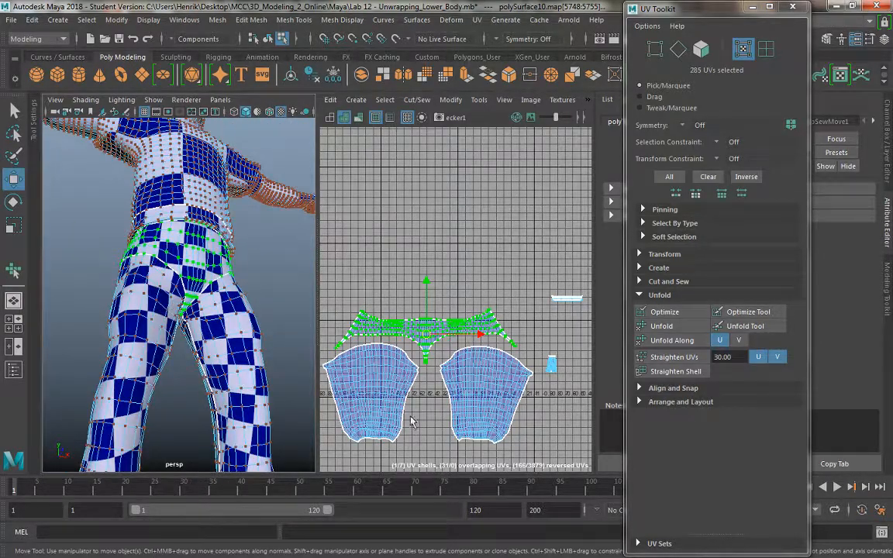
{"action": "right_click_drag", "start_coordinate": [157, 275], "coordinate": [200, 299], "text": "alt"}
{"action": "left_click_drag", "start_coordinate": [200, 298], "coordinate": [148, 319], "text": "alt"}
{"action": "scroll", "coordinate": [143, 294], "scroll_direction": "up", "scroll_amount": 3}
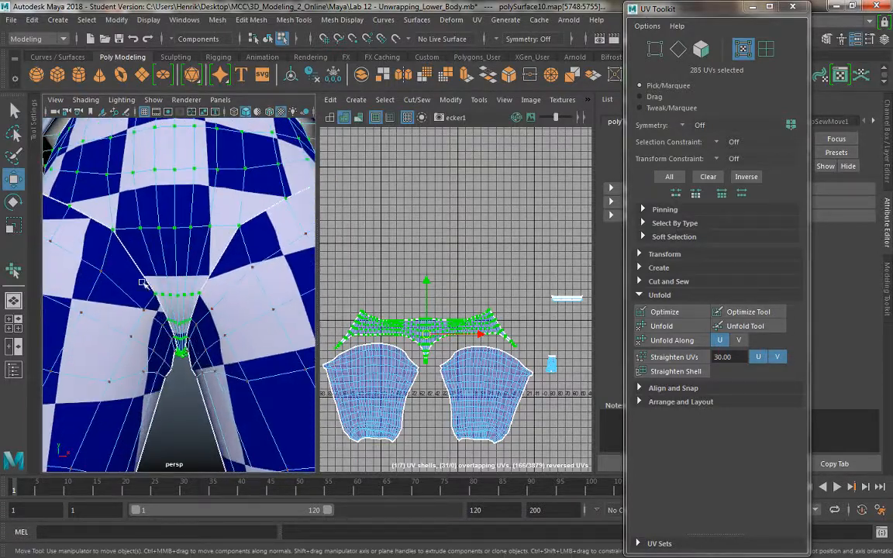
{"action": "scroll", "coordinate": [136, 228], "scroll_direction": "up", "scroll_amount": 3}
{"action": "right_click_drag", "start_coordinate": [181, 186], "coordinate": [237, 169]}
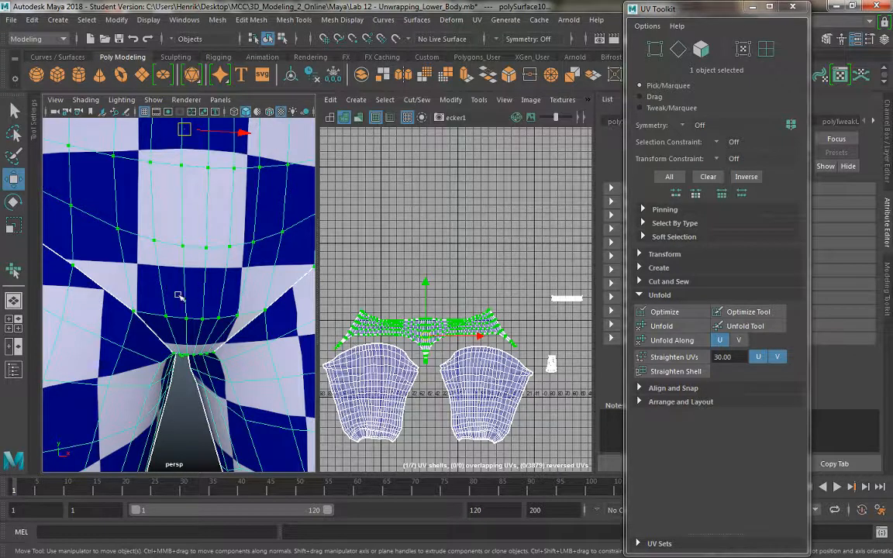
{"action": "right_click_drag", "start_coordinate": [165, 186], "coordinate": [161, 157]}
{"action": "double_click", "coordinate": [156, 339]}
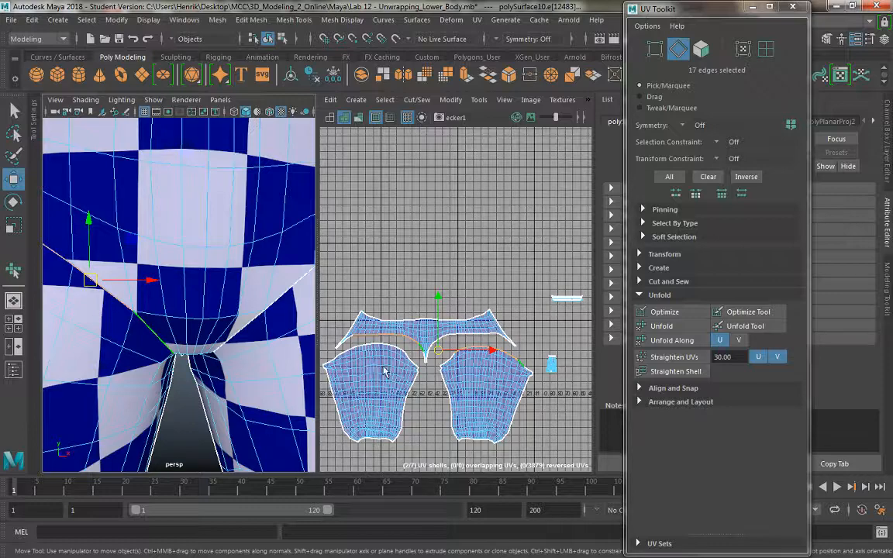
Step: Examine where the selected seam runs on the pelvis and leg shells and around the back of the model
{"action": "scroll", "coordinate": [458, 369], "scroll_direction": "up", "scroll_amount": 5}
{"action": "scroll", "coordinate": [481, 404], "scroll_direction": "up", "scroll_amount": 5}
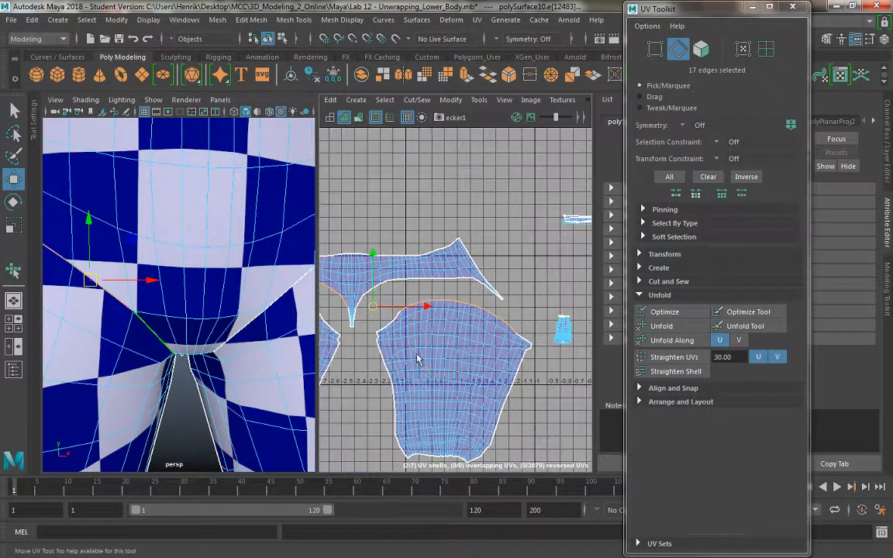
{"action": "scroll", "coordinate": [542, 372], "scroll_direction": "down", "scroll_amount": 3}
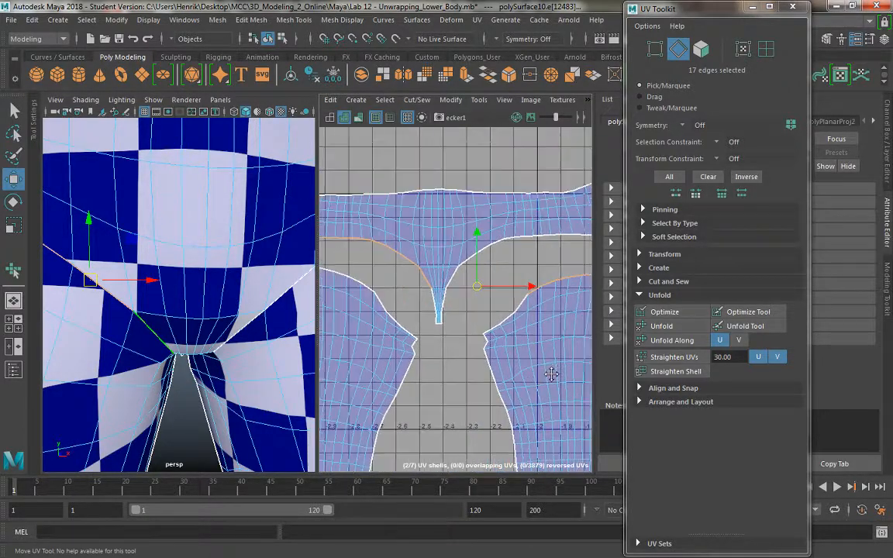
{"action": "scroll", "coordinate": [484, 370], "scroll_direction": "down", "scroll_amount": 3}
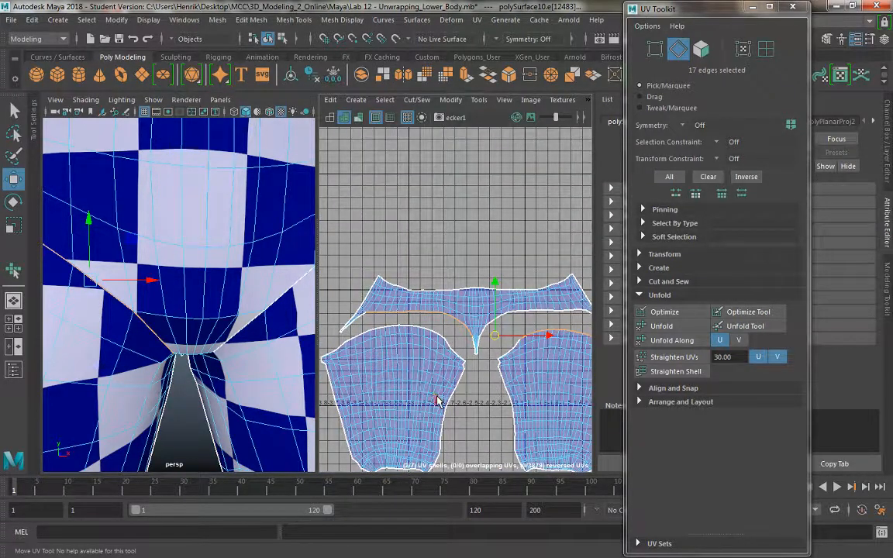
{"action": "right_click_drag", "start_coordinate": [185, 370], "coordinate": [143, 303], "text": "alt"}
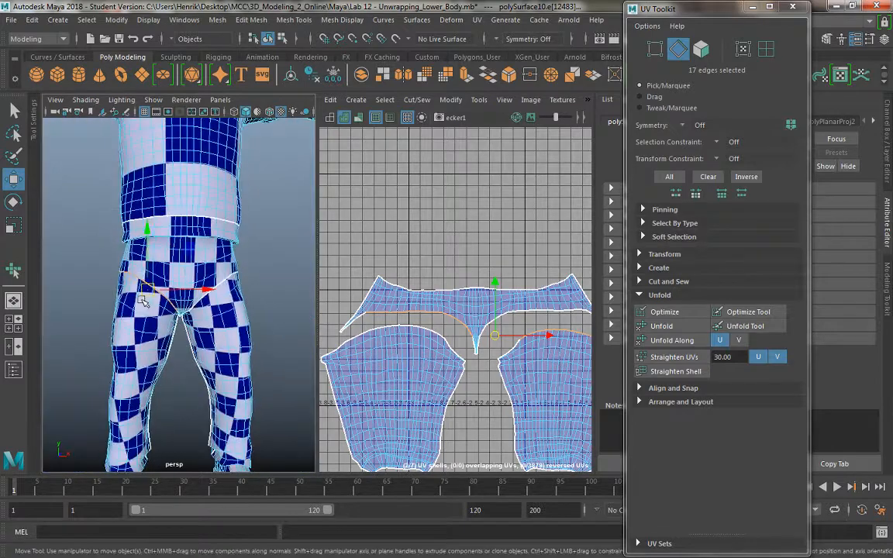
{"action": "left_click_drag", "start_coordinate": [143, 303], "coordinate": [384, 315], "text": "alt"}
{"action": "right_click_drag", "start_coordinate": [155, 302], "coordinate": [264, 314], "text": "alt"}
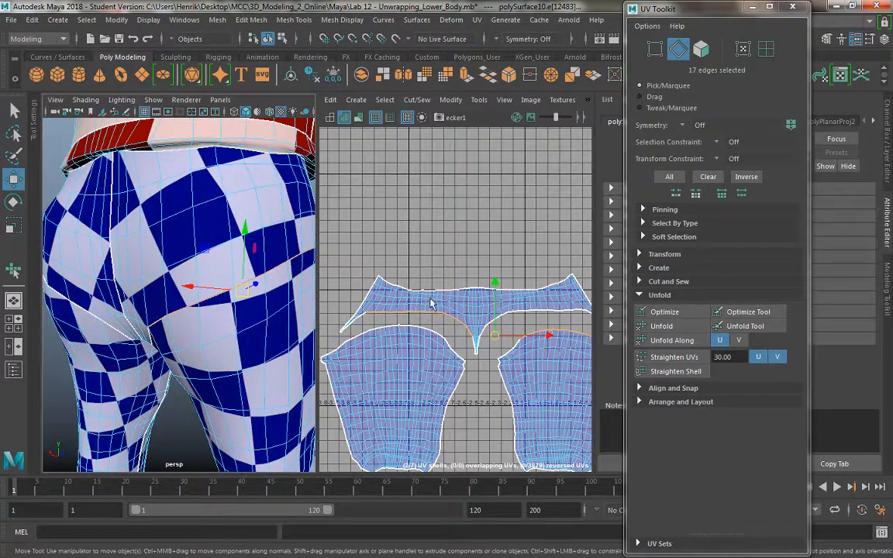
{"action": "middle_click_drag", "start_coordinate": [431, 302], "coordinate": [409, 283], "text": "alt"}
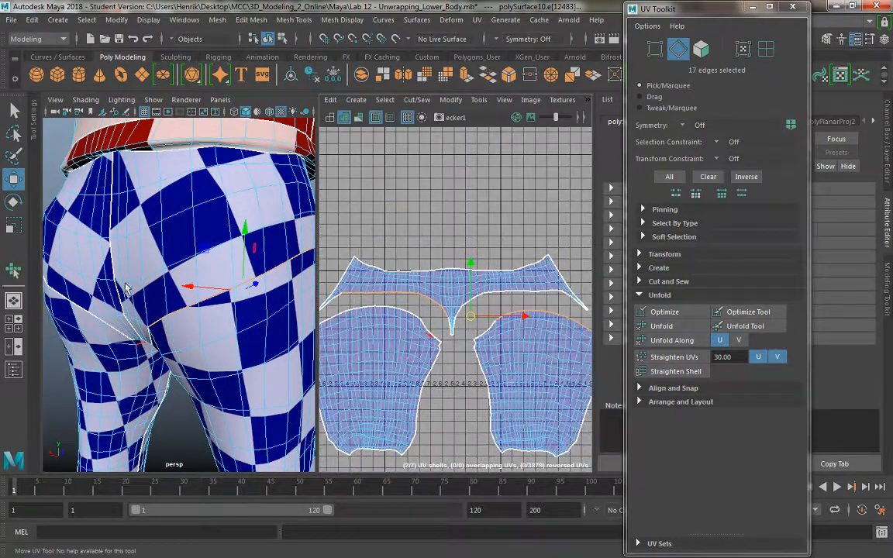
{"action": "left_click_drag", "start_coordinate": [125, 287], "coordinate": [137, 139], "text": "alt"}
Step: Switch to face selection, select all faces of the right leg's UV shell, and check its hip seam from the side
{"action": "right_click", "coordinate": [149, 176]}
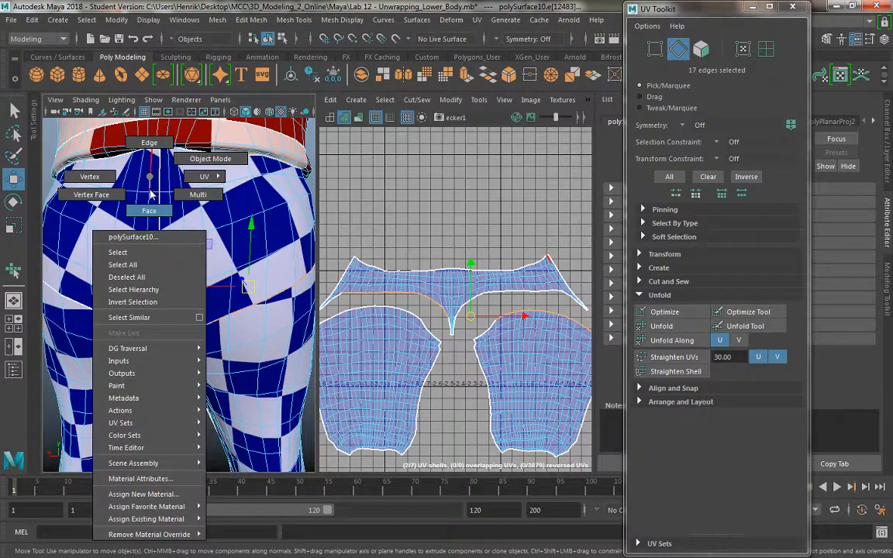
{"action": "right_click_drag", "start_coordinate": [152, 194], "coordinate": [155, 206]}
{"action": "left_click_drag", "start_coordinate": [217, 263], "coordinate": [38, 257], "text": "alt"}
{"action": "left_click_drag", "start_coordinate": [224, 280], "coordinate": [228, 231], "text": "alt"}
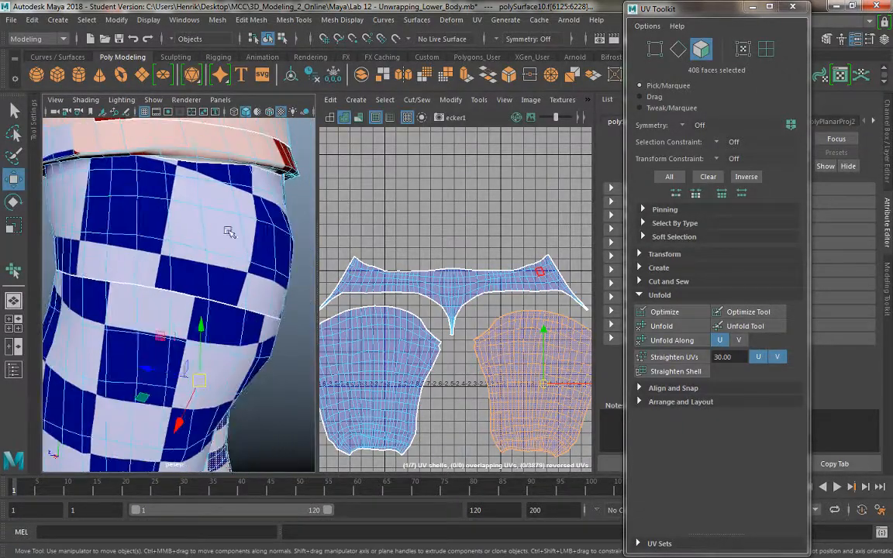
{"action": "scroll", "coordinate": [175, 295], "scroll_direction": "down", "scroll_amount": 6}
{"action": "left_click_drag", "start_coordinate": [170, 306], "coordinate": [211, 307], "text": "alt"}
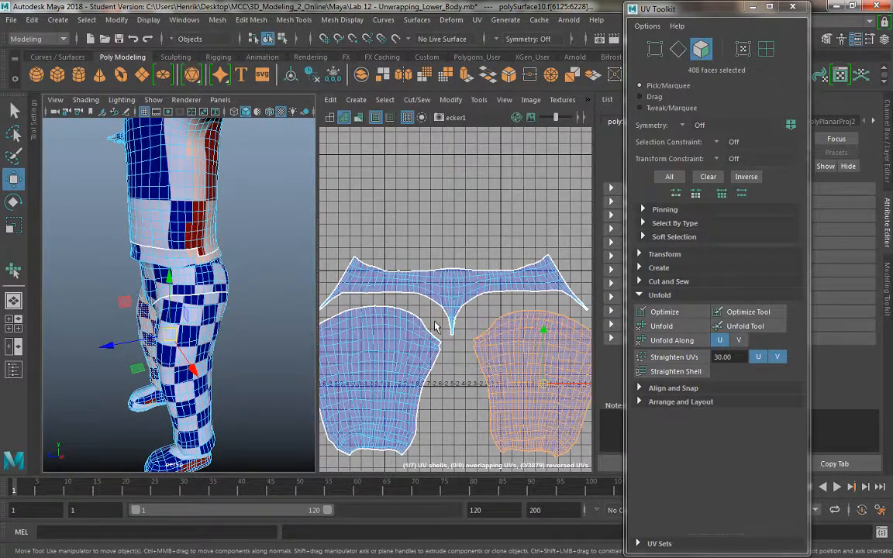
{"action": "scroll", "coordinate": [436, 326], "scroll_direction": "down", "scroll_amount": 4}
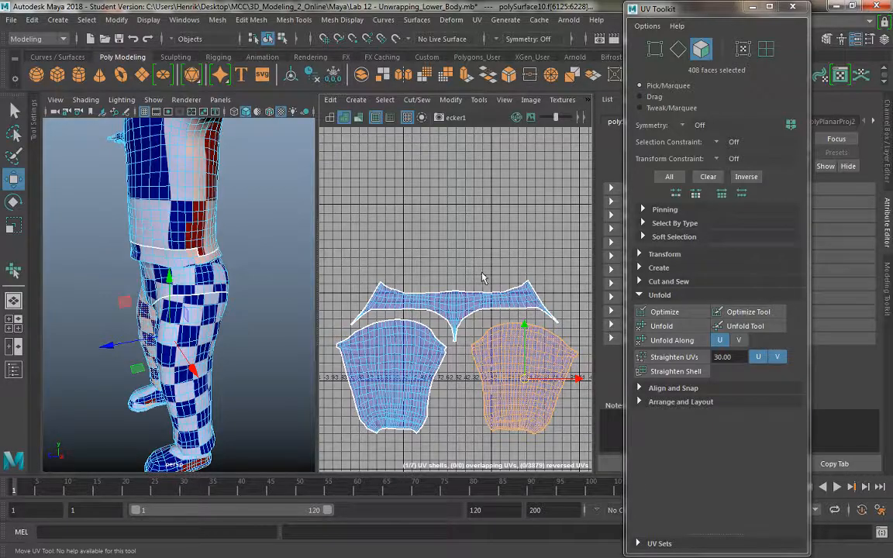
{"action": "scroll", "coordinate": [481, 264], "scroll_direction": "down", "scroll_amount": 5}
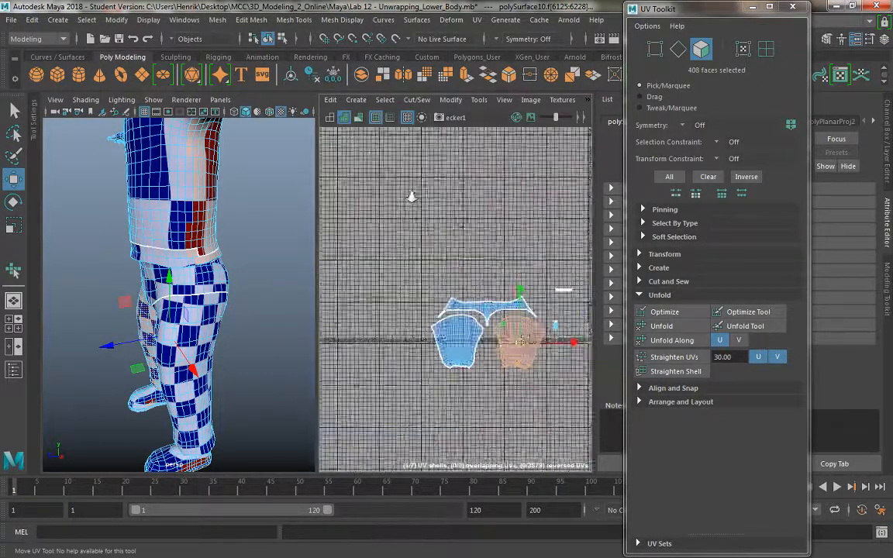
{"action": "middle_click_drag", "start_coordinate": [453, 292], "coordinate": [351, 258], "text": "alt"}
{"action": "scroll", "coordinate": [490, 287], "scroll_direction": "up", "scroll_amount": 3}
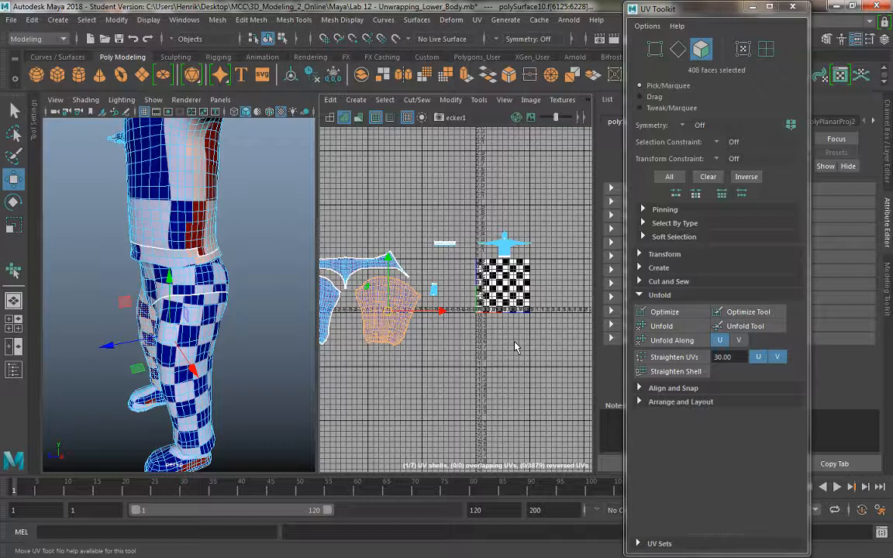
{"action": "middle_click_drag", "start_coordinate": [484, 341], "coordinate": [561, 338], "text": "alt"}
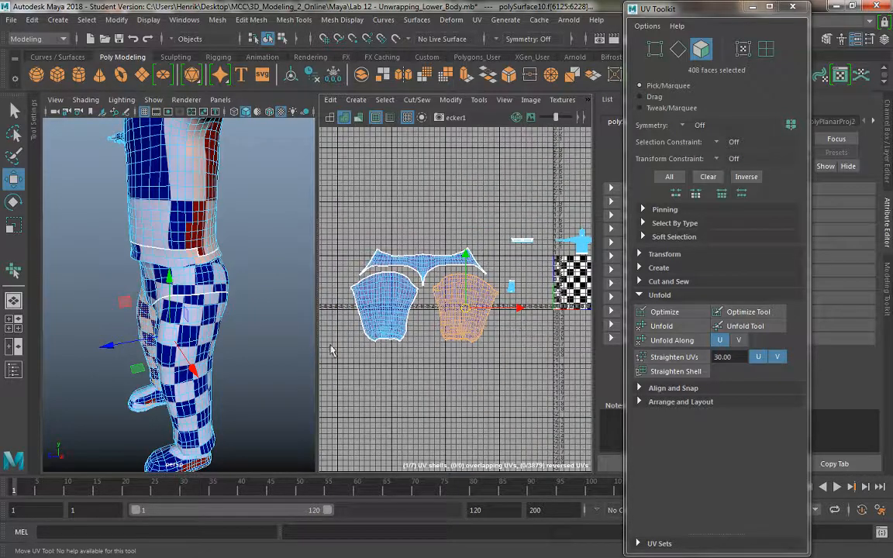
Step: Maximize the perspective view and select the face loop around the shoe's upper opening, just beneath the trouser cuff
{"action": "left_click_drag", "start_coordinate": [241, 360], "coordinate": [310, 345], "text": "alt"}
{"action": "middle_click_drag", "start_coordinate": [215, 336], "coordinate": [214, 292], "text": "alt"}
{"action": "right_click_drag", "start_coordinate": [214, 291], "coordinate": [164, 338], "text": "alt"}
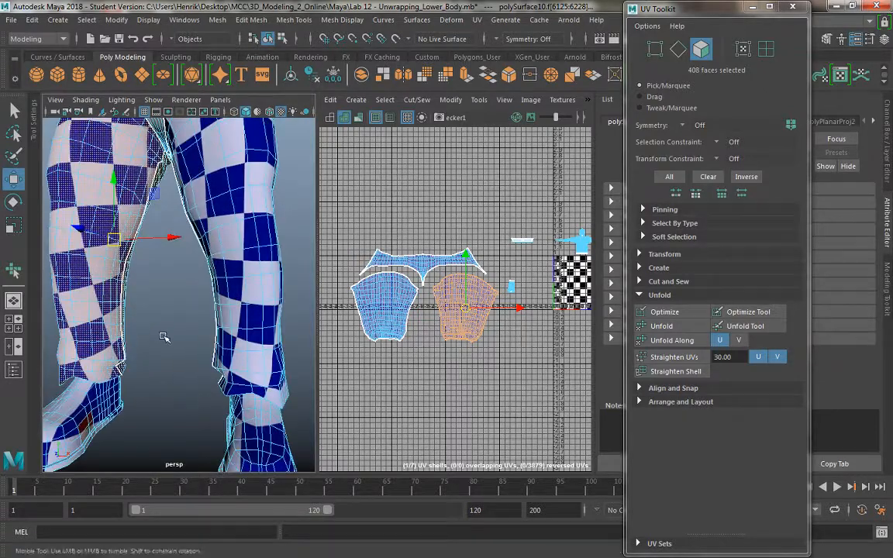
{"action": "left_click_drag", "start_coordinate": [163, 337], "coordinate": [248, 333], "text": "alt"}
{"action": "middle_click_drag", "start_coordinate": [108, 376], "coordinate": [164, 319], "text": "alt"}
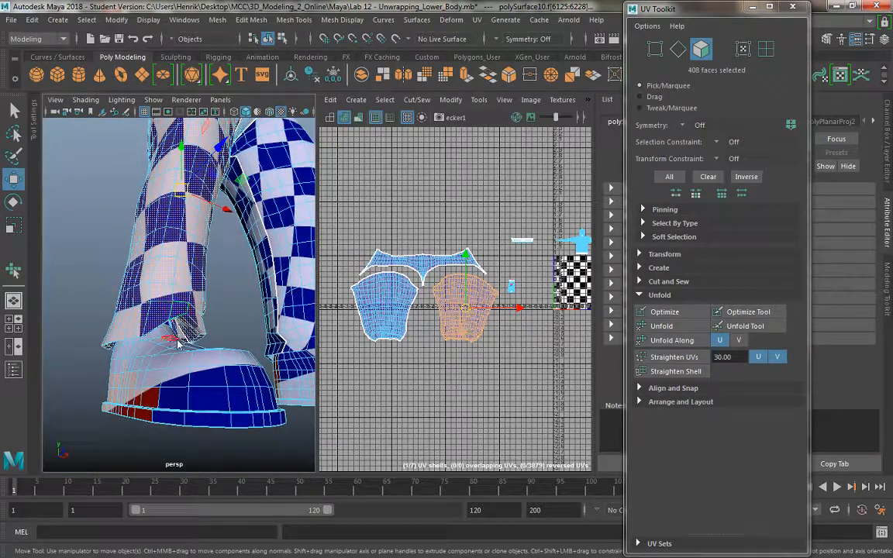
{"action": "key", "text": "space"}
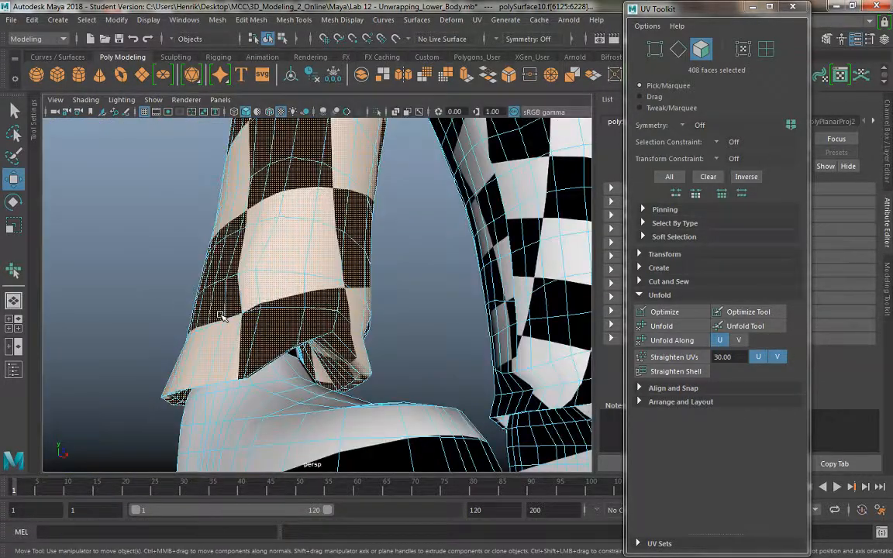
{"action": "left_click_drag", "start_coordinate": [291, 313], "coordinate": [271, 299], "text": "alt"}
{"action": "right_click_drag", "start_coordinate": [271, 299], "coordinate": [313, 369], "text": "alt"}
{"action": "left_click_drag", "start_coordinate": [314, 369], "coordinate": [265, 318], "text": "alt"}
{"action": "left_click", "coordinate": [165, 307]}
{"action": "double_click", "coordinate": [128, 295], "text": "shift"}
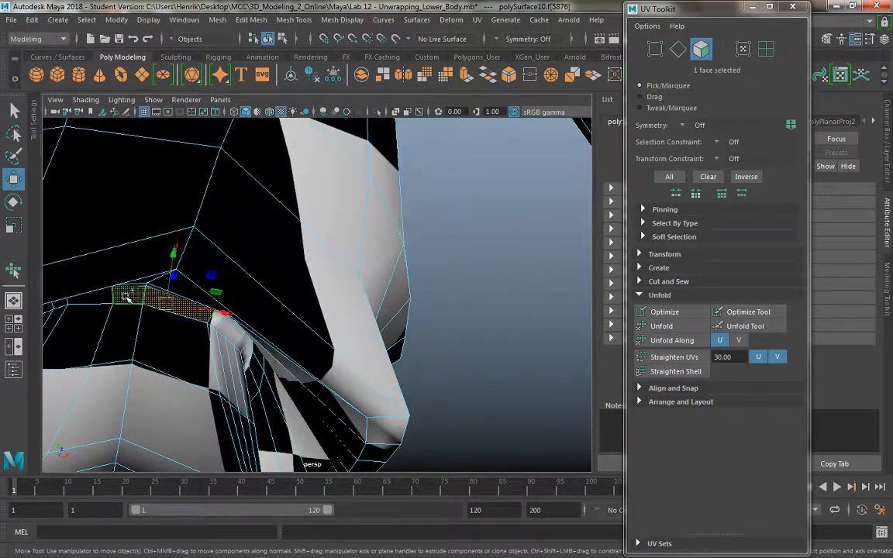
Step: Add the next two face loops down the ankle of the shoe to the selection
{"action": "left_click", "coordinate": [110, 332], "text": "shift"}
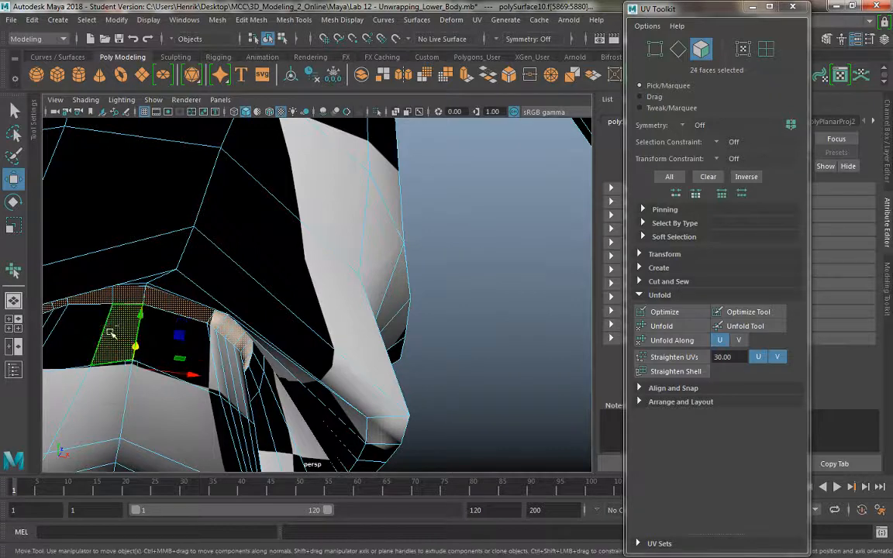
{"action": "double_click", "coordinate": [87, 336], "text": "shift"}
{"action": "left_click_drag", "start_coordinate": [88, 336], "coordinate": [202, 400], "text": "alt"}
{"action": "left_click", "coordinate": [177, 395], "text": "shift"}
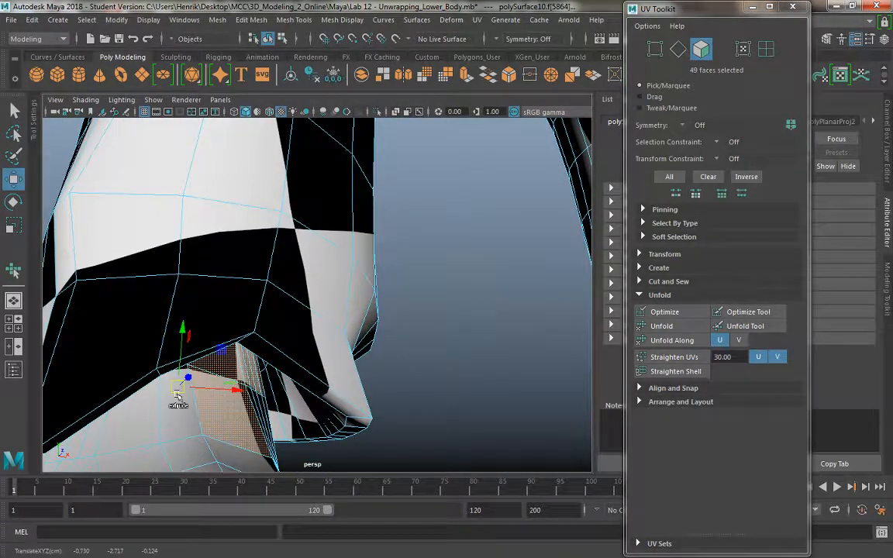
{"action": "left_click", "coordinate": [212, 417], "text": "ctrl"}
{"action": "left_click", "coordinate": [221, 420], "text": "shift"}
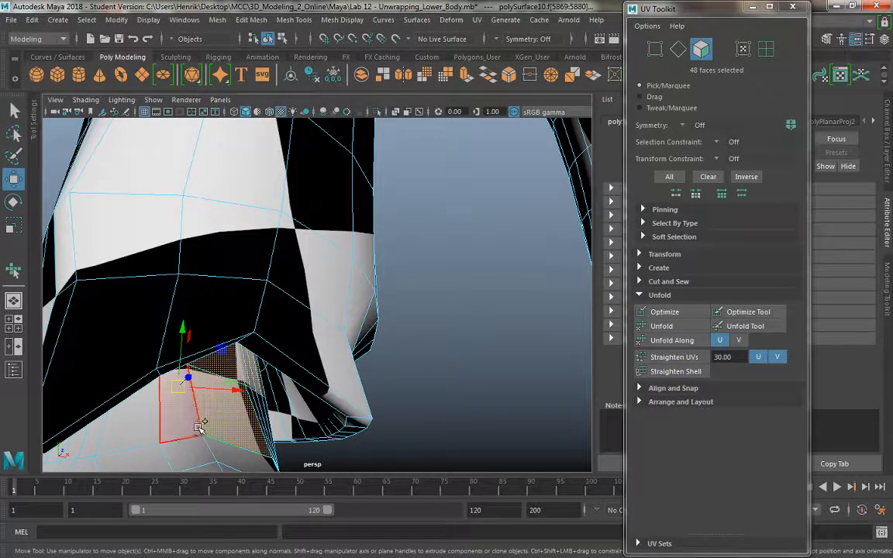
{"action": "double_click", "coordinate": [190, 431], "text": "shift"}
{"action": "left_click_drag", "start_coordinate": [191, 431], "coordinate": [297, 416], "text": "alt"}
{"action": "double_click", "coordinate": [399, 328], "text": "ctrl"}
{"action": "left_click", "coordinate": [372, 324], "text": "shift"}
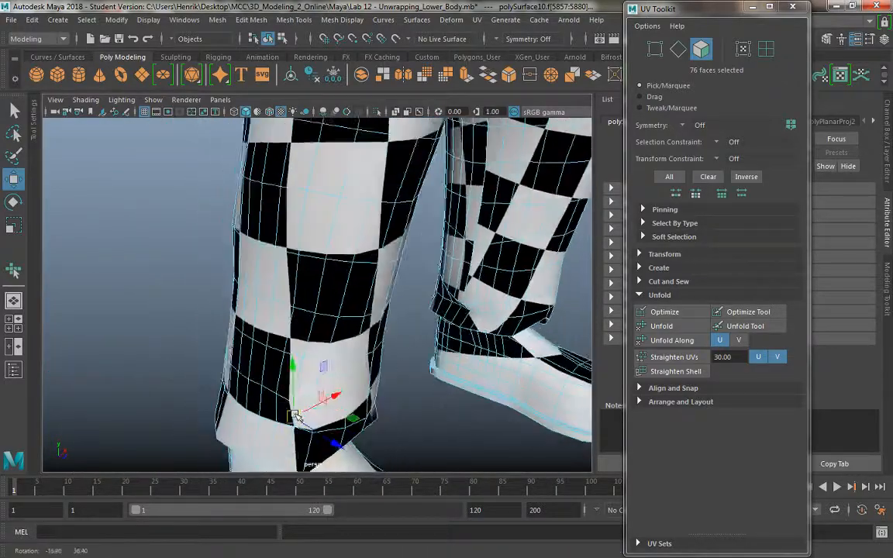
Step: Add the front boundary faces on both sides of the shoe's heel section, running from the ankle toward the sole
{"action": "middle_click_drag", "start_coordinate": [295, 416], "coordinate": [240, 265], "text": "alt"}
{"action": "right_click_drag", "start_coordinate": [239, 265], "coordinate": [383, 376], "text": "alt"}
{"action": "left_click_drag", "start_coordinate": [225, 313], "coordinate": [140, 309], "text": "alt"}
{"action": "middle_click_drag", "start_coordinate": [139, 308], "coordinate": [257, 317], "text": "alt"}
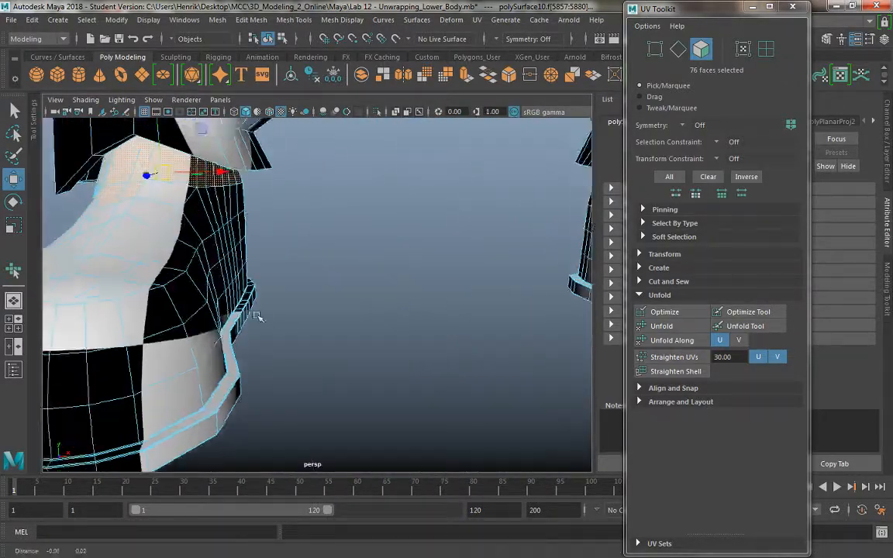
{"action": "right_click_drag", "start_coordinate": [258, 316], "coordinate": [251, 345], "text": "alt"}
{"action": "left_click_drag", "start_coordinate": [251, 345], "coordinate": [199, 318], "text": "alt"}
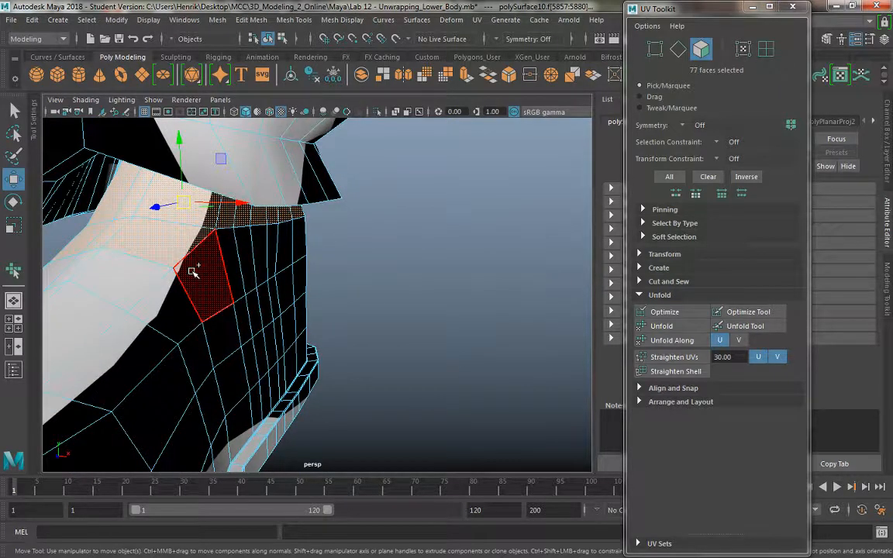
{"action": "left_click_drag", "start_coordinate": [189, 268], "coordinate": [259, 279], "text": "alt"}
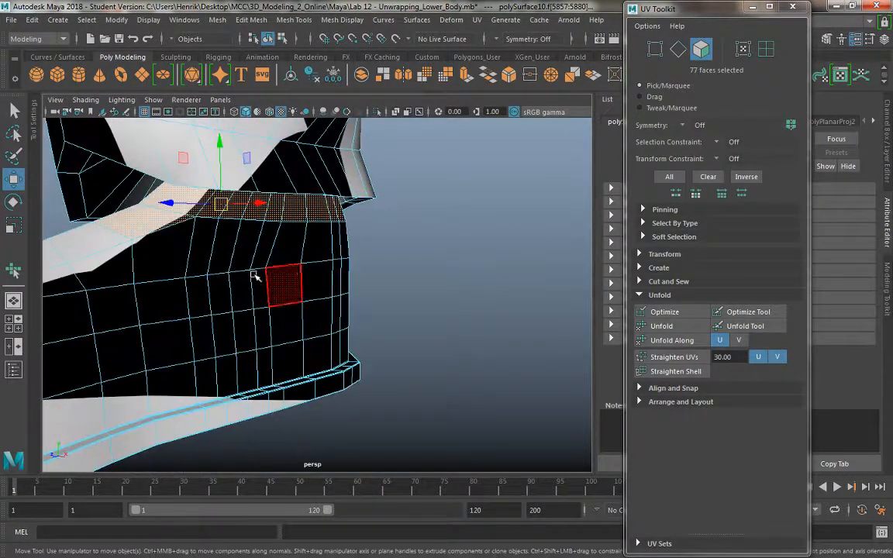
{"action": "left_click", "coordinate": [177, 252], "text": "shift"}
{"action": "left_click_drag", "start_coordinate": [177, 252], "coordinate": [396, 293], "text": "alt"}
{"action": "left_click", "coordinate": [406, 396], "text": "shift"}
{"action": "left_click_drag", "start_coordinate": [408, 388], "coordinate": [388, 418], "text": "alt"}
Step: Extend the selection toward the heel with adjacent vertical columns of faces on the shoe's side
{"action": "double_click", "coordinate": [337, 230], "text": "shift"}
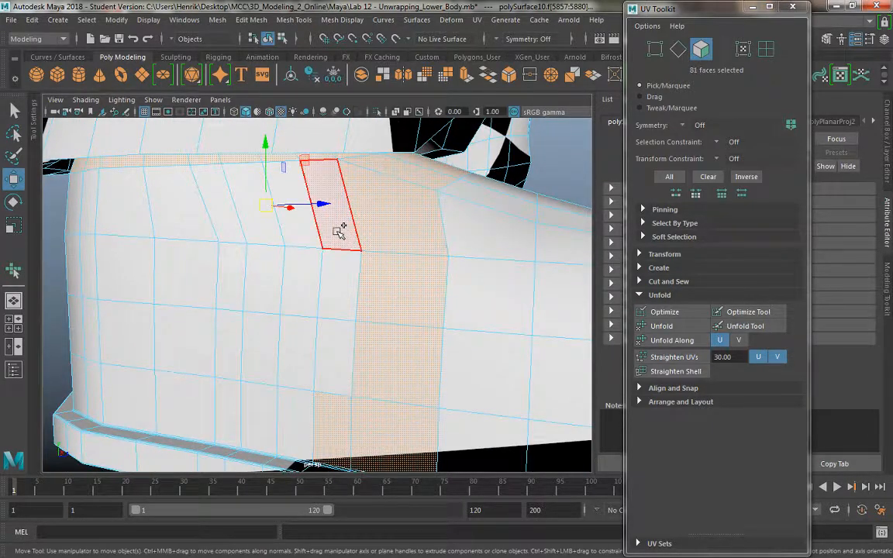
{"action": "left_click", "coordinate": [305, 239], "text": "shift"}
{"action": "left_click", "coordinate": [297, 424], "text": "shift"}
{"action": "double_click", "coordinate": [297, 424], "text": "shift"}
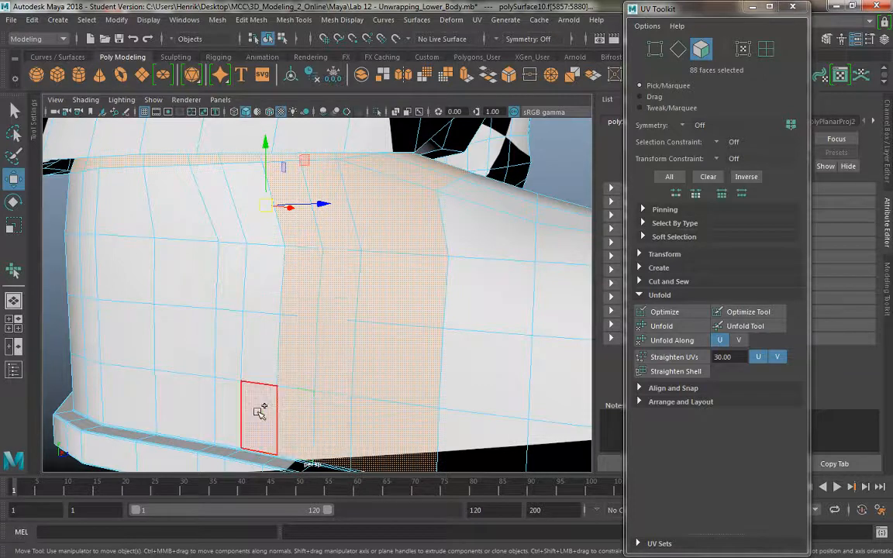
{"action": "left_click", "coordinate": [259, 411], "text": "shift"}
{"action": "double_click", "coordinate": [247, 211], "text": "shift"}
{"action": "left_click", "coordinate": [220, 203], "text": "shift"}
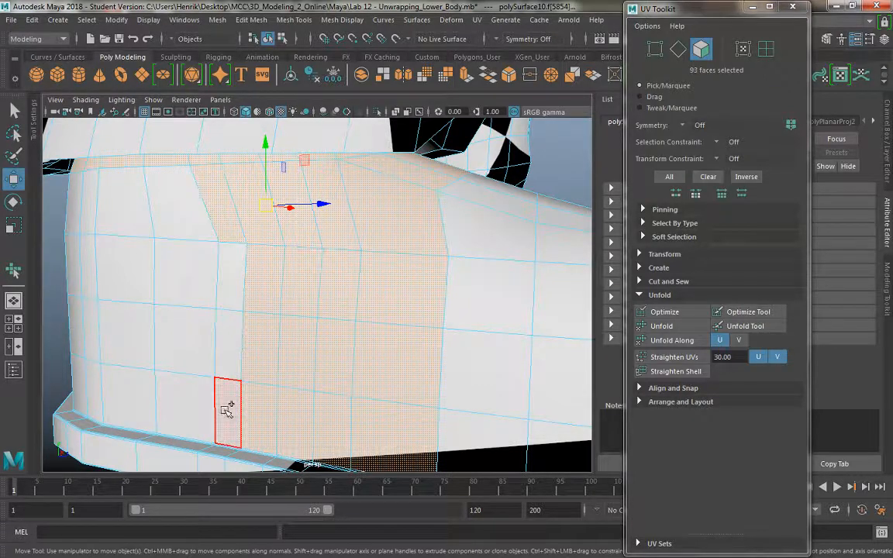
{"action": "double_click", "coordinate": [227, 408], "text": "shift"}
Step: Turn on the smooth mesh preview and add the narrow row of faces above the sole around the heel
{"action": "left_click_drag", "start_coordinate": [178, 275], "coordinate": [220, 257], "text": "alt"}
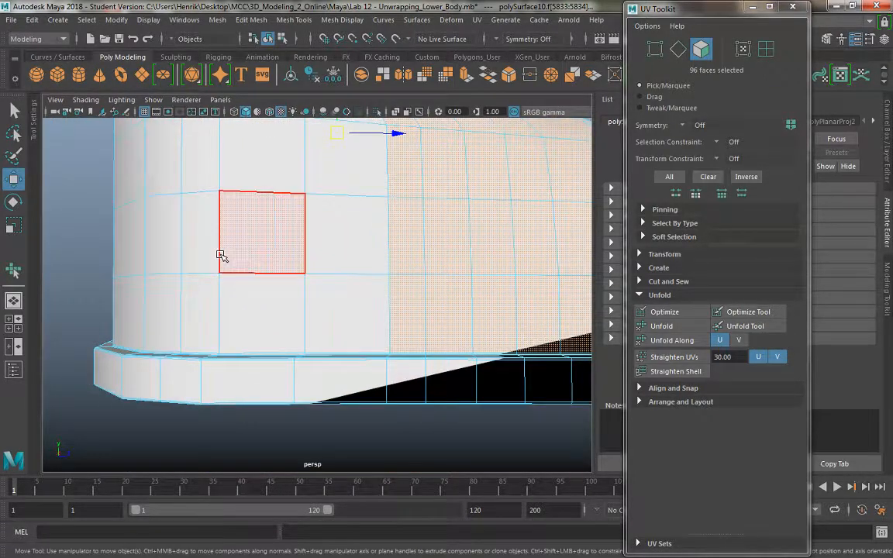
{"action": "key", "text": "3"}
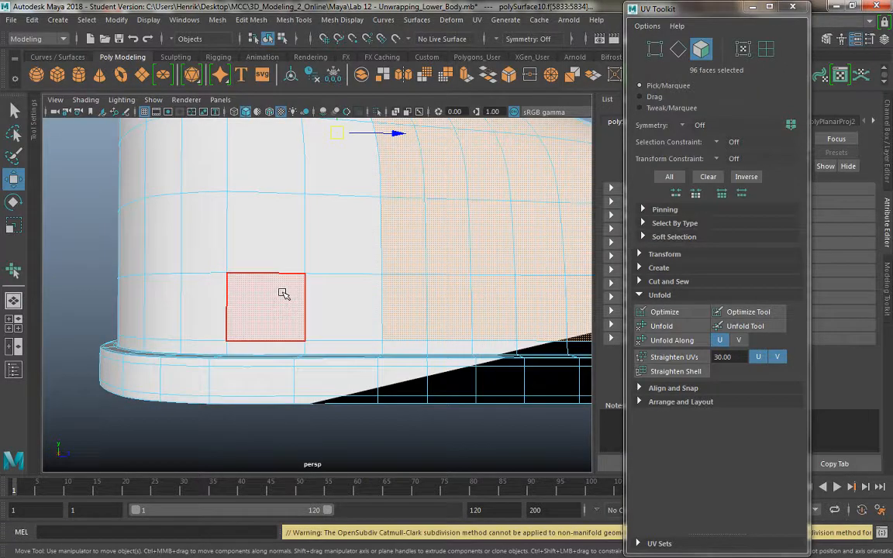
{"action": "left_click_drag", "start_coordinate": [283, 293], "coordinate": [284, 308], "text": "alt"}
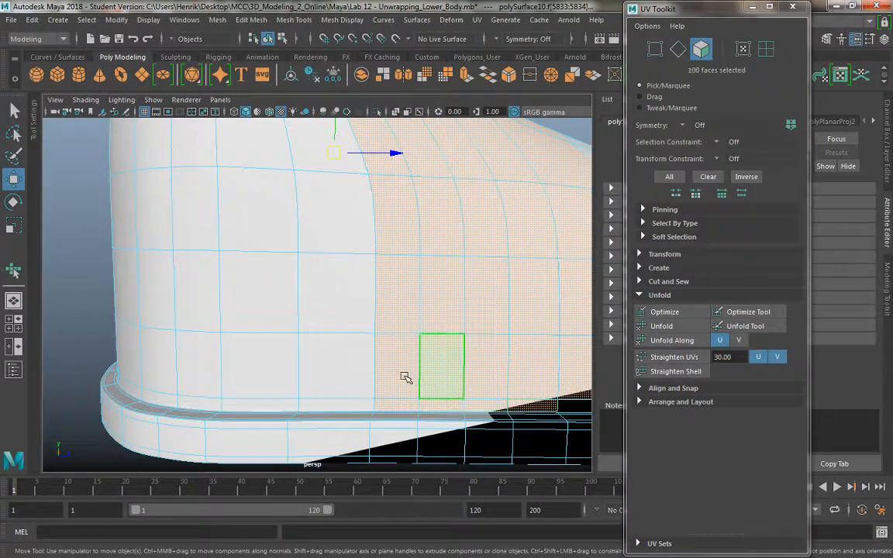
{"action": "middle_click_drag", "start_coordinate": [405, 376], "coordinate": [363, 371], "text": "alt"}
{"action": "left_click", "coordinate": [219, 350], "text": "shift"}
{"action": "middle_click_drag", "start_coordinate": [183, 281], "coordinate": [275, 283], "text": "alt"}
{"action": "middle_click_drag", "start_coordinate": [340, 317], "coordinate": [312, 317], "text": "alt"}
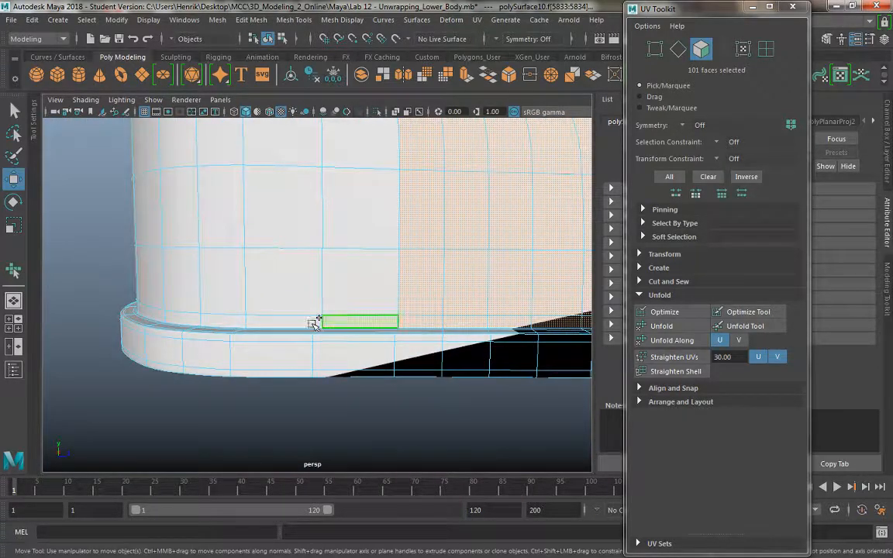
{"action": "left_click_drag", "start_coordinate": [208, 316], "coordinate": [451, 328], "text": "alt"}
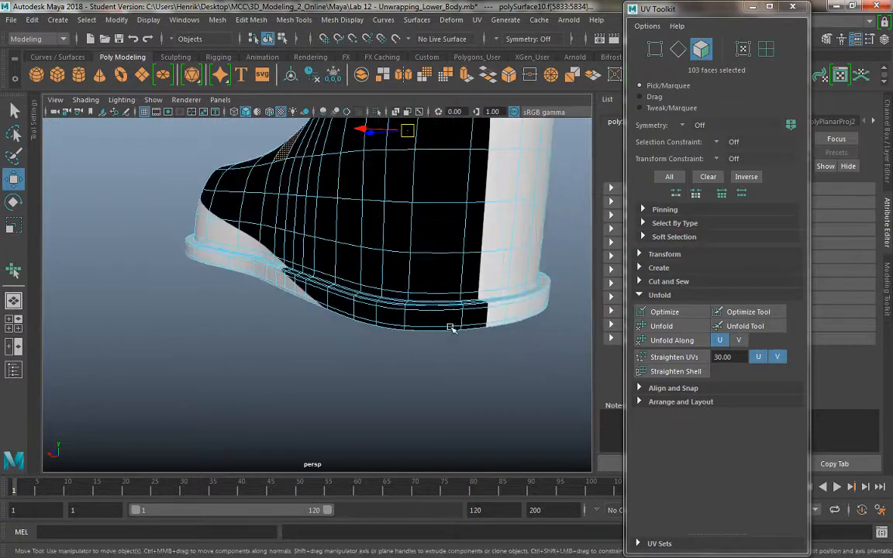
{"action": "double_click", "coordinate": [299, 269], "text": "shift"}
{"action": "left_click_drag", "start_coordinate": [327, 298], "coordinate": [412, 294], "text": "alt"}
{"action": "double_click", "coordinate": [188, 268], "text": "shift"}
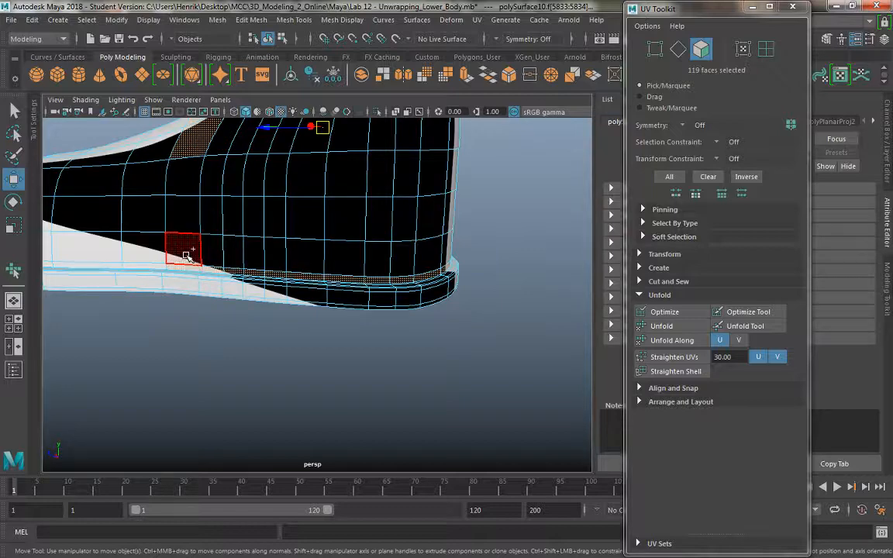
Step: Turn off the smooth mesh preview and add the next row of faces above the sole around the heel
{"action": "left_click_drag", "start_coordinate": [435, 347], "coordinate": [391, 247], "text": "alt"}
{"action": "key", "text": "1"}
{"action": "double_click", "coordinate": [392, 245], "text": "shift"}
{"action": "left_click_drag", "start_coordinate": [400, 362], "coordinate": [288, 256], "text": "alt"}
Step: Add the middle row of faces around the heel, and fill the column at the selection's front edge
{"action": "left_click", "coordinate": [388, 256], "text": "shift"}
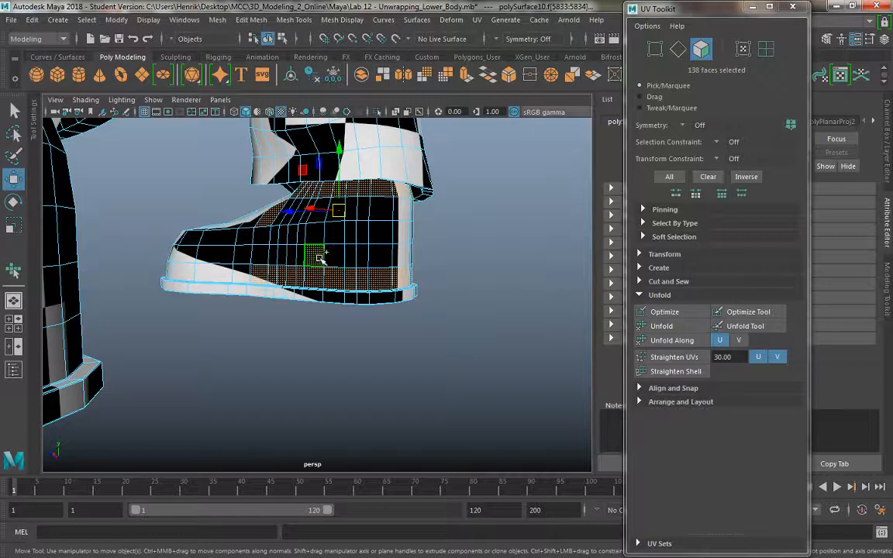
{"action": "double_click", "coordinate": [320, 258], "text": "shift"}
{"action": "key", "text": "ctrl+z"}
{"action": "left_click_drag", "start_coordinate": [398, 312], "coordinate": [101, 313], "text": "alt"}
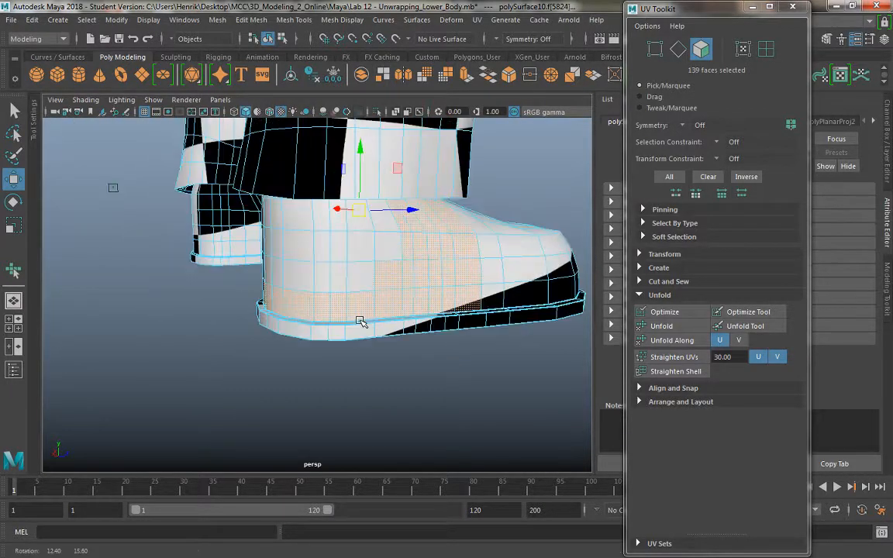
{"action": "left_click_drag", "start_coordinate": [344, 299], "coordinate": [487, 299], "text": "alt"}
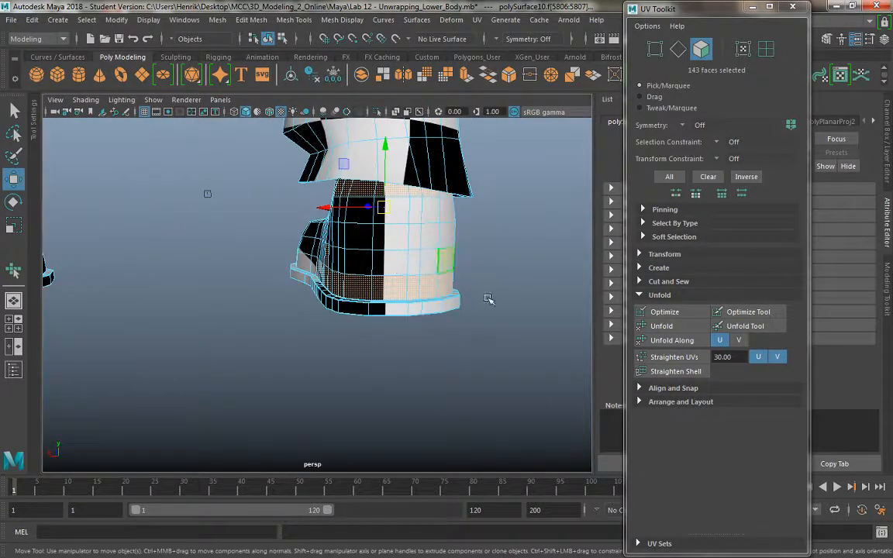
{"action": "double_click", "coordinate": [391, 268], "text": "shift"}
{"action": "left_click_drag", "start_coordinate": [354, 272], "coordinate": [496, 286], "text": "alt"}
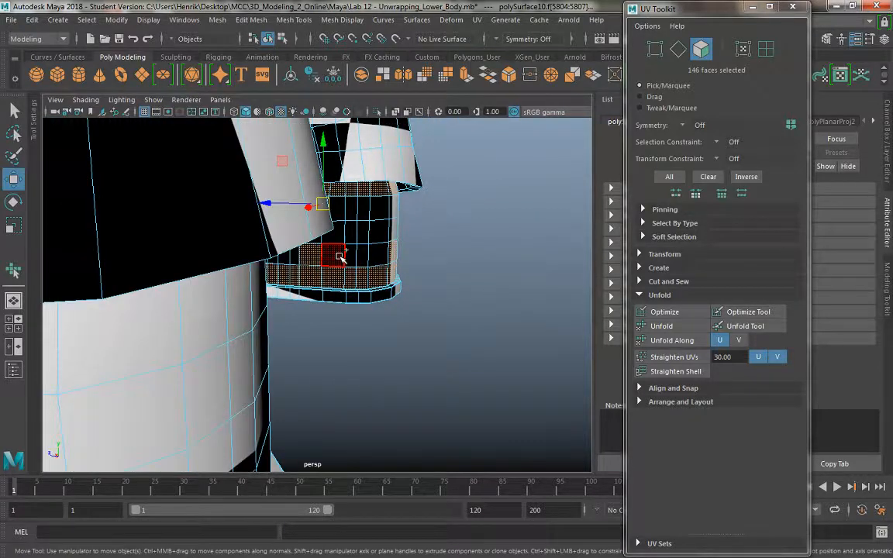
{"action": "double_click", "coordinate": [339, 255], "text": "shift"}
{"action": "left_click_drag", "start_coordinate": [383, 289], "coordinate": [454, 291], "text": "alt"}
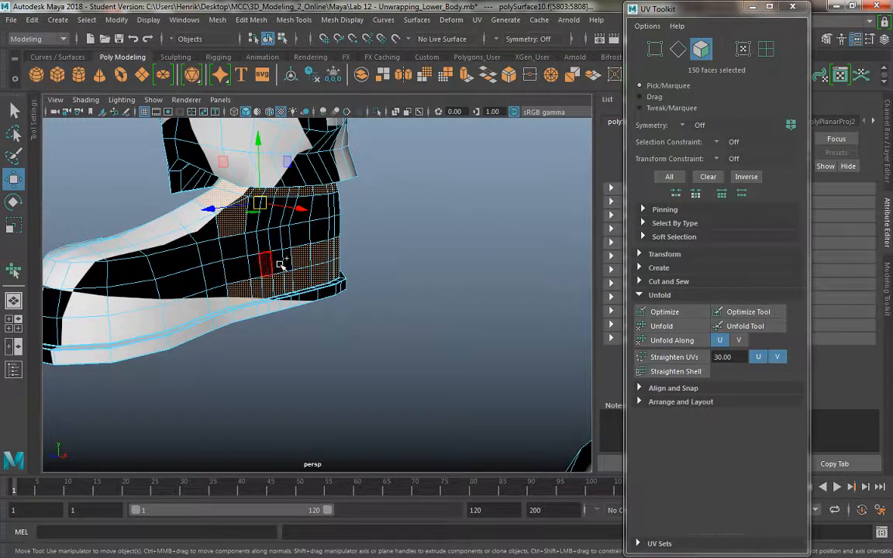
{"action": "double_click", "coordinate": [233, 267], "text": "shift"}
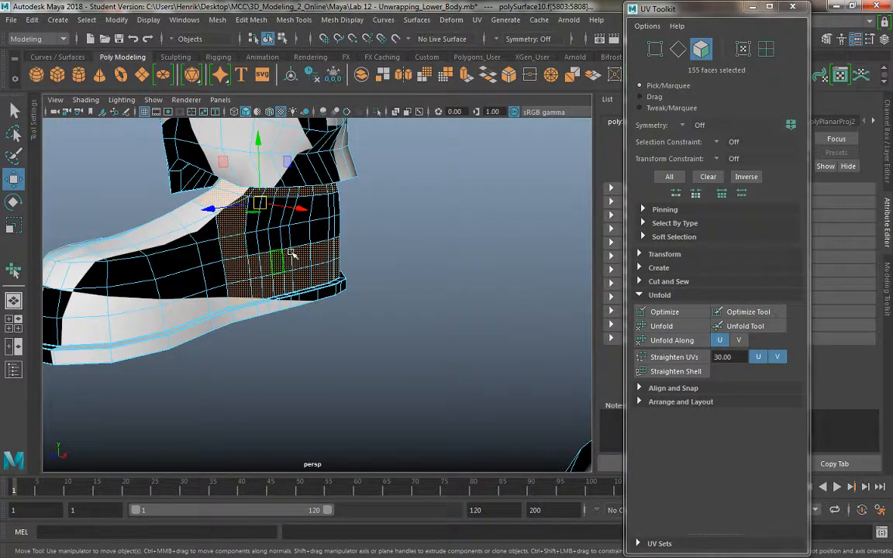
Step: Switch to untextured shading and fill in the remaining upper rows of heel faces up to the ankle collar
{"action": "left_click_drag", "start_coordinate": [291, 253], "coordinate": [116, 247], "text": "alt"}
{"action": "left_click", "coordinate": [335, 233], "text": "shift"}
{"action": "double_click", "coordinate": [374, 235], "text": "shift"}
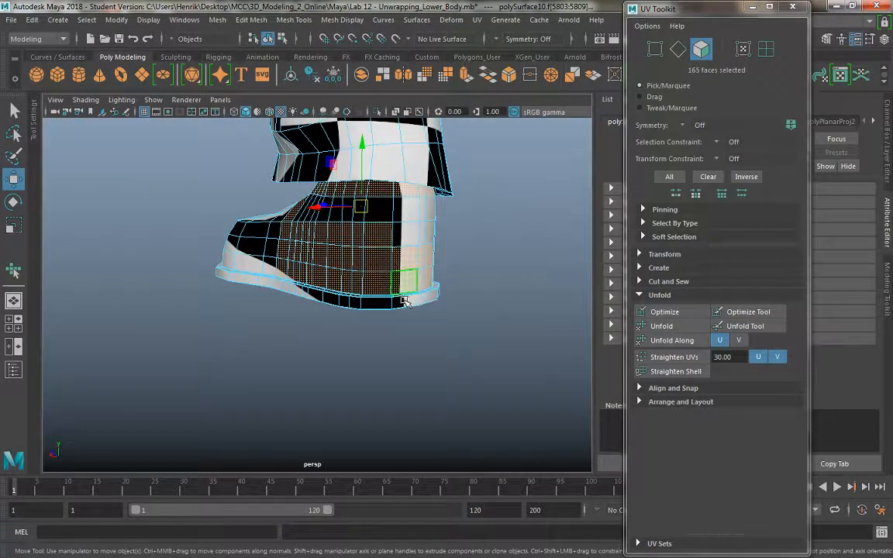
{"action": "key", "text": "5"}
{"action": "mouse_move", "coordinate": [392, 294]}
{"action": "left_mouse_down", "text": "alt"}
{"action": "mouse_move", "coordinate": [376, 217]}
{"action": "mouse_move", "coordinate": [365, 226]}
{"action": "left_mouse_up", "text": "alt"}
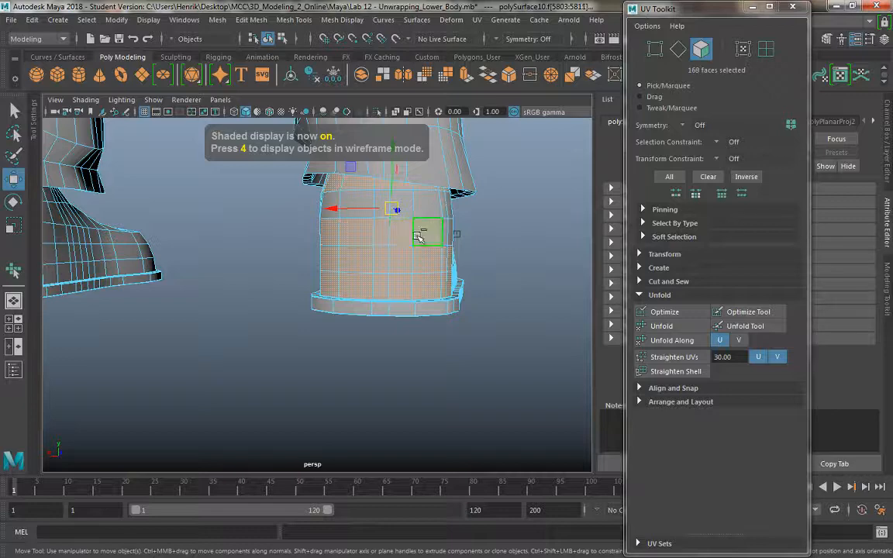
{"action": "left_click_drag", "start_coordinate": [419, 236], "coordinate": [295, 244], "text": "alt"}
{"action": "left_click", "coordinate": [266, 236], "text": "shift"}
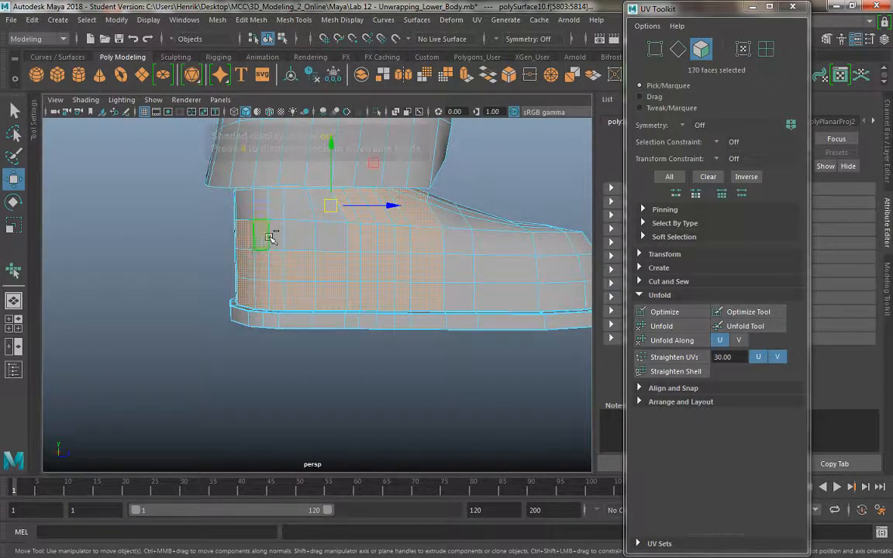
{"action": "left_click", "coordinate": [299, 202], "text": "shift"}
{"action": "left_click_drag", "start_coordinate": [299, 202], "coordinate": [498, 226], "text": "alt"}
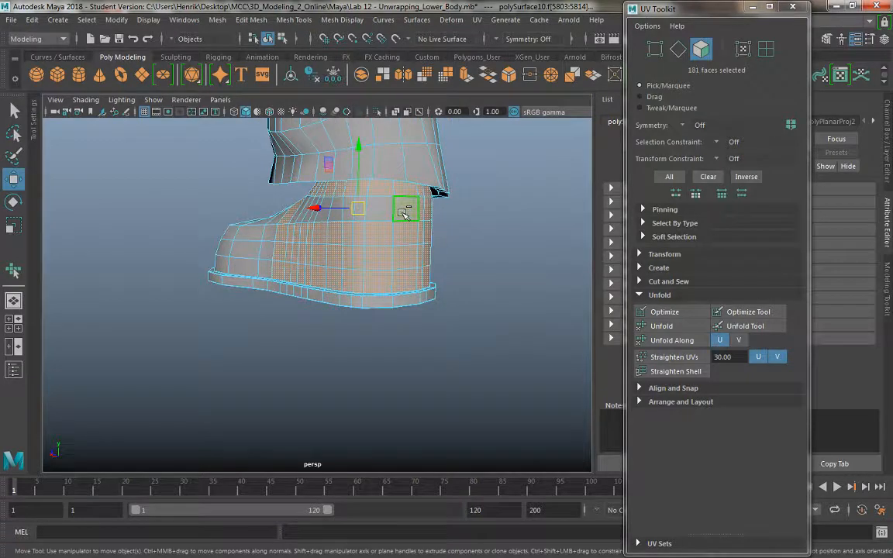
Step: Add the missing faces along the front edge of the selected heel section on both sides of the shoe
{"action": "left_click_drag", "start_coordinate": [334, 217], "coordinate": [419, 236], "text": "alt"}
{"action": "left_click_drag", "start_coordinate": [289, 217], "coordinate": [372, 294], "text": "alt"}
{"action": "left_click", "coordinate": [252, 224], "text": "shift"}
{"action": "left_click", "coordinate": [308, 409], "text": "shift"}
{"action": "left_click_drag", "start_coordinate": [358, 365], "coordinate": [390, 359], "text": "alt"}
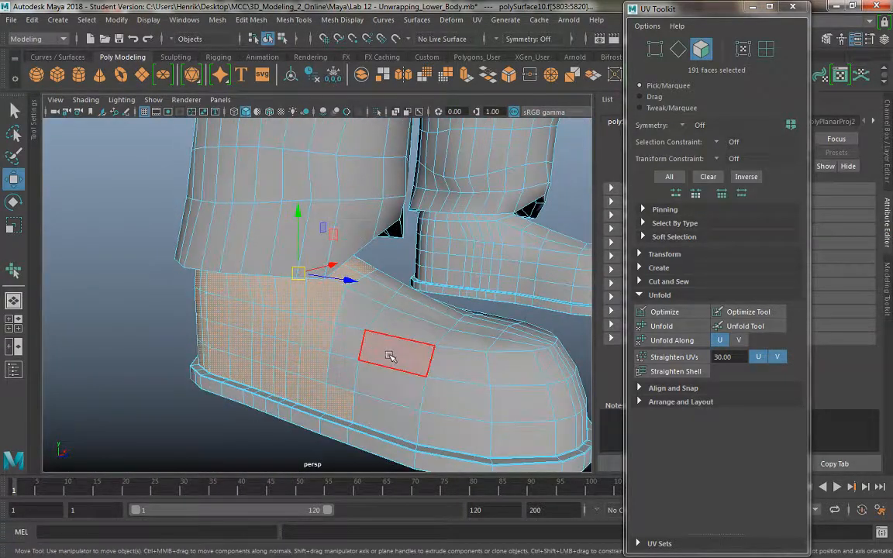
Step: Turn on the smooth mesh preview and add the column of shoe faces just forward of the selected heel section on both sides
{"action": "key", "text": "3"}
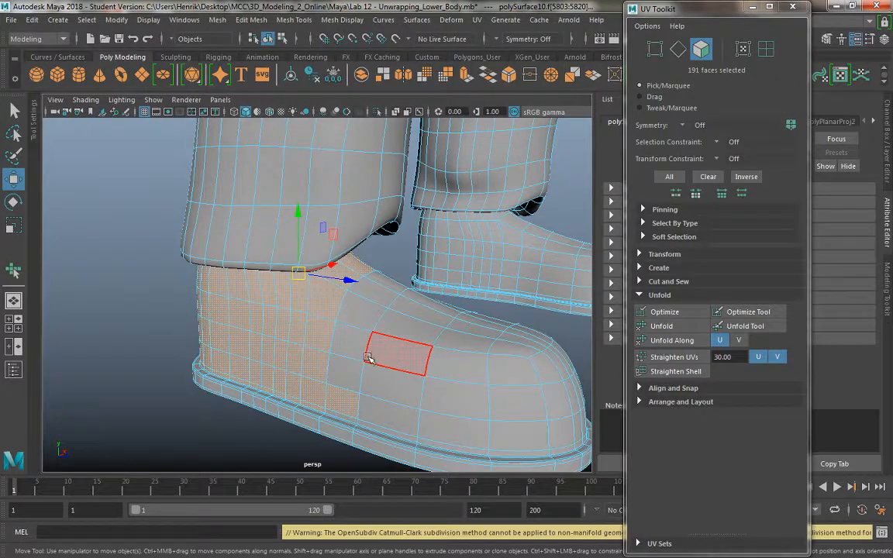
{"action": "left_click_drag", "start_coordinate": [369, 358], "coordinate": [327, 352], "text": "alt"}
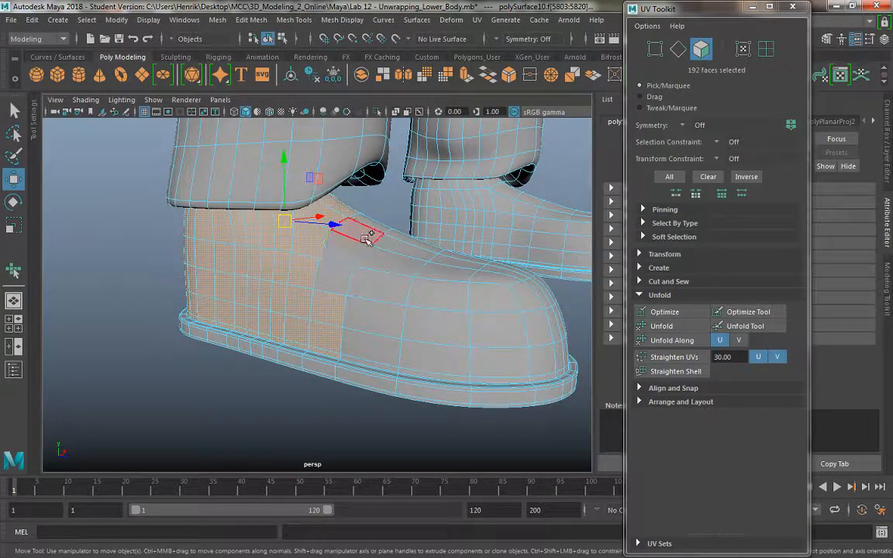
{"action": "left_click_drag", "start_coordinate": [414, 316], "coordinate": [246, 281], "text": "alt"}
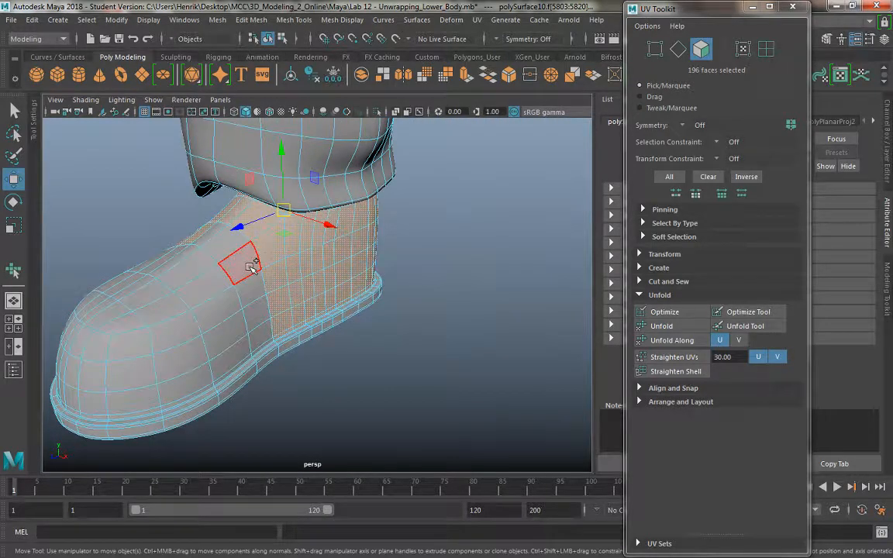
{"action": "double_click", "coordinate": [260, 344], "text": "shift"}
{"action": "left_click_drag", "start_coordinate": [260, 344], "coordinate": [237, 330], "text": "alt"}
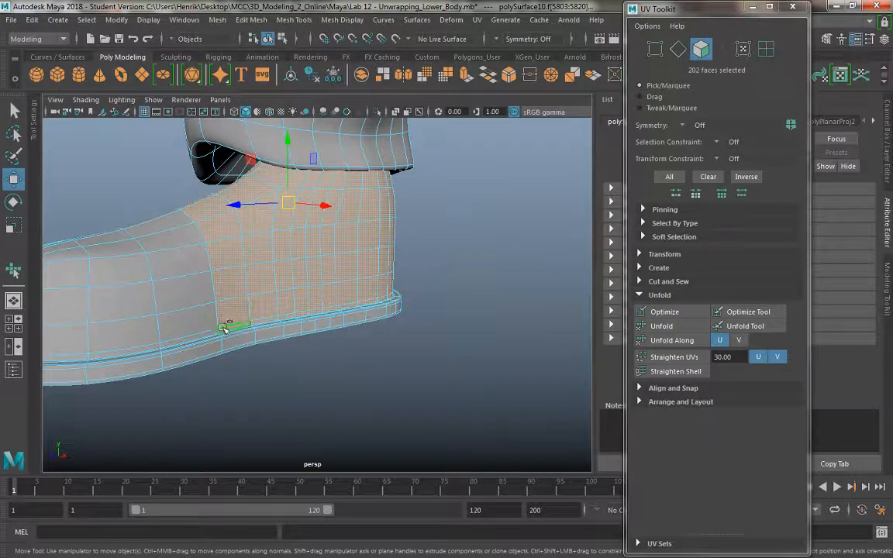
{"action": "left_click", "coordinate": [211, 332], "text": "shift"}
Step: Fill in the faces across the instep and the remaining outer-side faces just above the sole
{"action": "left_click_drag", "start_coordinate": [235, 293], "coordinate": [328, 301], "text": "alt"}
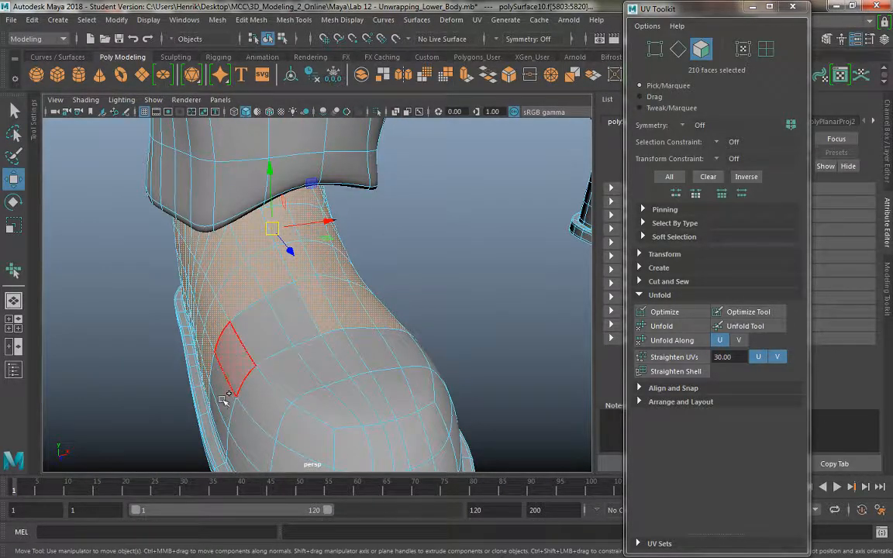
{"action": "left_click_drag", "start_coordinate": [333, 324], "coordinate": [418, 304], "text": "alt"}
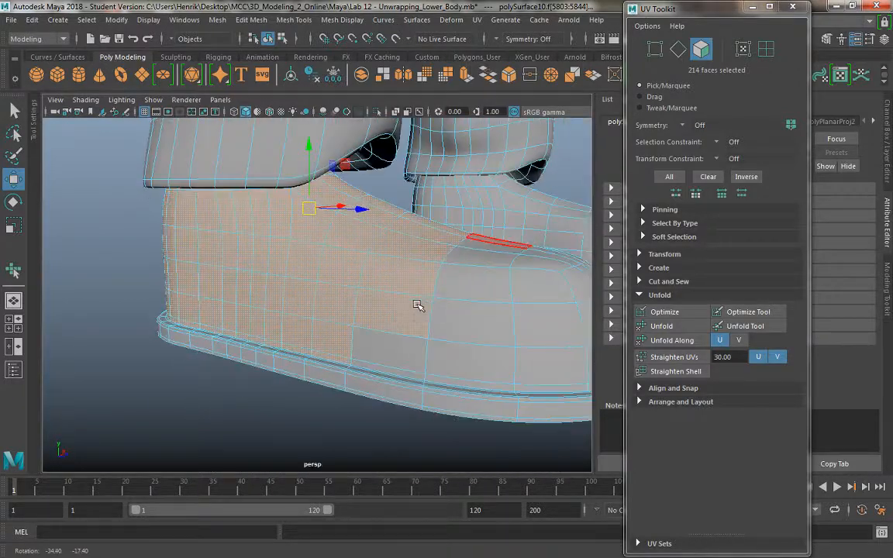
{"action": "double_click", "coordinate": [385, 367], "text": "shift"}
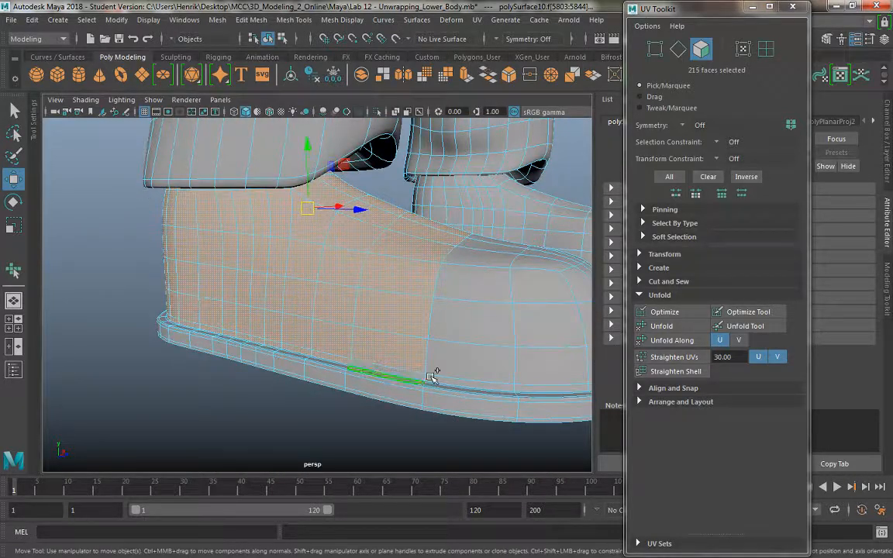
{"action": "left_click", "coordinate": [453, 376], "text": "shift"}
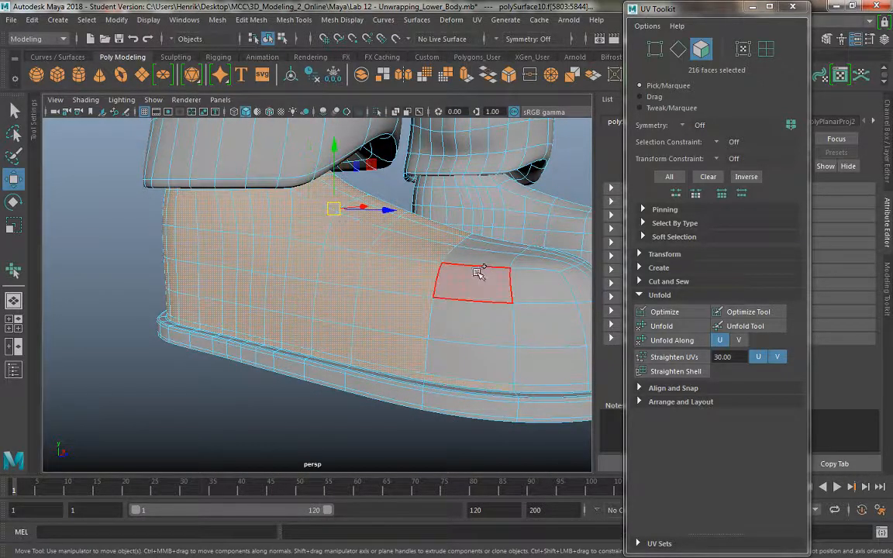
Step: Extend the selection along both sides of the shoe toward the toe, including the thin faces bordering the sole
{"action": "left_click_drag", "start_coordinate": [468, 349], "coordinate": [263, 353], "text": "alt"}
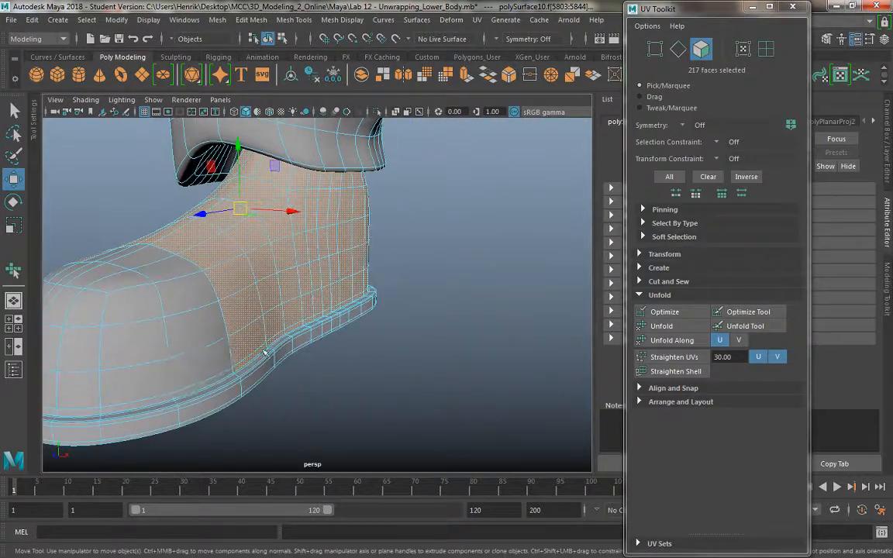
{"action": "left_click", "coordinate": [210, 361], "text": "shift"}
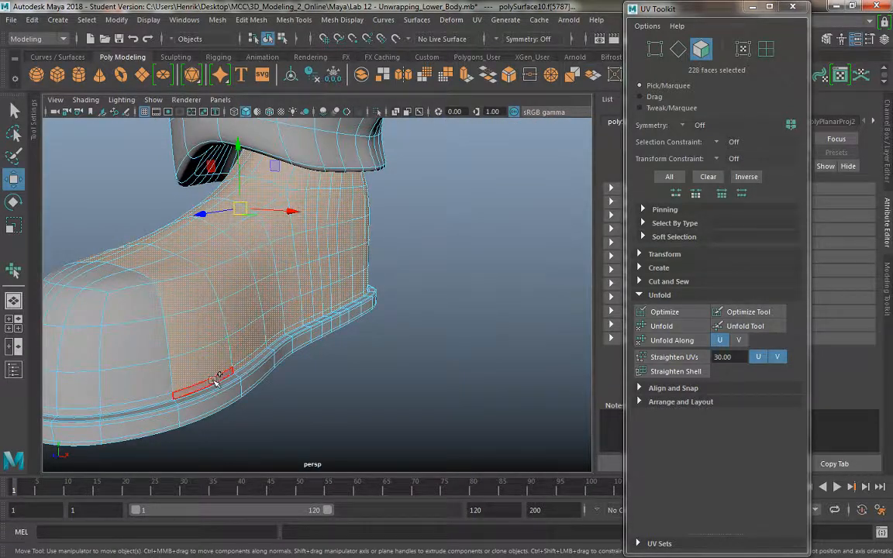
{"action": "left_click", "coordinate": [234, 380], "text": "shift"}
{"action": "left_click_drag", "start_coordinate": [234, 380], "coordinate": [403, 378], "text": "alt"}
{"action": "left_click", "coordinate": [408, 355], "text": "shift"}
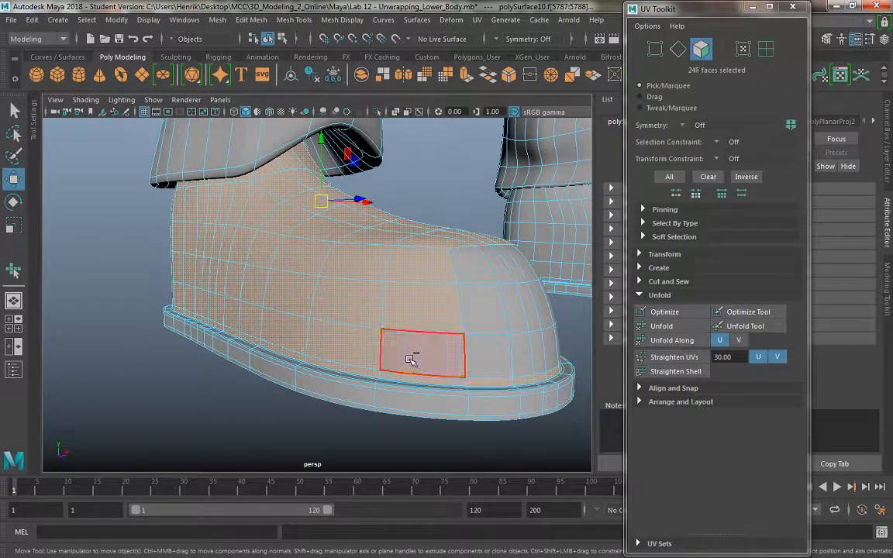
Step: Add the faces over the top and front of the toe cap to cover the shoe's upper
{"action": "left_click", "coordinate": [473, 260], "text": "shift"}
{"action": "left_click_drag", "start_coordinate": [473, 260], "coordinate": [329, 322], "text": "alt"}
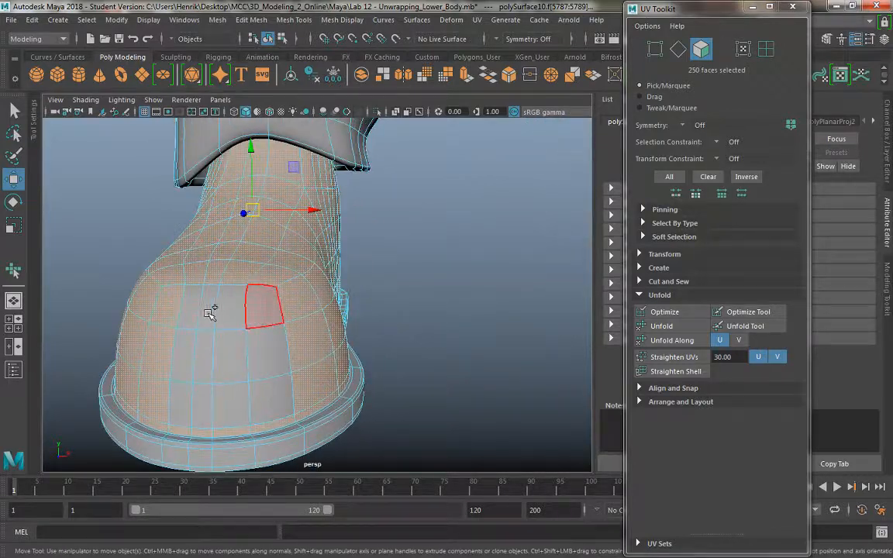
{"action": "mouse_move", "coordinate": [193, 313]}
{"action": "left_mouse_down", "text": "shift"}
{"action": "mouse_move", "coordinate": [266, 313]}
{"action": "mouse_move", "coordinate": [264, 357]}
{"action": "mouse_move", "coordinate": [192, 358]}
{"action": "mouse_move", "coordinate": [188, 402]}
{"action": "mouse_move", "coordinate": [271, 399]}
{"action": "left_mouse_up", "text": "shift"}
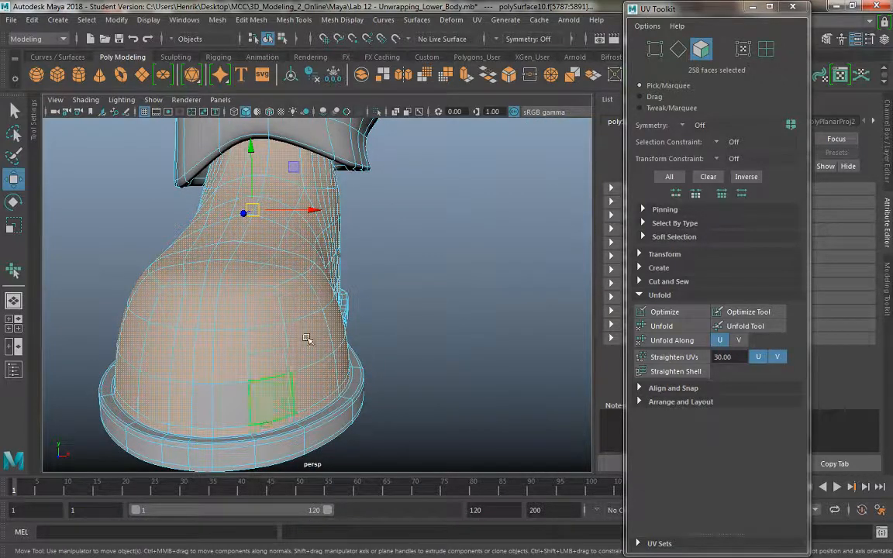
Step: View the shoe from the front and create a camera-based UV projection for the selected upper faces
{"action": "middle_click_drag", "start_coordinate": [390, 357], "coordinate": [395, 358], "text": "alt"}
{"action": "left_click_drag", "start_coordinate": [395, 359], "coordinate": [329, 313], "text": "alt"}
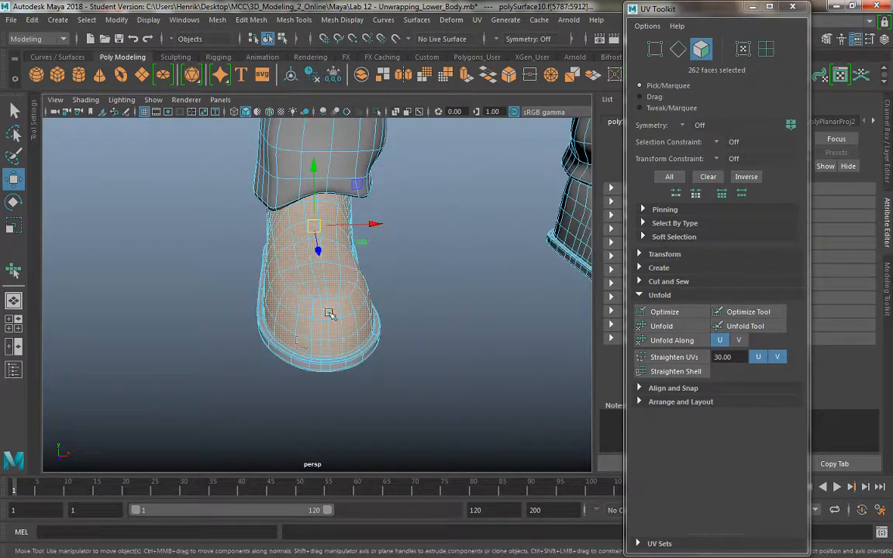
{"action": "key", "text": "space"}
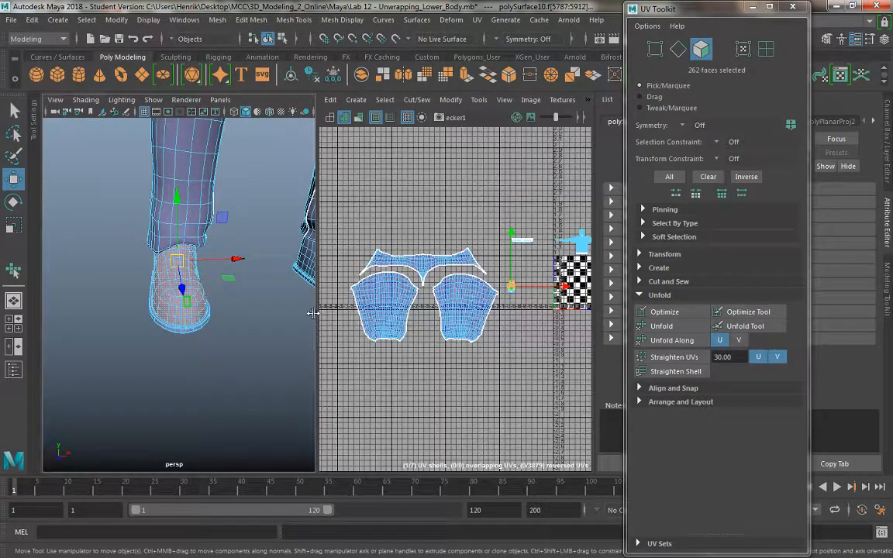
{"action": "middle_click_drag", "start_coordinate": [503, 357], "coordinate": [413, 357], "text": "alt"}
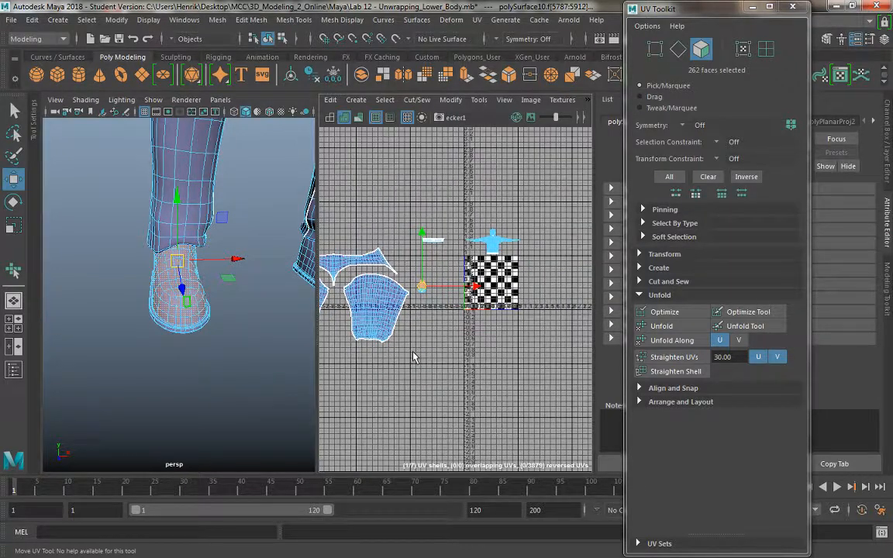
{"action": "left_click_drag", "start_coordinate": [161, 312], "coordinate": [162, 296], "text": "alt"}
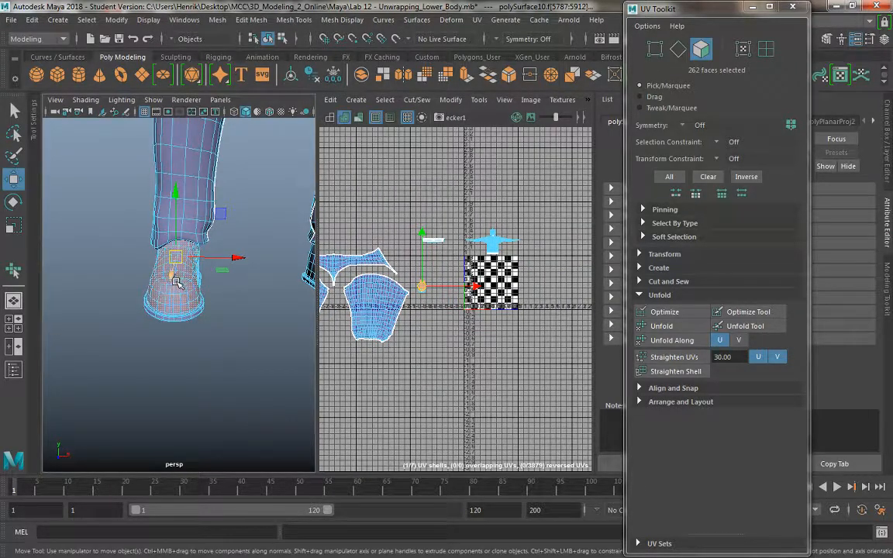
{"action": "key", "text": "space"}
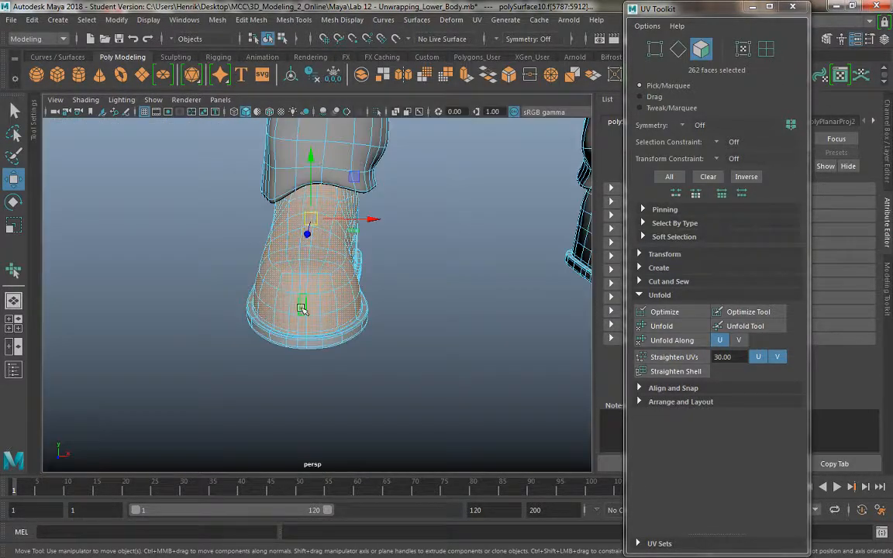
{"action": "left_click_drag", "start_coordinate": [303, 299], "coordinate": [314, 294], "text": "alt"}
{"action": "key", "text": "space"}
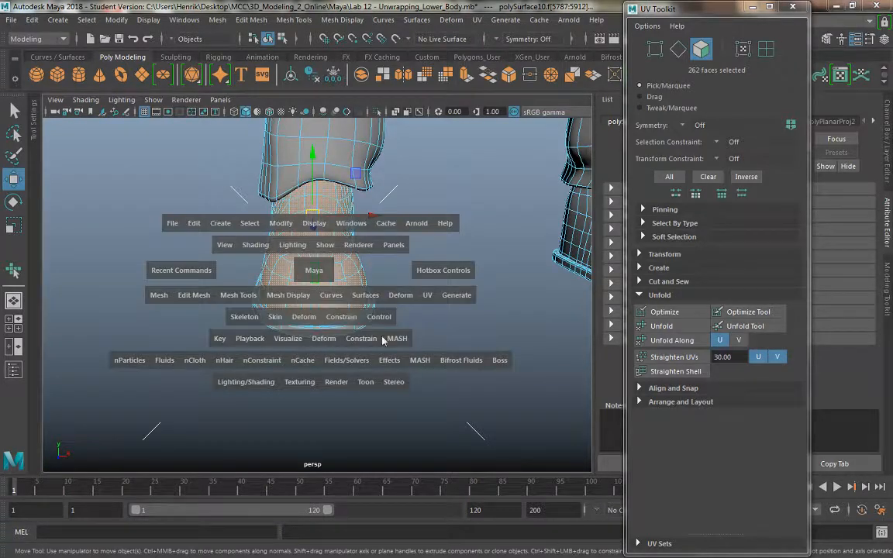
{"action": "left_click", "coordinate": [427, 296]}
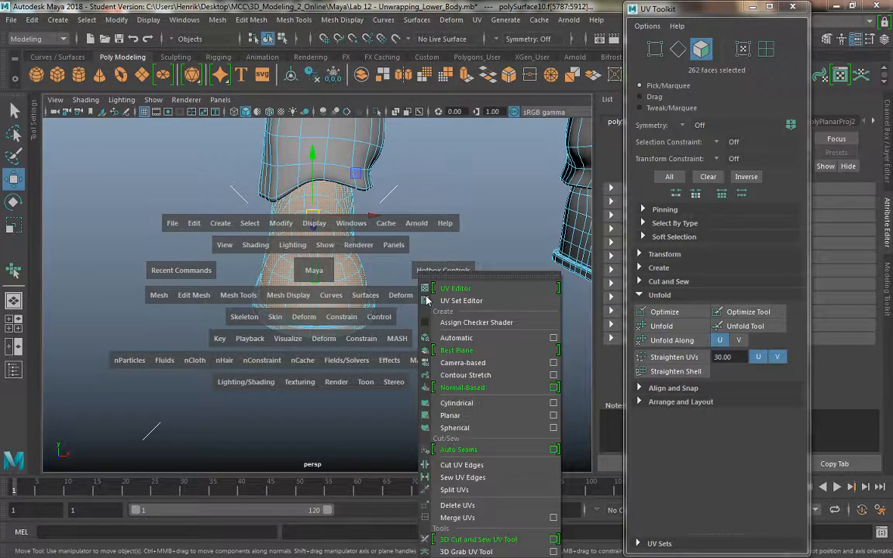
{"action": "left_click", "coordinate": [457, 363]}
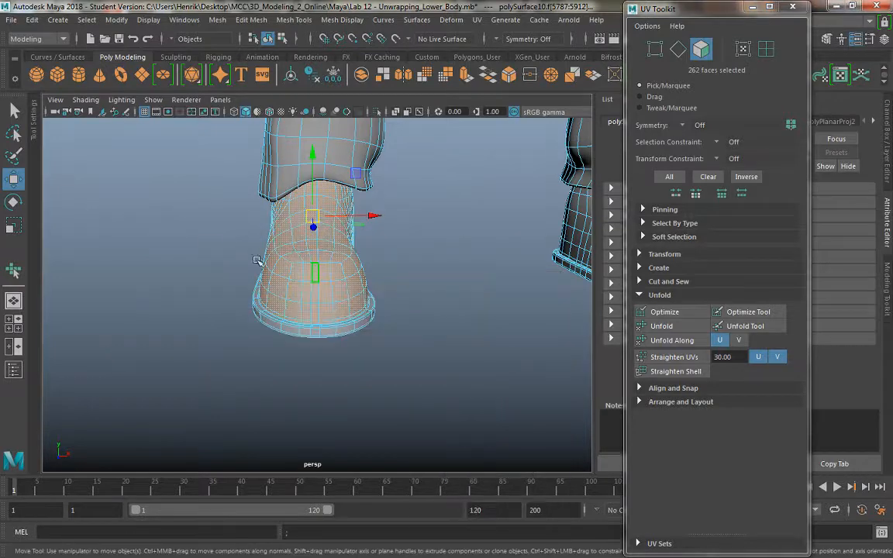
Step: With the smooth mesh preview on, select the vertical edges running up the middle of the shoe's heel
{"action": "left_click_drag", "start_coordinate": [241, 254], "coordinate": [347, 313], "text": "alt"}
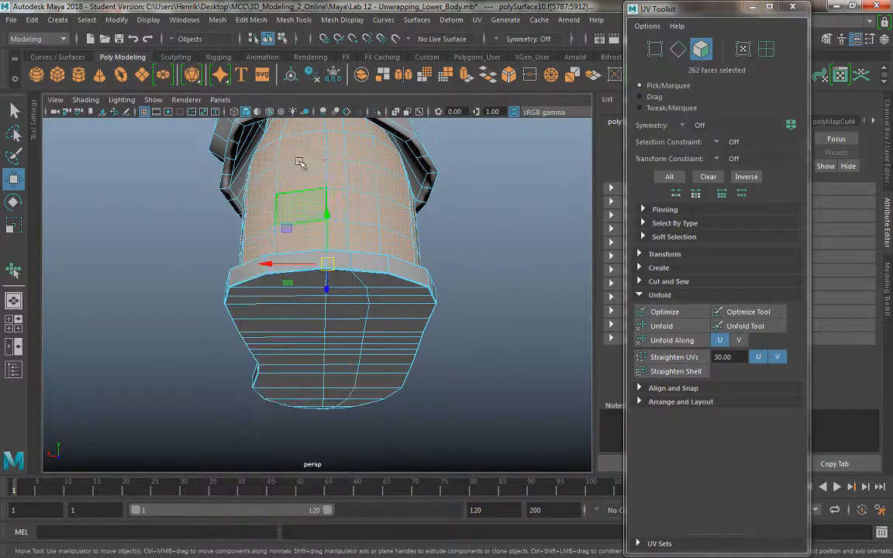
{"action": "key", "text": "3"}
{"action": "left_click_drag", "start_coordinate": [337, 246], "coordinate": [352, 396], "text": "alt"}
{"action": "left_click", "coordinate": [347, 389]}
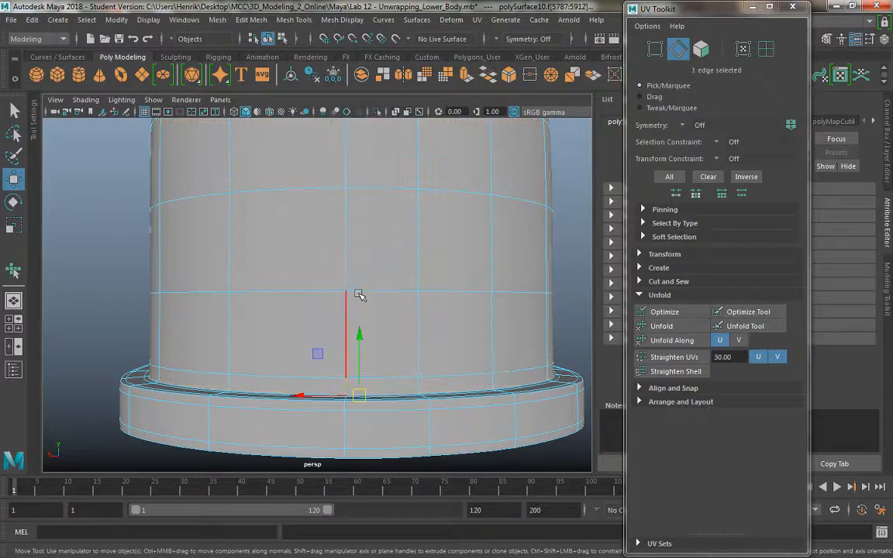
{"action": "middle_click_drag", "start_coordinate": [359, 208], "coordinate": [357, 391], "text": "alt"}
{"action": "double_click", "coordinate": [337, 288], "text": "shift"}
Step: Add the remaining heel seam edges up to the ankle opening beneath the trouser cuff, and turn off the smooth mesh preview
{"action": "left_click_drag", "start_coordinate": [371, 276], "coordinate": [334, 241], "text": "alt"}
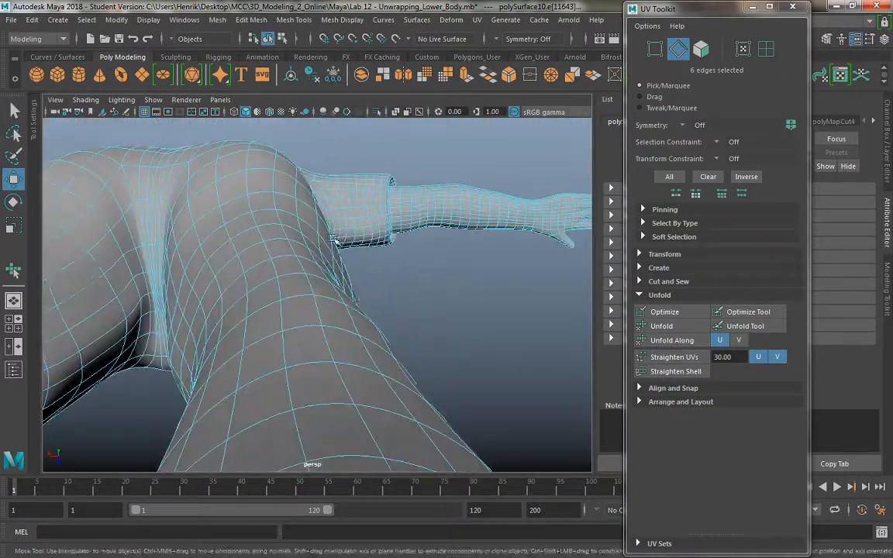
{"action": "right_click_drag", "start_coordinate": [335, 240], "coordinate": [345, 260], "text": "alt"}
{"action": "left_click_drag", "start_coordinate": [345, 260], "coordinate": [294, 285], "text": "alt"}
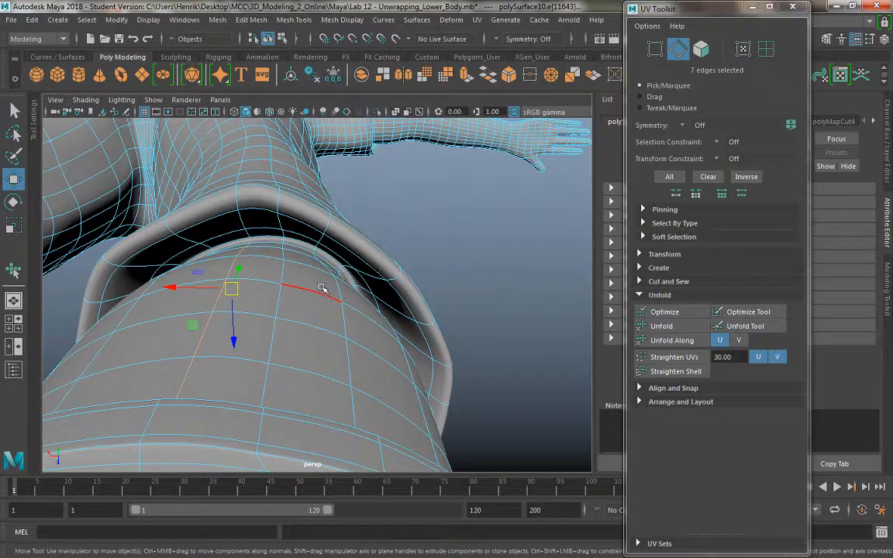
{"action": "left_click_drag", "start_coordinate": [322, 288], "coordinate": [332, 291], "text": "alt"}
{"action": "left_click", "coordinate": [271, 266], "text": "shift"}
{"action": "right_click_drag", "start_coordinate": [271, 263], "coordinate": [280, 309], "text": "alt"}
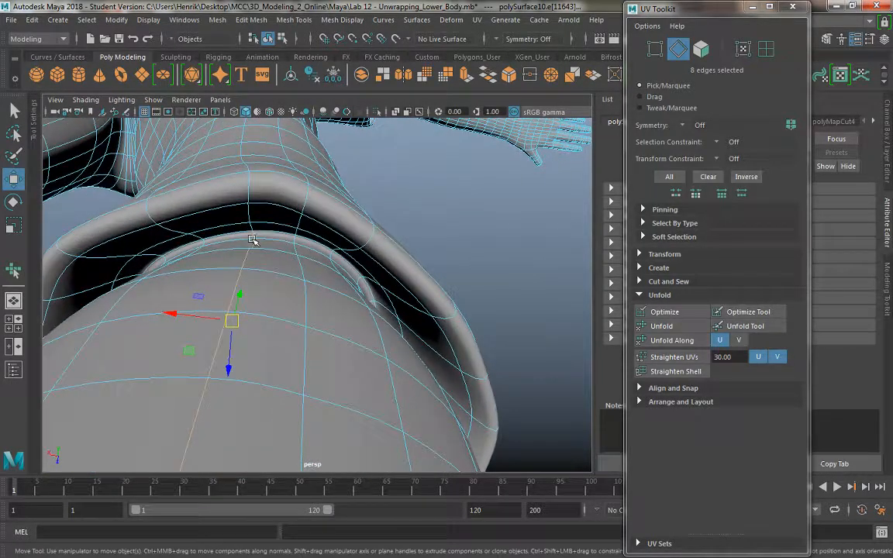
{"action": "key", "text": "1"}
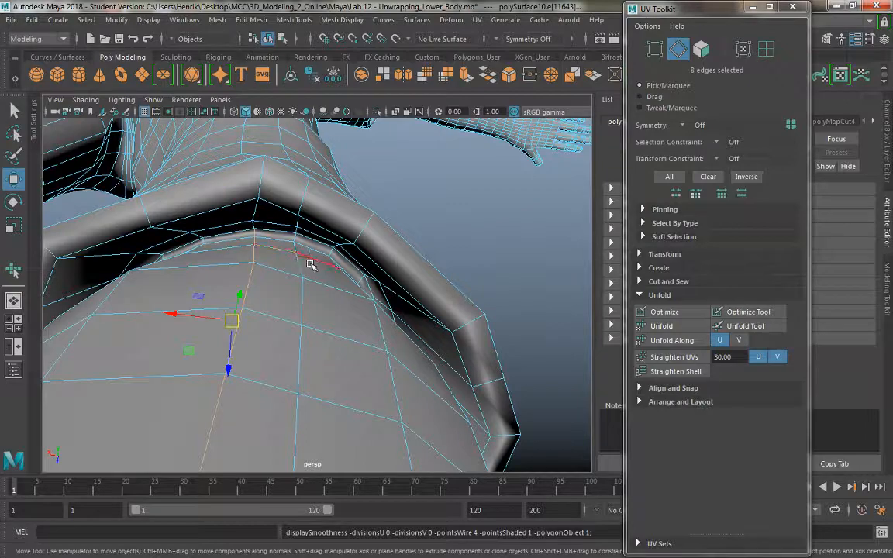
{"action": "left_click_drag", "start_coordinate": [309, 264], "coordinate": [289, 275], "text": "alt"}
{"action": "right_click_drag", "start_coordinate": [289, 275], "coordinate": [254, 279], "text": "alt"}
Step: Use Move UV Shell to place the shoe upper's shell in the empty area below the checker texture, beside the trouser leg shell
{"action": "left_click_drag", "start_coordinate": [317, 364], "coordinate": [449, 392], "text": "alt"}
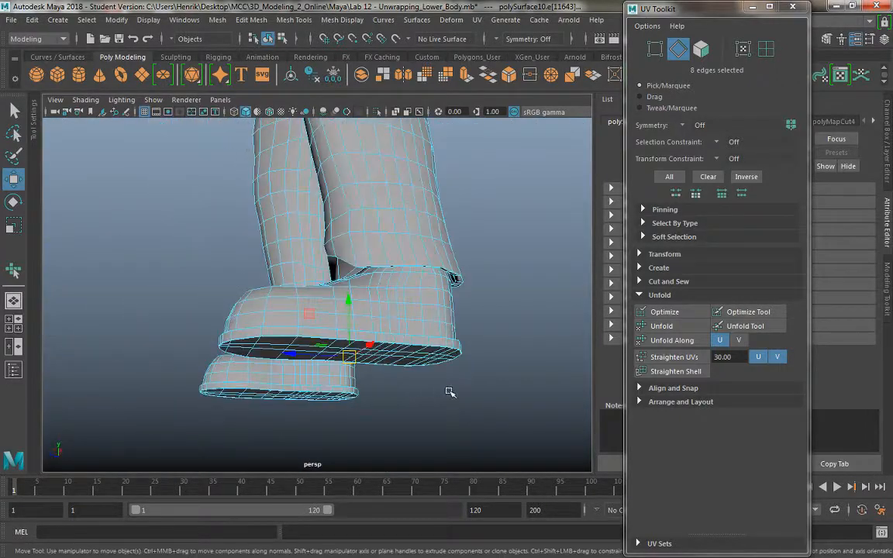
{"action": "left_click_drag", "start_coordinate": [443, 329], "coordinate": [520, 395], "text": "alt"}
{"action": "key", "text": "space"}
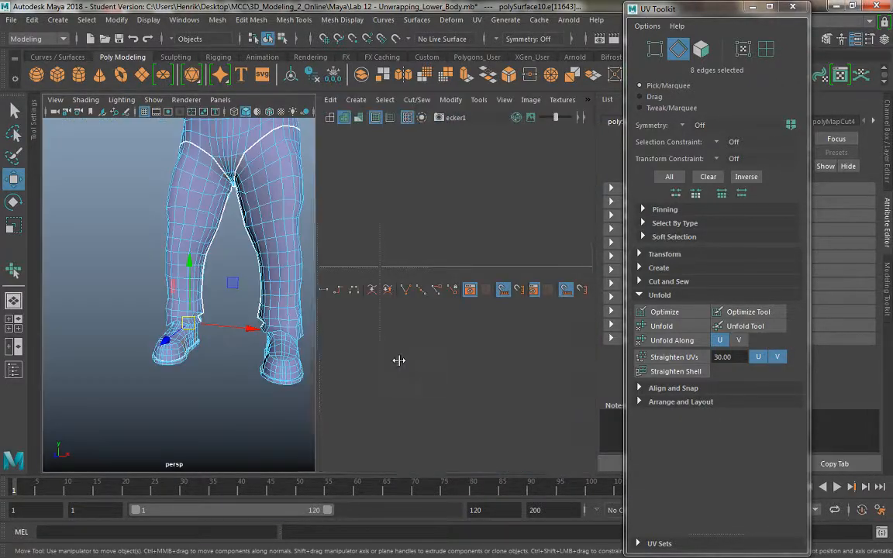
{"action": "left_click", "coordinate": [478, 100]}
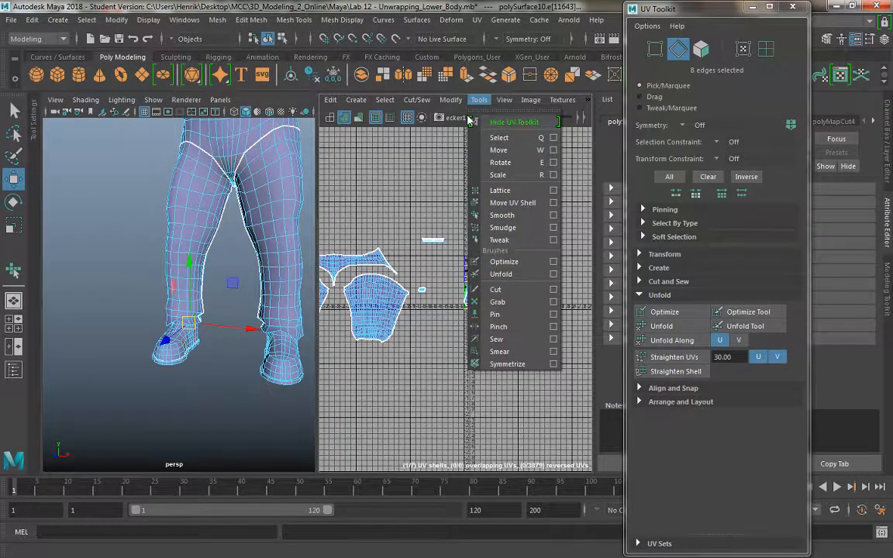
{"action": "left_click", "coordinate": [510, 202]}
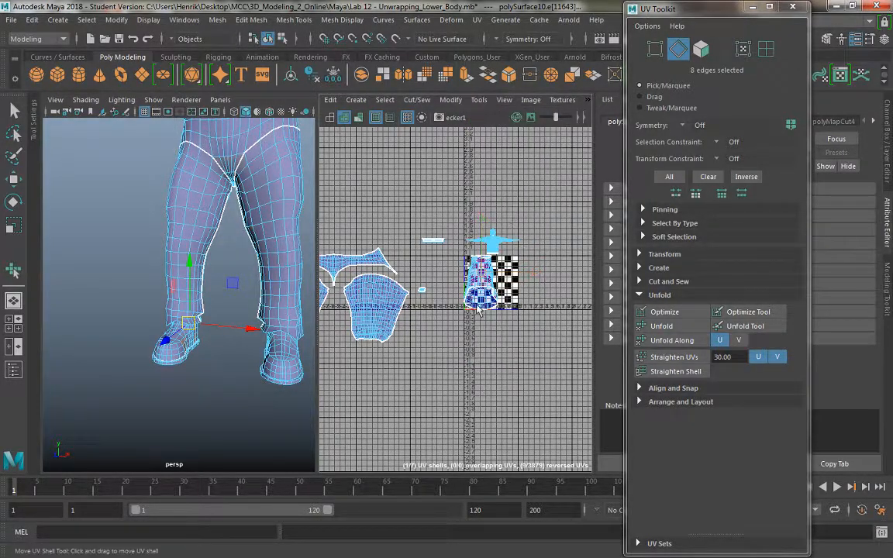
{"action": "left_click", "coordinate": [478, 302]}
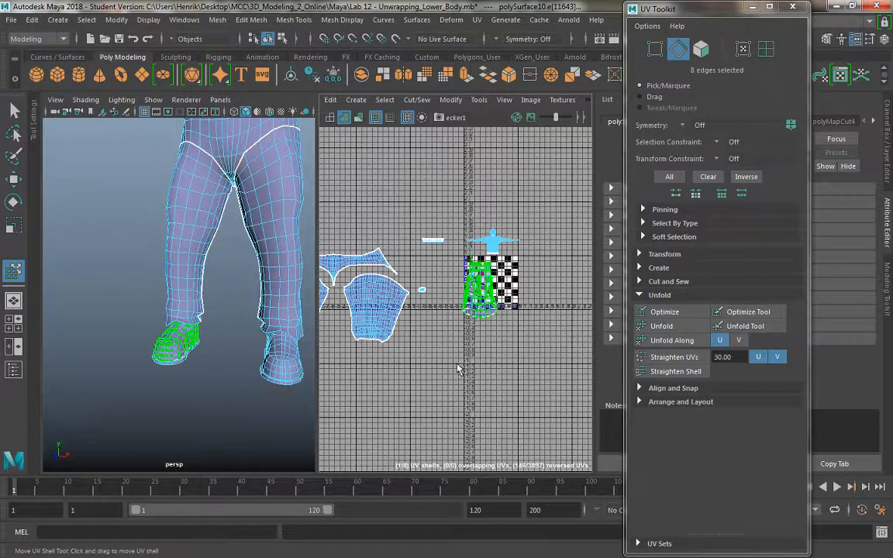
{"action": "left_click_drag", "start_coordinate": [457, 368], "coordinate": [440, 370]}
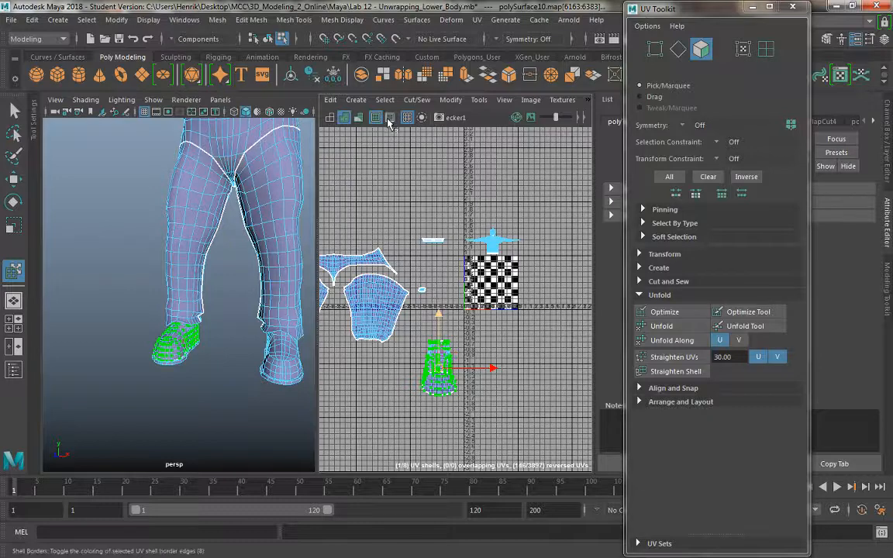
Step: Use the Smooth UV tool to unfold the shoe upper's shell into a flat, rounded outline around the ankle opening
{"action": "left_click", "coordinate": [477, 100]}
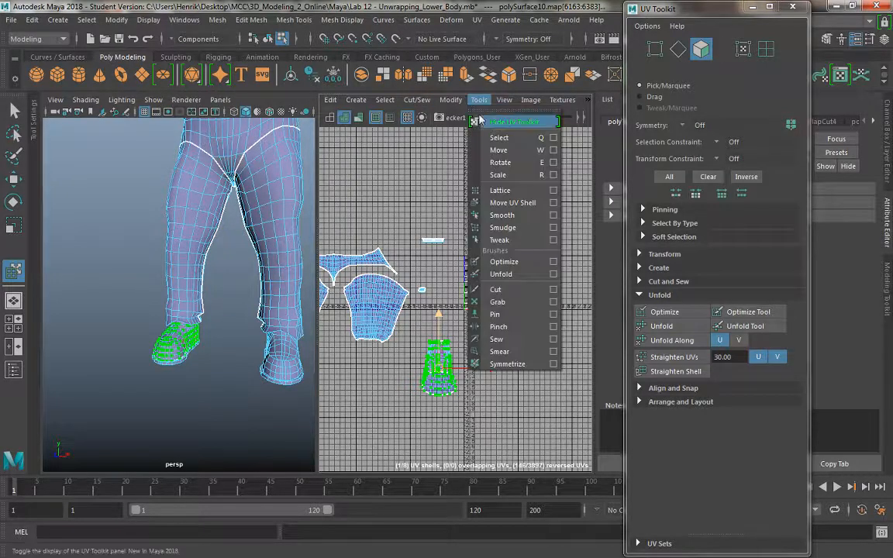
{"action": "left_click", "coordinate": [507, 217]}
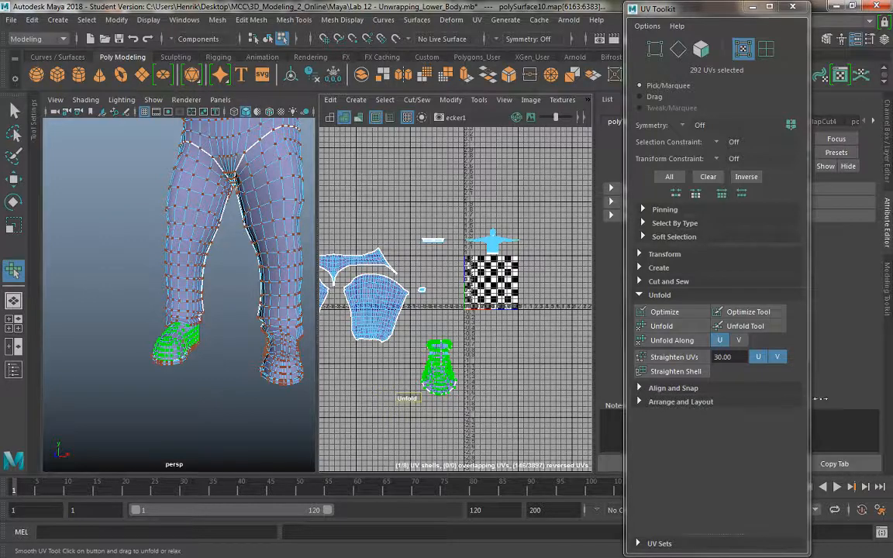
{"action": "left_click_drag", "start_coordinate": [399, 397], "coordinate": [496, 401]}
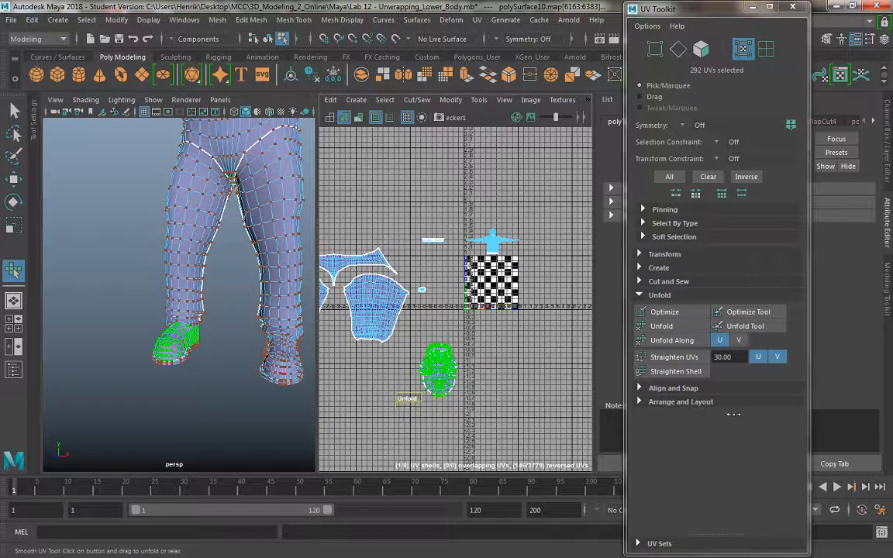
{"action": "left_click_drag", "start_coordinate": [548, 383], "coordinate": [434, 325]}
{"action": "right_click_drag", "start_coordinate": [435, 326], "coordinate": [484, 327], "text": "alt"}
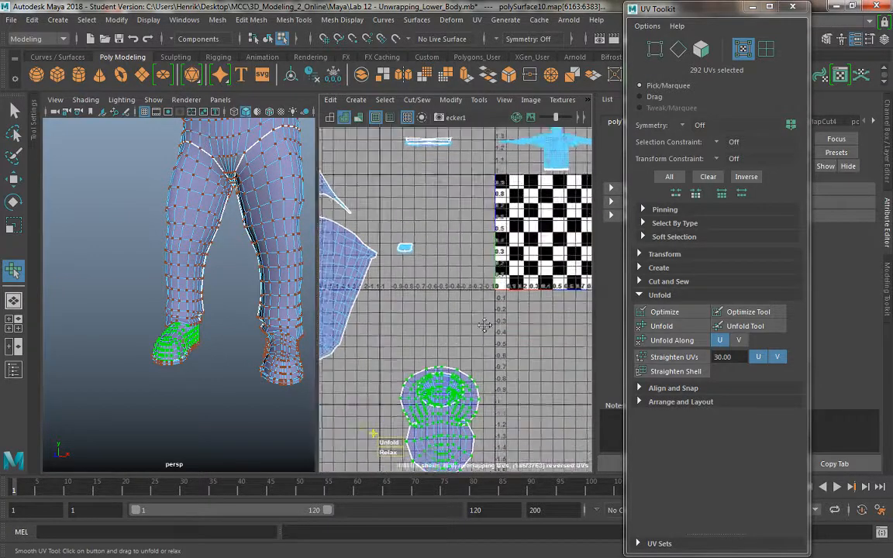
{"action": "middle_click_drag", "start_coordinate": [405, 465], "coordinate": [396, 366], "text": "alt"}
{"action": "mouse_move", "coordinate": [374, 347]}
{"action": "left_mouse_down"}
{"action": "mouse_move", "coordinate": [623, 347]}
{"action": "mouse_move", "coordinate": [832, 363]}
{"action": "mouse_move", "coordinate": [589, 415]}
{"action": "left_mouse_up"}
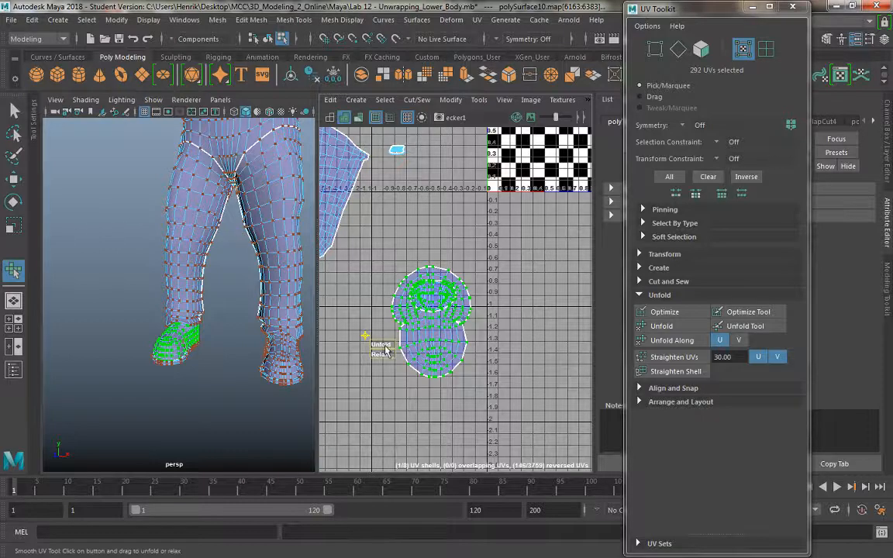
{"action": "left_click_drag", "start_coordinate": [385, 349], "coordinate": [438, 373]}
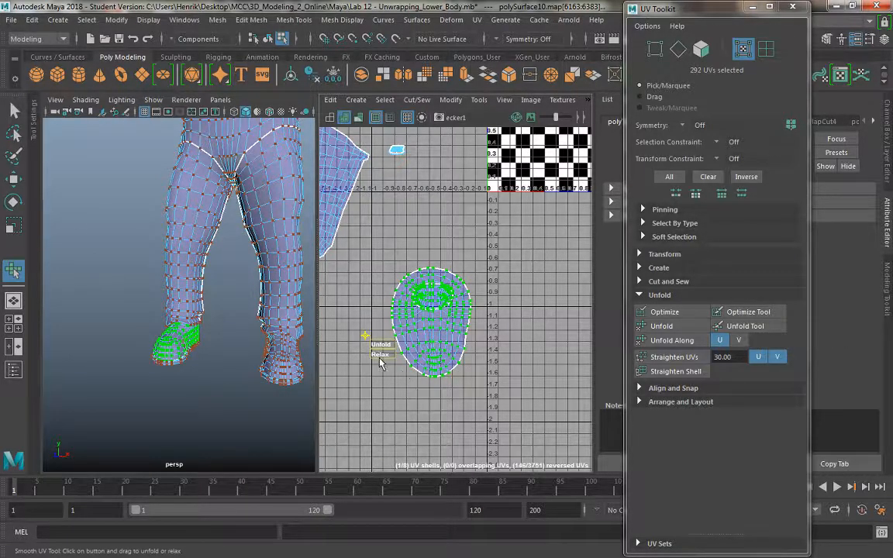
{"action": "left_click_drag", "start_coordinate": [382, 344], "coordinate": [831, 346]}
{"action": "left_click_drag", "start_coordinate": [890, 351], "coordinate": [788, 340]}
Step: With edge selection and the smooth mesh preview on, start selecting the vertical edges along the middle of the shoe's heel
{"action": "left_click_drag", "start_coordinate": [186, 329], "coordinate": [480, 331], "text": "alt"}
{"action": "right_click_drag", "start_coordinate": [186, 349], "coordinate": [272, 396], "text": "alt"}
{"action": "left_click_drag", "start_coordinate": [231, 373], "coordinate": [237, 323], "text": "alt"}
{"action": "right_click_drag", "start_coordinate": [237, 323], "coordinate": [228, 318], "text": "alt"}
{"action": "left_click_drag", "start_coordinate": [228, 318], "coordinate": [237, 297], "text": "alt"}
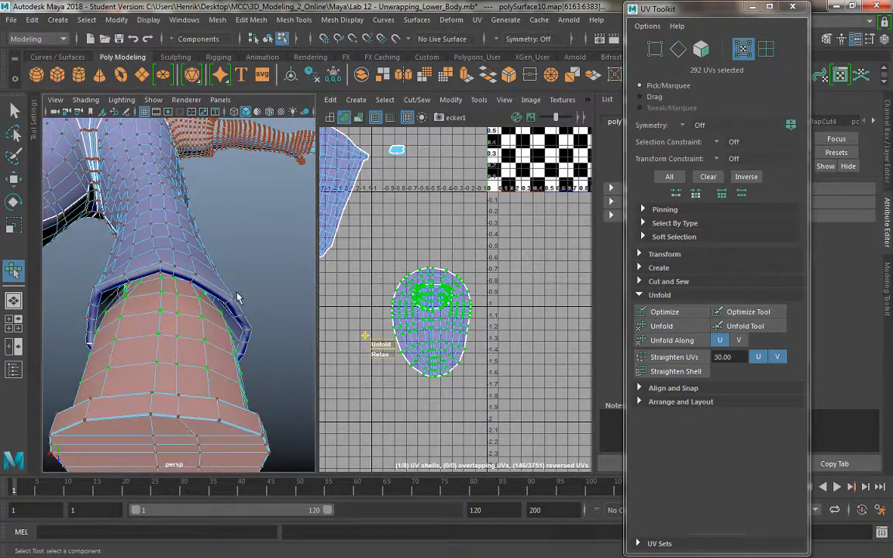
{"action": "right_click_drag", "start_coordinate": [182, 333], "coordinate": [179, 153]}
{"action": "mouse_move", "coordinate": [183, 358]}
{"action": "left_mouse_down", "text": "alt"}
{"action": "mouse_move", "coordinate": [182, 384]}
{"action": "mouse_move", "coordinate": [184, 331]}
{"action": "mouse_move", "coordinate": [184, 387]}
{"action": "mouse_move", "coordinate": [178, 359]}
{"action": "left_mouse_up", "text": "alt"}
{"action": "key", "text": "3"}
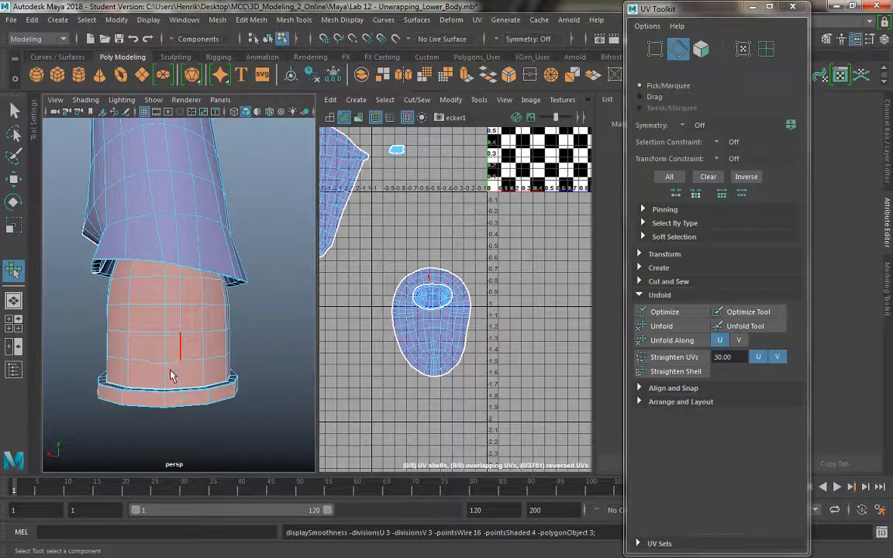
{"action": "middle_click_drag", "start_coordinate": [171, 359], "coordinate": [179, 346], "text": "alt"}
{"action": "right_click_drag", "start_coordinate": [179, 347], "coordinate": [209, 409], "text": "alt"}
{"action": "left_click", "coordinate": [199, 404]}
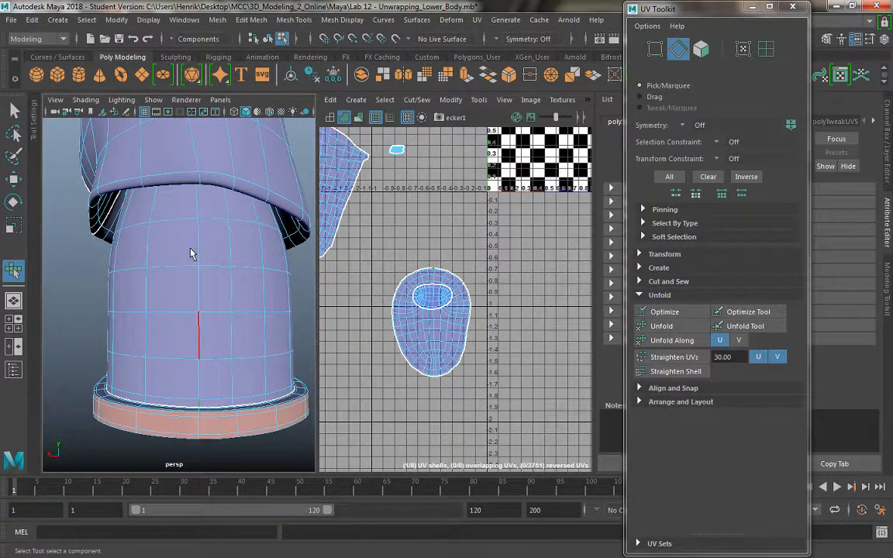
{"action": "left_click_drag", "start_coordinate": [191, 251], "coordinate": [184, 230], "text": "alt"}
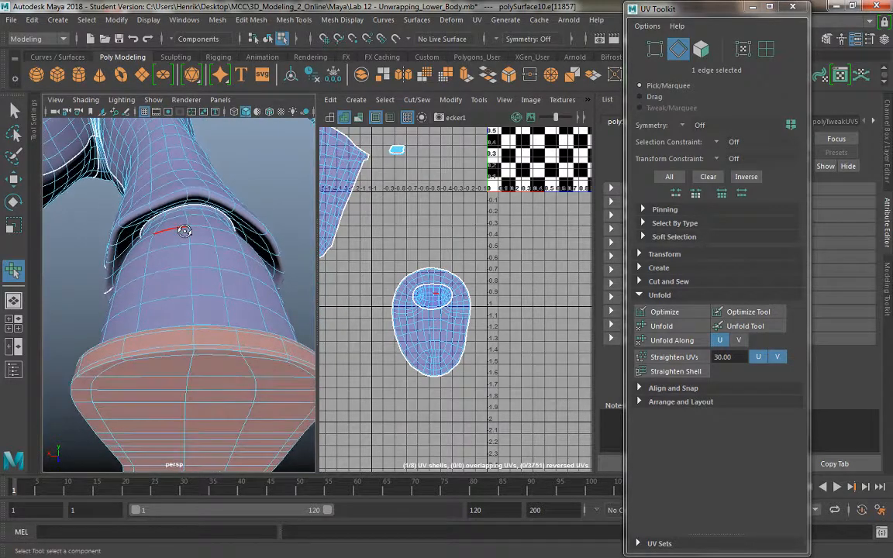
{"action": "left_click", "coordinate": [185, 212], "text": "shift"}
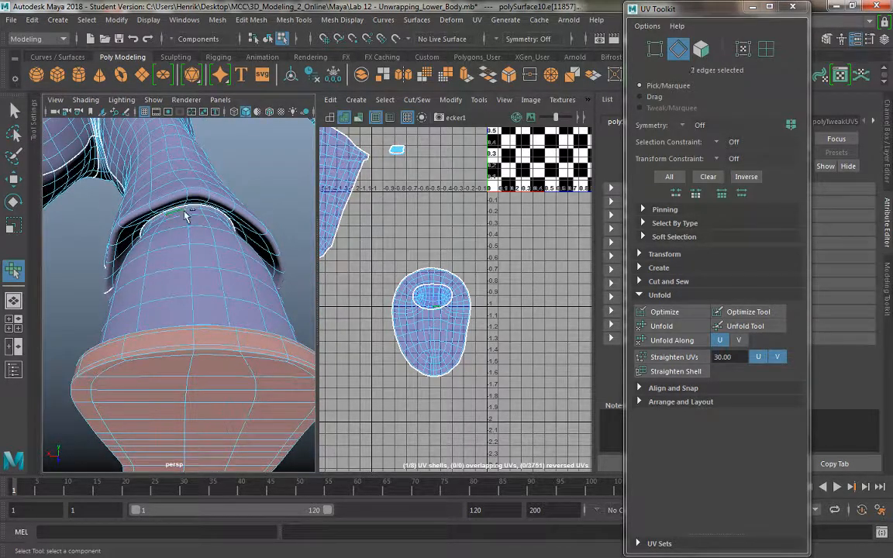
{"action": "double_click", "coordinate": [188, 227]}
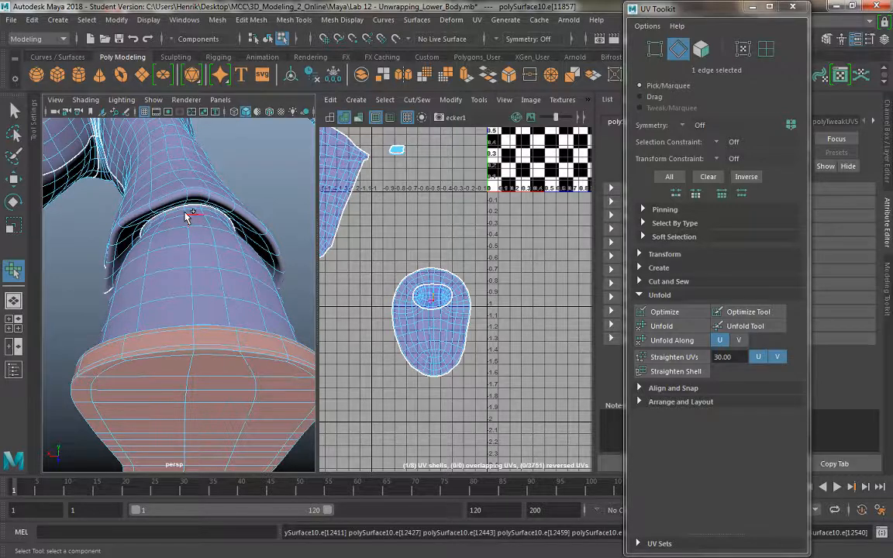
{"action": "double_click", "coordinate": [186, 211]}
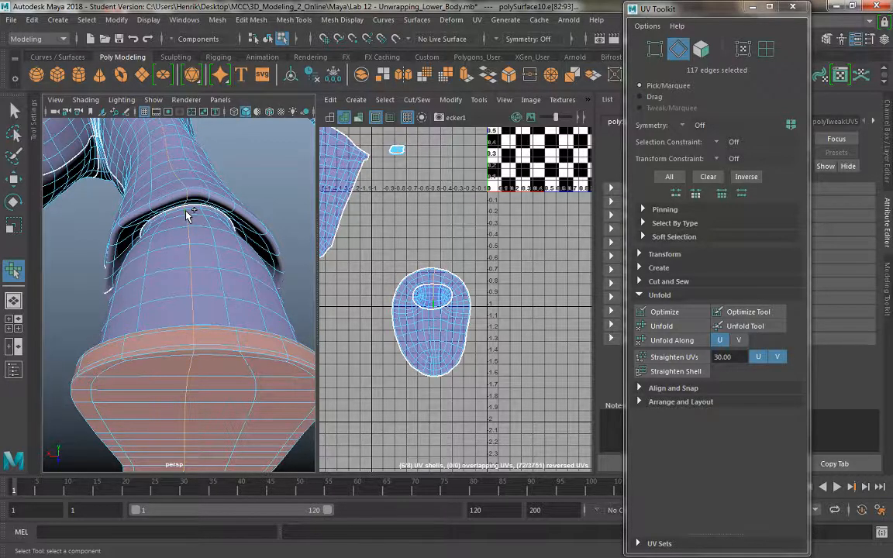
{"action": "key", "text": "ctrl+z"}
Step: Add the vertical edges between the sole rim and the upper heel to the heel seam selection
{"action": "left_click_drag", "start_coordinate": [180, 319], "coordinate": [175, 361], "text": "alt"}
{"action": "middle_click_drag", "start_coordinate": [175, 298], "coordinate": [175, 325], "text": "alt"}
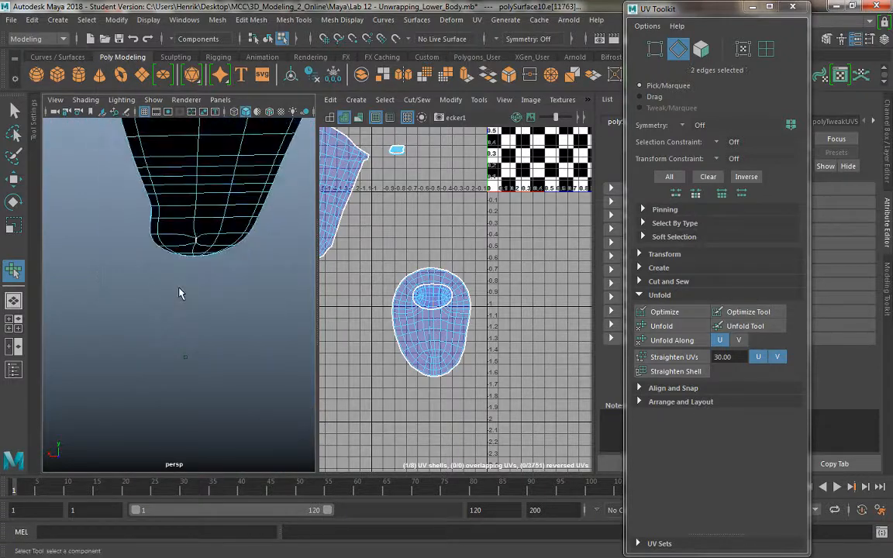
{"action": "left_click_drag", "start_coordinate": [178, 291], "coordinate": [158, 364], "text": "alt"}
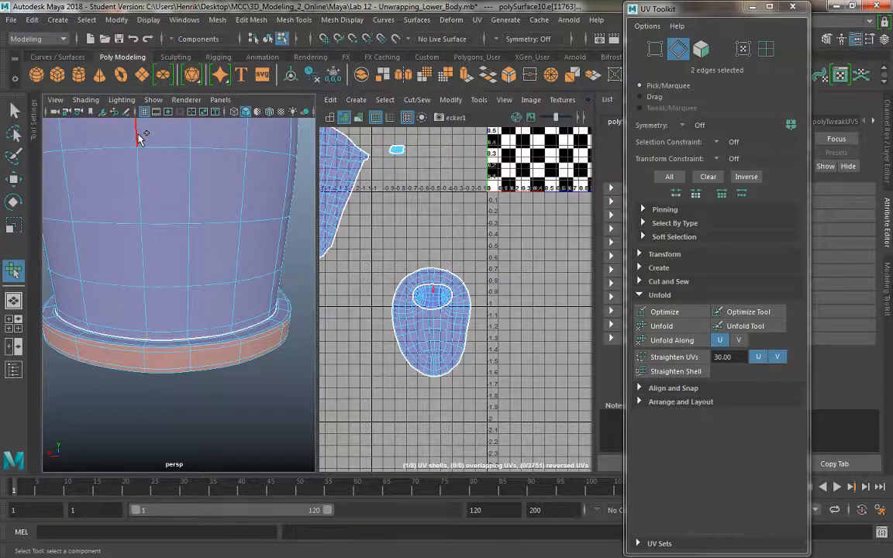
{"action": "middle_click_drag", "start_coordinate": [174, 181], "coordinate": [179, 216], "text": "alt"}
{"action": "double_click", "coordinate": [179, 216], "text": "shift"}
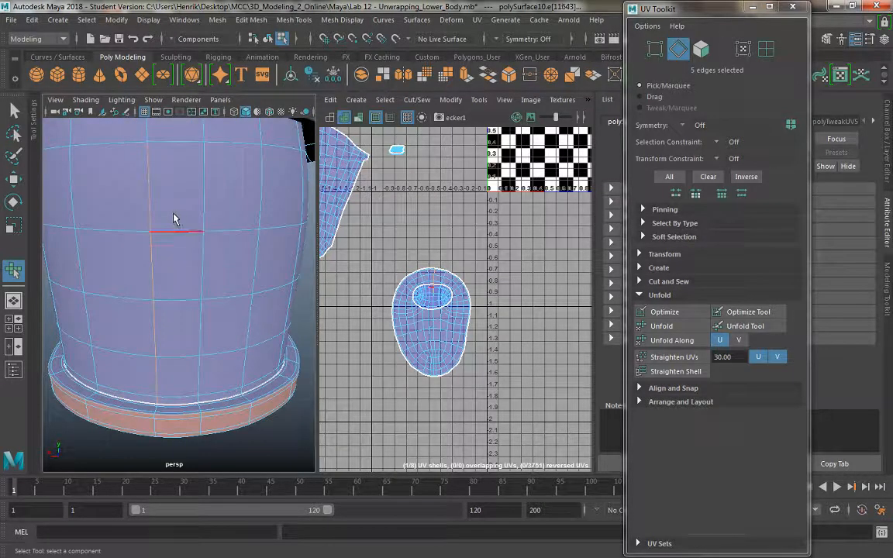
{"action": "left_click_drag", "start_coordinate": [166, 186], "coordinate": [167, 171], "text": "alt"}
{"action": "middle_click_drag", "start_coordinate": [167, 172], "coordinate": [189, 300], "text": "alt"}
{"action": "left_click_drag", "start_coordinate": [189, 300], "coordinate": [192, 196], "text": "alt"}
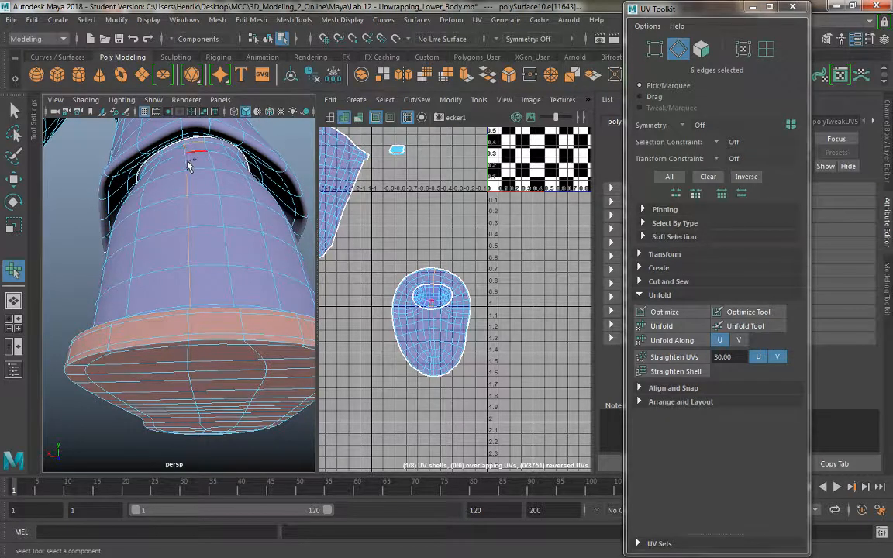
Step: Extend the heel seam selection to the ankle opening beneath the trouser cuff, and cut the UVs along it
{"action": "double_click", "coordinate": [187, 166], "text": "shift"}
{"action": "scroll", "coordinate": [186, 147], "scroll_direction": "up", "scroll_amount": 10}
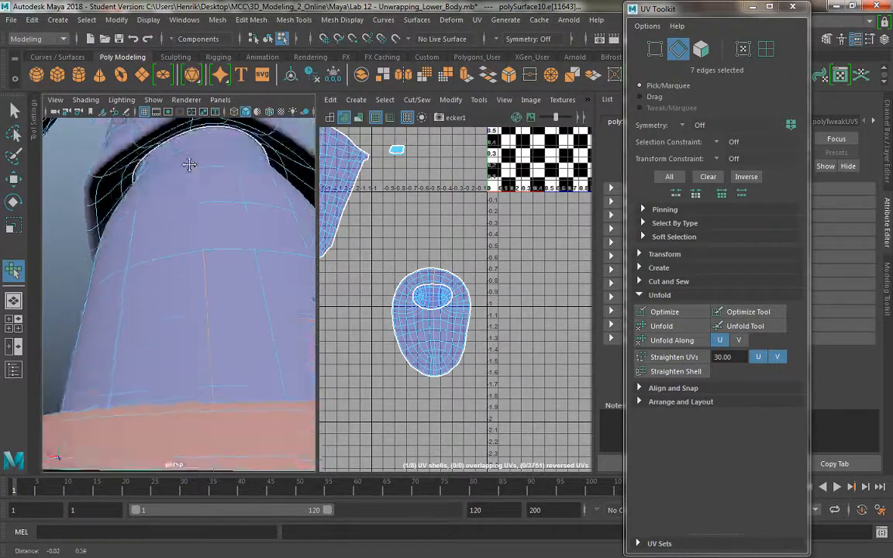
{"action": "scroll", "coordinate": [190, 182], "scroll_direction": "down", "scroll_amount": 2}
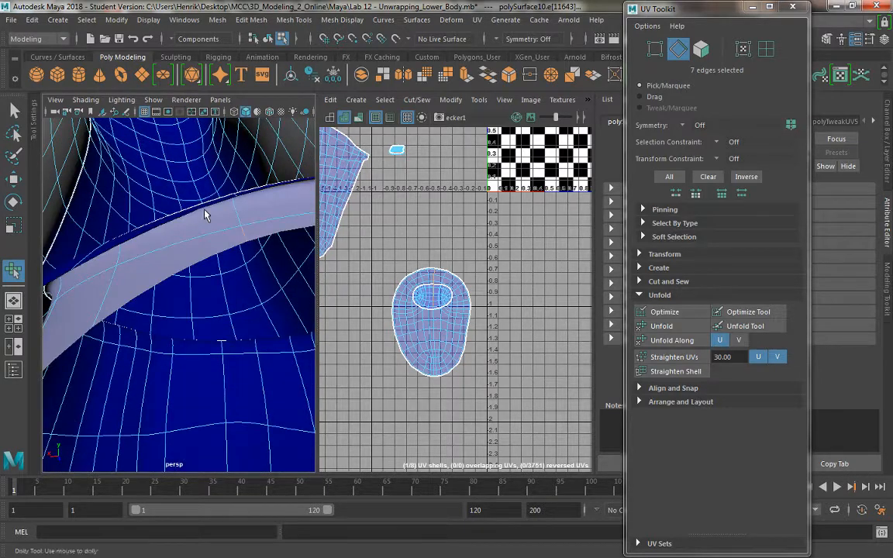
{"action": "scroll", "coordinate": [205, 213], "scroll_direction": "down", "scroll_amount": 3}
{"action": "left_click_drag", "start_coordinate": [201, 206], "coordinate": [196, 199], "text": "alt"}
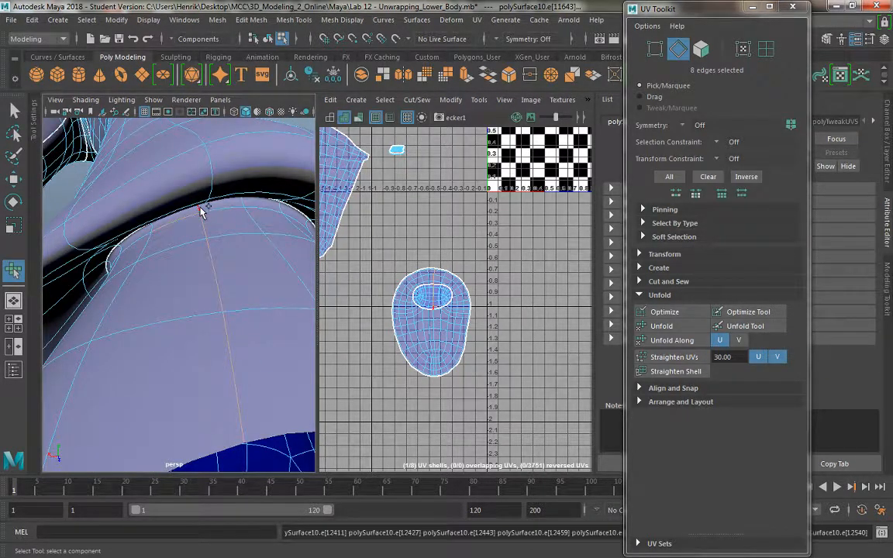
{"action": "left_click_drag", "start_coordinate": [219, 275], "coordinate": [291, 275], "text": "alt"}
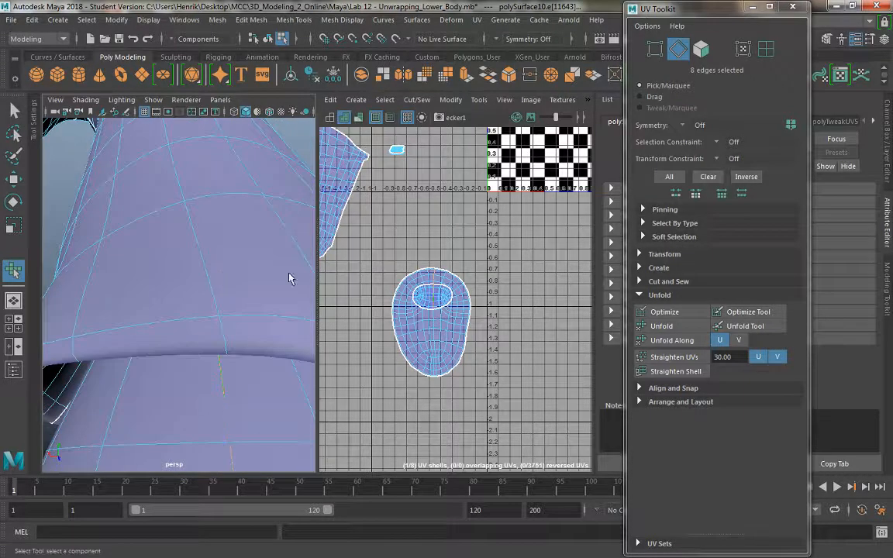
{"action": "left_click", "coordinate": [419, 100]}
{"action": "left_click", "coordinate": [422, 165]}
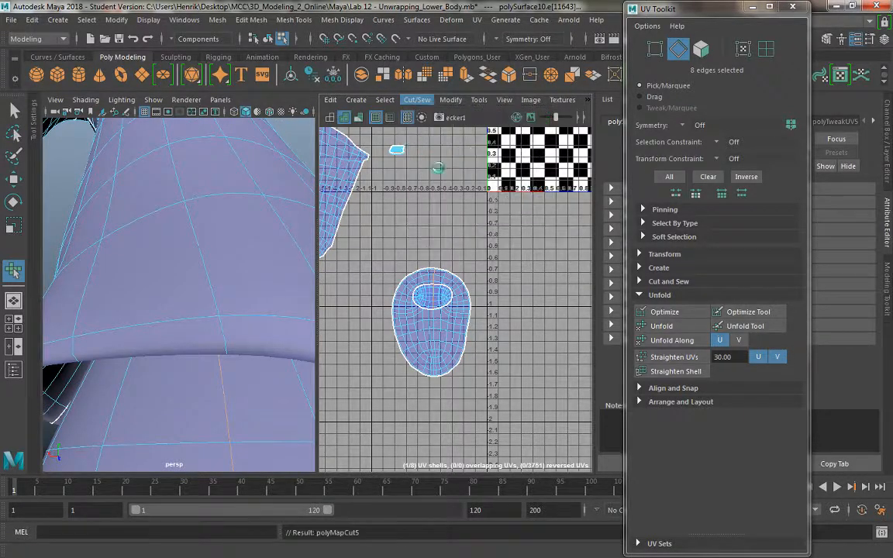
Step: Select the whole cut shoe upper shell and activate the Smooth UV tool in the enlarged UV editor
{"action": "left_click", "coordinate": [482, 101]}
{"action": "left_click", "coordinate": [511, 203]}
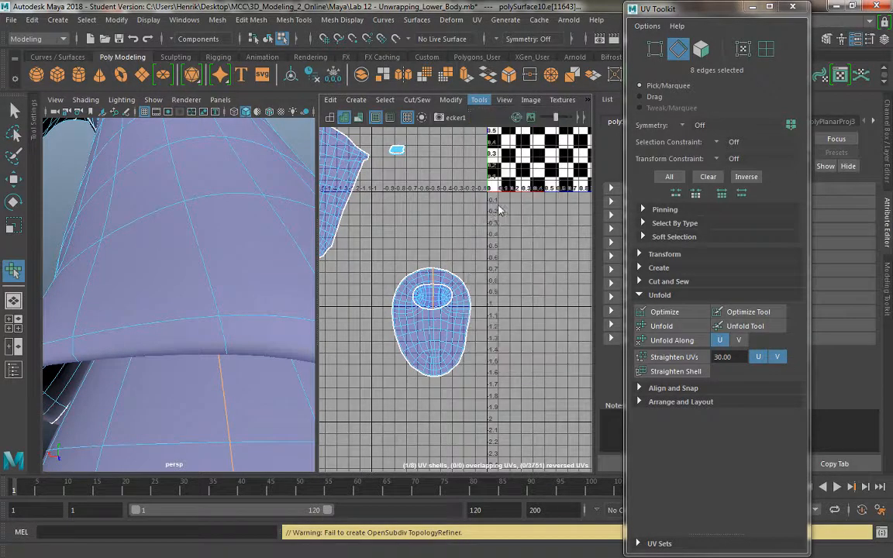
{"action": "left_click", "coordinate": [452, 302]}
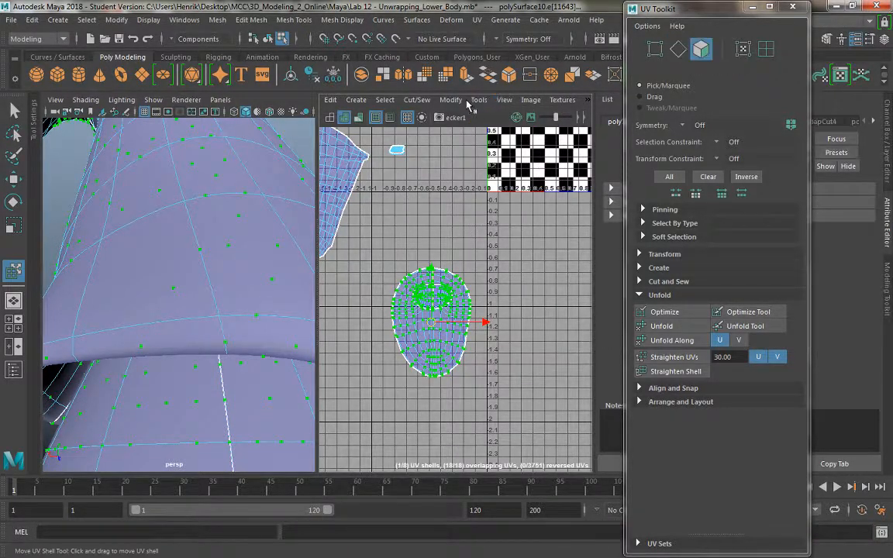
{"action": "key", "text": "space"}
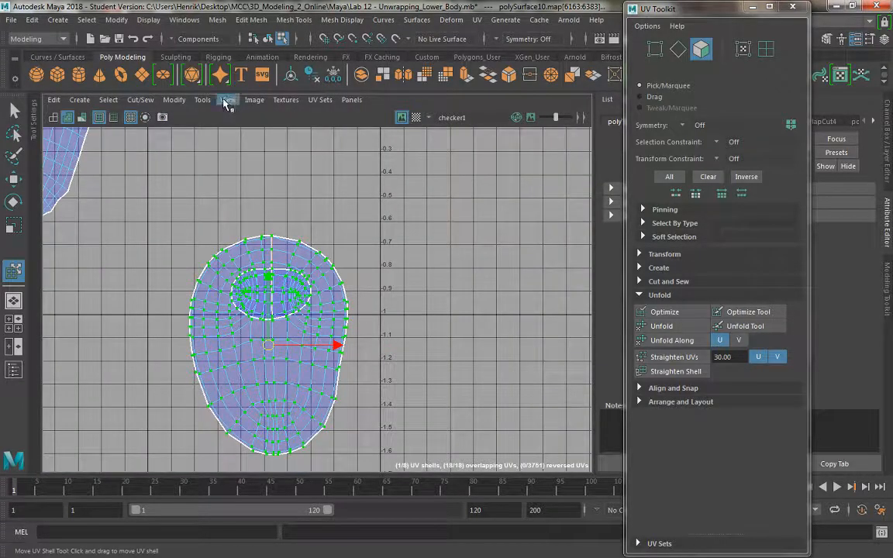
{"action": "left_click", "coordinate": [202, 100]}
{"action": "left_click", "coordinate": [205, 196]}
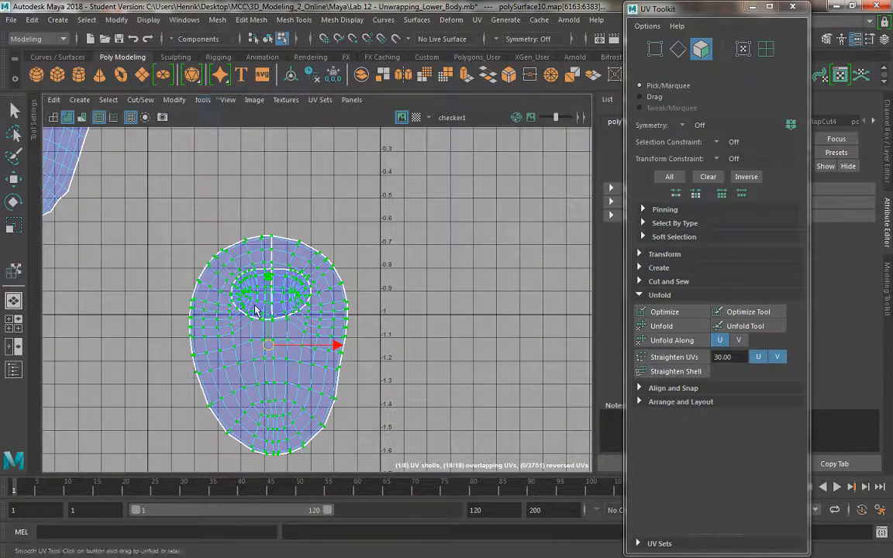
Step: Turn off the smooth mesh preview and unfold the shoe upper's shell to open it along the heel seam
{"action": "left_click_drag", "start_coordinate": [174, 456], "coordinate": [376, 458]}
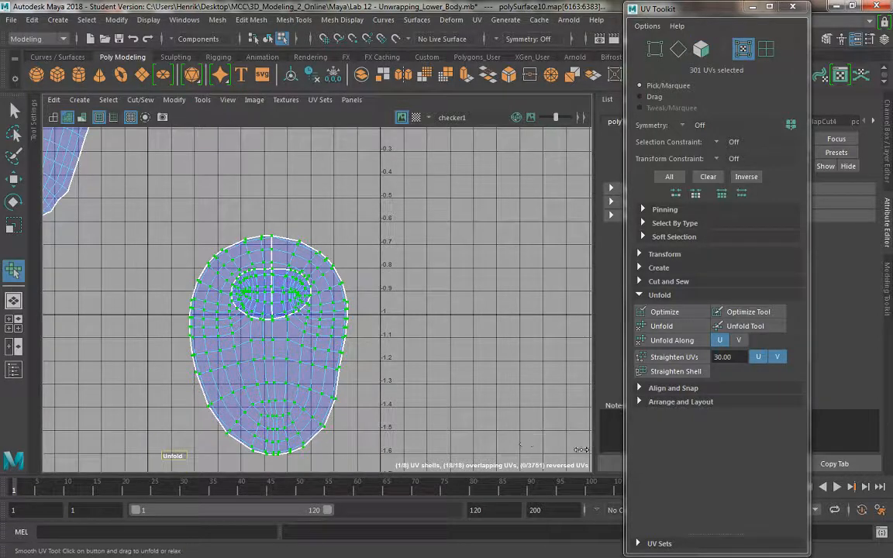
{"action": "left_click_drag", "start_coordinate": [229, 474], "coordinate": [226, 466]}
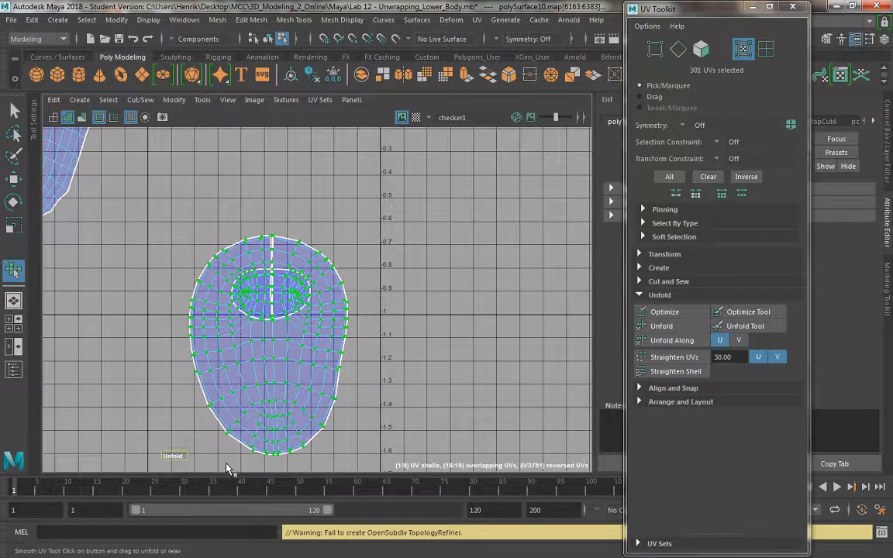
{"action": "key", "text": "ctrl+z"}
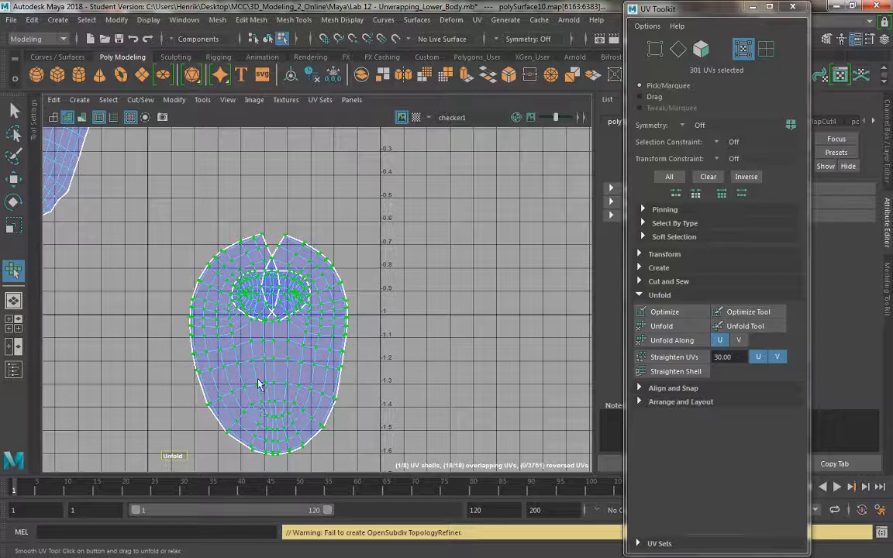
{"action": "key", "text": "1"}
{"action": "left_click_drag", "start_coordinate": [178, 457], "coordinate": [654, 444]}
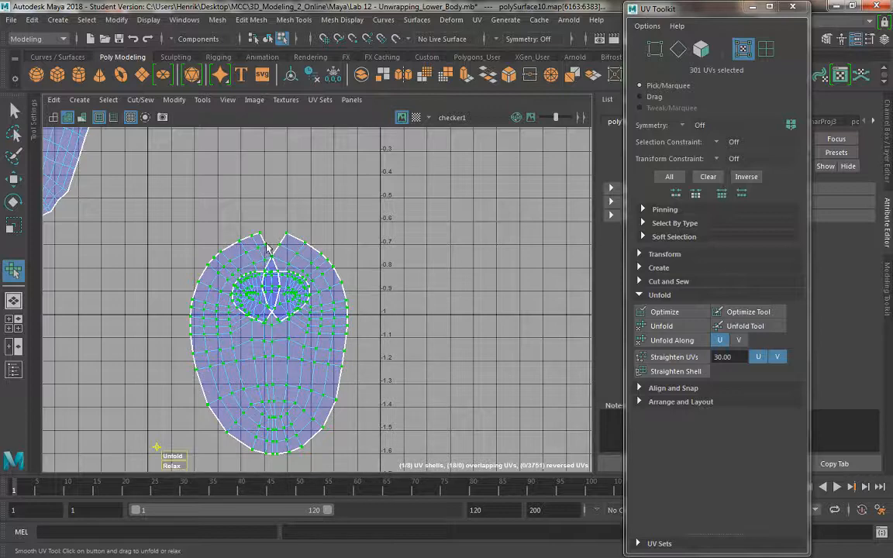
Step: Alternate strong relax and unfold passes on the shoe upper's shell to spread its halves apart at the heel
{"action": "left_click_drag", "start_coordinate": [178, 467], "coordinate": [766, 464]}
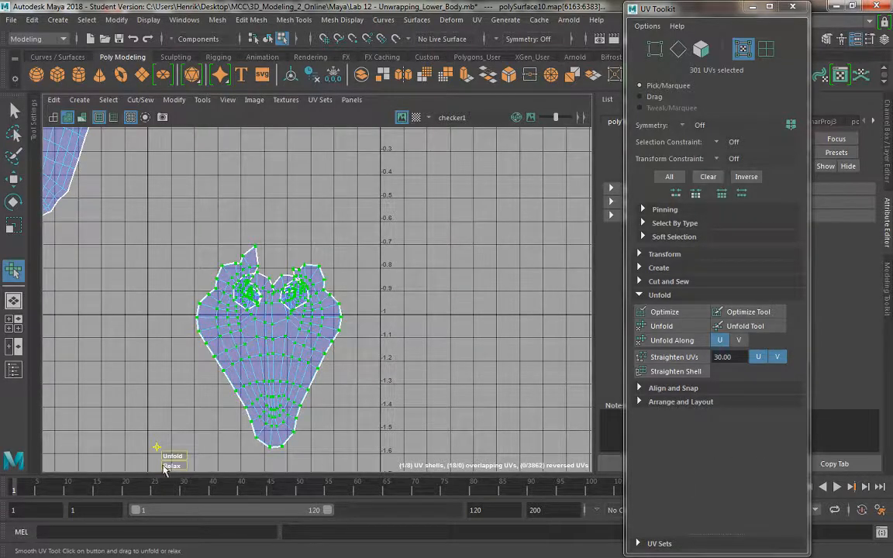
{"action": "left_click_drag", "start_coordinate": [173, 459], "coordinate": [559, 468]}
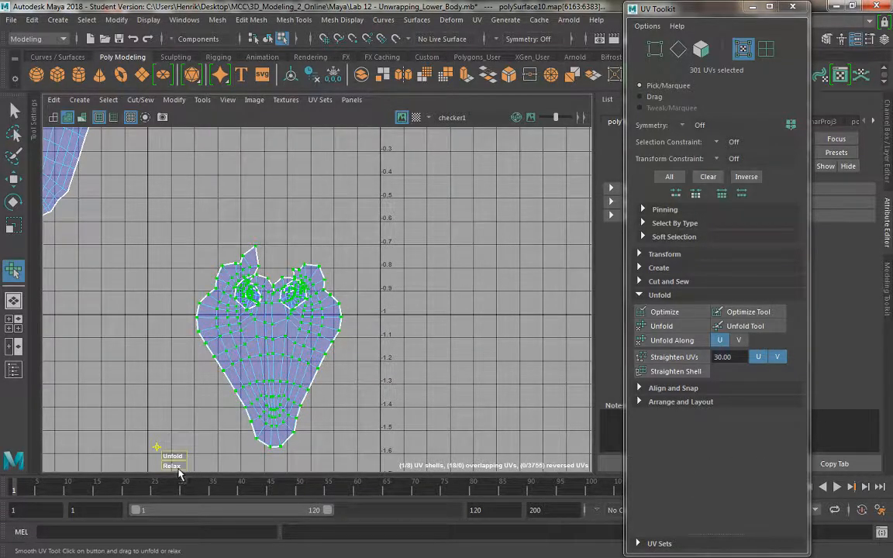
{"action": "left_click_drag", "start_coordinate": [178, 468], "coordinate": [486, 453]}
{"action": "left_click_drag", "start_coordinate": [172, 457], "coordinate": [306, 455]}
{"action": "left_click_drag", "start_coordinate": [177, 458], "coordinate": [561, 453]}
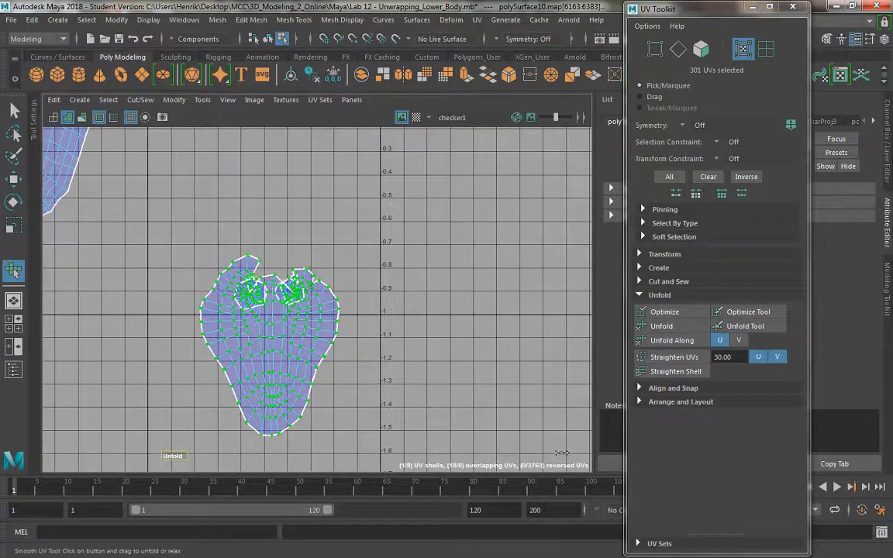
{"action": "left_click_drag", "start_coordinate": [888, 450], "coordinate": [889, 450]}
{"action": "left_click_drag", "start_coordinate": [172, 455], "coordinate": [759, 458]}
Step: Optimize the shoe upper's UVs, and relax and unfold the shell again to reduce the overlap at the heel
{"action": "left_click", "coordinate": [668, 312]}
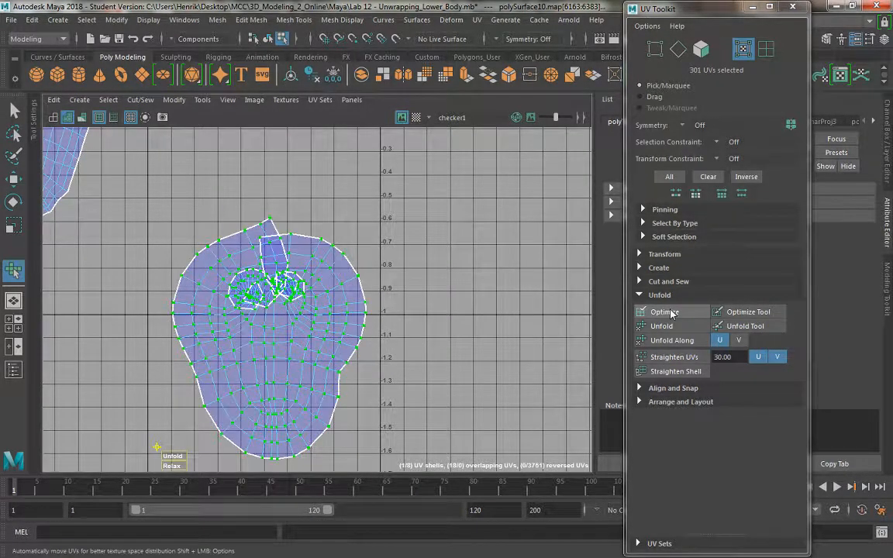
{"action": "left_click_drag", "start_coordinate": [176, 470], "coordinate": [295, 470]}
{"action": "left_click_drag", "start_coordinate": [173, 456], "coordinate": [585, 441]}
{"action": "left_click_drag", "start_coordinate": [171, 456], "coordinate": [701, 438]}
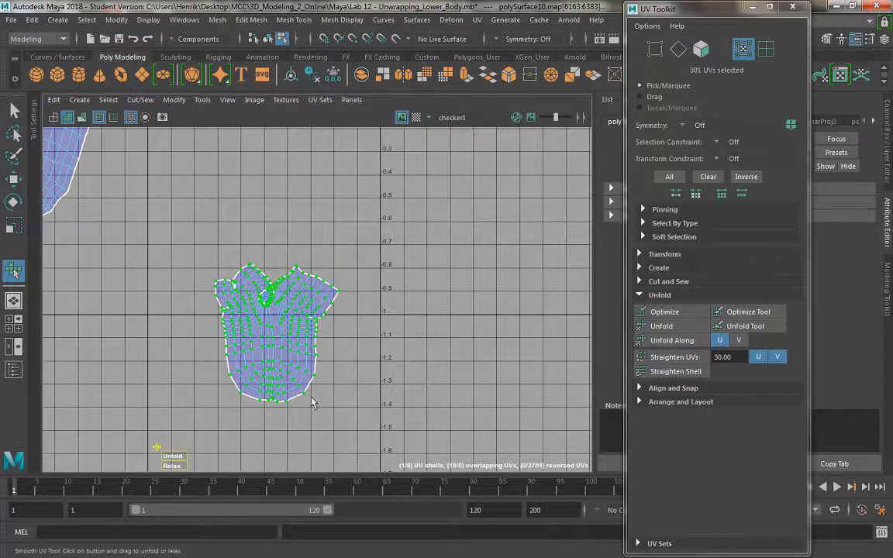
Step: Relax and repeatedly unfold the shoe upper's shell with the Smooth UV tool to straighten its folded heel corners
{"action": "left_click_drag", "start_coordinate": [174, 457], "coordinate": [231, 443]}
{"action": "left_click_drag", "start_coordinate": [175, 456], "coordinate": [339, 402]}
{"action": "left_click_drag", "start_coordinate": [184, 457], "coordinate": [609, 451]}
{"action": "right_click_drag", "start_coordinate": [424, 431], "coordinate": [273, 443], "text": "alt"}
{"action": "left_click_drag", "start_coordinate": [213, 453], "coordinate": [310, 385]}
{"action": "left_click_drag", "start_coordinate": [222, 451], "coordinate": [180, 452]}
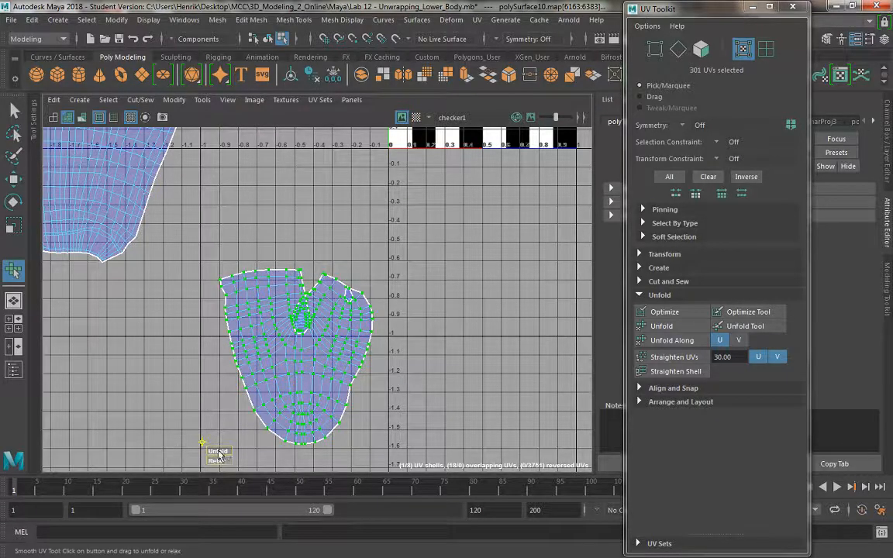
{"action": "left_click_drag", "start_coordinate": [863, 444], "coordinate": [318, 449]}
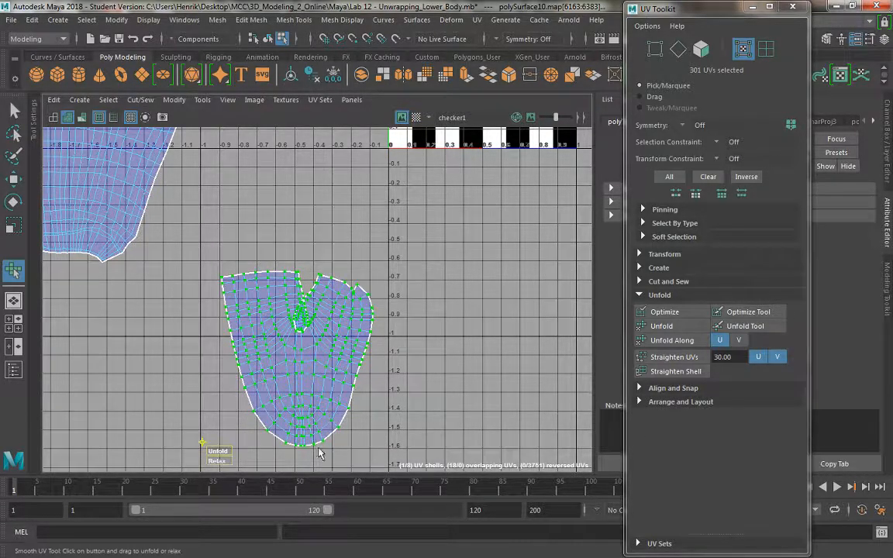
{"action": "left_click_drag", "start_coordinate": [888, 454], "coordinate": [265, 453]}
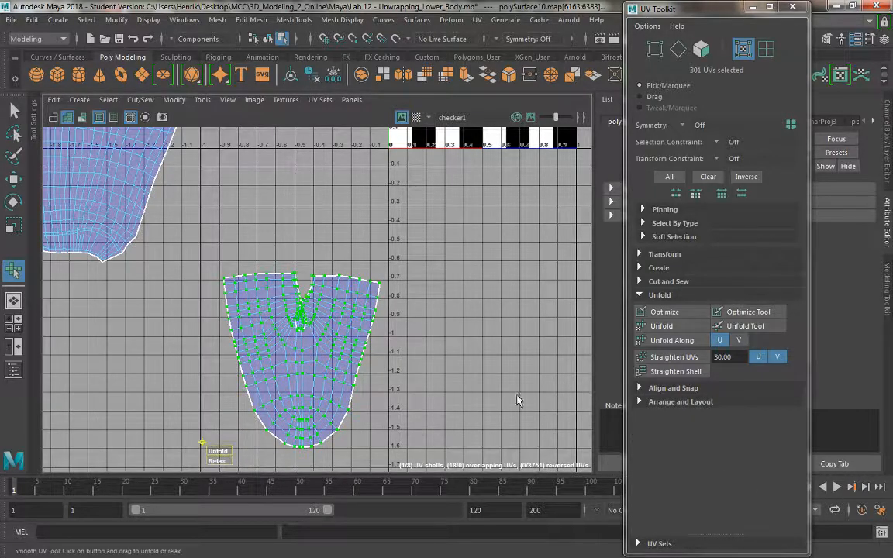
Step: Relax the shoe upper's shell strongly once more and unfold it in several passes to spread the heel ends
{"action": "mouse_move", "coordinate": [225, 462]}
{"action": "left_mouse_down"}
{"action": "mouse_move", "coordinate": [260, 470]}
{"action": "mouse_move", "coordinate": [224, 460]}
{"action": "left_mouse_up"}
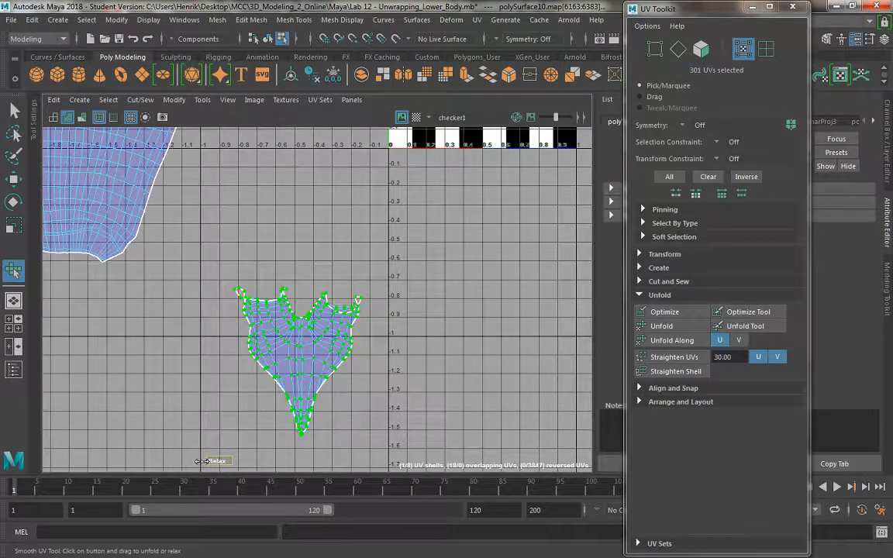
{"action": "left_click_drag", "start_coordinate": [220, 454], "coordinate": [883, 481]}
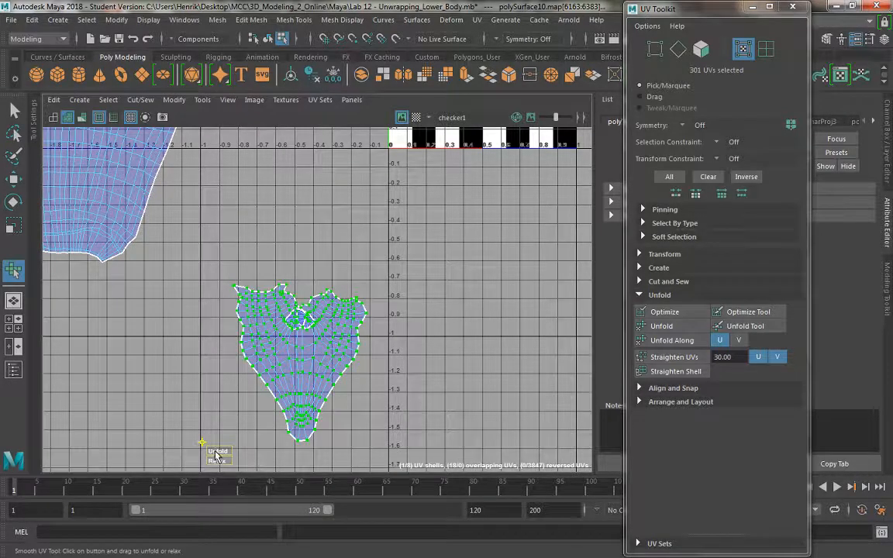
{"action": "left_click_drag", "start_coordinate": [217, 453], "coordinate": [630, 450]}
{"action": "left_click_drag", "start_coordinate": [888, 450], "coordinate": [891, 450]}
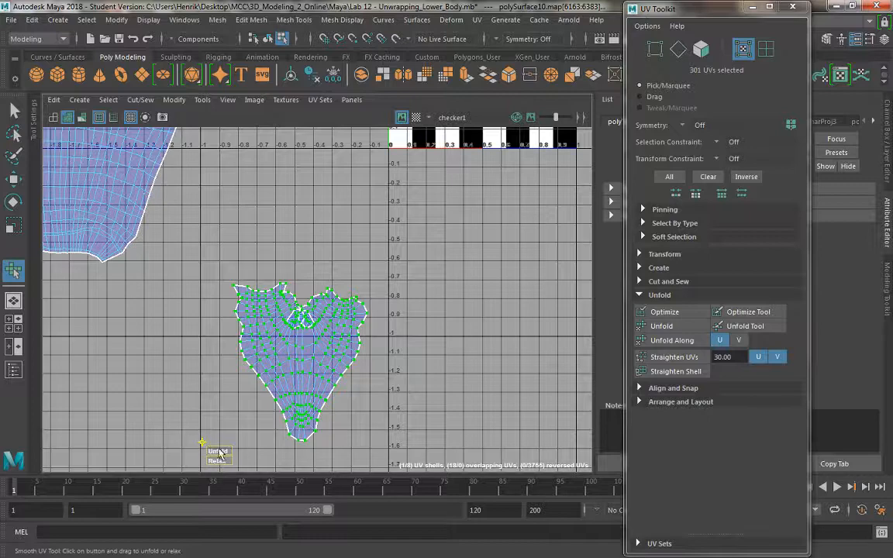
{"action": "left_click_drag", "start_coordinate": [220, 453], "coordinate": [694, 430]}
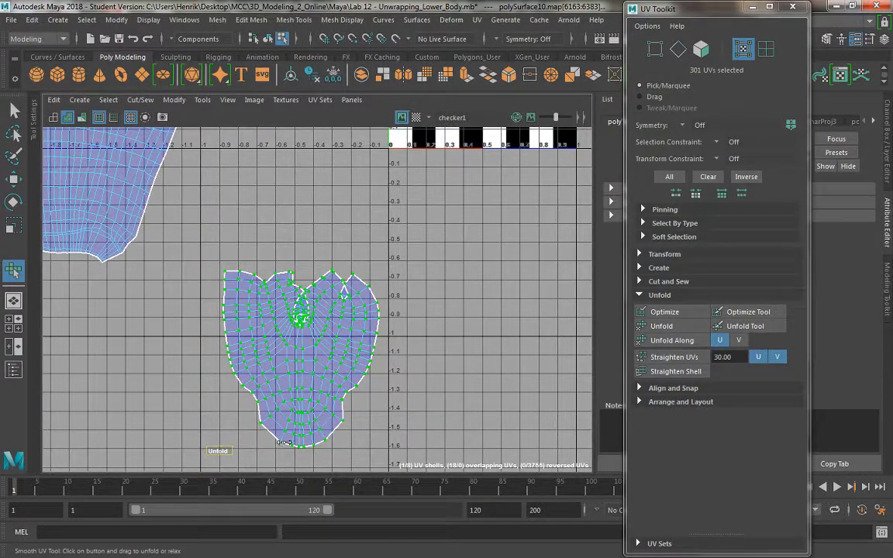
{"action": "left_click_drag", "start_coordinate": [221, 453], "coordinate": [886, 449]}
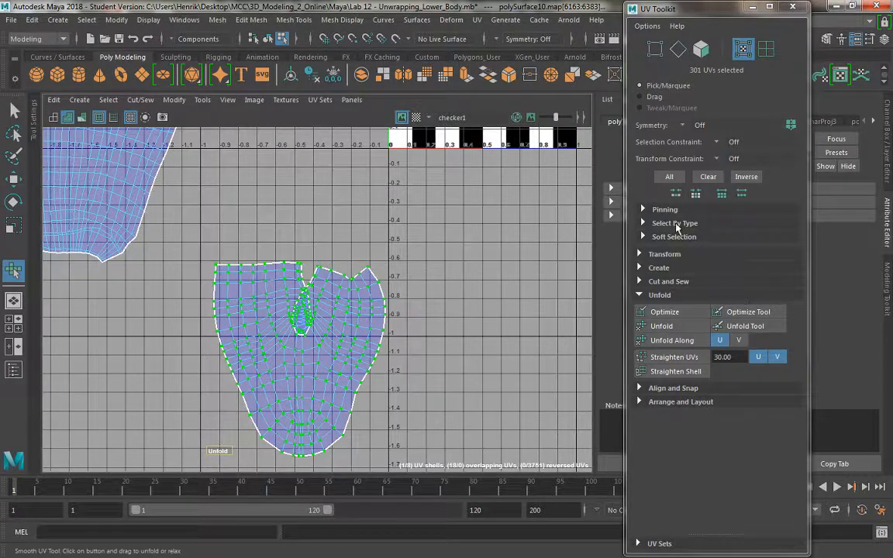
Step: Finish smoothing the shoe upper's shell and apply the Unfold command to open it flat at the heel
{"action": "left_click_drag", "start_coordinate": [676, 227], "coordinate": [303, 436]}
{"action": "left_click_drag", "start_coordinate": [223, 454], "coordinate": [271, 460]}
{"action": "left_click_drag", "start_coordinate": [217, 453], "coordinate": [637, 450]}
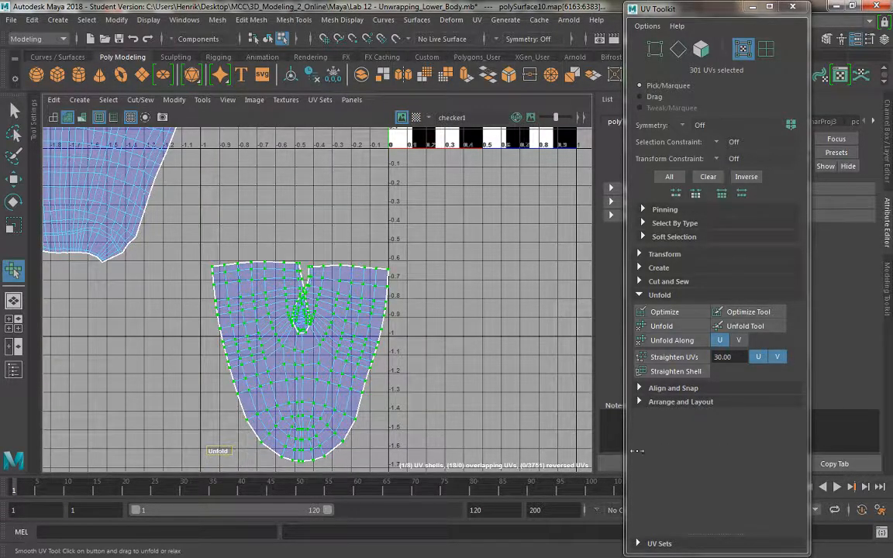
{"action": "left_click_drag", "start_coordinate": [827, 438], "coordinate": [660, 327]}
{"action": "left_click", "coordinate": [661, 327]}
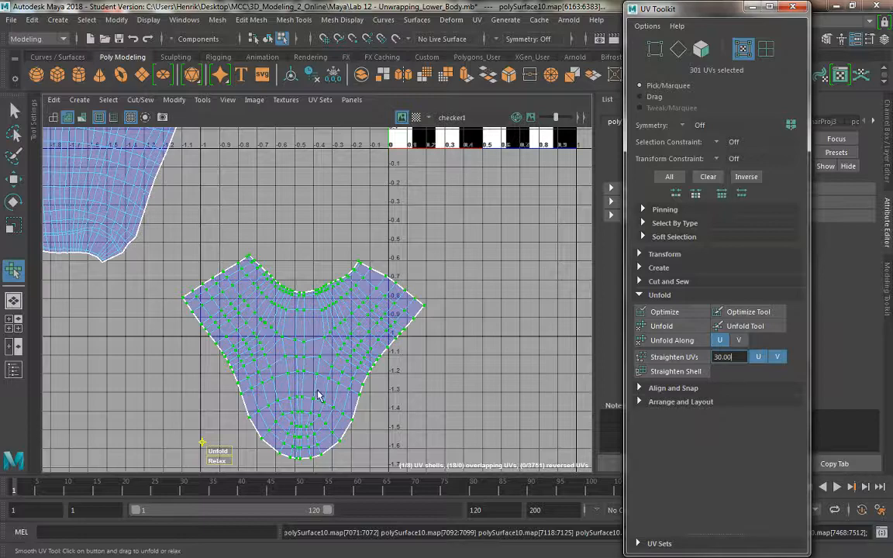
{"action": "scroll", "coordinate": [319, 254], "scroll_direction": "down", "scroll_amount": 8}
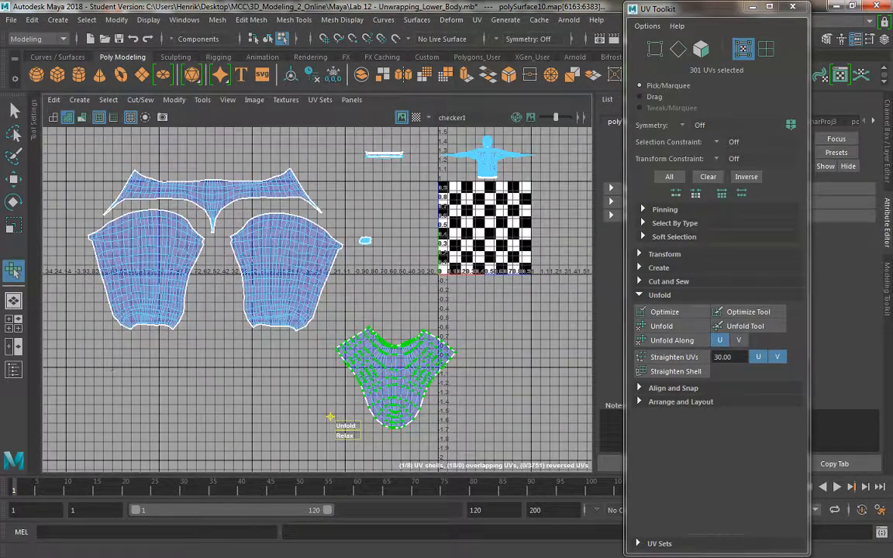
{"action": "middle_click_drag", "start_coordinate": [288, 375], "coordinate": [288, 368], "text": "alt"}
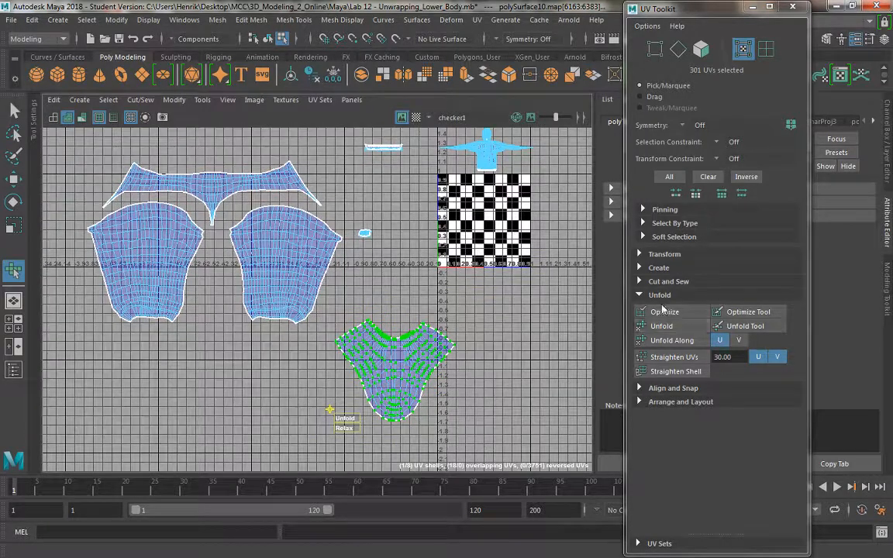
Step: Frame the shoe in an enlarged perspective view with face selection and the smooth mesh preview active
{"action": "key", "text": "space"}
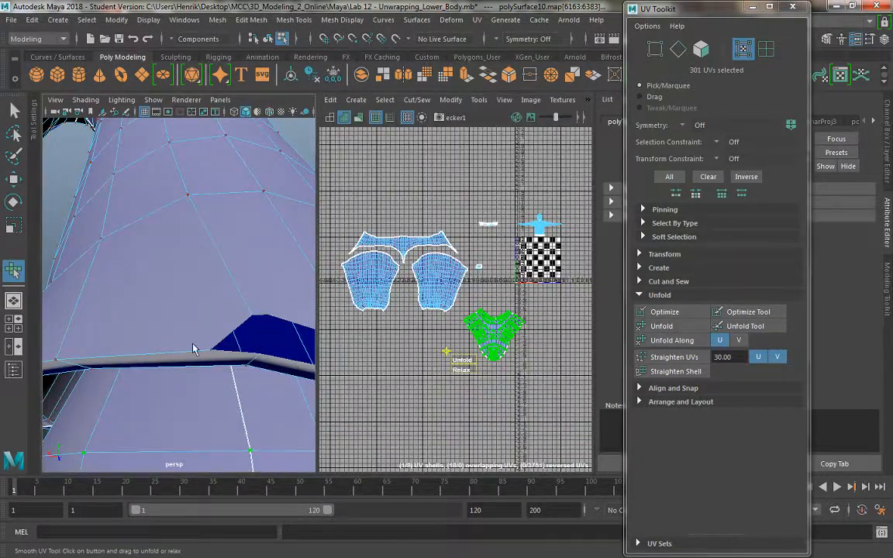
{"action": "key", "text": "f"}
{"action": "left_click_drag", "start_coordinate": [258, 349], "coordinate": [226, 381], "text": "alt"}
{"action": "right_click_drag", "start_coordinate": [167, 354], "coordinate": [166, 225]}
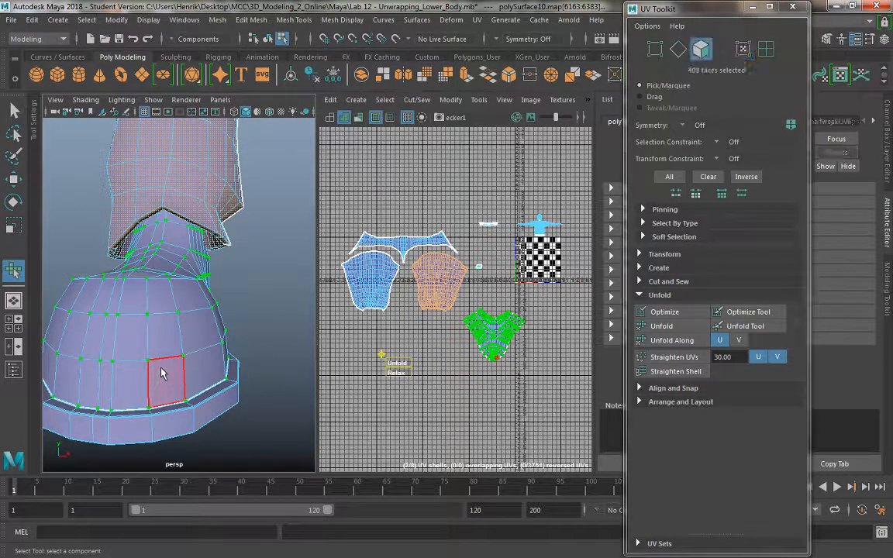
{"action": "key", "text": "3"}
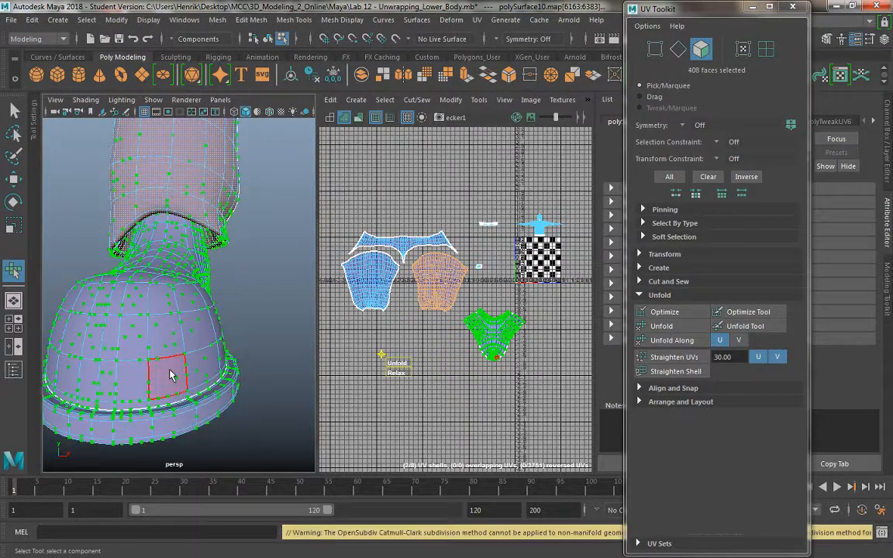
{"action": "key", "text": "space"}
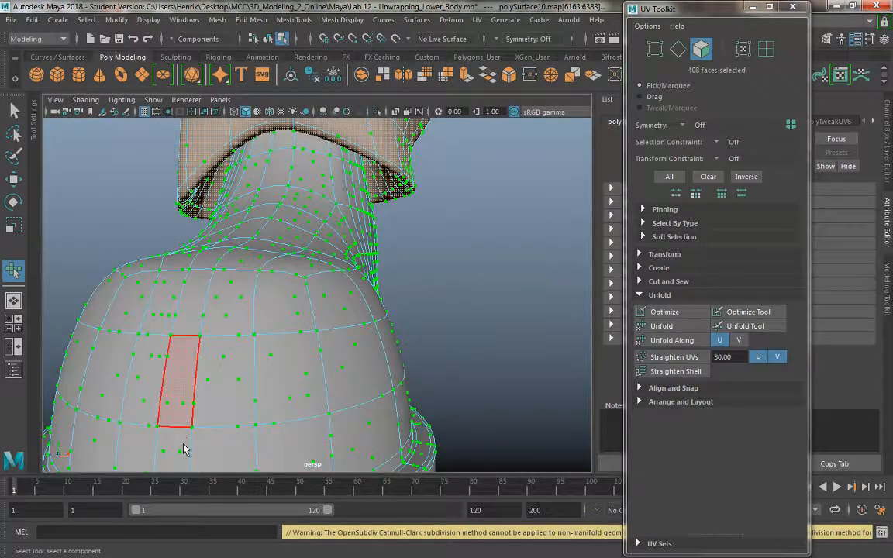
Step: Select the face loops around the upper ledge and outer side of the shoe's sole rim
{"action": "middle_click_drag", "start_coordinate": [201, 411], "coordinate": [236, 368], "text": "alt"}
{"action": "left_click_drag", "start_coordinate": [236, 368], "coordinate": [203, 410], "text": "alt"}
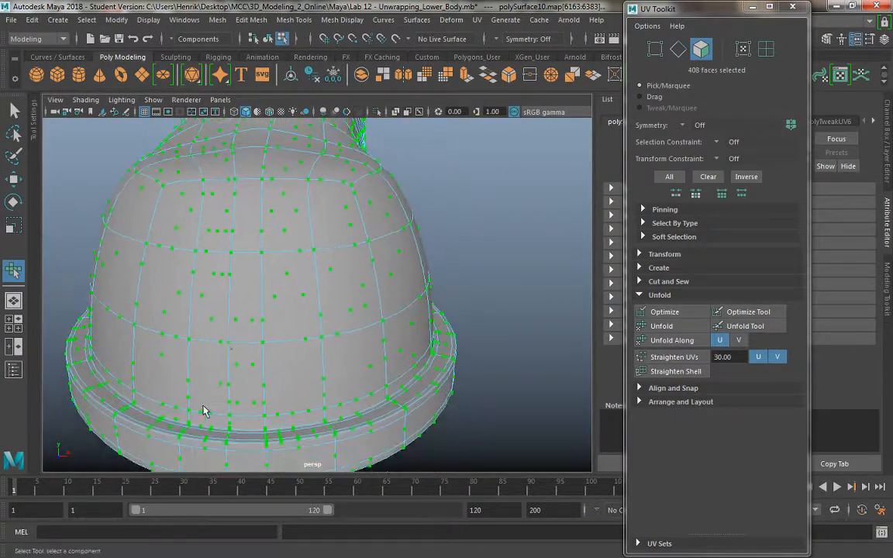
{"action": "left_click", "coordinate": [198, 430]}
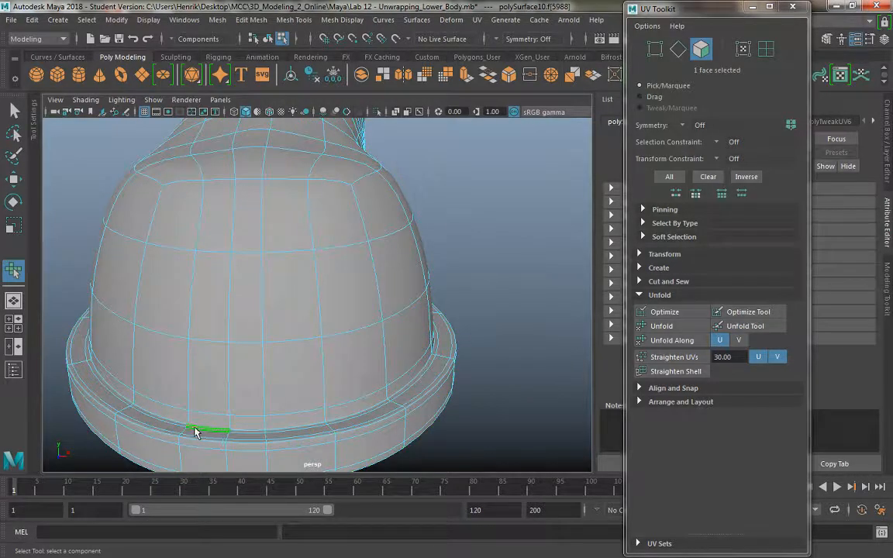
{"action": "left_click", "coordinate": [199, 431]}
{"action": "double_click", "coordinate": [177, 424]}
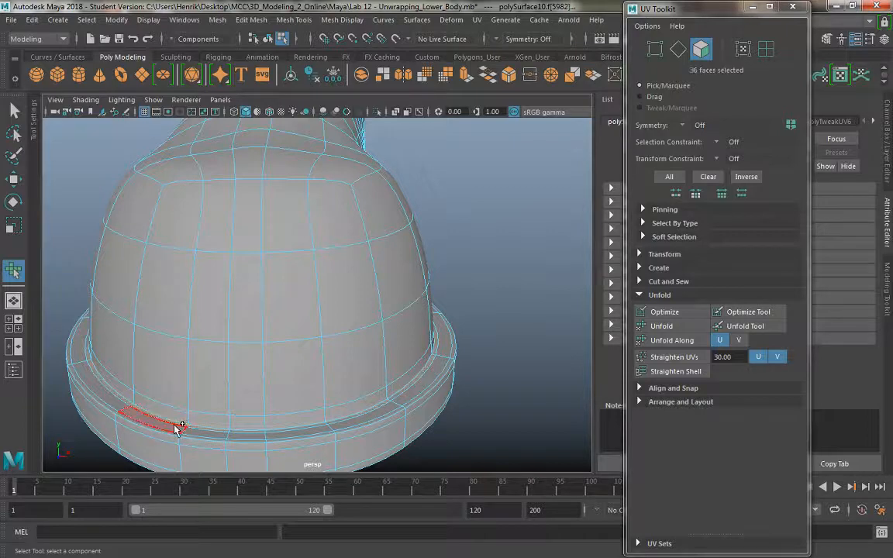
{"action": "double_click", "coordinate": [199, 441], "text": "shift"}
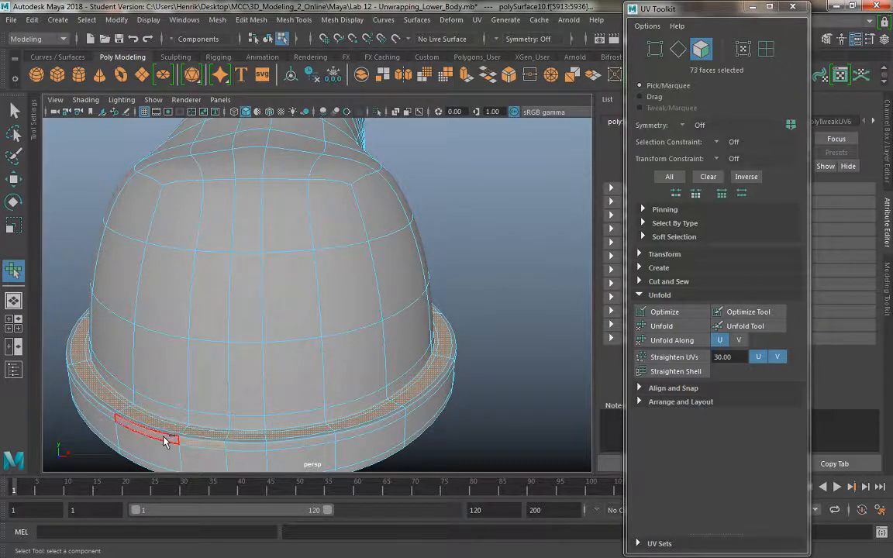
{"action": "double_click", "coordinate": [233, 455], "text": "shift"}
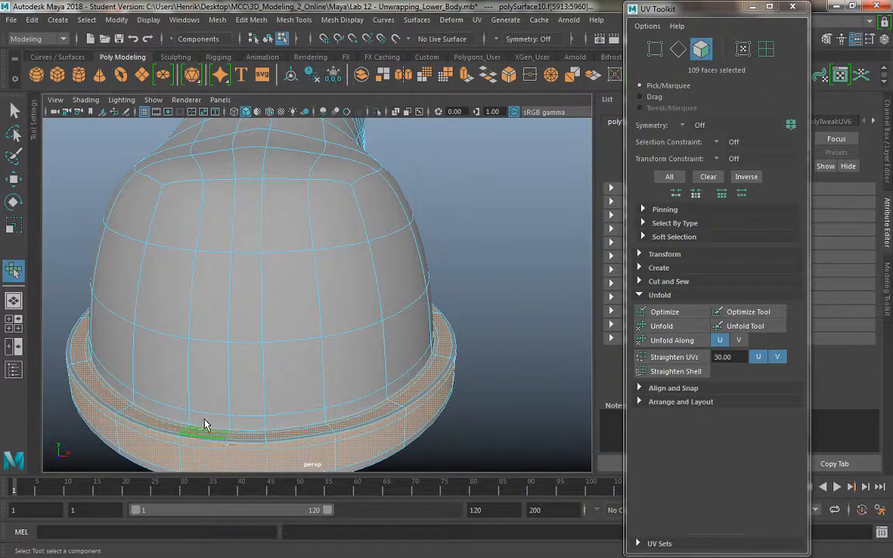
Step: Add the remaining face loops of the sole rim, including the narrow border loops around the underside
{"action": "left_click_drag", "start_coordinate": [206, 423], "coordinate": [149, 418], "text": "alt"}
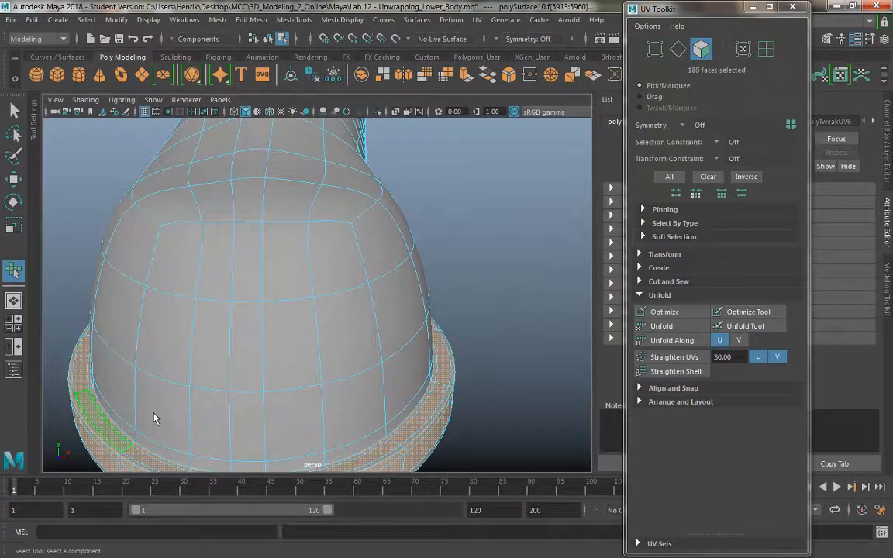
{"action": "left_click_drag", "start_coordinate": [152, 418], "coordinate": [150, 297], "text": "alt"}
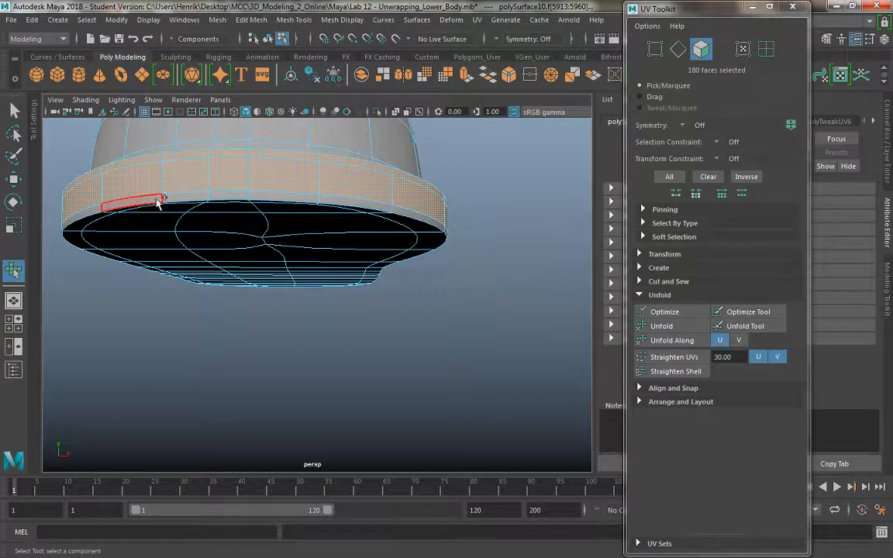
{"action": "left_click_drag", "start_coordinate": [164, 250], "coordinate": [137, 207], "text": "alt"}
{"action": "middle_click_drag", "start_coordinate": [137, 207], "coordinate": [171, 320], "text": "alt"}
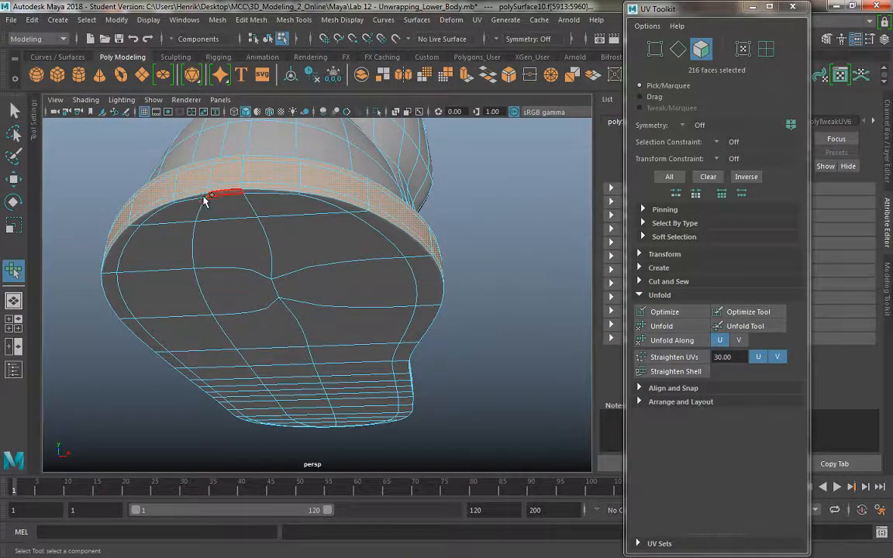
{"action": "double_click", "coordinate": [197, 198], "text": "shift"}
{"action": "scroll", "coordinate": [223, 363], "scroll_direction": "down", "scroll_amount": 3}
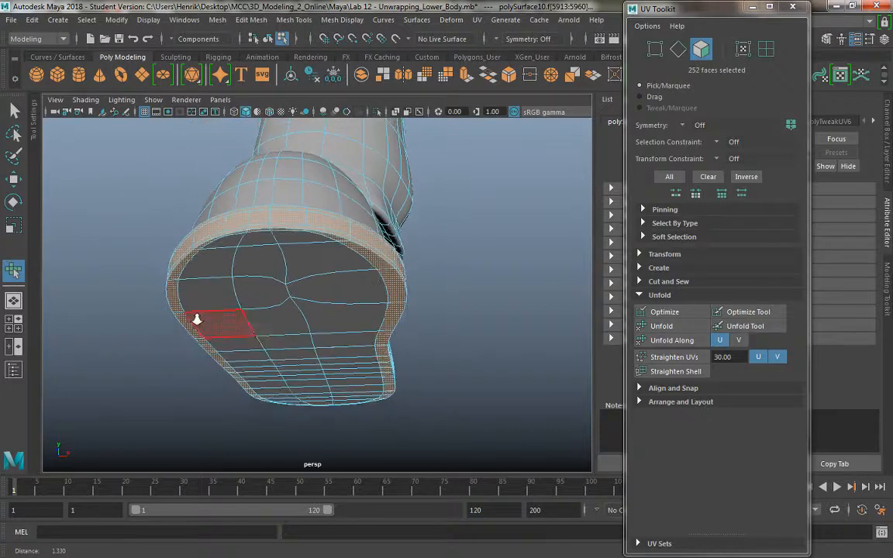
{"action": "left_click_drag", "start_coordinate": [195, 318], "coordinate": [219, 344], "text": "alt"}
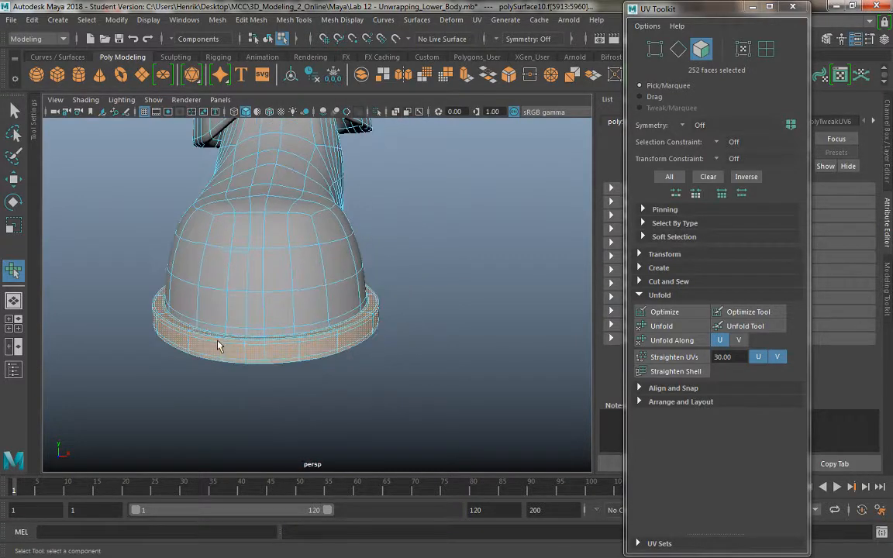
Step: Create a camera-based UV projection for the selected sole rim faces
{"action": "key", "text": "space"}
{"action": "left_click", "coordinate": [357, 371]}
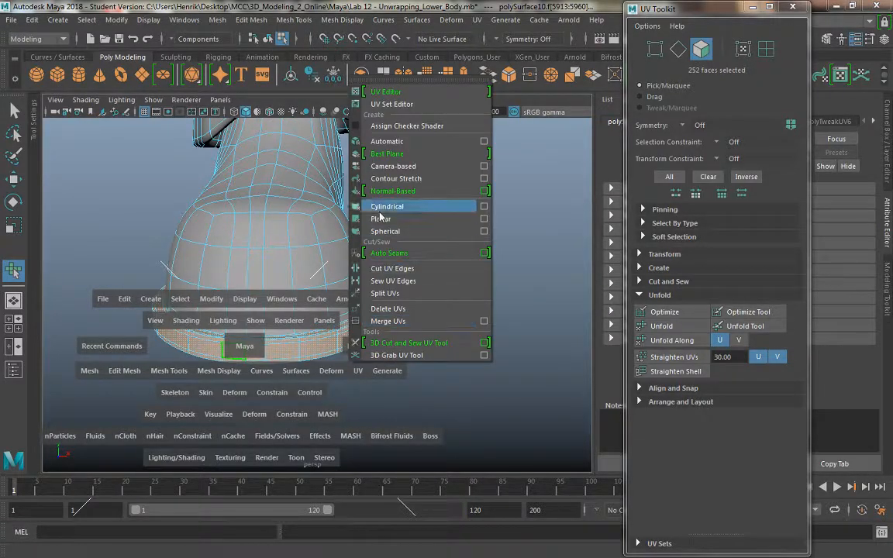
{"action": "left_click", "coordinate": [408, 168]}
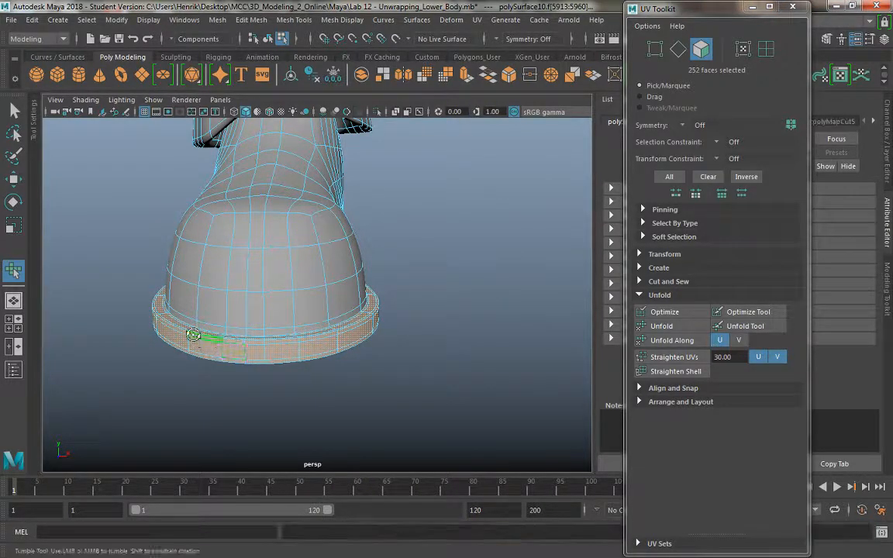
Step: Switch to edge selection and select the line of edges crossing the sole rim at the middle of the heel
{"action": "left_click_drag", "start_coordinate": [213, 338], "coordinate": [457, 350], "text": "alt"}
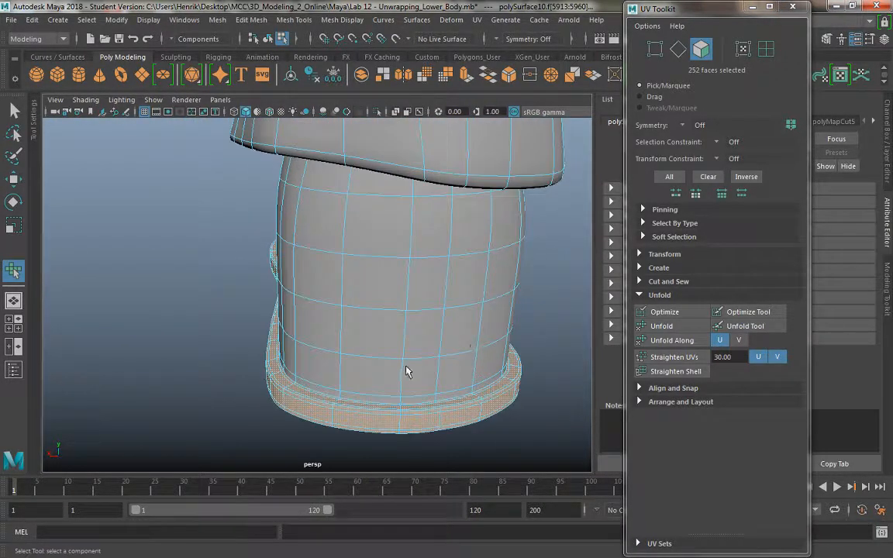
{"action": "middle_click_drag", "start_coordinate": [406, 370], "coordinate": [388, 352], "text": "alt"}
{"action": "right_click_drag", "start_coordinate": [388, 353], "coordinate": [390, 373], "text": "alt"}
{"action": "middle_click_drag", "start_coordinate": [390, 373], "coordinate": [389, 378], "text": "alt"}
{"action": "key", "text": "f"}
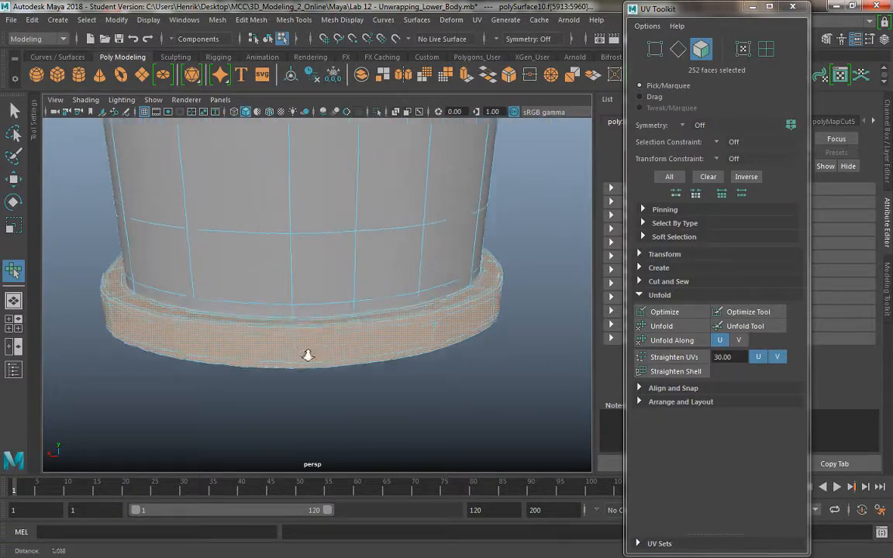
{"action": "right_click_drag", "start_coordinate": [295, 189], "coordinate": [295, 154]}
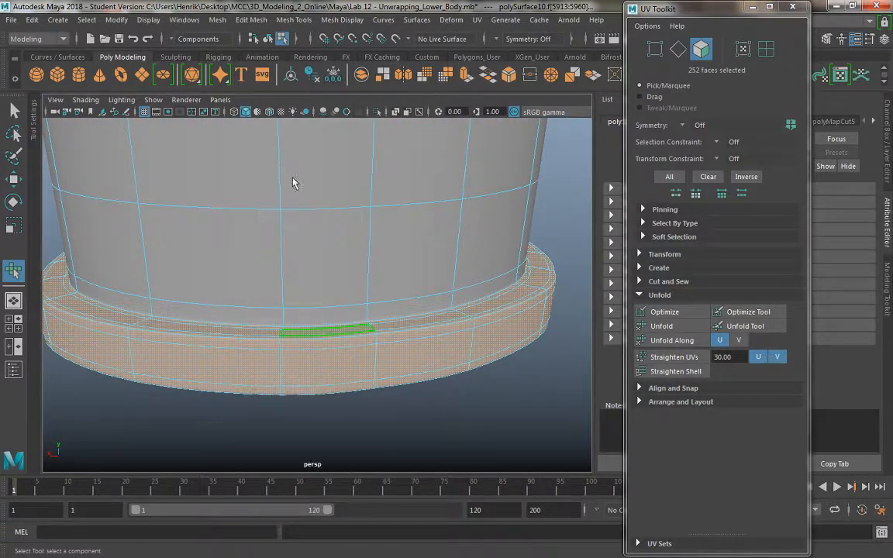
{"action": "left_click", "coordinate": [288, 332]}
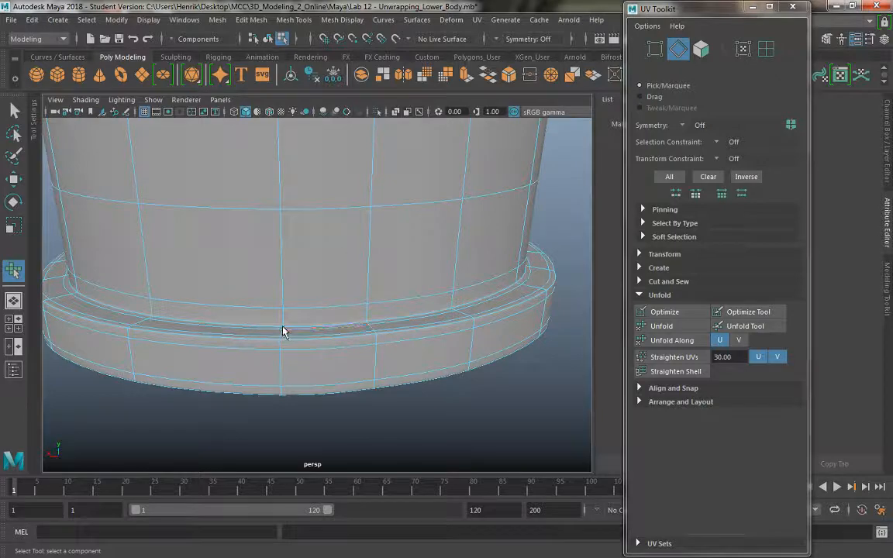
{"action": "left_click", "coordinate": [291, 376]}
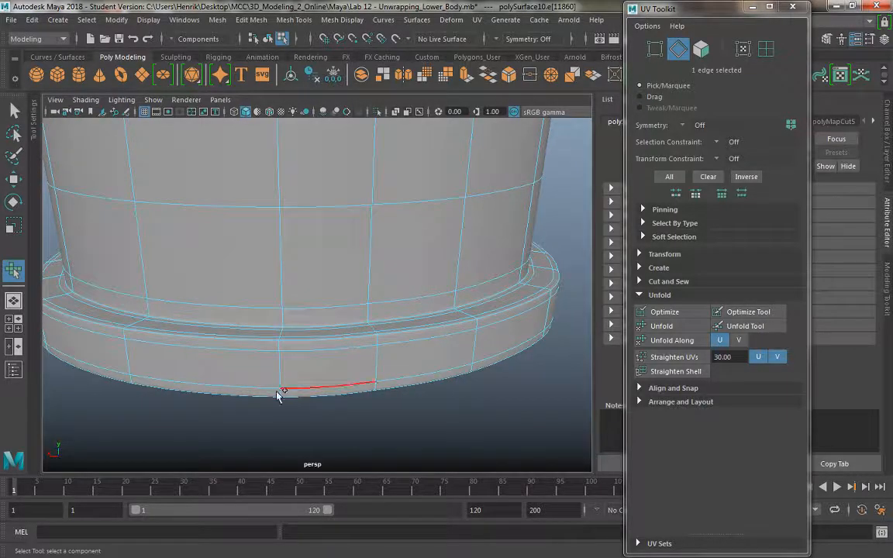
{"action": "left_click_drag", "start_coordinate": [280, 416], "coordinate": [275, 348], "text": "alt"}
{"action": "mouse_move", "coordinate": [275, 348]}
{"action": "middle_mouse_down", "text": "alt"}
{"action": "mouse_move", "coordinate": [277, 403]}
{"action": "mouse_move", "coordinate": [264, 356]}
{"action": "middle_mouse_up", "text": "alt"}
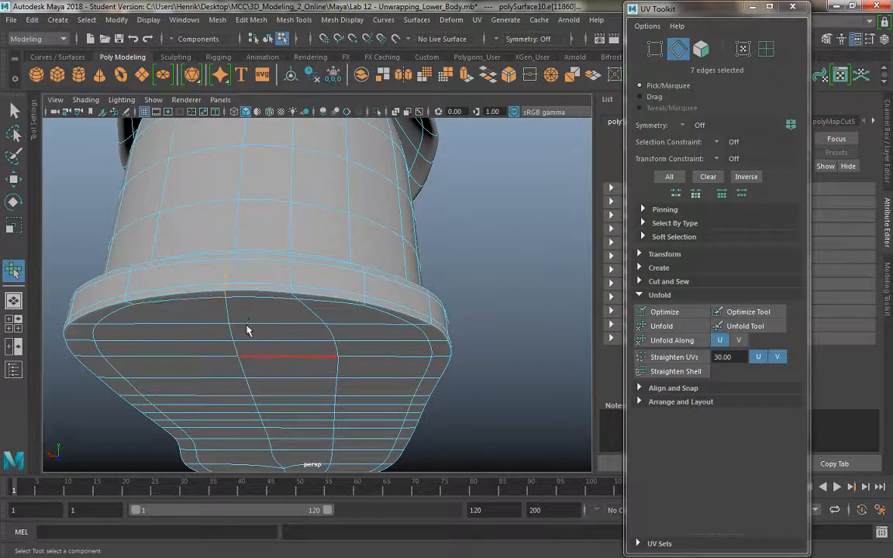
{"action": "key", "text": "space"}
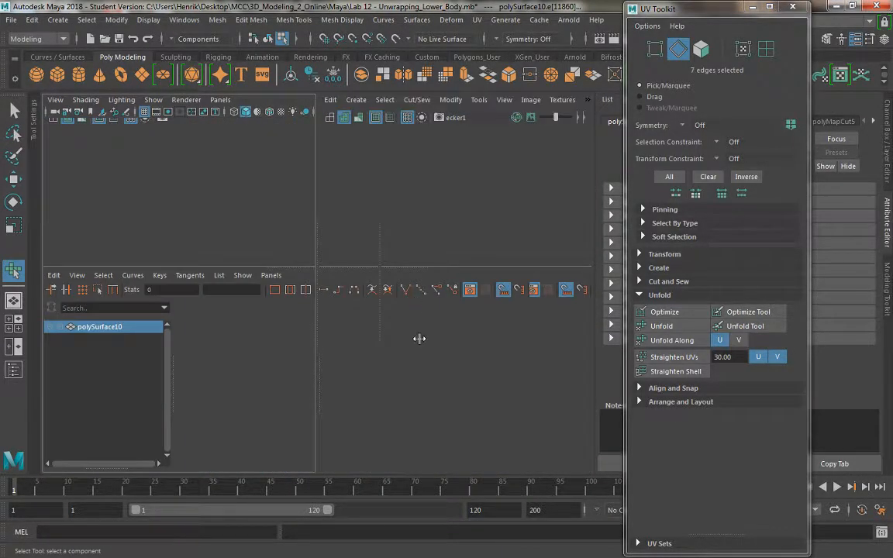
Step: Cut the UVs along the selected edges at the middle of the heel on the sole rim
{"action": "key", "text": "space"}
{"action": "key", "text": "space"}
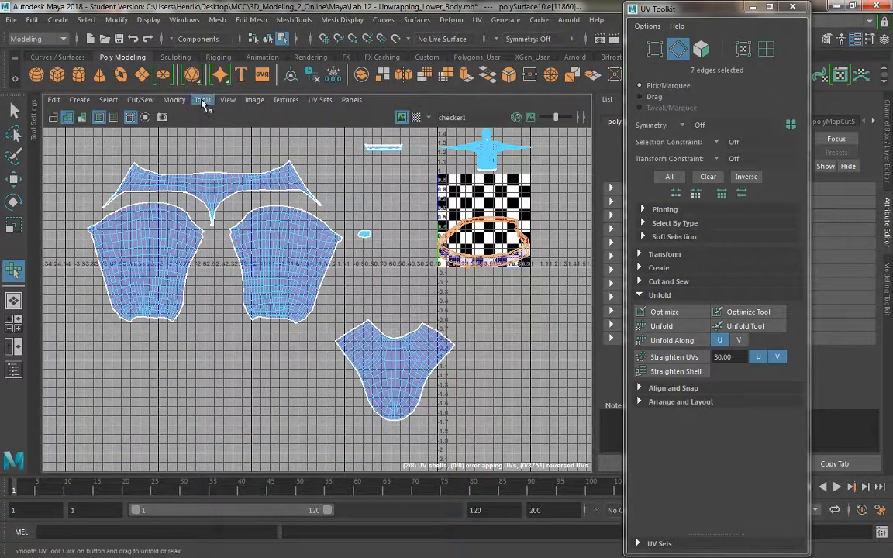
{"action": "left_click", "coordinate": [202, 100]}
{"action": "left_click", "coordinate": [141, 100]}
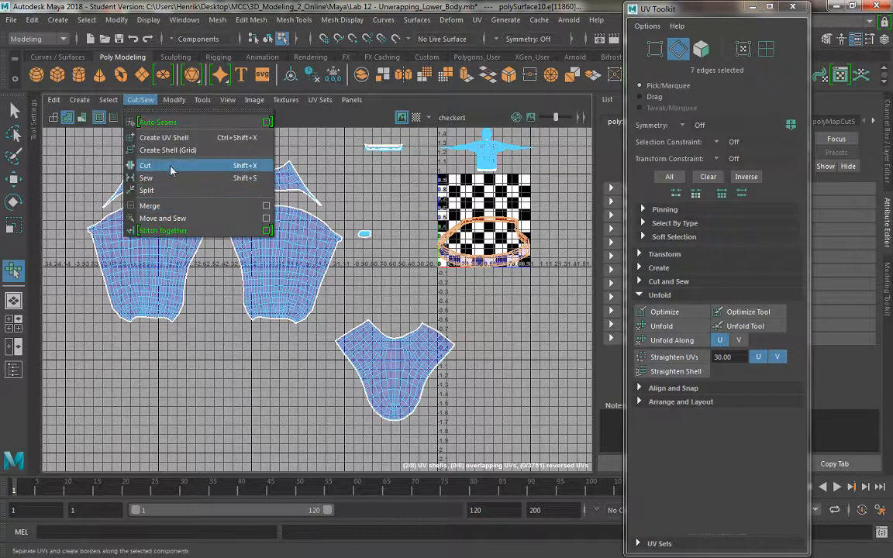
{"action": "left_click", "coordinate": [172, 168]}
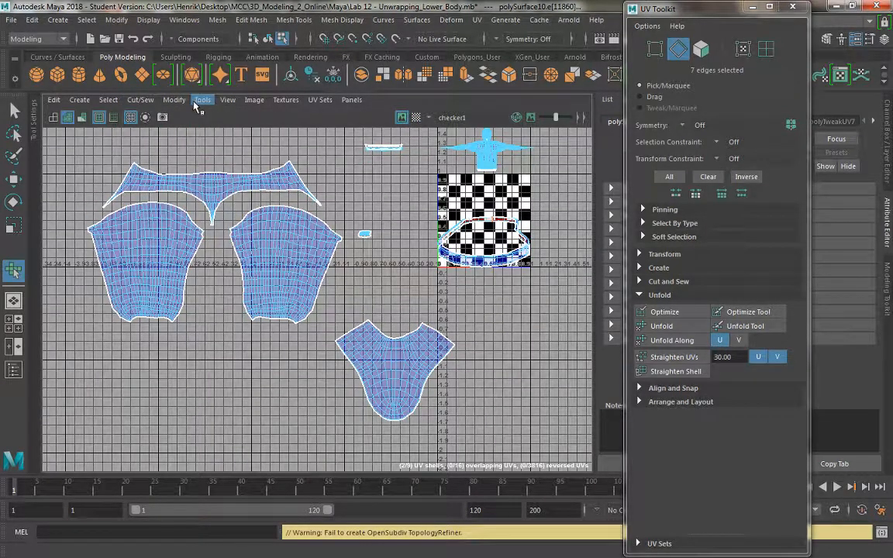
{"action": "key", "text": "1"}
Step: Pick the sole rim's UV shell with the Move UV Shell tool and unfold it
{"action": "left_click", "coordinate": [201, 101]}
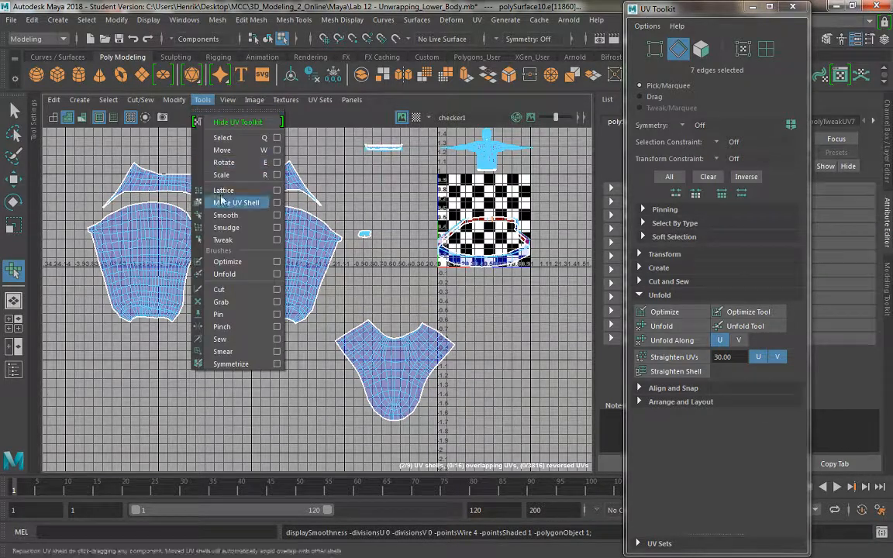
{"action": "left_click", "coordinate": [232, 200]}
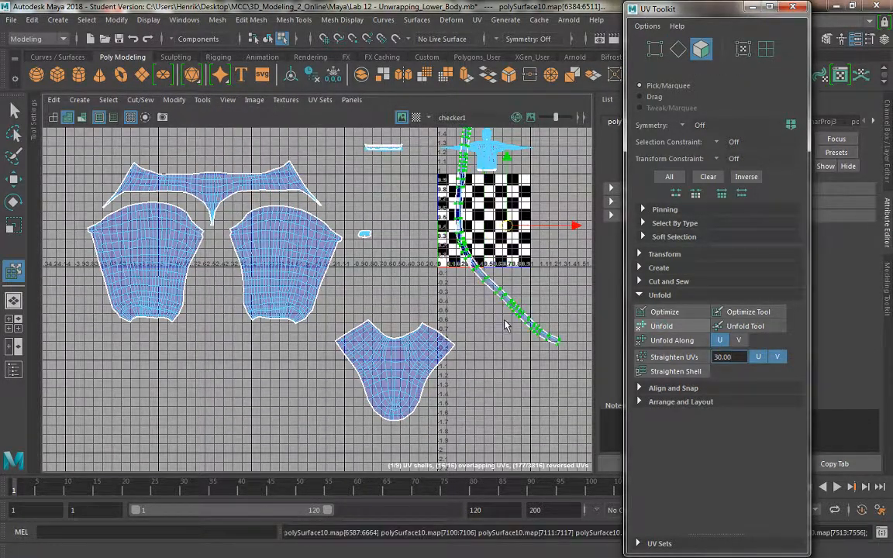
{"action": "middle_click_drag", "start_coordinate": [487, 275], "coordinate": [464, 330], "text": "alt"}
{"action": "right_click_drag", "start_coordinate": [464, 333], "coordinate": [474, 296], "text": "alt"}
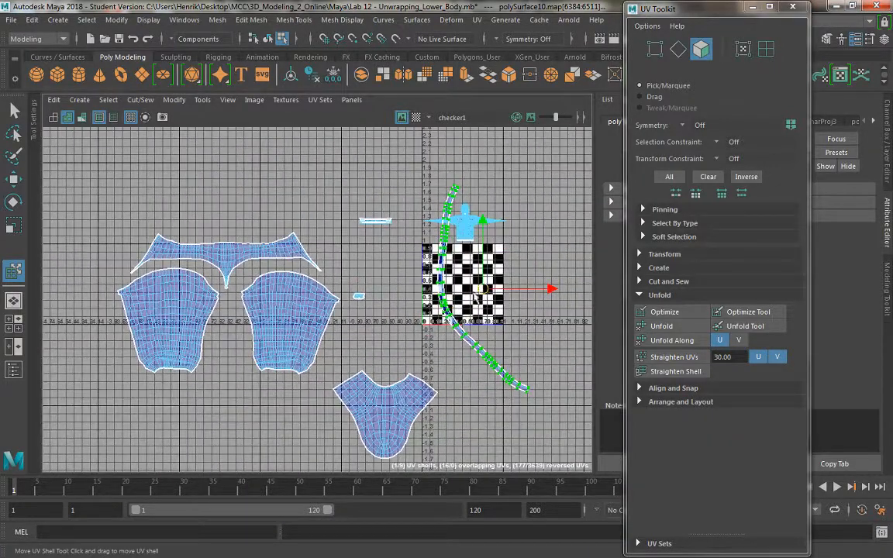
Step: Rotate the unfolded rim strip so it runs horizontally and place it curving beneath the shoe upper's shell
{"action": "key", "text": "w"}
{"action": "key", "text": "ctrl+F12"}
{"action": "left_click_drag", "start_coordinate": [482, 289], "coordinate": [322, 486]}
{"action": "middle_click_drag", "start_coordinate": [453, 399], "coordinate": [459, 282], "text": "alt"}
{"action": "key", "text": "e"}
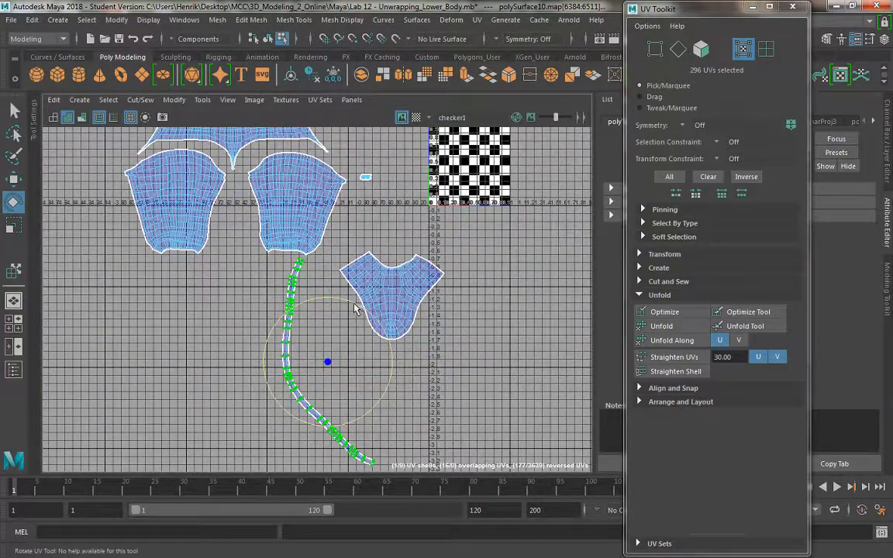
{"action": "left_click_drag", "start_coordinate": [355, 309], "coordinate": [270, 318]}
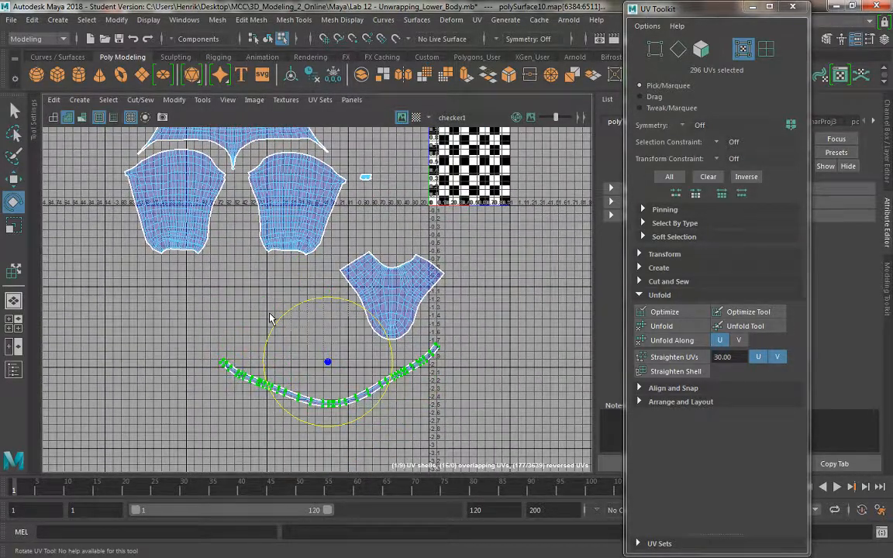
{"action": "key", "text": "w"}
{"action": "left_click_drag", "start_coordinate": [331, 362], "coordinate": [391, 315]}
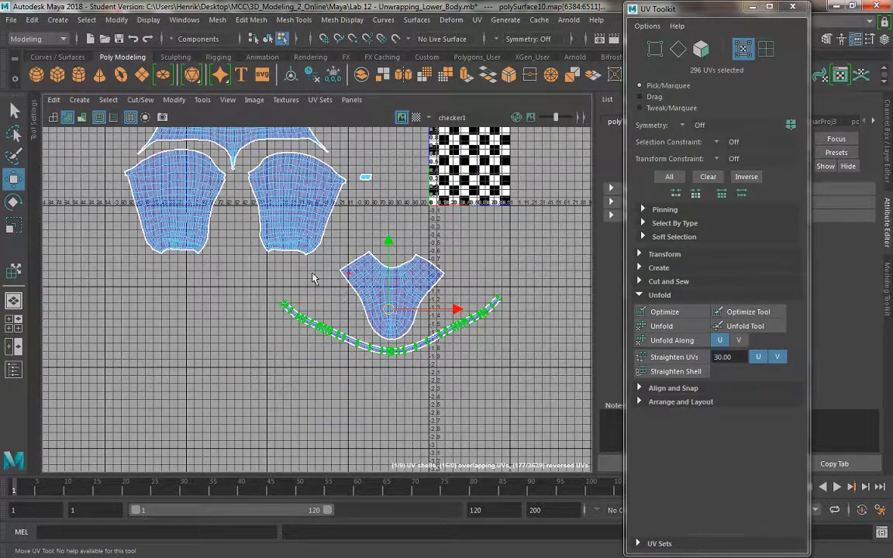
Step: Select all faces of the small shoe-bottom shell between the trouser leg and the checker tile
{"action": "scroll", "coordinate": [369, 208], "scroll_direction": "up", "scroll_amount": 3}
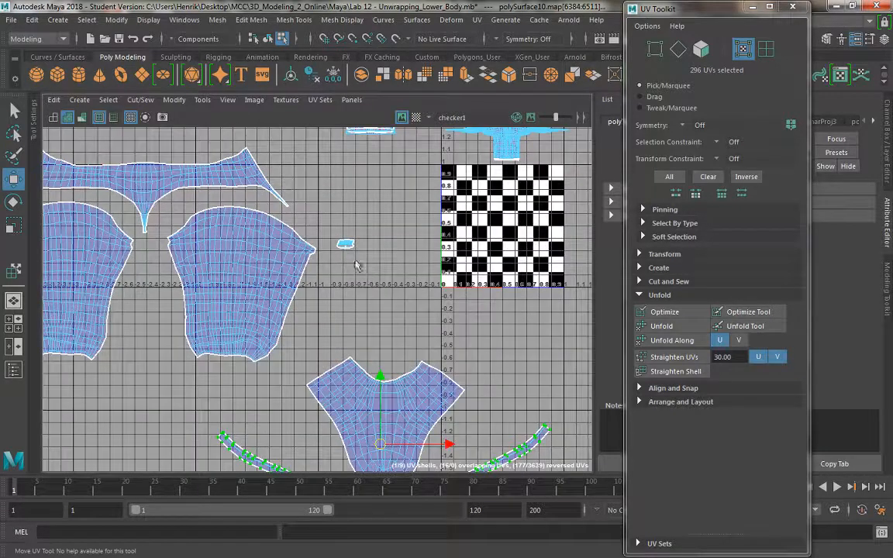
{"action": "scroll", "coordinate": [356, 266], "scroll_direction": "up", "scroll_amount": 3}
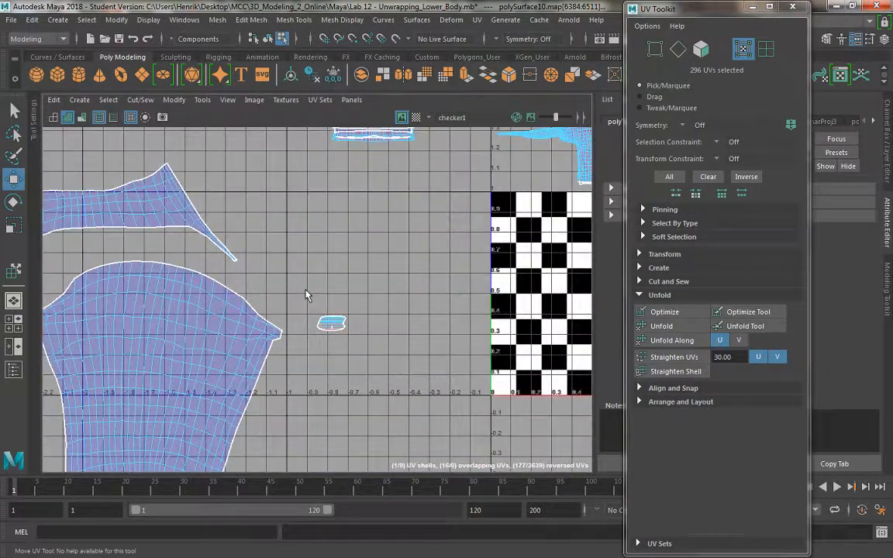
{"action": "key", "text": "q"}
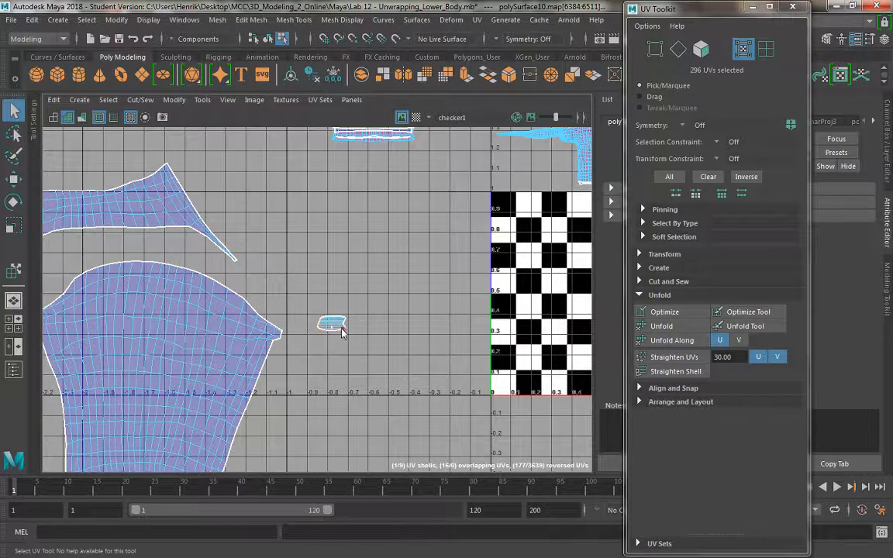
{"action": "right_click_drag", "start_coordinate": [341, 331], "coordinate": [342, 353]}
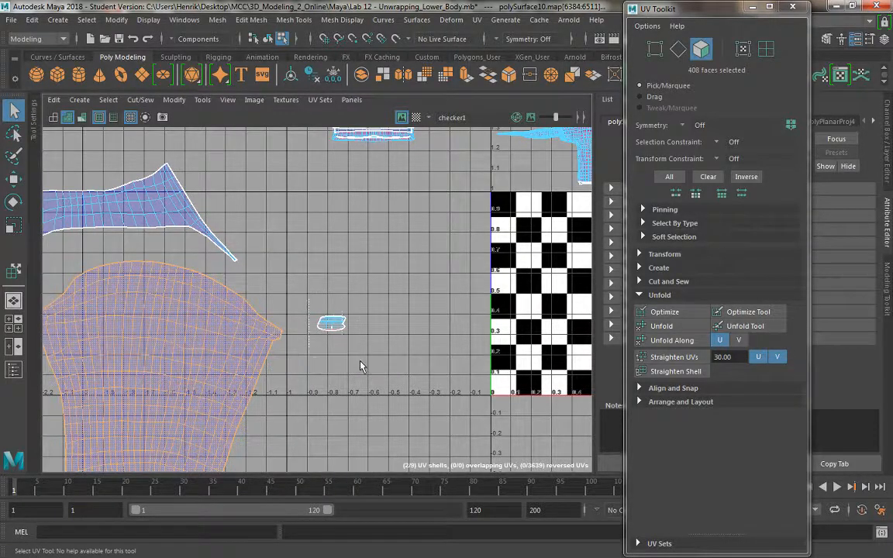
{"action": "left_click_drag", "start_coordinate": [359, 365], "coordinate": [304, 311]}
Step: Face the selected shoe sole straight on from below and apply a camera-based UV projection to its faces
{"action": "key", "text": "space"}
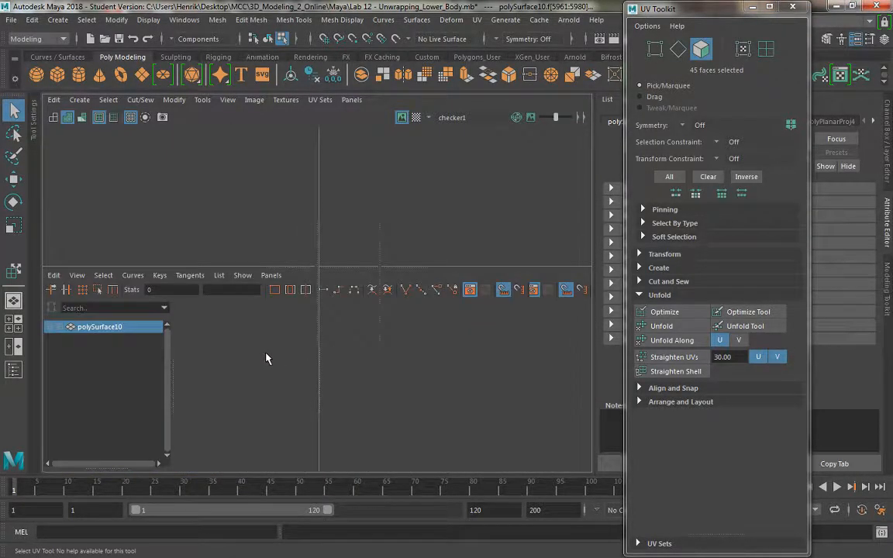
{"action": "left_click_drag", "start_coordinate": [187, 353], "coordinate": [186, 265], "text": "alt"}
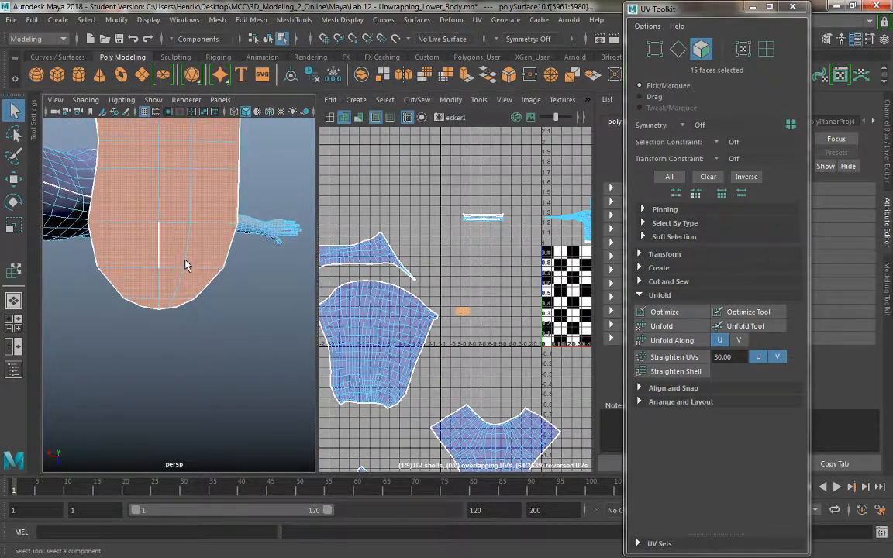
{"action": "key", "text": "space"}
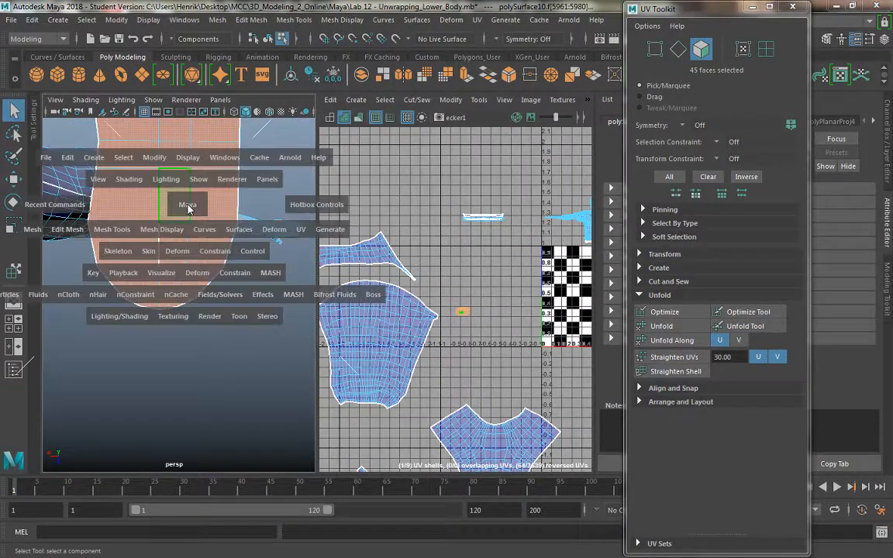
{"action": "middle_click_drag", "start_coordinate": [188, 210], "coordinate": [192, 256], "text": "alt"}
{"action": "right_click_drag", "start_coordinate": [191, 256], "coordinate": [180, 229], "text": "alt"}
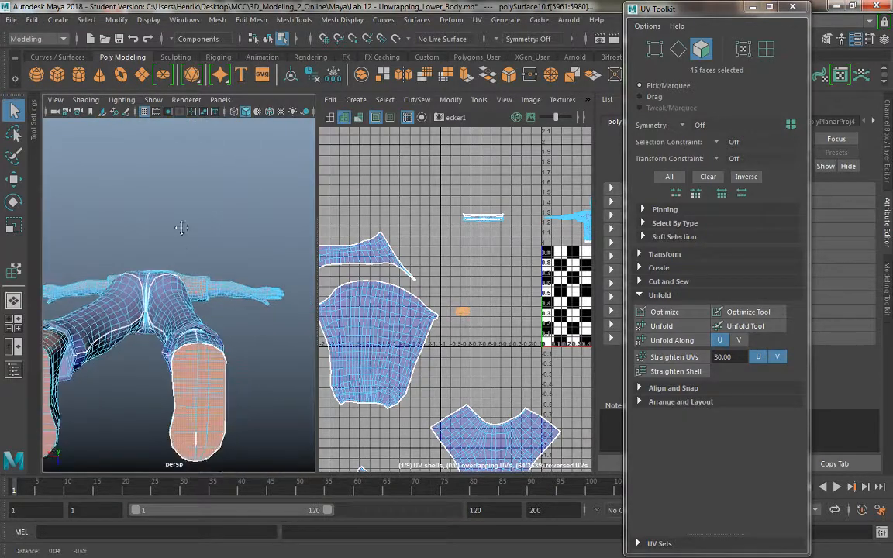
{"action": "key", "text": "f"}
{"action": "mouse_move", "coordinate": [209, 286]}
{"action": "left_mouse_down", "text": "alt"}
{"action": "mouse_move", "coordinate": [209, 278]}
{"action": "mouse_move", "coordinate": [201, 292]}
{"action": "left_mouse_up", "text": "alt"}
{"action": "key", "text": "space"}
{"action": "left_click", "coordinate": [313, 314]}
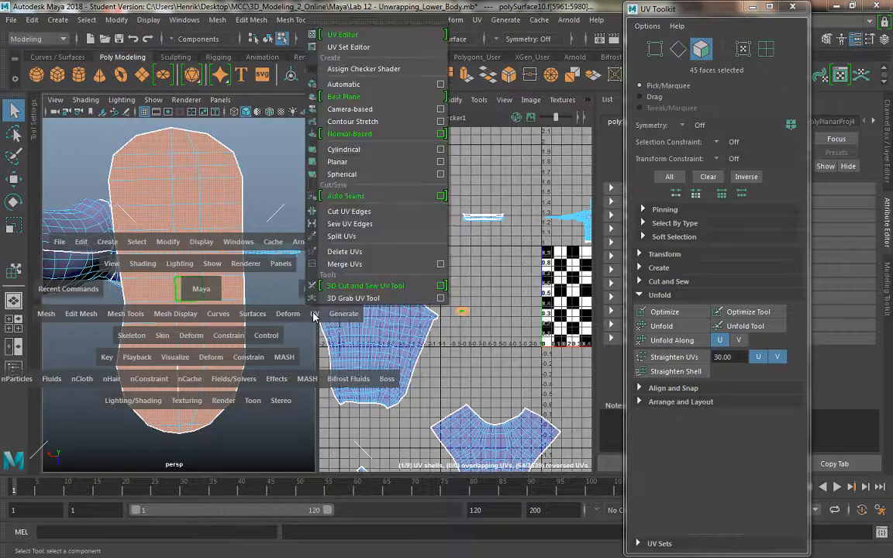
{"action": "left_click", "coordinate": [342, 115]}
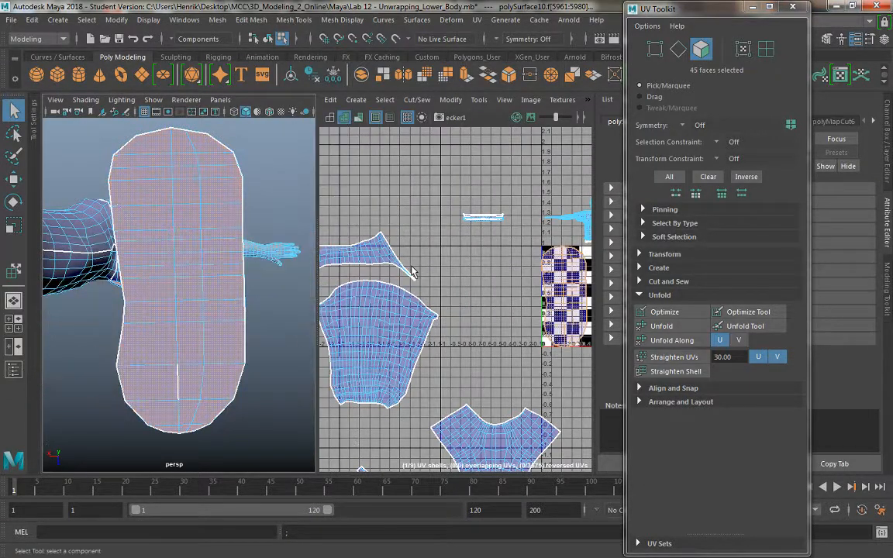
Step: Move the sole's UV shell below the rim strip with the Move UV Shell tool and unfold it
{"action": "left_click", "coordinate": [463, 100]}
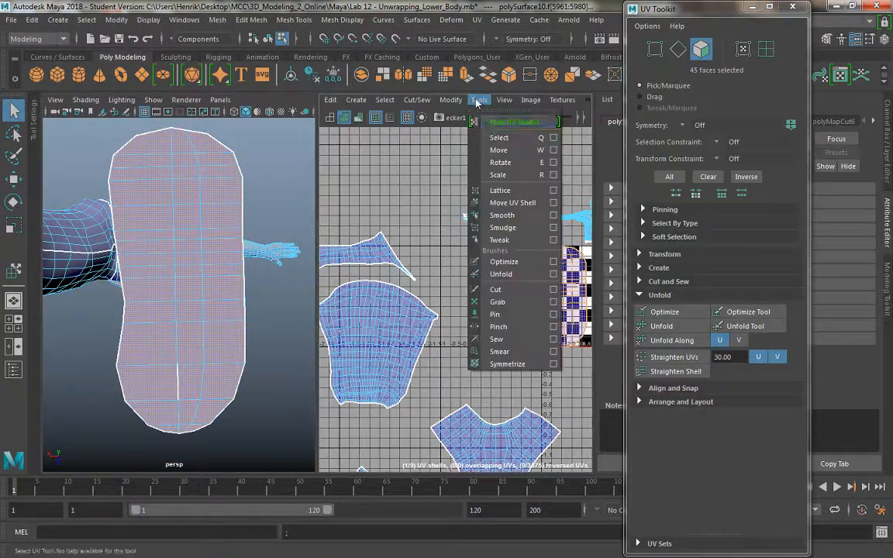
{"action": "left_click", "coordinate": [477, 185]}
{"action": "middle_click_drag", "start_coordinate": [569, 309], "coordinate": [511, 197], "text": "alt"}
{"action": "left_click_drag", "start_coordinate": [508, 199], "coordinate": [457, 462]}
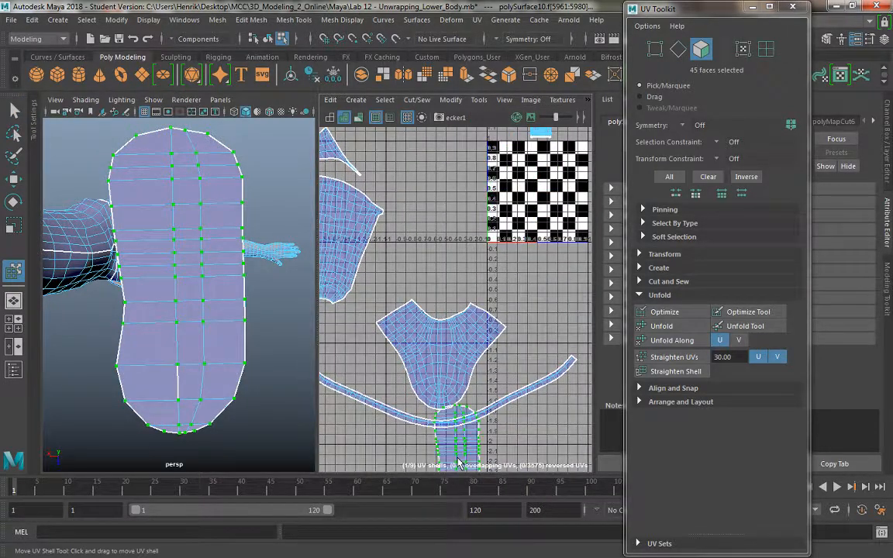
{"action": "scroll", "coordinate": [526, 436], "scroll_direction": "down", "scroll_amount": 2}
{"action": "middle_click_drag", "start_coordinate": [521, 405], "coordinate": [531, 306], "text": "alt"}
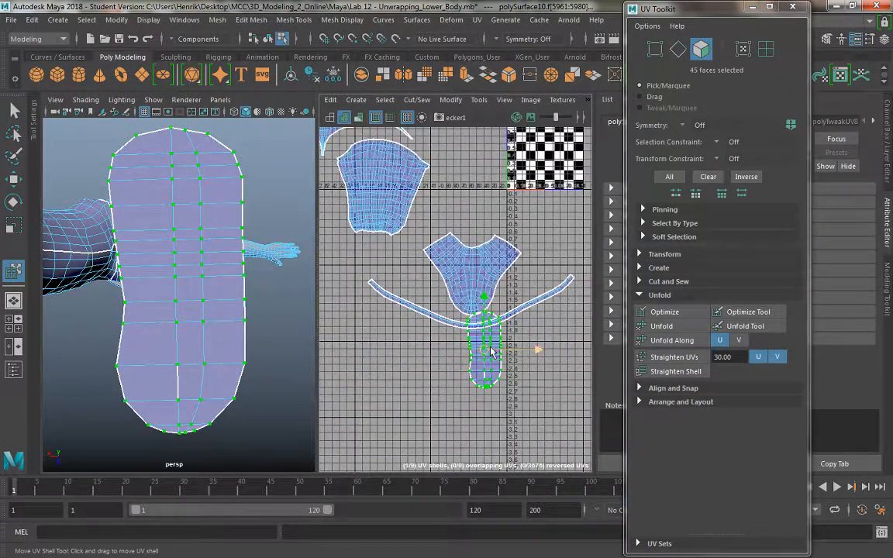
{"action": "left_click_drag", "start_coordinate": [485, 355], "coordinate": [474, 382]}
{"action": "left_click", "coordinate": [657, 326]}
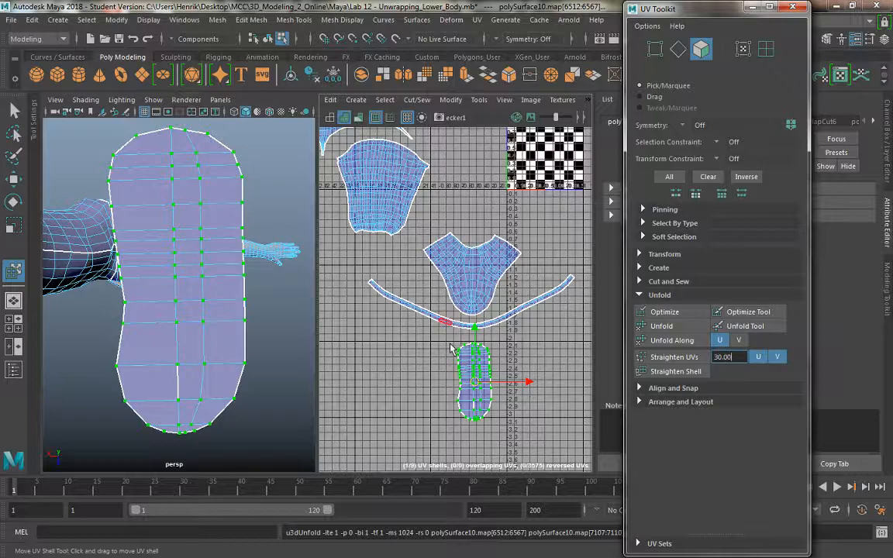
Step: Try to close the short seam edge inside the heel of the sole shell with Move and Sew
{"action": "middle_click_drag", "start_coordinate": [438, 385], "coordinate": [434, 372], "text": "alt"}
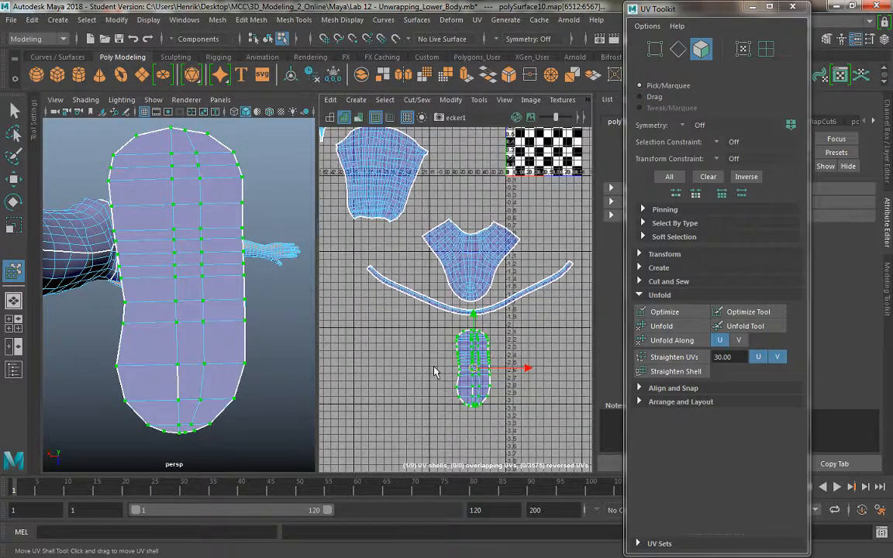
{"action": "right_click_drag", "start_coordinate": [454, 358], "coordinate": [474, 402], "text": "alt"}
{"action": "middle_click_drag", "start_coordinate": [470, 379], "coordinate": [425, 277], "text": "alt"}
{"action": "right_click_drag", "start_coordinate": [426, 279], "coordinate": [478, 377], "text": "alt"}
{"action": "right_click_drag", "start_coordinate": [445, 321], "coordinate": [440, 231]}
{"action": "left_click", "coordinate": [446, 325]}
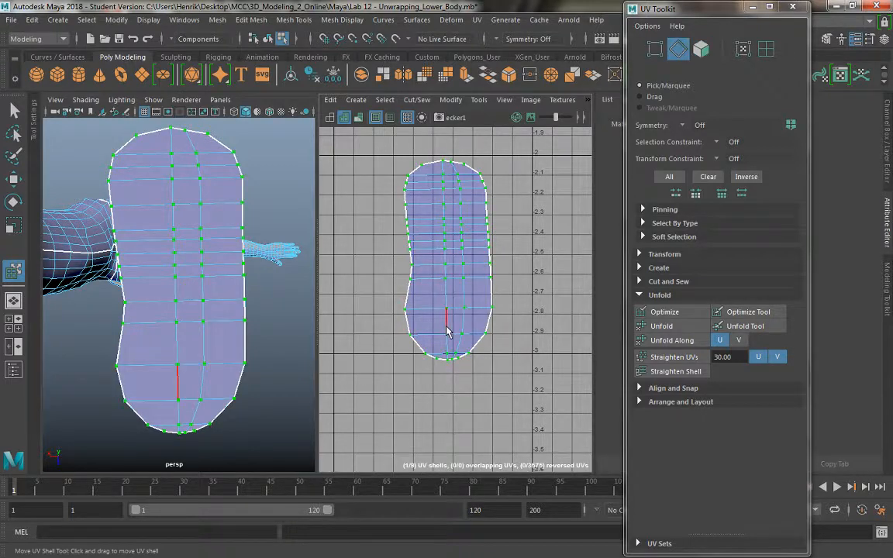
{"action": "middle_click_drag", "start_coordinate": [517, 334], "coordinate": [497, 321], "text": "alt"}
{"action": "left_click", "coordinate": [13, 111]}
{"action": "right_click_drag", "start_coordinate": [447, 271], "coordinate": [447, 217]}
{"action": "left_click", "coordinate": [430, 311]}
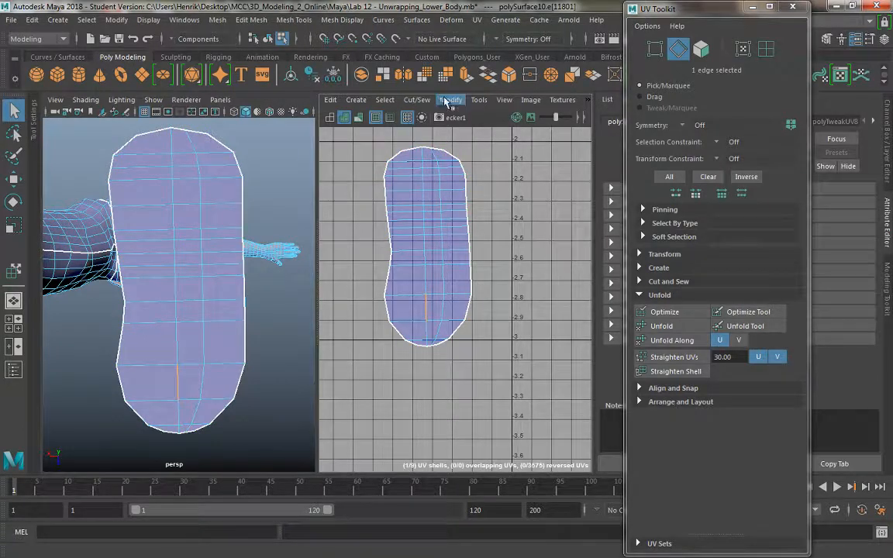
{"action": "left_click", "coordinate": [478, 101]}
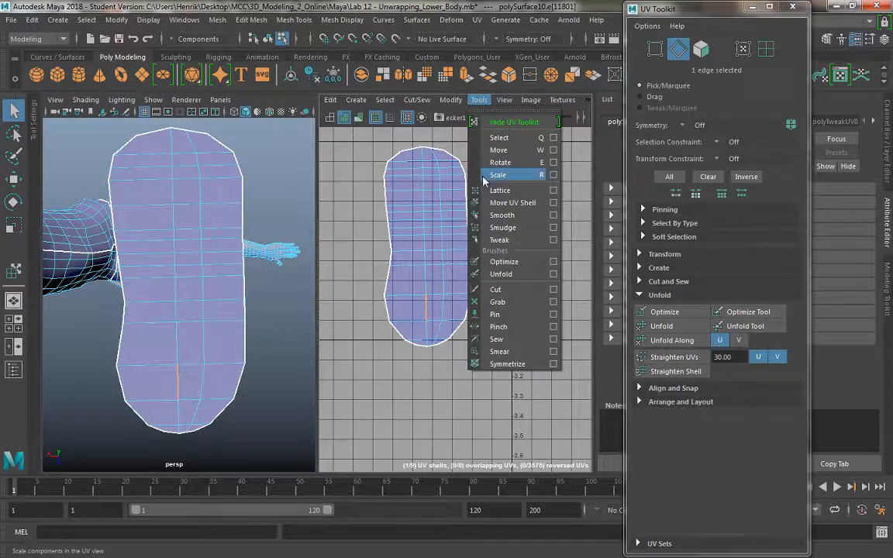
{"action": "mouse_move", "coordinate": [416, 100]}
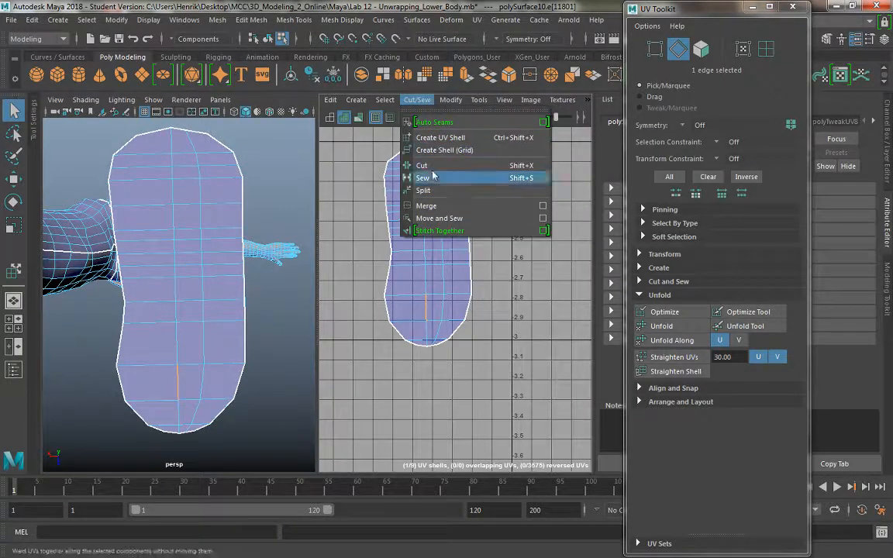
{"action": "left_click", "coordinate": [435, 217]}
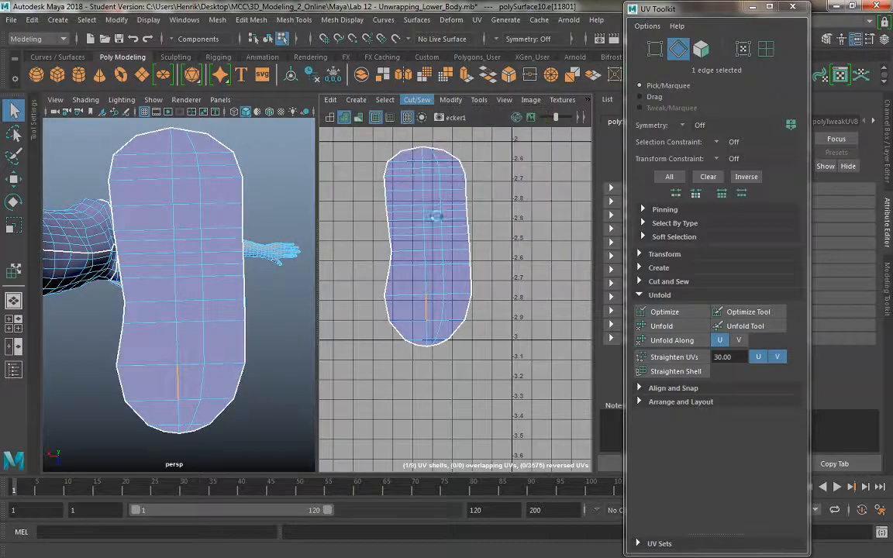
{"action": "left_click", "coordinate": [505, 261]}
Step: Test the heel seam edge on the model by moving it sideways, and undo the move
{"action": "right_click_drag", "start_coordinate": [188, 190], "coordinate": [183, 155]}
{"action": "left_click", "coordinate": [178, 390]}
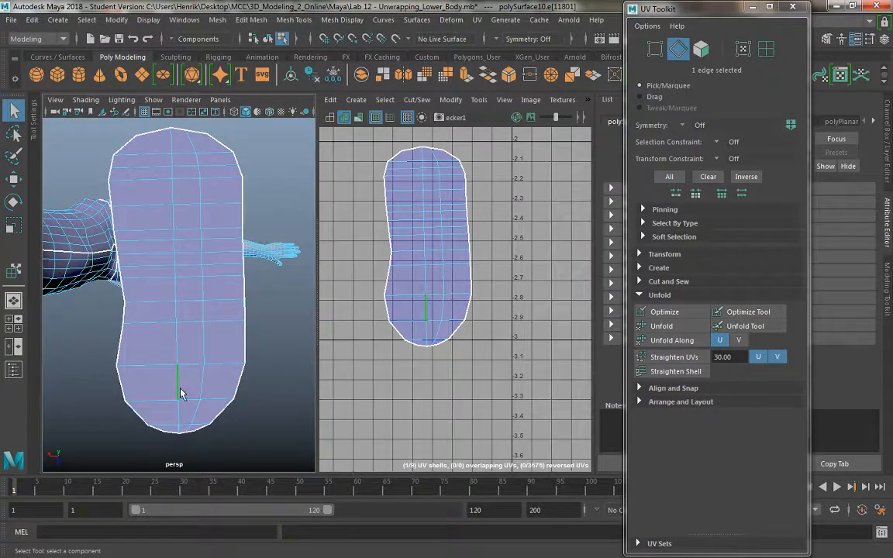
{"action": "key", "text": "w"}
{"action": "left_click_drag", "start_coordinate": [114, 383], "coordinate": [138, 383]}
{"action": "key", "text": "ctrl+z"}
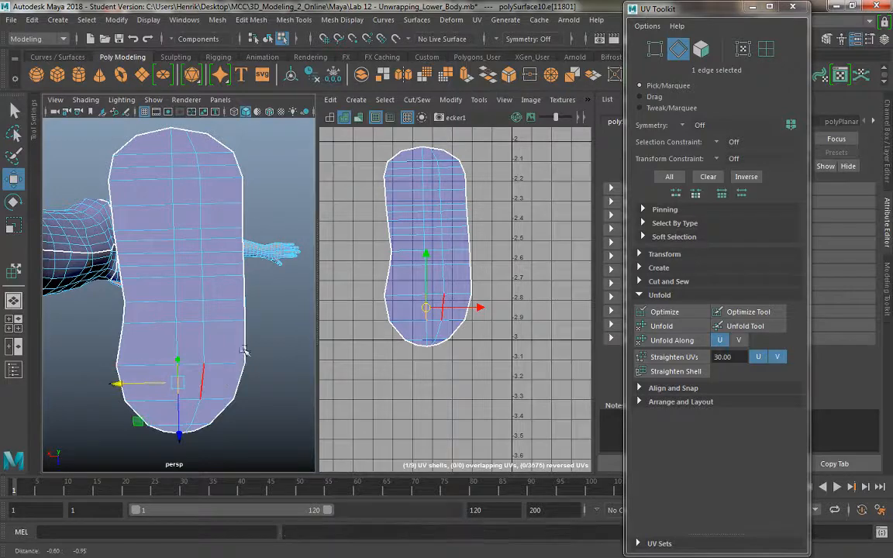
Step: Test the vertices at both ends of the heel seam edge by moving each one, undoing each move
{"action": "left_click_drag", "start_coordinate": [203, 379], "coordinate": [238, 336], "text": "alt"}
{"action": "key", "text": "f"}
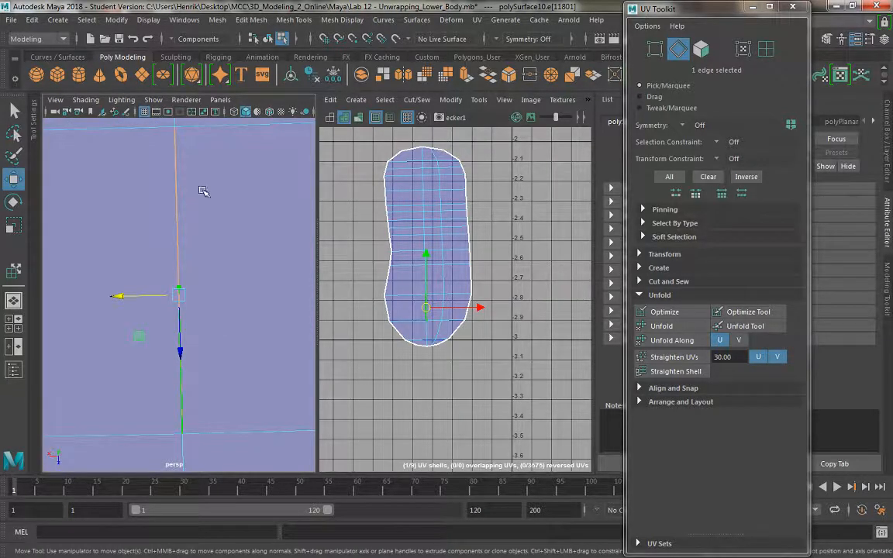
{"action": "right_click_drag", "start_coordinate": [203, 191], "coordinate": [137, 189]}
{"action": "left_click", "coordinate": [182, 132]}
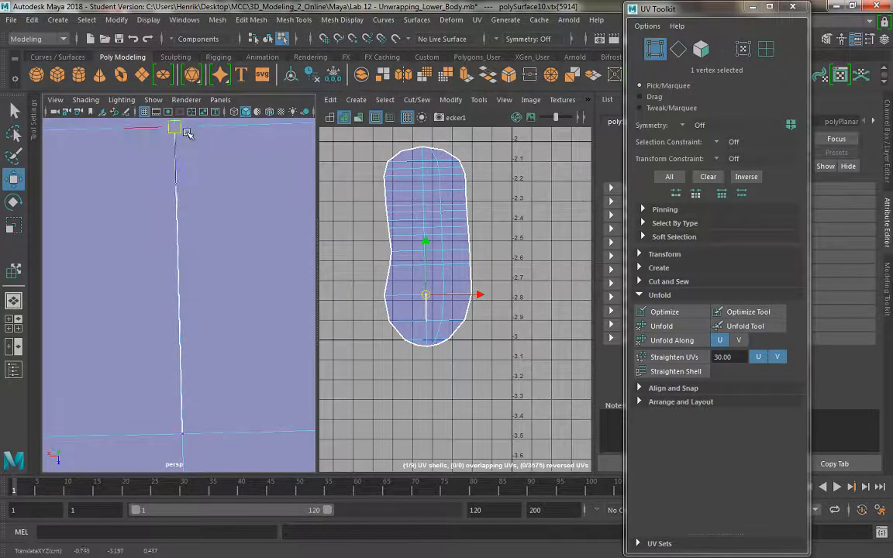
{"action": "left_click_drag", "start_coordinate": [187, 133], "coordinate": [166, 132]}
{"action": "key", "text": "ctrl+z"}
{"action": "left_click", "coordinate": [185, 434]}
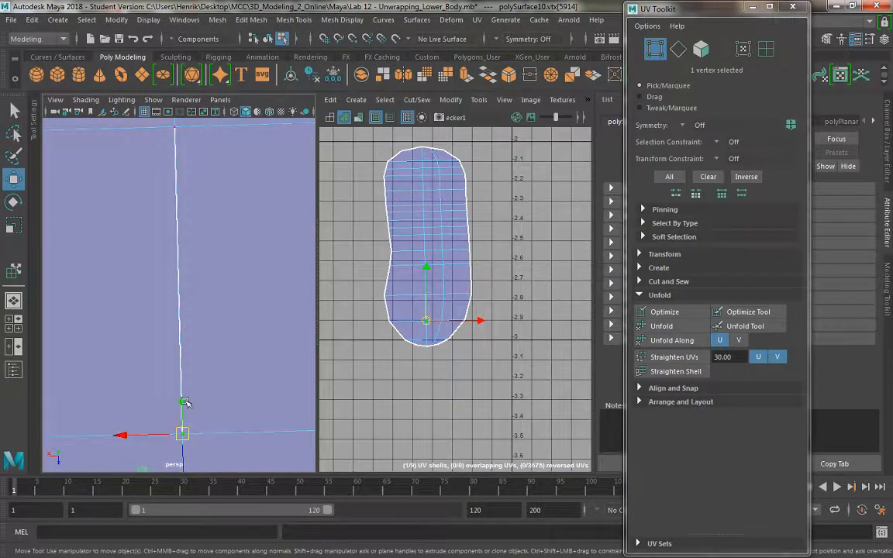
{"action": "left_click_drag", "start_coordinate": [185, 438], "coordinate": [162, 412]}
{"action": "key", "text": "ctrl+z"}
{"action": "key", "text": "f"}
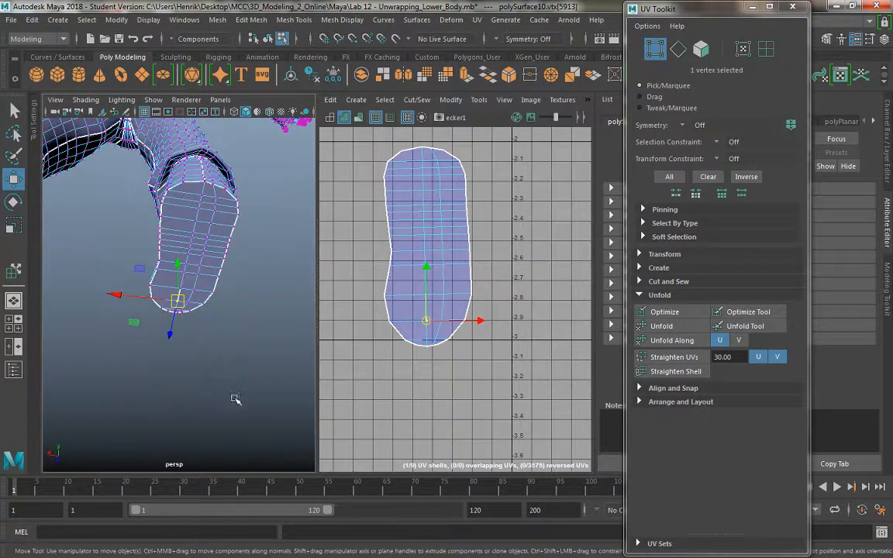
Step: Delete the sole face next to the stray heel seam edge
{"action": "right_click_drag", "start_coordinate": [177, 188], "coordinate": [177, 260]}
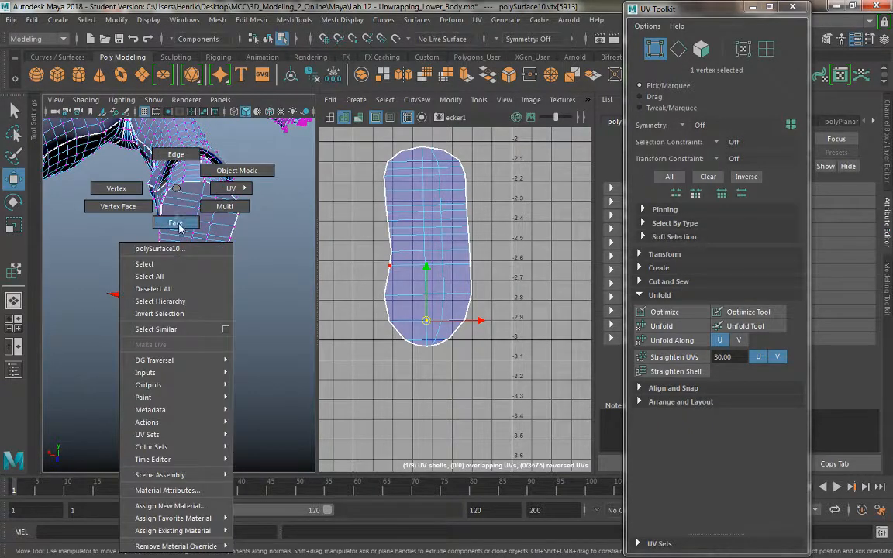
{"action": "right_click_drag", "start_coordinate": [179, 226], "coordinate": [176, 223]}
{"action": "left_click", "coordinate": [189, 281]}
{"action": "left_click", "coordinate": [186, 298]}
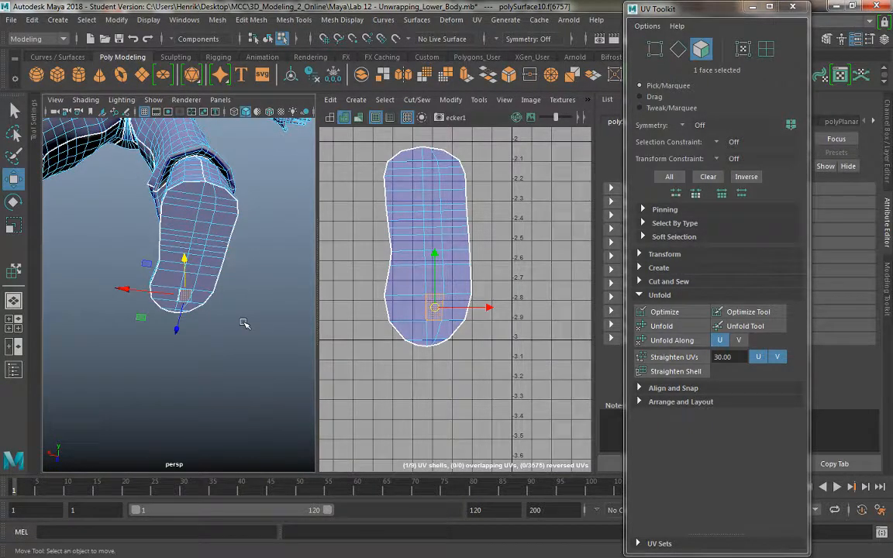
{"action": "key", "text": "Delete"}
Step: Select the border edges of the hole in the sole's heel and close it with Fill Hole
{"action": "left_click_drag", "start_coordinate": [244, 324], "coordinate": [224, 309], "text": "alt"}
{"action": "right_click_drag", "start_coordinate": [224, 309], "coordinate": [280, 391], "text": "alt"}
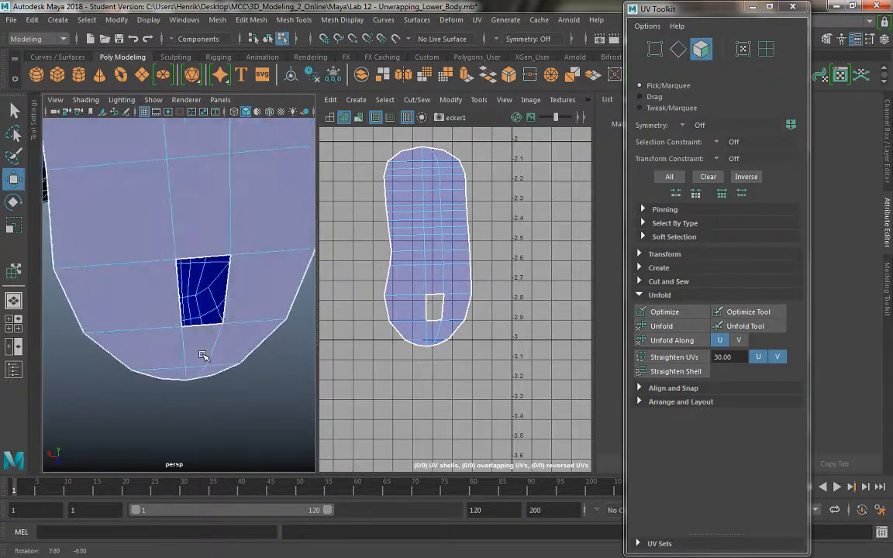
{"action": "left_click_drag", "start_coordinate": [203, 355], "coordinate": [212, 341], "text": "alt"}
{"action": "right_click_drag", "start_coordinate": [211, 212], "coordinate": [213, 152]}
{"action": "double_click", "coordinate": [208, 257]}
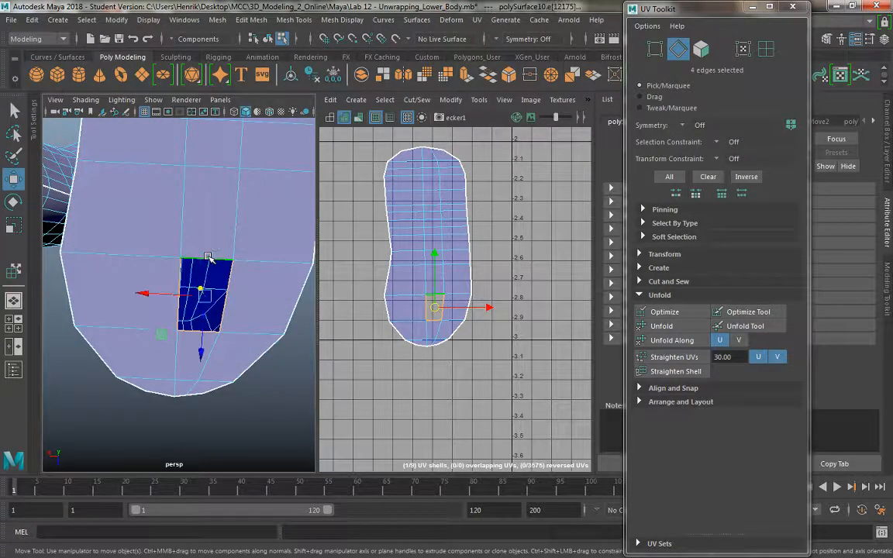
{"action": "right_click_drag", "start_coordinate": [209, 257], "coordinate": [217, 420], "text": "shift"}
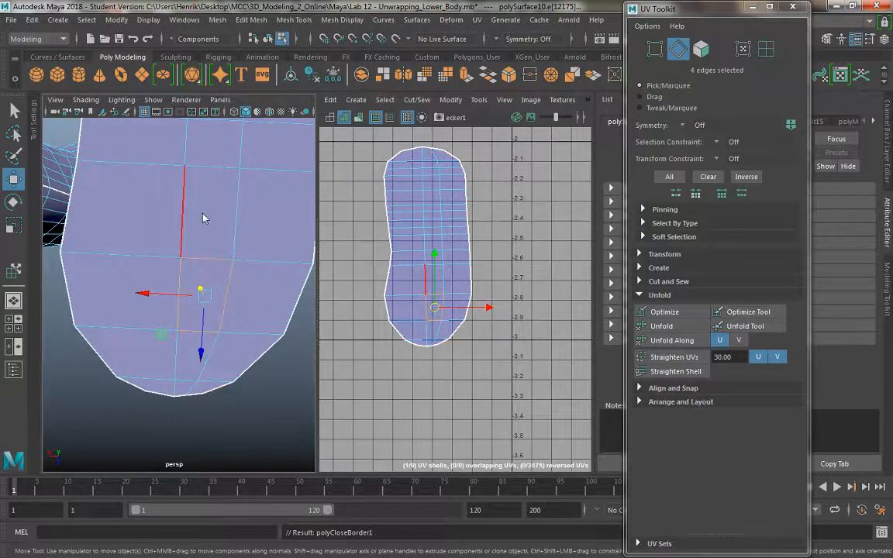
Step: Leave edge editing, reselect the body mesh, and unfold the repaired sole's UV shell after picking it with Move UV Shell
{"action": "right_click_drag", "start_coordinate": [202, 219], "coordinate": [249, 167]}
{"action": "left_click", "coordinate": [265, 395]}
{"action": "left_click", "coordinate": [203, 314]}
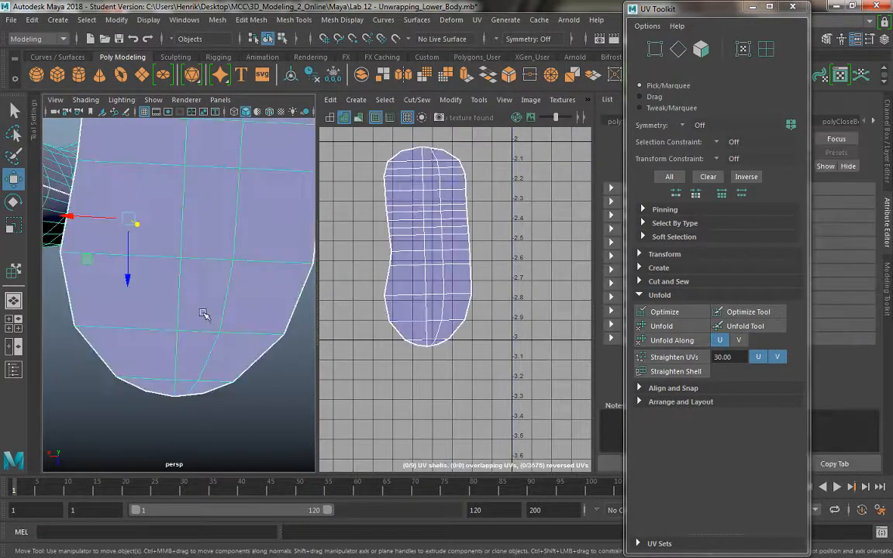
{"action": "scroll", "coordinate": [236, 359], "scroll_direction": "down", "scroll_amount": 10}
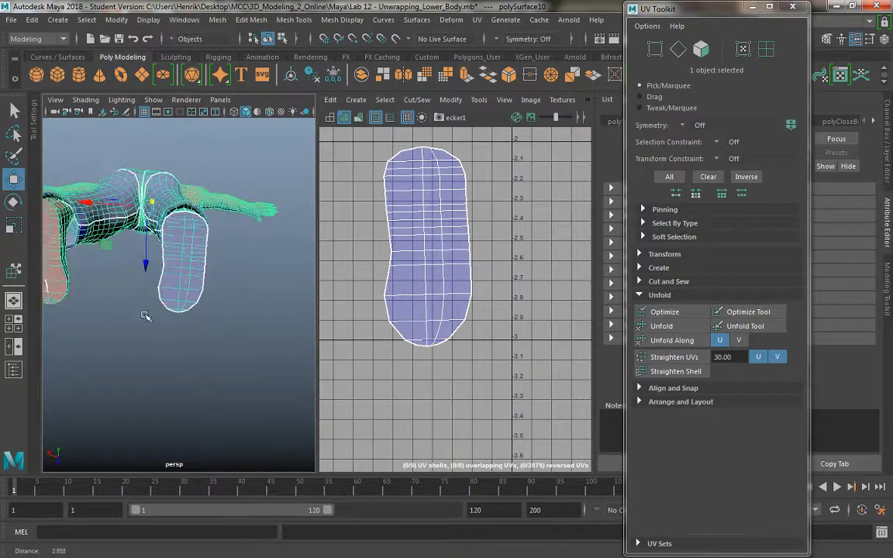
{"action": "scroll", "coordinate": [144, 316], "scroll_direction": "up", "scroll_amount": 8}
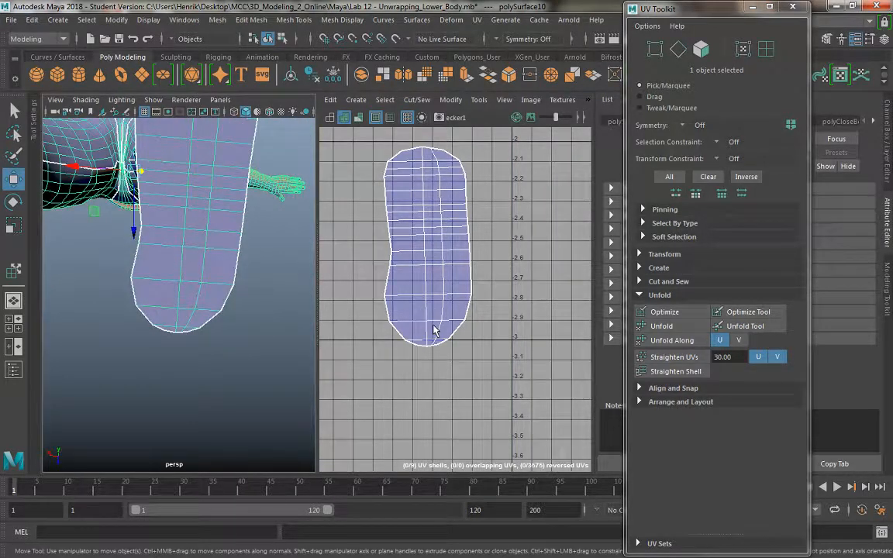
{"action": "left_click_drag", "start_coordinate": [155, 274], "coordinate": [149, 268], "text": "alt"}
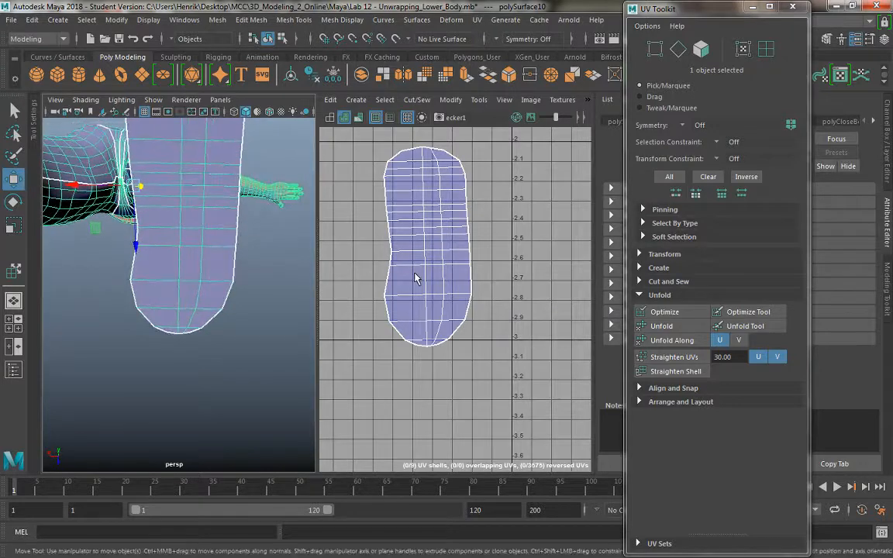
{"action": "left_click", "coordinate": [480, 103]}
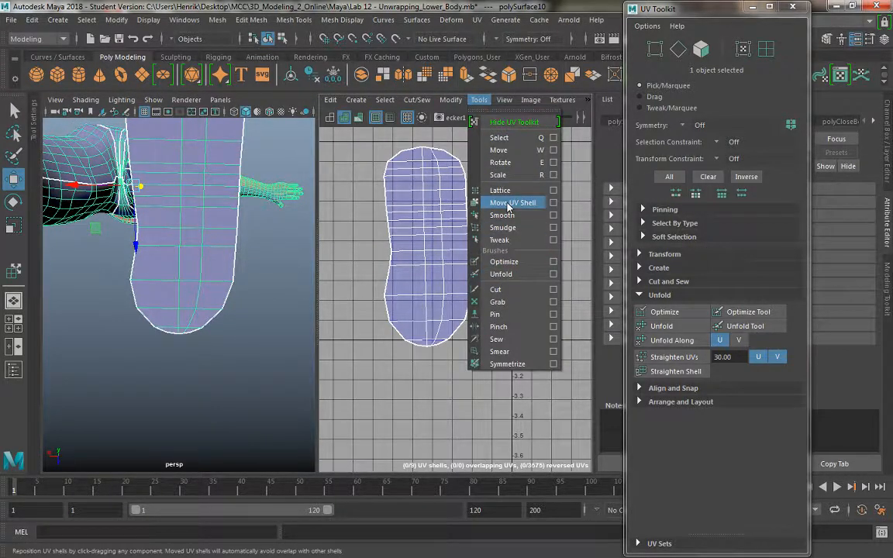
{"action": "left_click", "coordinate": [508, 203]}
{"action": "left_click", "coordinate": [454, 241]}
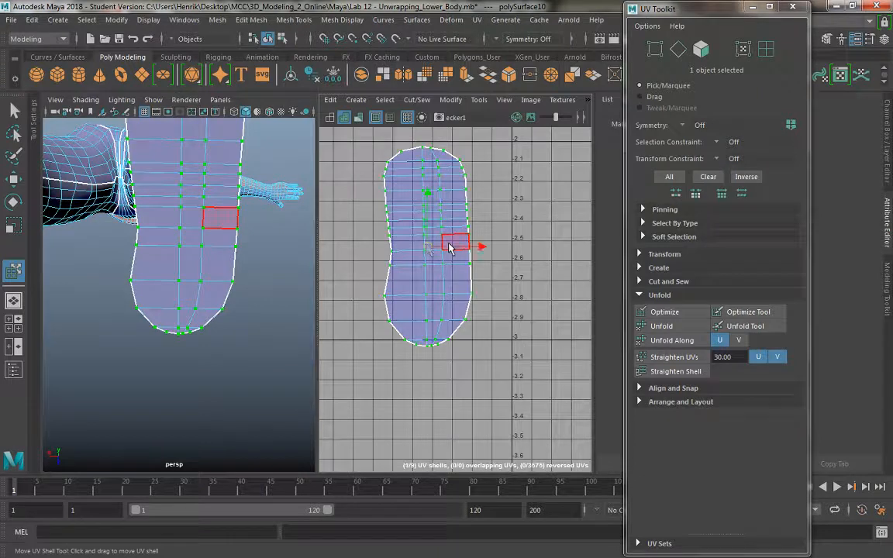
{"action": "left_click", "coordinate": [645, 325]}
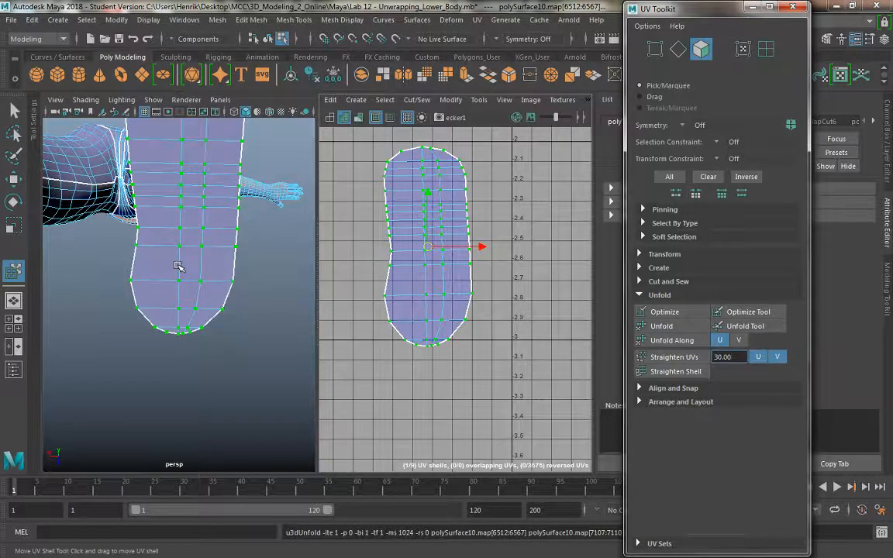
Step: Select the lowest ring of faces around the upper of the other shoe, just above the sole rim
{"action": "left_click_drag", "start_coordinate": [185, 246], "coordinate": [496, 379], "text": "alt"}
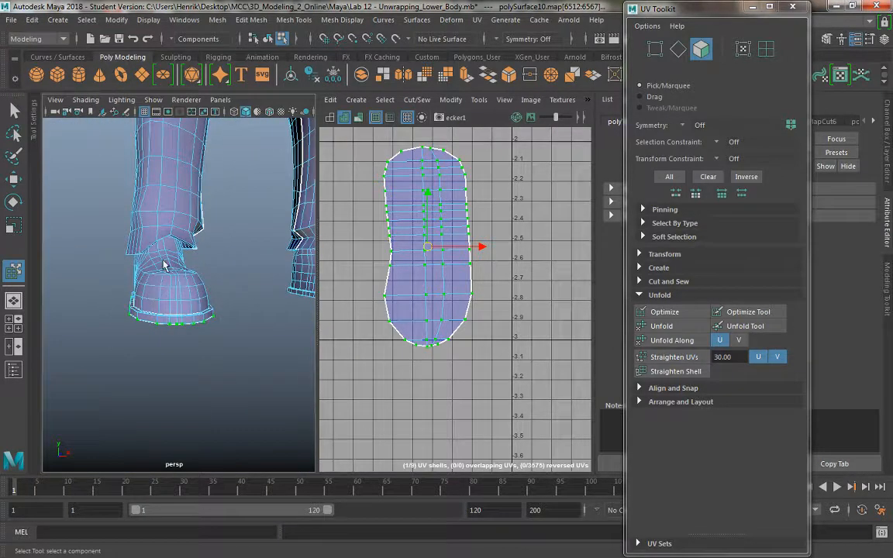
{"action": "left_click_drag", "start_coordinate": [163, 263], "coordinate": [182, 225], "text": "alt"}
{"action": "middle_click_drag", "start_coordinate": [183, 225], "coordinate": [185, 356], "text": "alt"}
{"action": "right_click_drag", "start_coordinate": [184, 356], "coordinate": [178, 206], "text": "alt"}
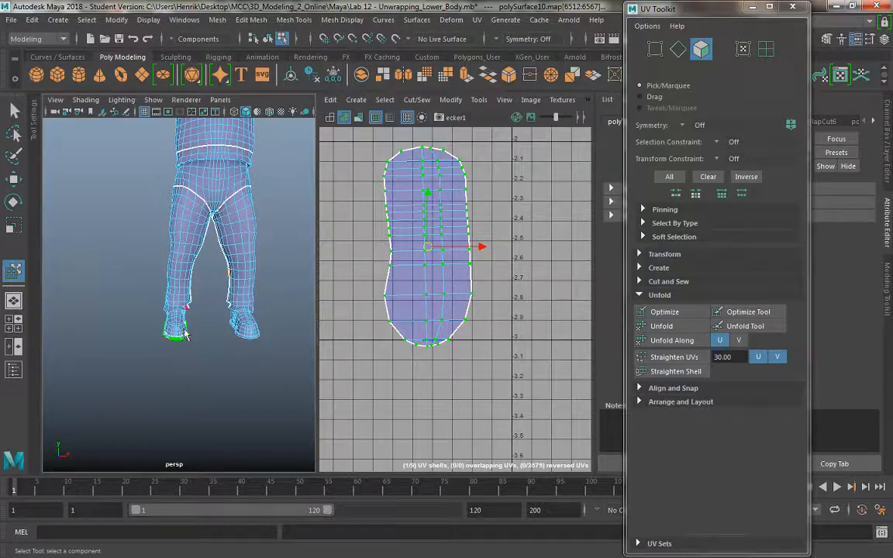
{"action": "left_click_drag", "start_coordinate": [184, 334], "coordinate": [143, 309], "text": "alt"}
{"action": "right_click_drag", "start_coordinate": [143, 308], "coordinate": [223, 352], "text": "alt"}
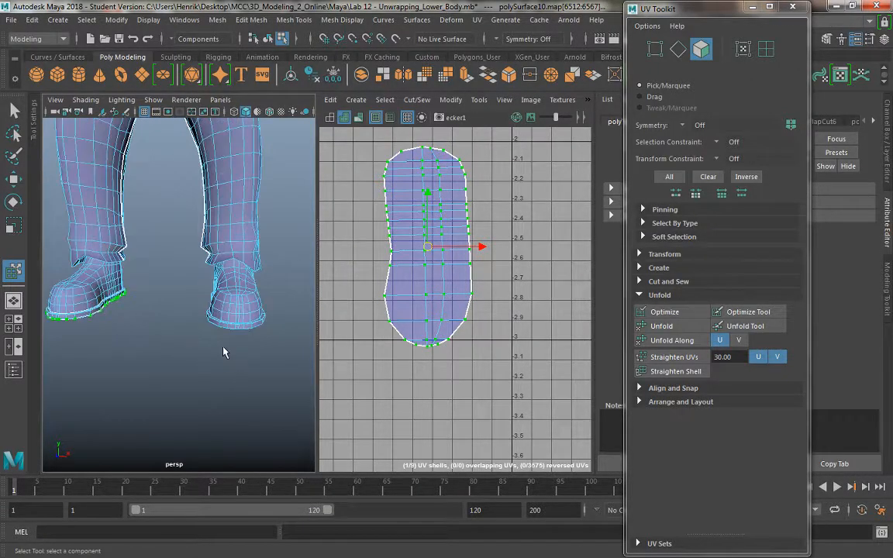
{"action": "left_click_drag", "start_coordinate": [224, 352], "coordinate": [227, 323], "text": "alt"}
{"action": "middle_click_drag", "start_coordinate": [227, 323], "coordinate": [174, 316], "text": "alt"}
{"action": "right_click_drag", "start_coordinate": [173, 316], "coordinate": [235, 378], "text": "alt"}
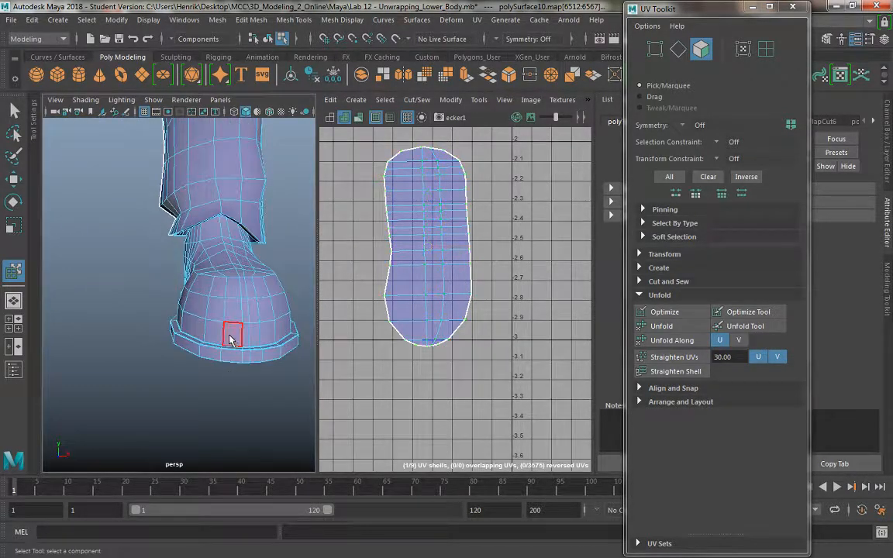
{"action": "left_click", "coordinate": [230, 339]}
{"action": "double_click", "coordinate": [224, 333], "text": "shift"}
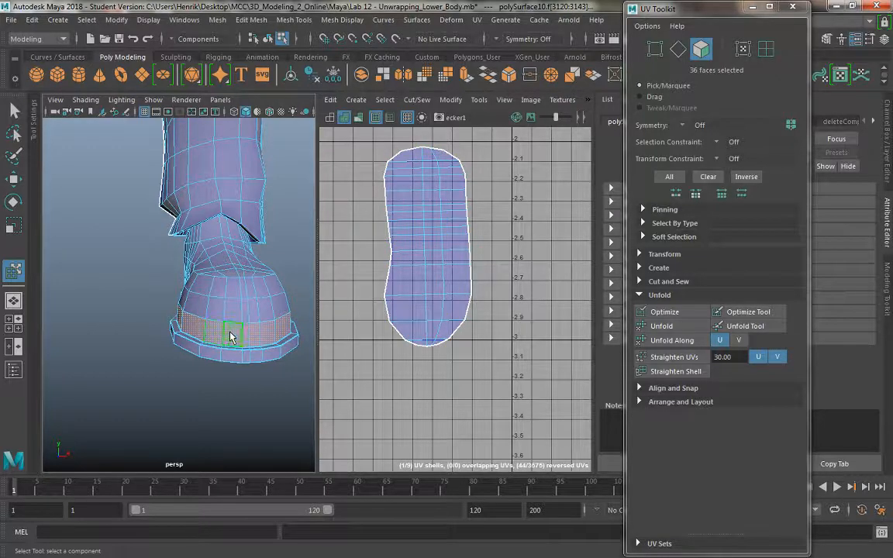
Step: Extend the selection in the enlarged perspective view to the higher face rings and all faces over the toe cap
{"action": "key", "text": "space"}
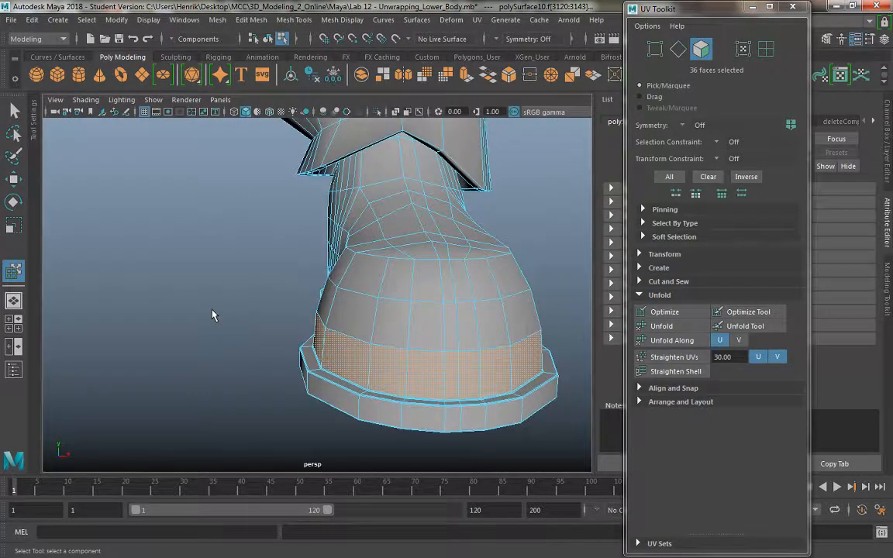
{"action": "left_click_drag", "start_coordinate": [213, 315], "coordinate": [315, 313], "text": "alt"}
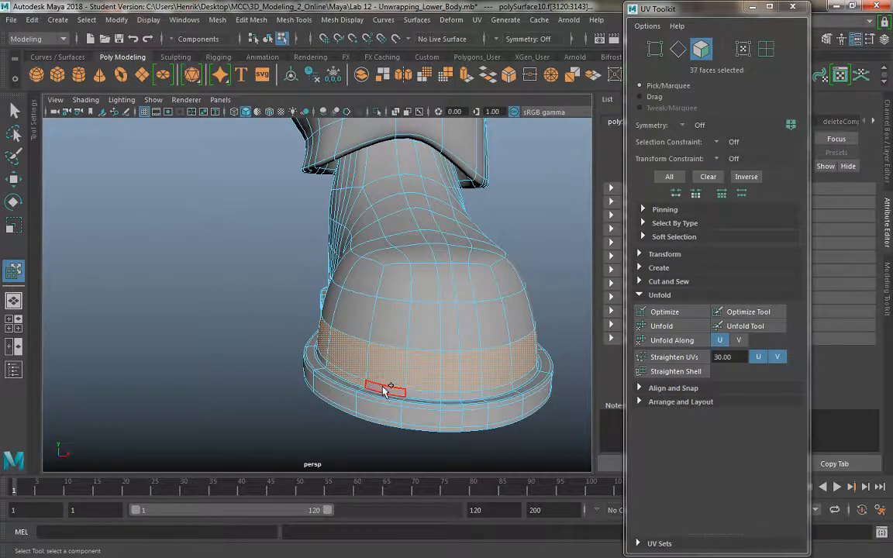
{"action": "double_click", "coordinate": [426, 338], "text": "shift"}
{"action": "left_click", "coordinate": [425, 283], "text": "shift"}
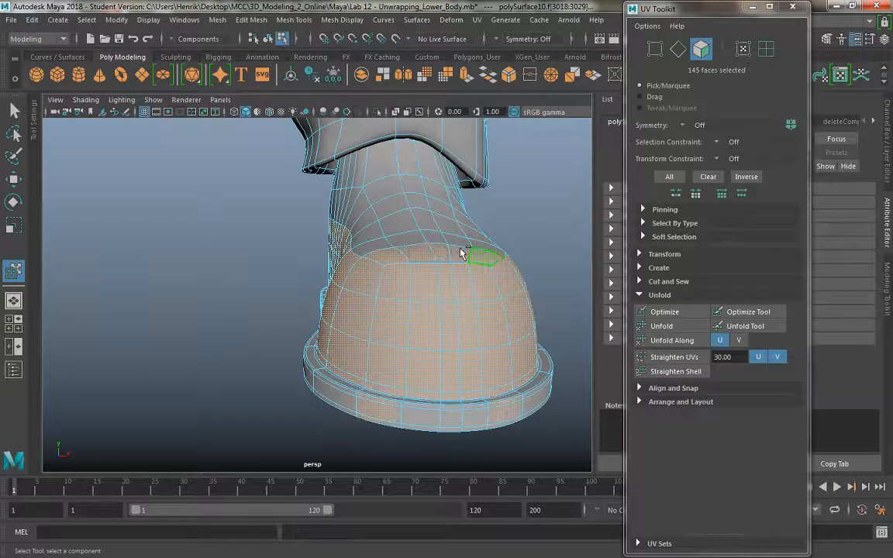
{"action": "key", "text": "ctrl+z"}
{"action": "left_click_drag", "start_coordinate": [421, 293], "coordinate": [409, 301], "text": "alt"}
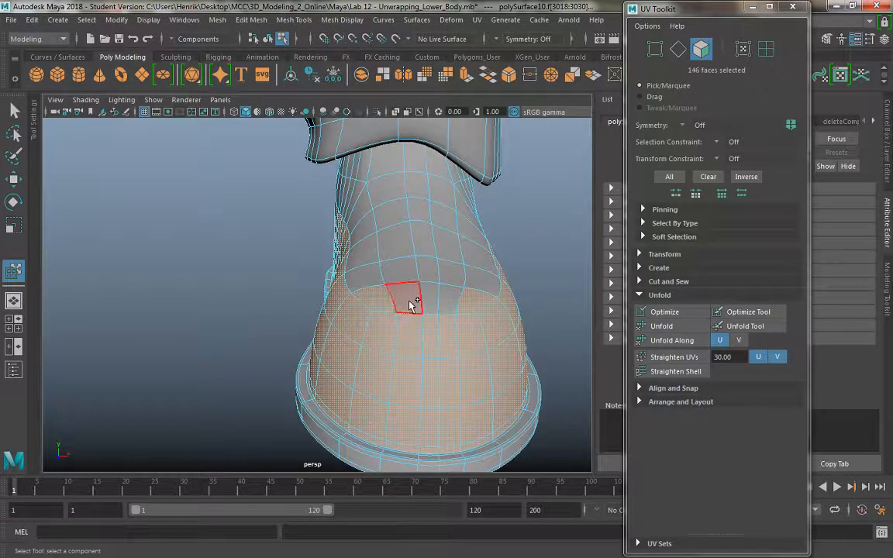
{"action": "left_click", "coordinate": [410, 301], "text": "shift"}
{"action": "left_click", "coordinate": [488, 281], "text": "shift"}
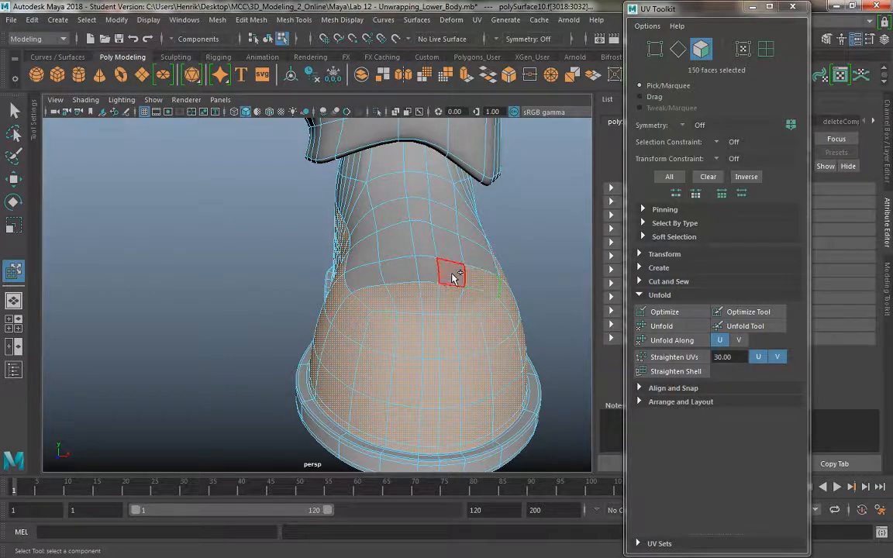
Step: Add the instep faces between the toe cap and the trouser cuff to the selection
{"action": "left_click", "coordinate": [361, 279], "text": "shift"}
{"action": "left_click", "coordinate": [371, 257], "text": "shift"}
{"action": "left_click", "coordinate": [363, 236], "text": "shift"}
{"action": "left_click", "coordinate": [356, 211], "text": "shift"}
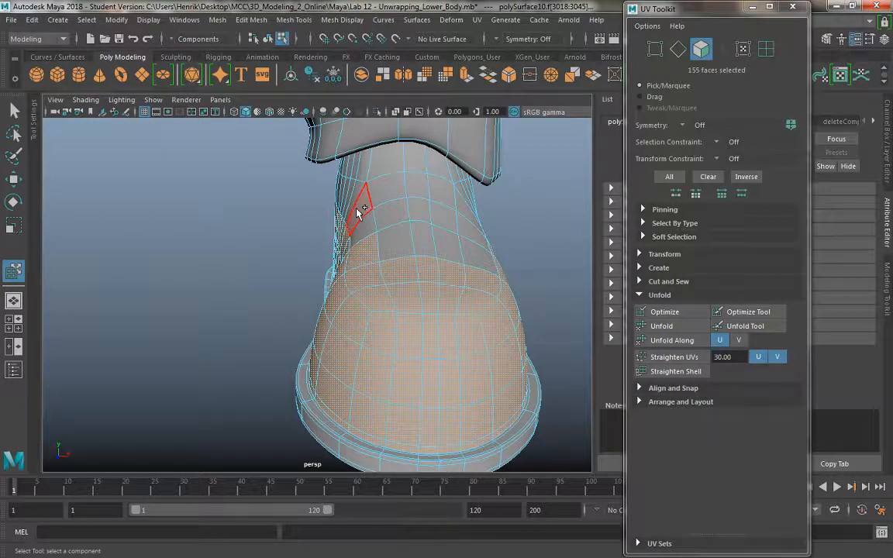
{"action": "left_click", "coordinate": [357, 203], "text": "shift"}
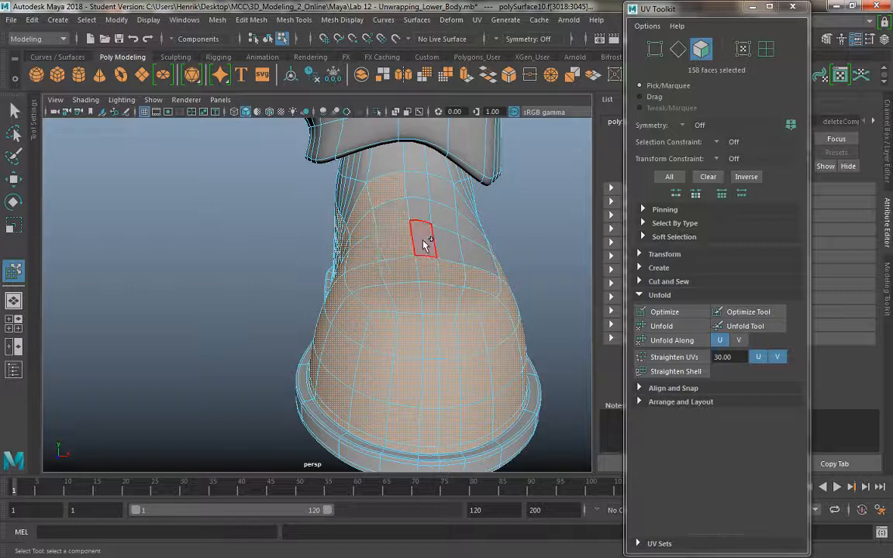
{"action": "left_click", "coordinate": [441, 190], "text": "shift"}
{"action": "left_click", "coordinate": [421, 210], "text": "shift"}
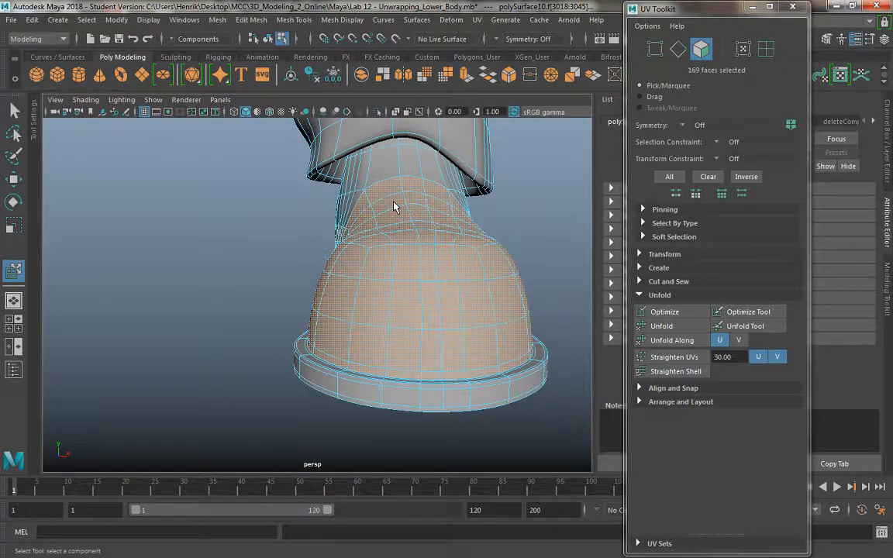
Step: Turn off the smooth preview and try adding a face loop along the shoe's side below the cuff, undoing that loop
{"action": "key", "text": "1"}
{"action": "left_click_drag", "start_coordinate": [414, 223], "coordinate": [378, 227], "text": "alt"}
{"action": "right_click_drag", "start_coordinate": [379, 227], "coordinate": [368, 310], "text": "alt"}
{"action": "left_click_drag", "start_coordinate": [368, 311], "coordinate": [374, 273], "text": "alt"}
{"action": "left_click", "coordinate": [395, 256], "text": "shift"}
{"action": "double_click", "coordinate": [422, 255], "text": "shift"}
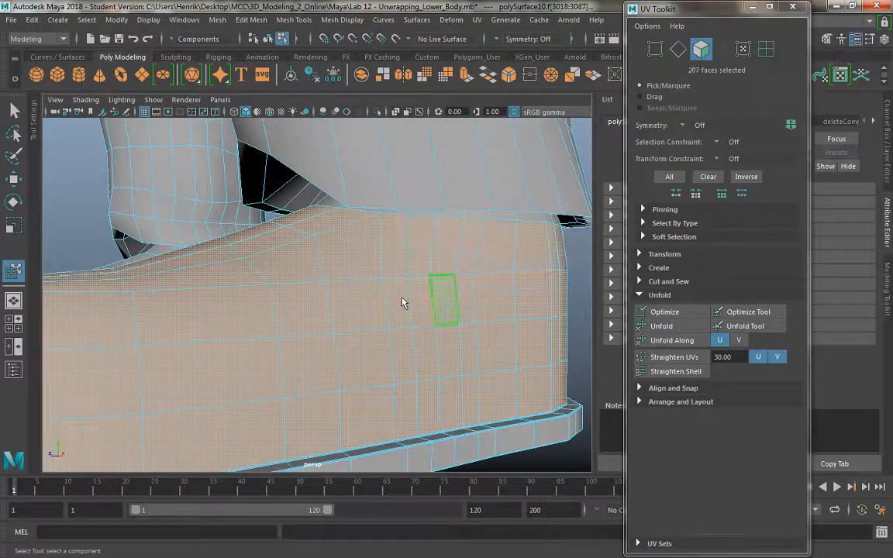
{"action": "right_click_drag", "start_coordinate": [402, 301], "coordinate": [327, 245], "text": "alt"}
{"action": "left_click_drag", "start_coordinate": [327, 245], "coordinate": [305, 286], "text": "alt"}
{"action": "key", "text": "ctrl+z"}
Step: Add the upper faces along the shoe's side and around the heel to the selection, undoing the unwanted loop
{"action": "right_click_drag", "start_coordinate": [305, 286], "coordinate": [377, 313], "text": "alt"}
{"action": "left_click_drag", "start_coordinate": [418, 300], "coordinate": [289, 273], "text": "alt"}
{"action": "double_click", "coordinate": [357, 273], "text": "shift"}
{"action": "left_click", "coordinate": [289, 273], "text": "shift"}
{"action": "left_click_drag", "start_coordinate": [343, 299], "coordinate": [233, 270], "text": "alt"}
{"action": "double_click", "coordinate": [253, 290], "text": "shift"}
{"action": "key", "text": "ctrl+z"}
{"action": "left_click", "coordinate": [277, 267], "text": "shift"}
{"action": "left_click", "coordinate": [208, 268], "text": "shift"}
{"action": "left_click", "coordinate": [183, 270], "text": "shift"}
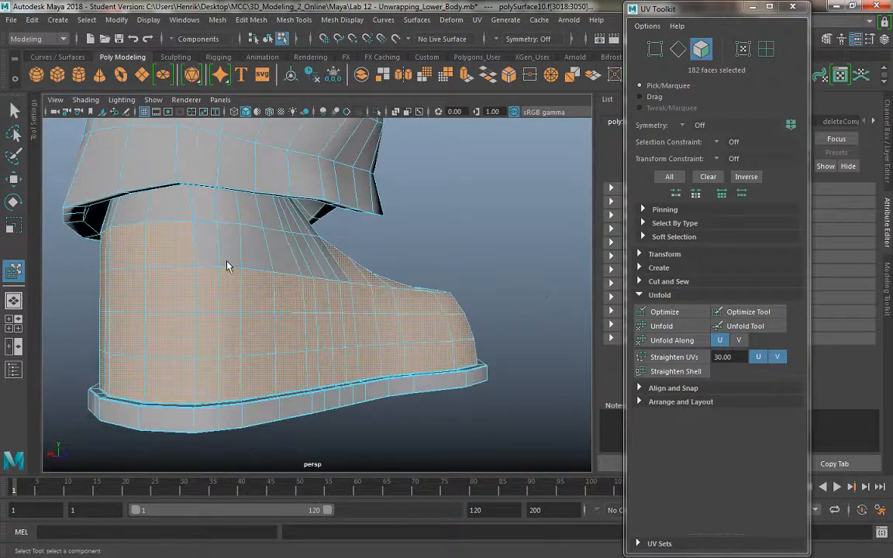
Step: Add the remaining ankle-side faces and the top ring beneath the trouser cuff to the selection, undoing the stray loop
{"action": "double_click", "coordinate": [319, 269], "text": "shift"}
{"action": "left_click_drag", "start_coordinate": [319, 269], "coordinate": [274, 289], "text": "alt"}
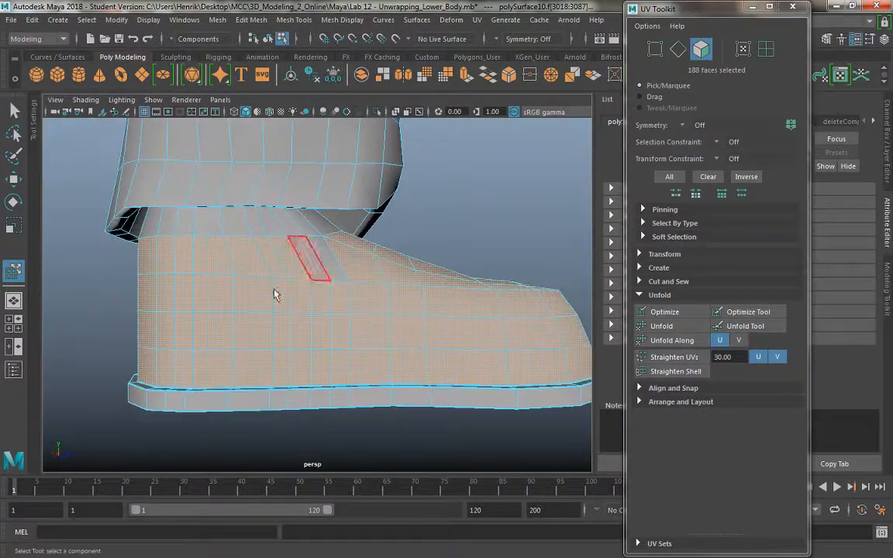
{"action": "double_click", "coordinate": [310, 230], "text": "shift"}
{"action": "left_click_drag", "start_coordinate": [303, 249], "coordinate": [280, 351], "text": "alt"}
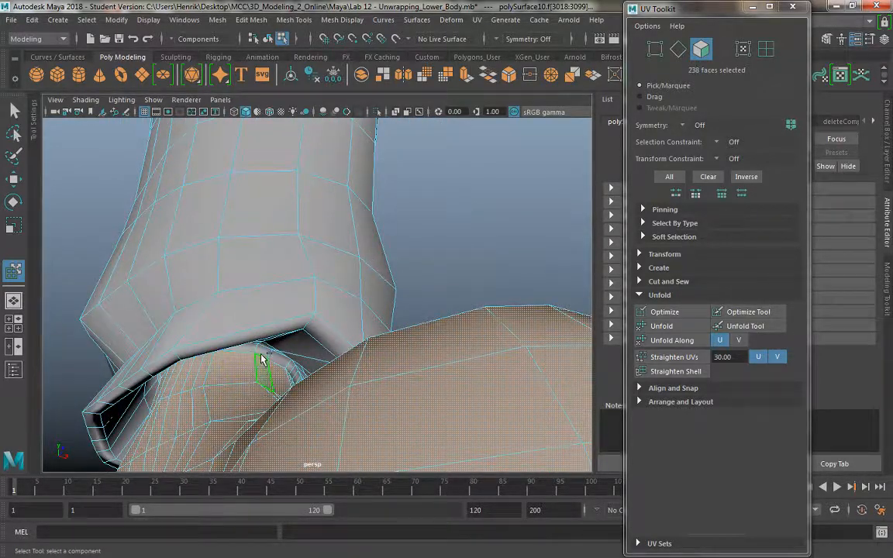
{"action": "double_click", "coordinate": [250, 355], "text": "shift"}
{"action": "key", "text": "ctrl+z"}
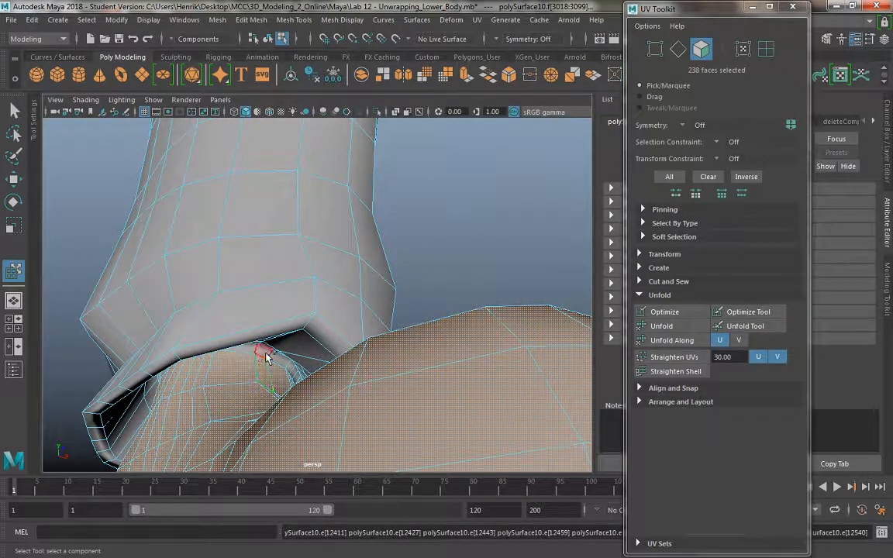
{"action": "left_click", "coordinate": [265, 354], "text": "shift"}
Step: Examine the face selection around the shoe's upper from the front, sides and heel for missed faces
{"action": "left_click_drag", "start_coordinate": [276, 373], "coordinate": [303, 383], "text": "alt"}
{"action": "right_click_drag", "start_coordinate": [303, 383], "coordinate": [267, 360], "text": "alt"}
{"action": "left_click_drag", "start_coordinate": [267, 360], "coordinate": [465, 364], "text": "alt"}
{"action": "left_click_drag", "start_coordinate": [293, 318], "coordinate": [69, 380], "text": "alt"}
{"action": "left_click_drag", "start_coordinate": [315, 383], "coordinate": [299, 373], "text": "alt"}
{"action": "key", "text": "space"}
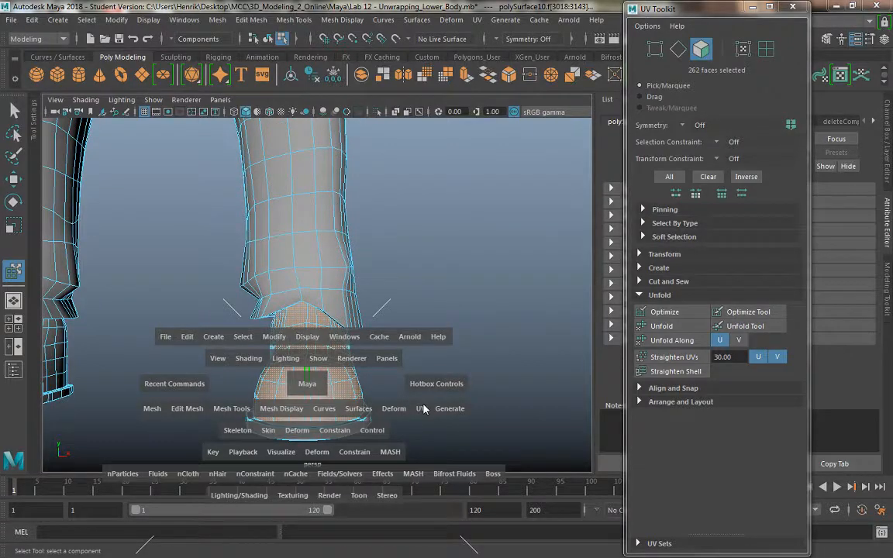
{"action": "left_click_drag", "start_coordinate": [423, 409], "coordinate": [461, 211]}
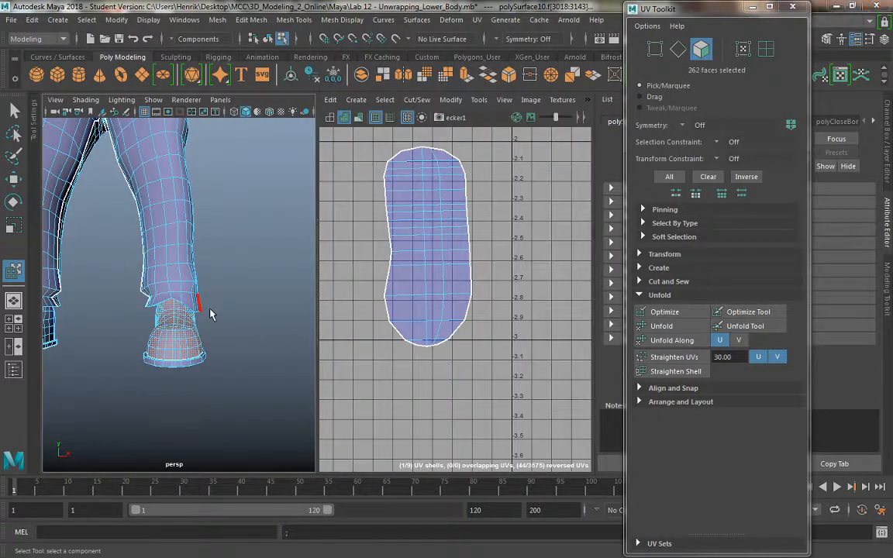
{"action": "key", "text": "space"}
{"action": "left_click_drag", "start_coordinate": [262, 289], "coordinate": [515, 274], "text": "alt"}
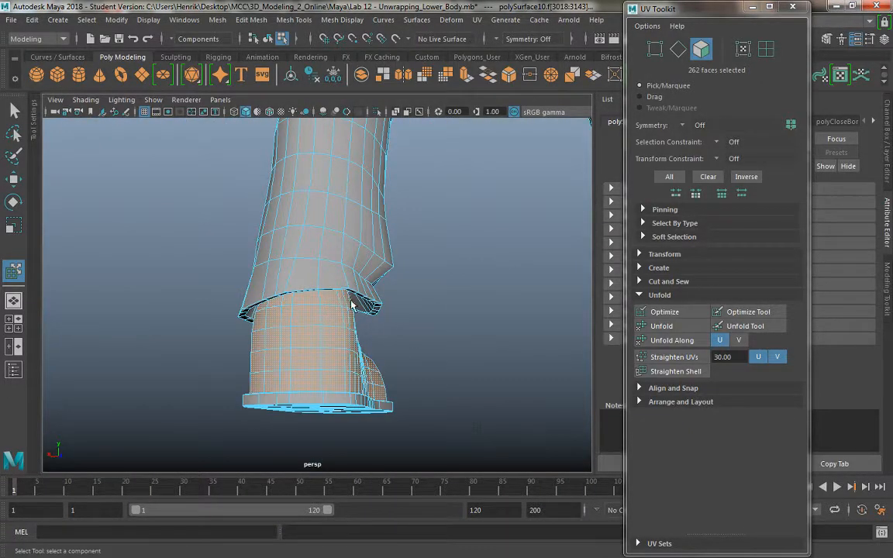
{"action": "left_click_drag", "start_coordinate": [351, 299], "coordinate": [381, 273], "text": "alt"}
{"action": "right_click_drag", "start_coordinate": [380, 273], "coordinate": [342, 343], "text": "alt"}
{"action": "left_click_drag", "start_coordinate": [343, 343], "coordinate": [341, 364], "text": "alt"}
{"action": "middle_click_drag", "start_coordinate": [341, 364], "coordinate": [338, 291], "text": "alt"}
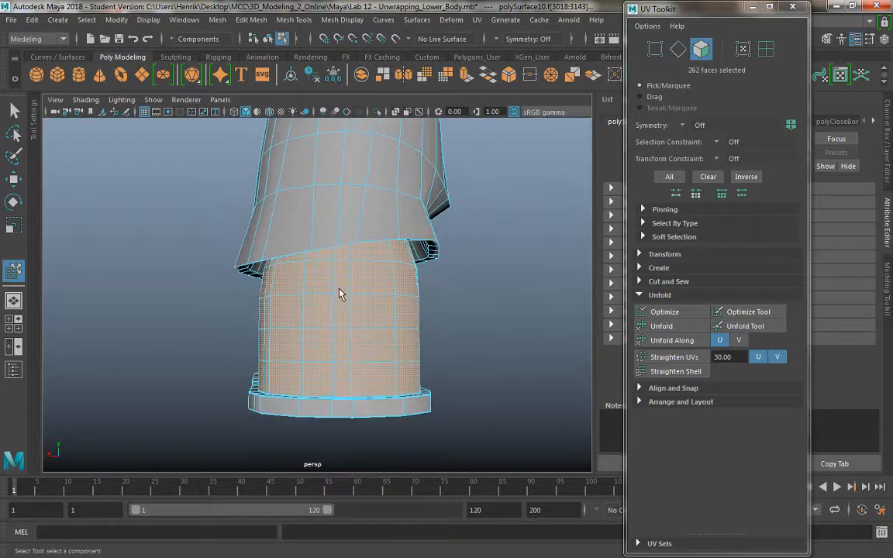
{"action": "mouse_move", "coordinate": [339, 290]}
{"action": "left_mouse_down", "text": "alt"}
{"action": "mouse_move", "coordinate": [327, 293]}
{"action": "mouse_move", "coordinate": [337, 304]}
{"action": "left_mouse_up", "text": "alt"}
{"action": "middle_click_drag", "start_coordinate": [337, 305], "coordinate": [329, 285], "text": "alt"}
{"action": "right_click_drag", "start_coordinate": [329, 286], "coordinate": [351, 360], "text": "alt"}
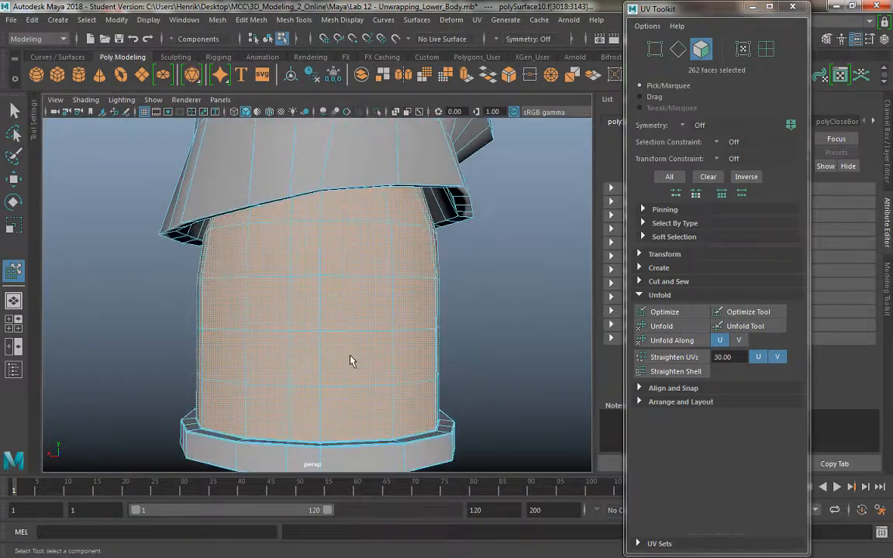
Step: Restore the smooth preview and examine the selected faces of the second shoe's upper around the heel and front
{"action": "key", "text": "3"}
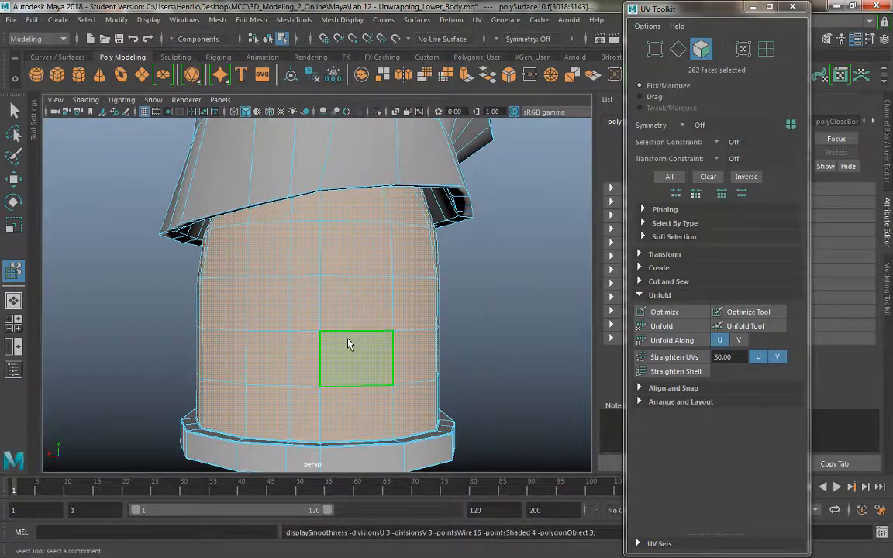
{"action": "left_click_drag", "start_coordinate": [349, 343], "coordinate": [334, 272], "text": "alt"}
{"action": "right_click_drag", "start_coordinate": [335, 271], "coordinate": [258, 177], "text": "alt"}
{"action": "middle_click_drag", "start_coordinate": [335, 250], "coordinate": [296, 255], "text": "alt"}
{"action": "key", "text": "space"}
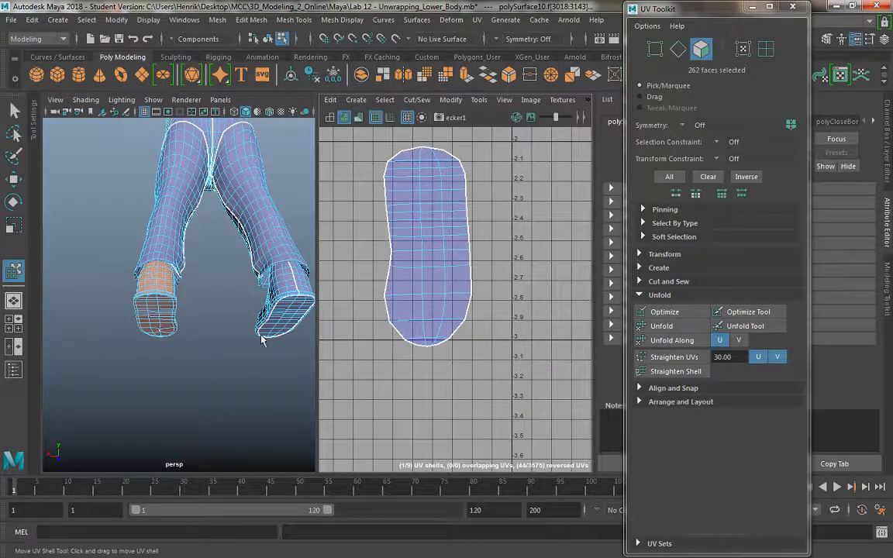
{"action": "left_click_drag", "start_coordinate": [186, 334], "coordinate": [165, 372], "text": "alt"}
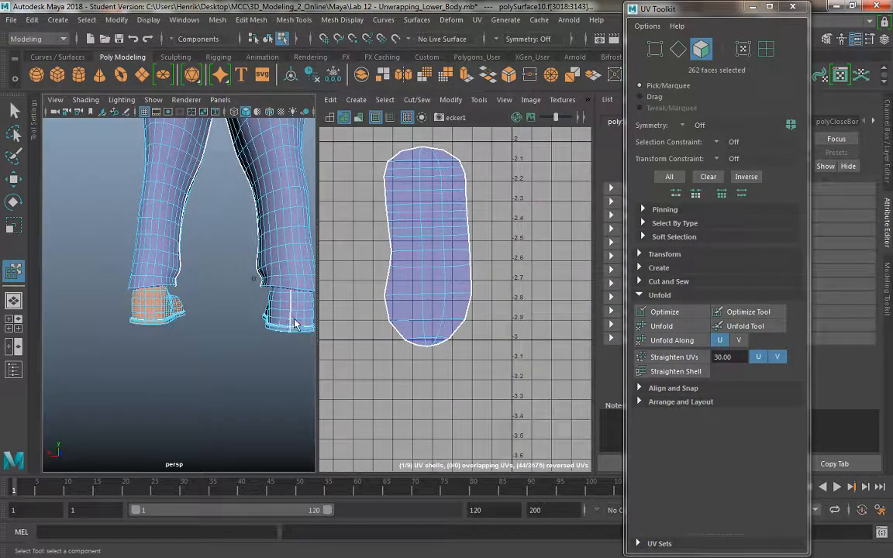
{"action": "right_click_drag", "start_coordinate": [114, 321], "coordinate": [215, 381], "text": "alt"}
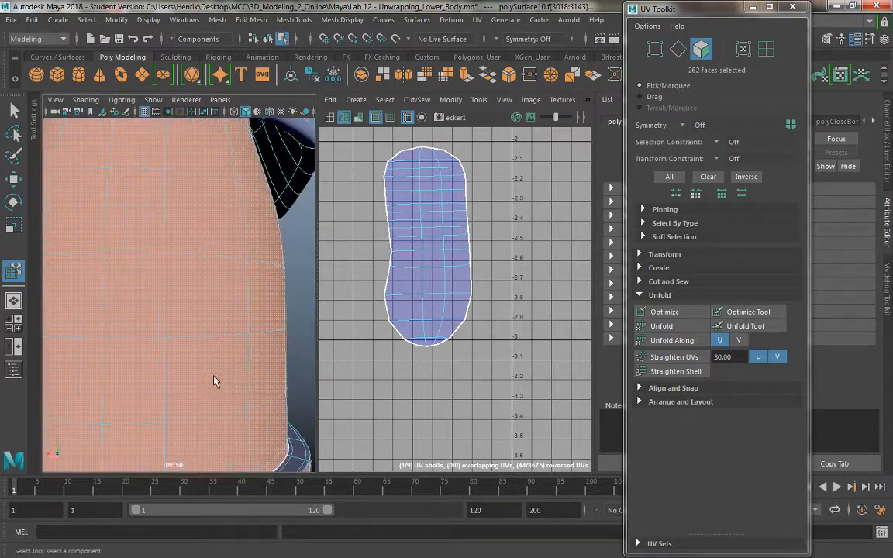
{"action": "left_click_drag", "start_coordinate": [111, 279], "coordinate": [187, 335], "text": "alt"}
{"action": "key", "text": "space"}
{"action": "right_click_drag", "start_coordinate": [274, 325], "coordinate": [257, 281], "text": "alt"}
Step: Select the vertical line of edges down the back of the shoe's heel, from beneath the cuff to the sole
{"action": "right_click_drag", "start_coordinate": [308, 187], "coordinate": [308, 152]}
{"action": "left_click_drag", "start_coordinate": [343, 351], "coordinate": [300, 303], "text": "alt"}
{"action": "middle_click_drag", "start_coordinate": [301, 303], "coordinate": [295, 283], "text": "alt"}
{"action": "right_click_drag", "start_coordinate": [295, 283], "coordinate": [289, 399], "text": "alt"}
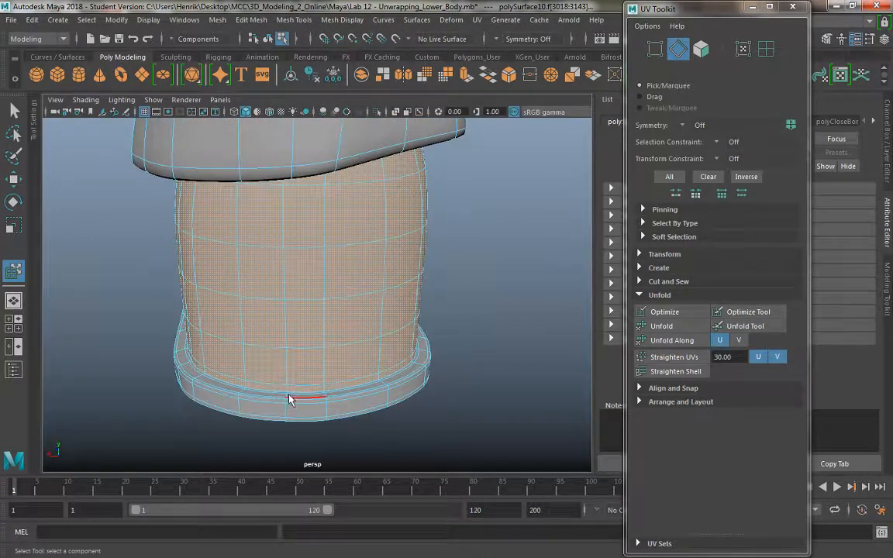
{"action": "double_click", "coordinate": [283, 207]}
{"action": "left_click_drag", "start_coordinate": [324, 339], "coordinate": [305, 299], "text": "alt"}
{"action": "middle_click_drag", "start_coordinate": [304, 299], "coordinate": [323, 434], "text": "alt"}
{"action": "left_click_drag", "start_coordinate": [288, 372], "coordinate": [299, 255], "text": "alt"}
{"action": "left_click_drag", "start_coordinate": [297, 166], "coordinate": [301, 155], "text": "alt"}
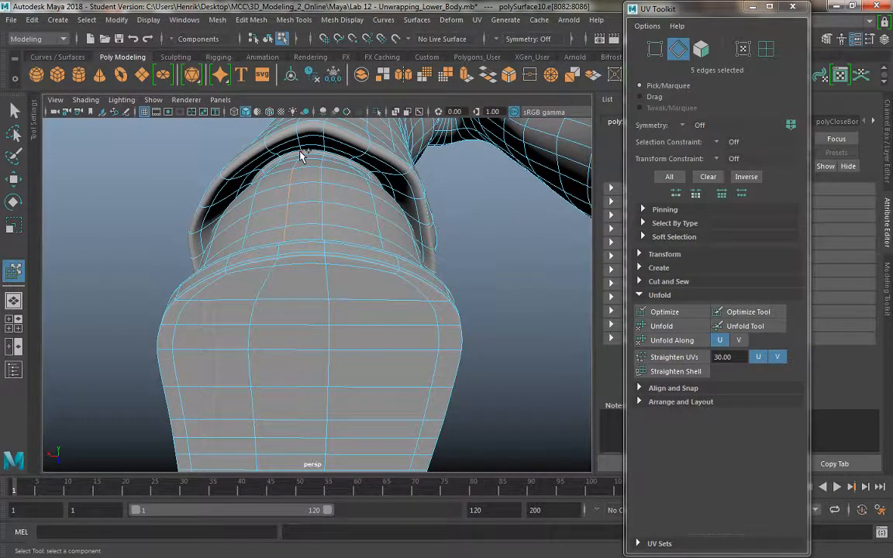
{"action": "left_click_drag", "start_coordinate": [299, 216], "coordinate": [303, 249], "text": "alt"}
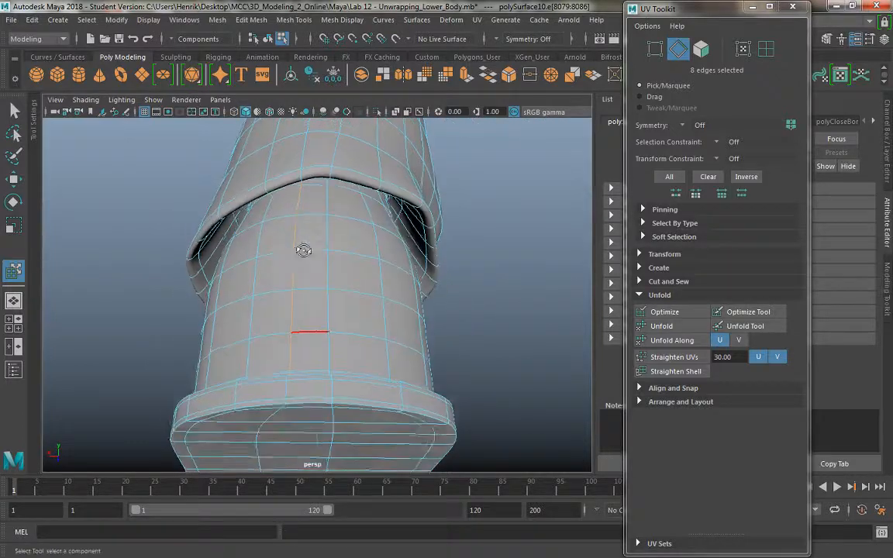
Step: Cut the UVs along the selected heel edges
{"action": "key", "text": "space"}
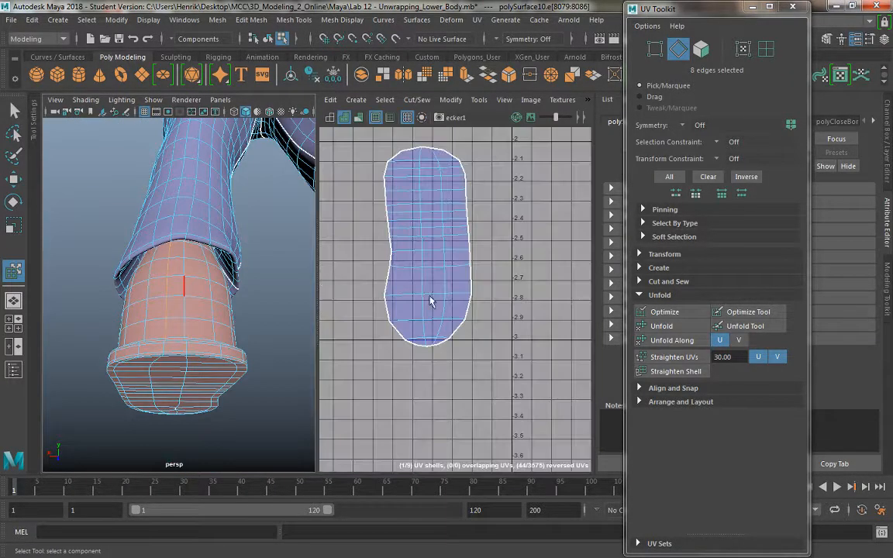
{"action": "left_click", "coordinate": [422, 103]}
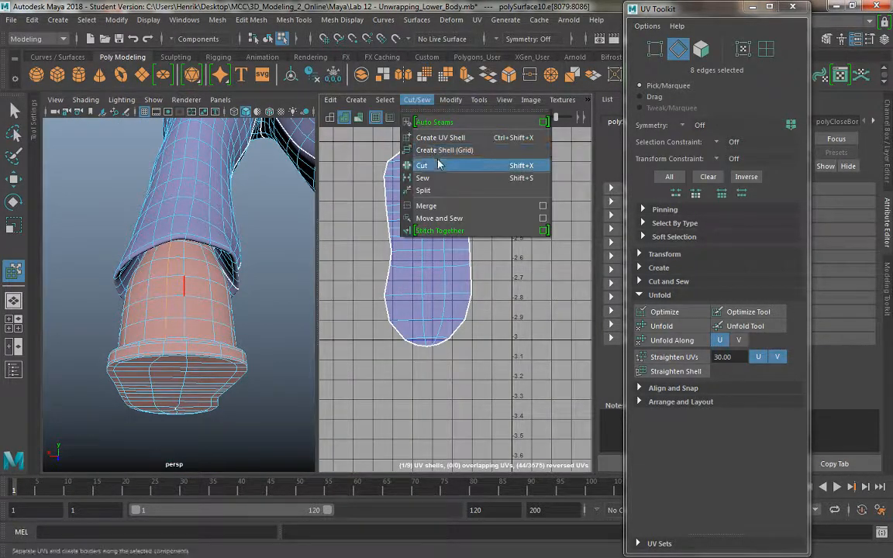
{"action": "left_click", "coordinate": [432, 169]}
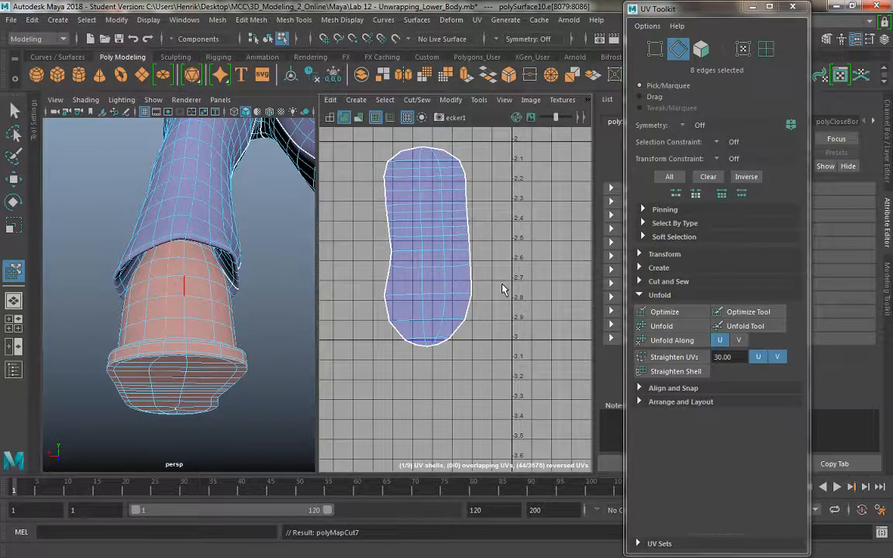
{"action": "scroll", "coordinate": [503, 299], "scroll_direction": "down", "scroll_amount": 5}
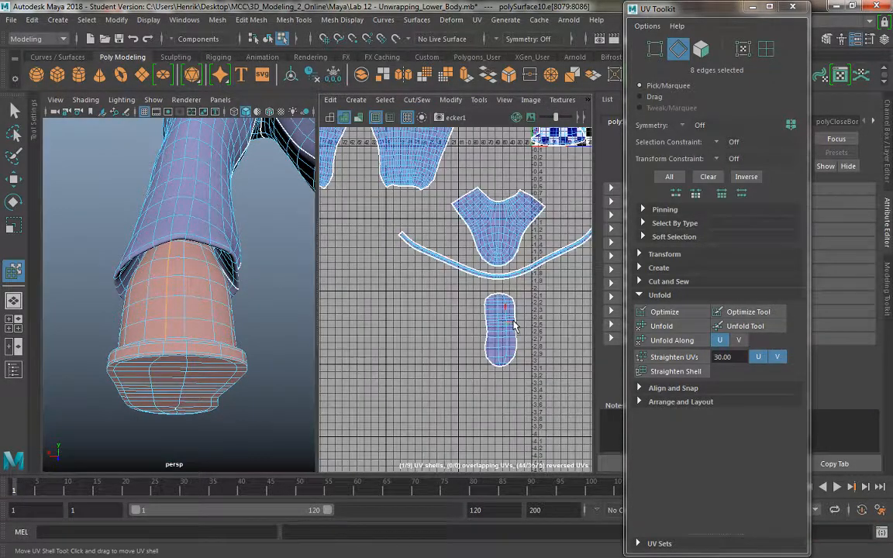
{"action": "middle_click_drag", "start_coordinate": [526, 318], "coordinate": [431, 386], "text": "alt"}
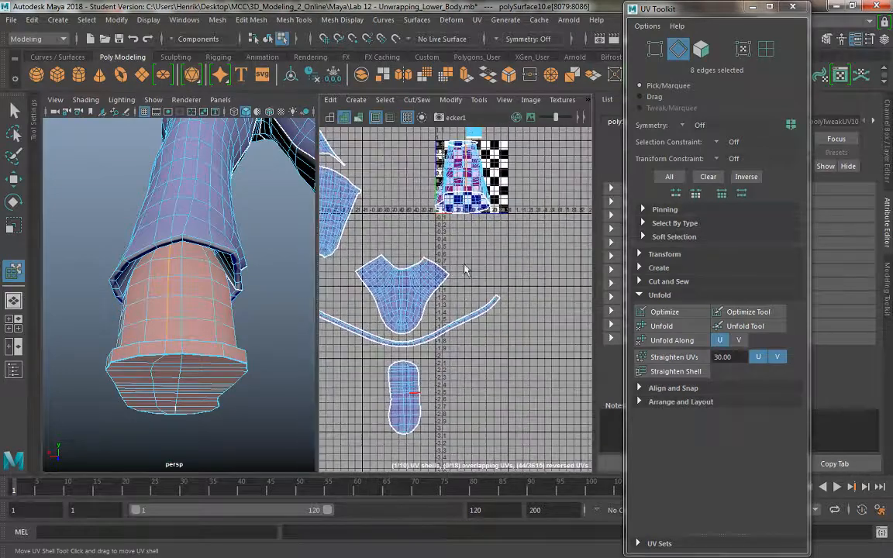
Step: Pick the shoe upper's shell in the checker square with the Move UV Shell tool and unfold it
{"action": "key", "text": "space"}
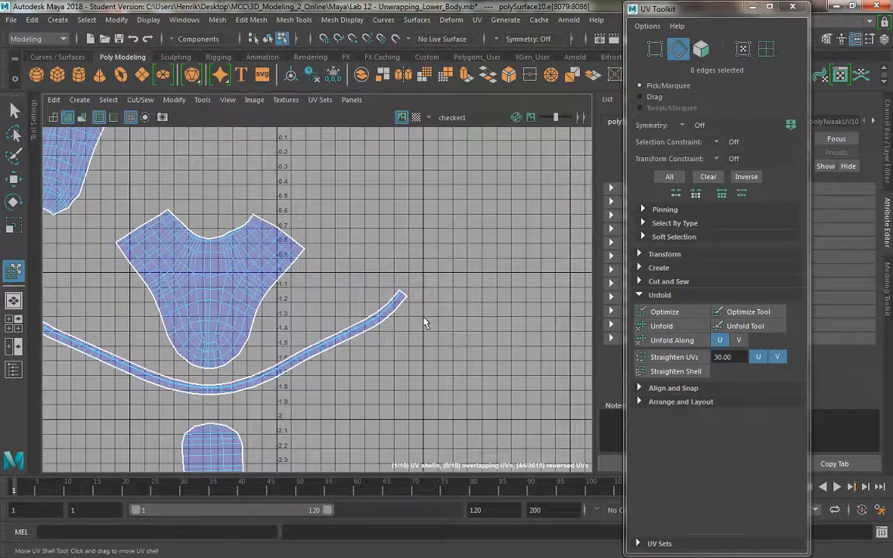
{"action": "scroll", "coordinate": [372, 264], "scroll_direction": "down", "scroll_amount": 3}
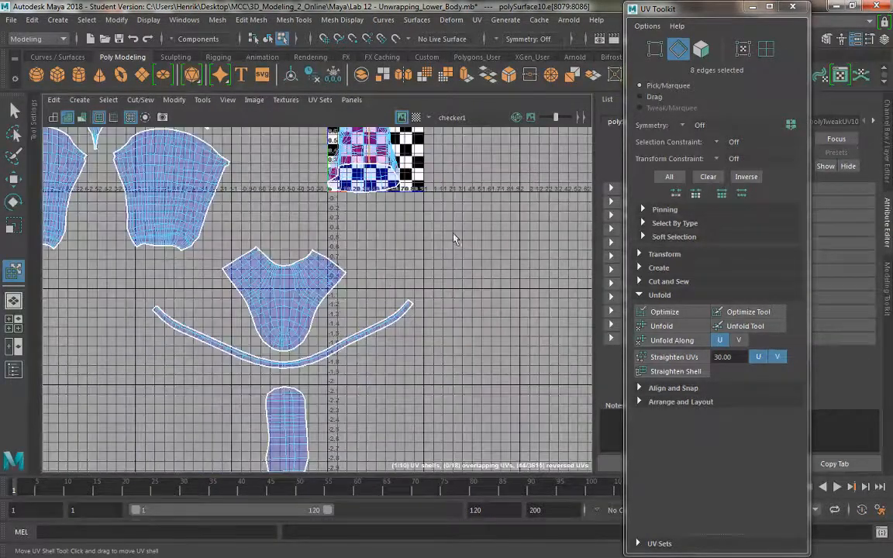
{"action": "middle_click_drag", "start_coordinate": [454, 239], "coordinate": [462, 310], "text": "alt"}
{"action": "left_click", "coordinate": [203, 100]}
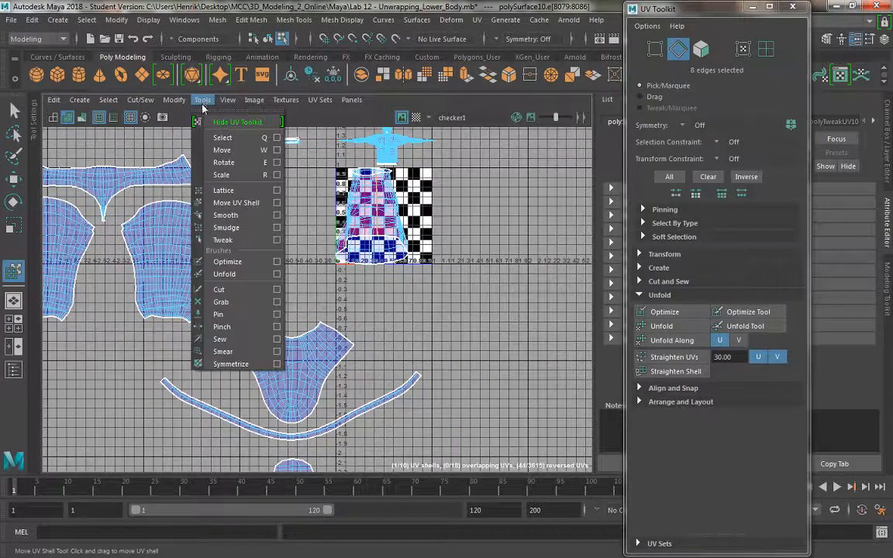
{"action": "left_click", "coordinate": [209, 204]}
{"action": "left_click", "coordinate": [357, 232]}
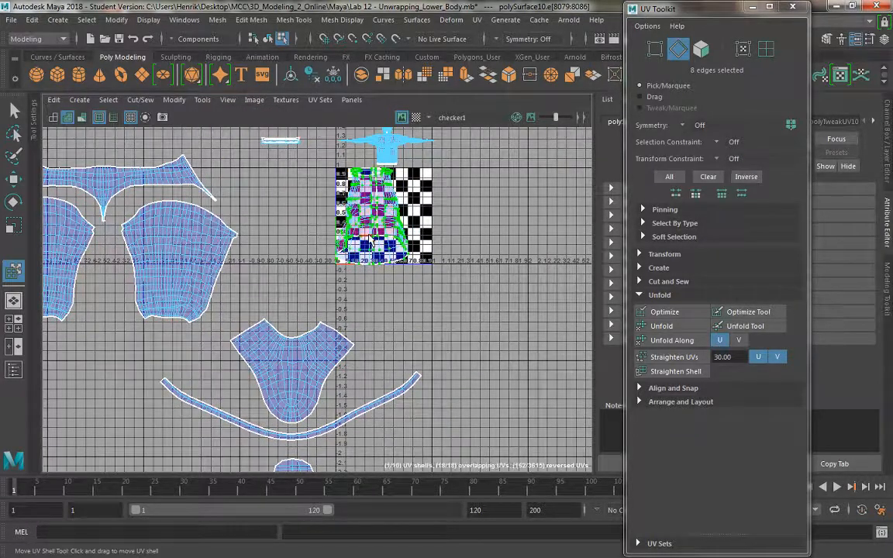
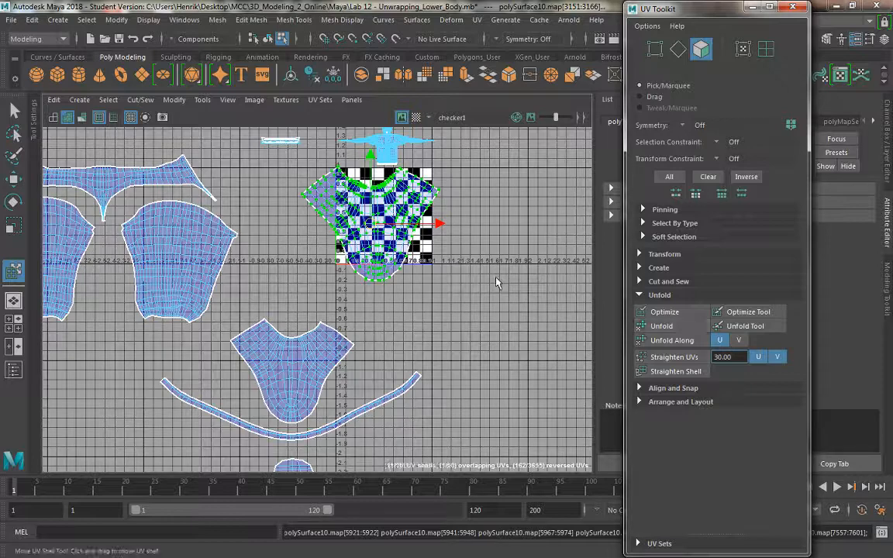
Step: Move the unfolded upper shell out of the checker square and place it beneath the first trouser leg's shell
{"action": "left_click_drag", "start_coordinate": [376, 233], "coordinate": [86, 415]}
{"action": "middle_click_drag", "start_coordinate": [210, 334], "coordinate": [303, 306], "text": "alt"}
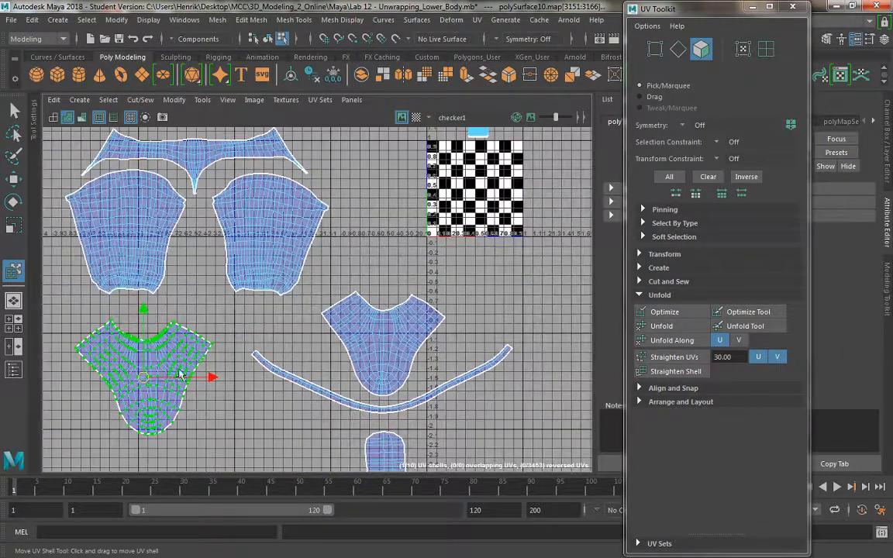
{"action": "left_click_drag", "start_coordinate": [144, 380], "coordinate": [130, 376]}
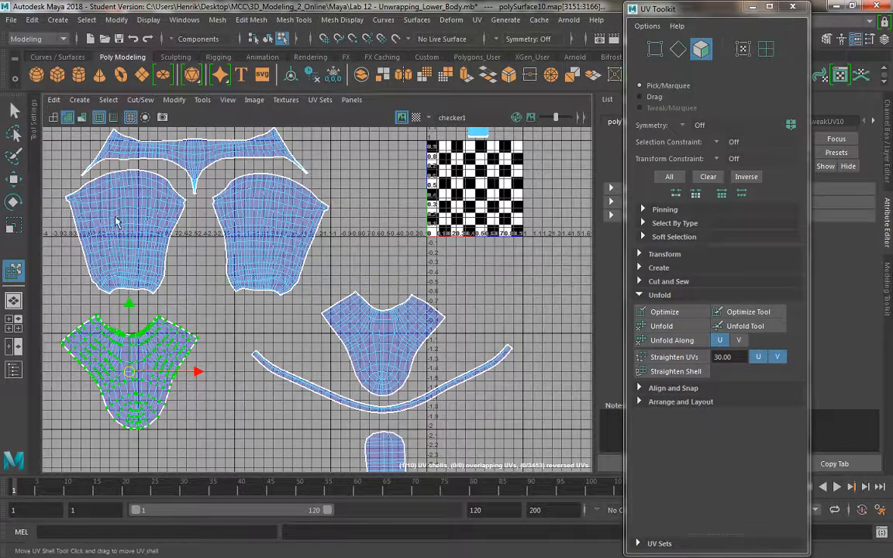
{"action": "middle_click_drag", "start_coordinate": [368, 252], "coordinate": [379, 249], "text": "alt"}
Step: Smooth the shoe mesh and select the face loops on the top of the sole rim beside the upper
{"action": "key", "text": "space"}
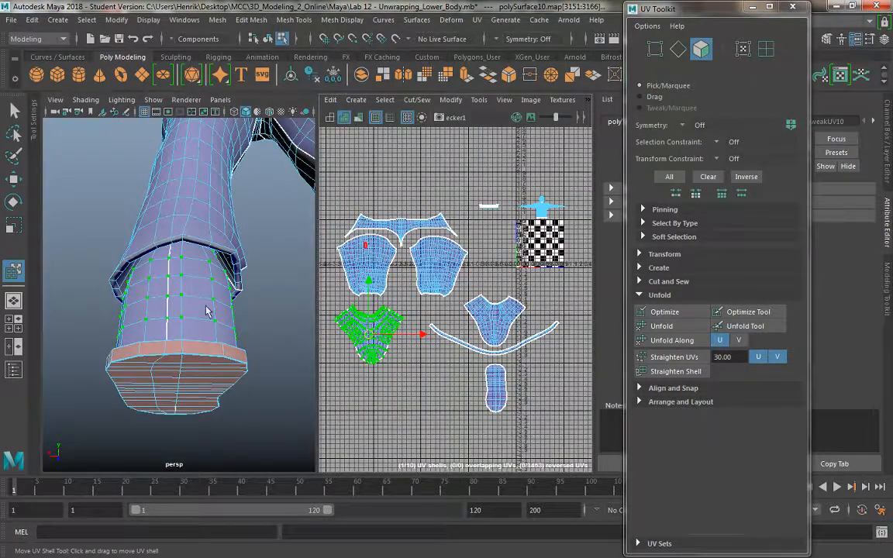
{"action": "left_click_drag", "start_coordinate": [206, 305], "coordinate": [217, 345], "text": "alt"}
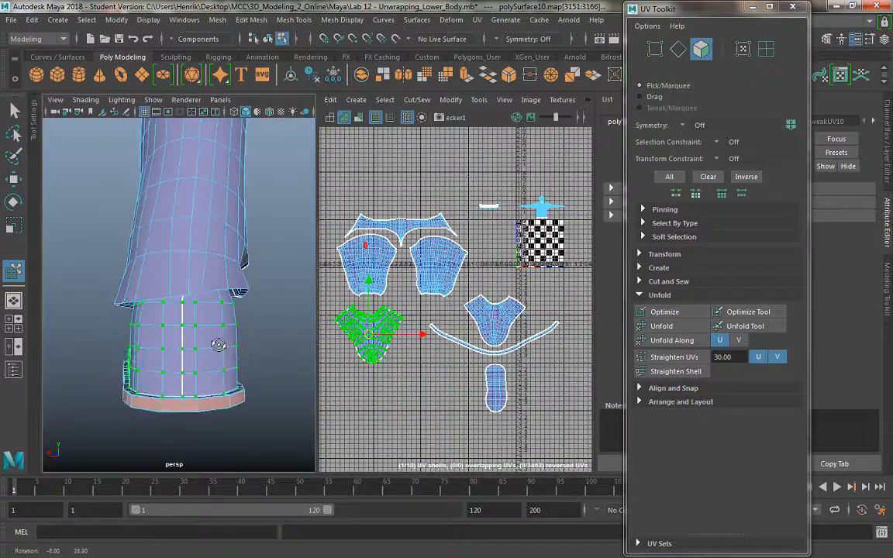
{"action": "middle_click_drag", "start_coordinate": [217, 345], "coordinate": [209, 291], "text": "alt"}
{"action": "right_click_drag", "start_coordinate": [209, 291], "coordinate": [219, 369], "text": "alt"}
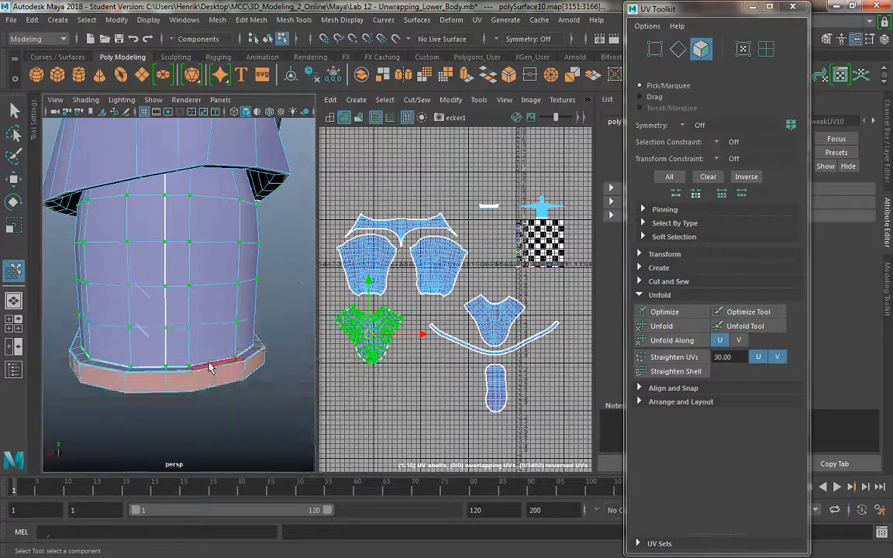
{"action": "key", "text": "space"}
{"action": "left_click", "coordinate": [207, 350]}
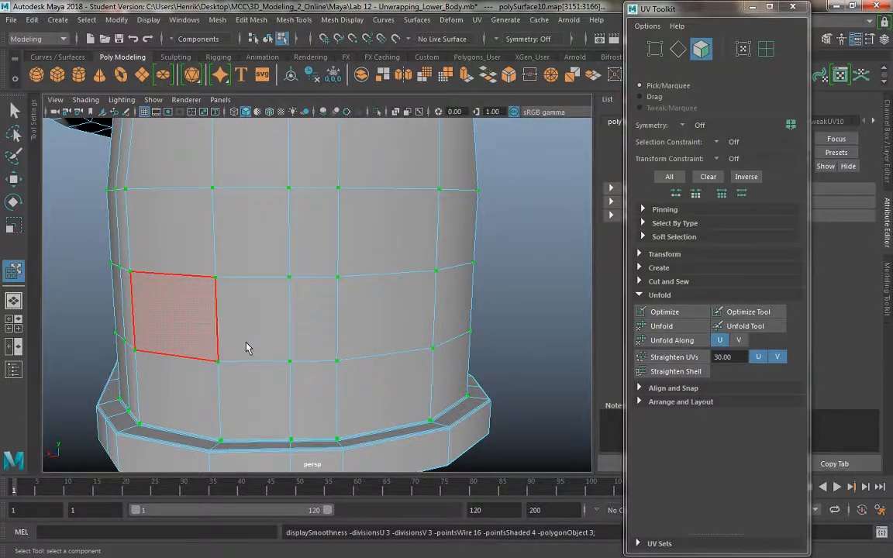
{"action": "right_click_drag", "start_coordinate": [245, 342], "coordinate": [249, 225]}
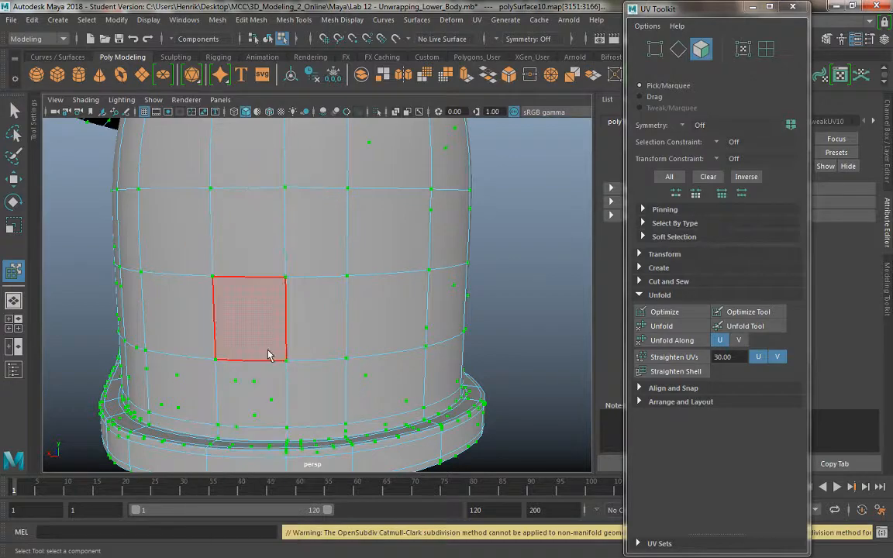
{"action": "left_click_drag", "start_coordinate": [281, 384], "coordinate": [286, 271], "text": "alt"}
{"action": "middle_click_drag", "start_coordinate": [286, 271], "coordinate": [303, 308], "text": "alt"}
{"action": "left_click_drag", "start_coordinate": [300, 279], "coordinate": [299, 351], "text": "alt"}
{"action": "middle_click_drag", "start_coordinate": [304, 348], "coordinate": [308, 319], "text": "alt"}
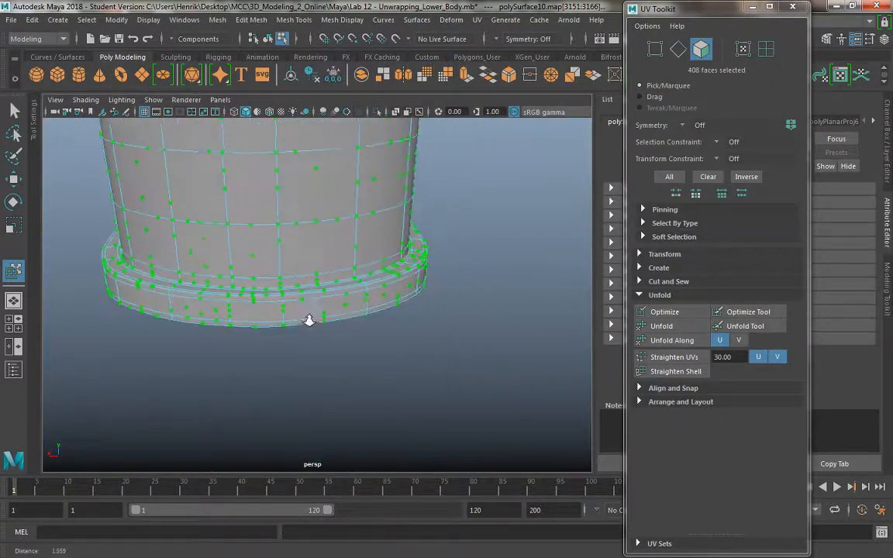
{"action": "right_click_drag", "start_coordinate": [308, 318], "coordinate": [326, 392], "text": "alt"}
{"action": "left_click", "coordinate": [287, 272]}
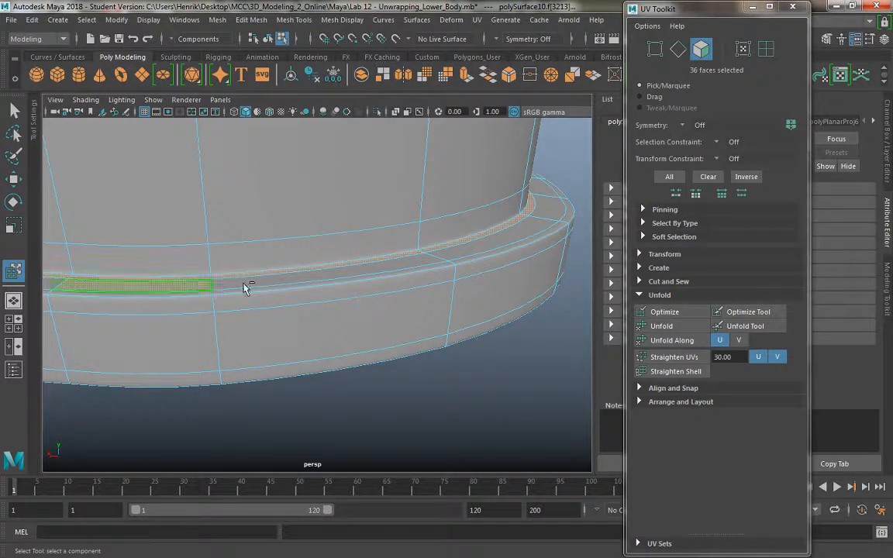
{"action": "double_click", "coordinate": [245, 289], "text": "shift"}
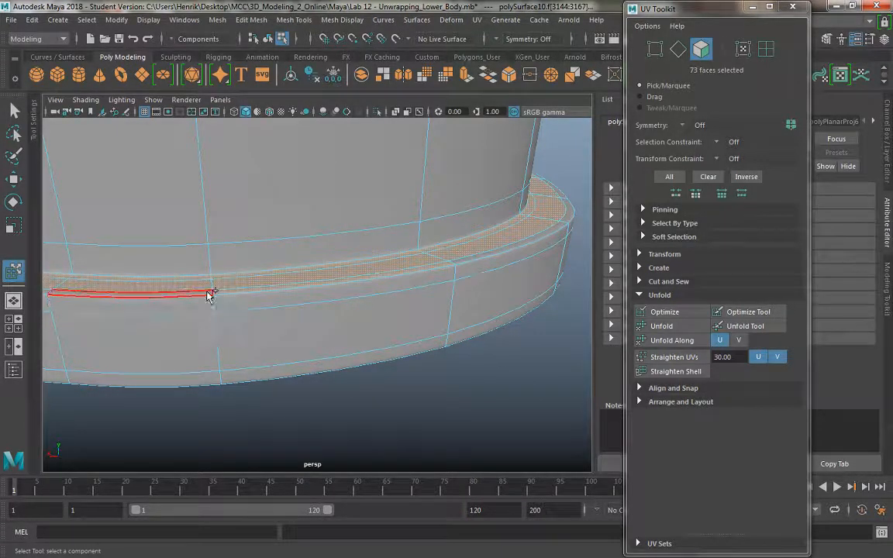
Step: Add the face loops down the sole rim's side and around its underside edge to the selection
{"action": "double_click", "coordinate": [235, 302], "text": "shift"}
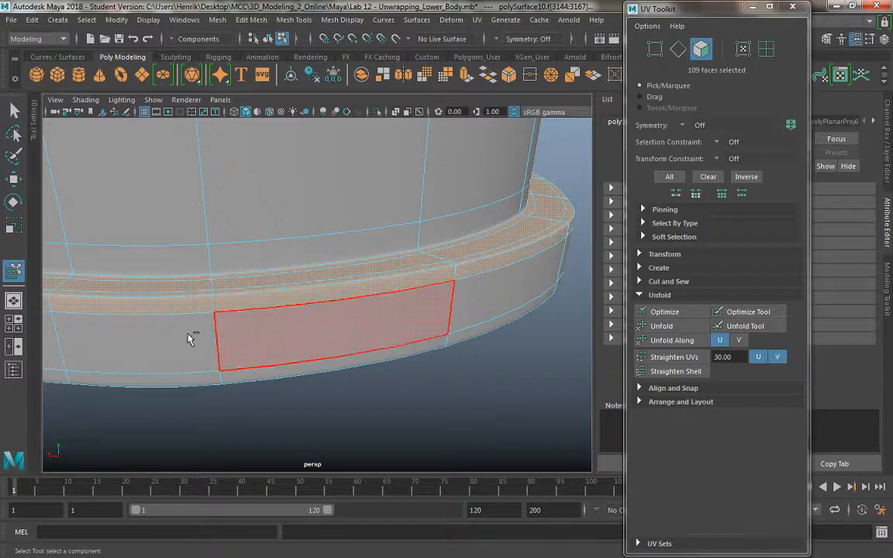
{"action": "left_click", "coordinate": [226, 338], "text": "shift"}
{"action": "double_click", "coordinate": [191, 362], "text": "shift"}
{"action": "left_click", "coordinate": [196, 381], "text": "shift"}
{"action": "double_click", "coordinate": [250, 385], "text": "shift"}
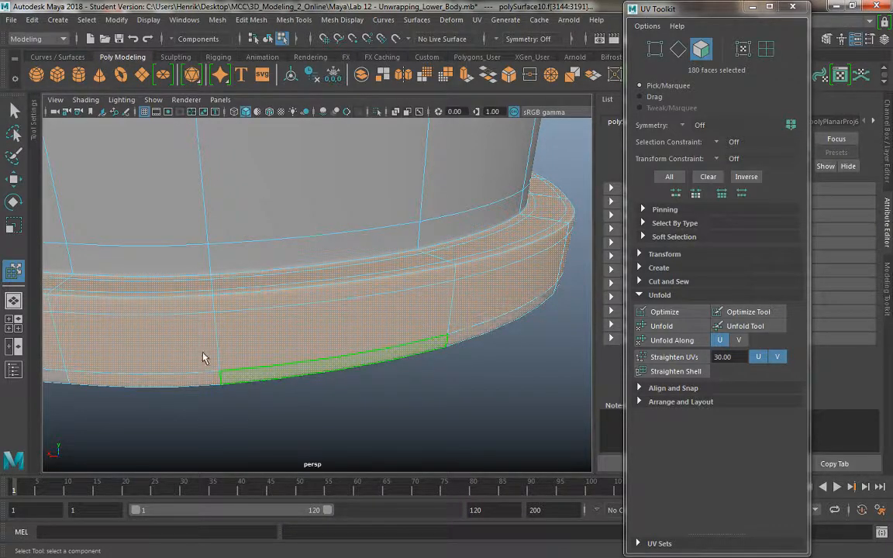
{"action": "left_click_drag", "start_coordinate": [201, 357], "coordinate": [285, 207], "text": "alt"}
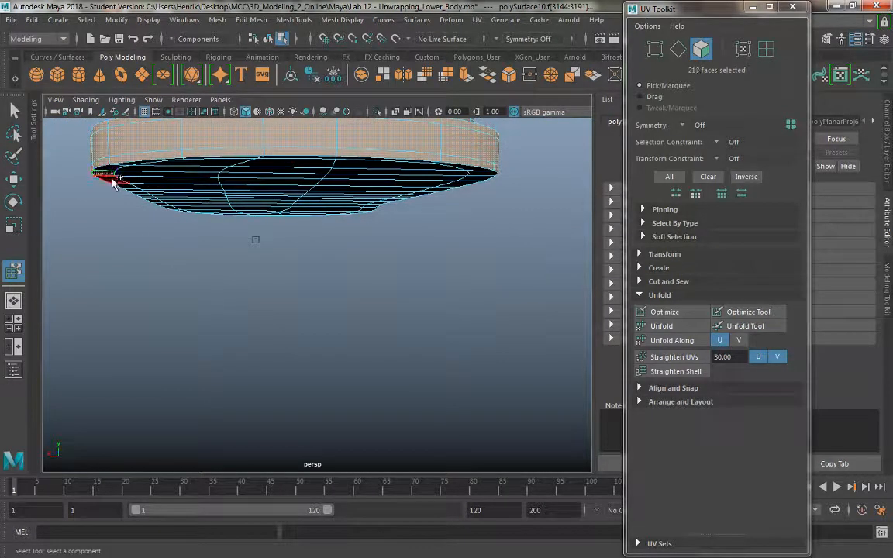
{"action": "left_click_drag", "start_coordinate": [197, 289], "coordinate": [359, 286], "text": "alt"}
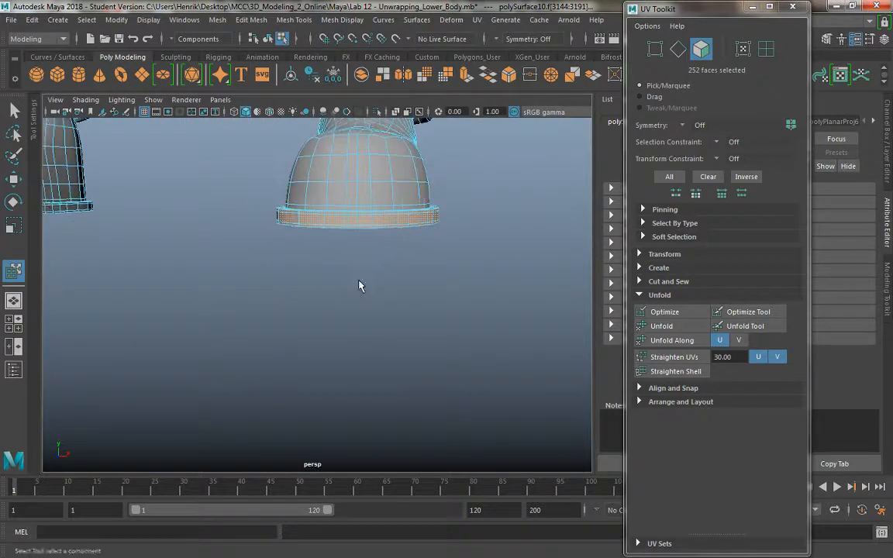
Step: Apply a camera-based UV projection to the selected sole rim faces from the front of the shoe
{"action": "middle_click_drag", "start_coordinate": [359, 285], "coordinate": [333, 339], "text": "alt"}
{"action": "mouse_move", "coordinate": [333, 339]}
{"action": "left_mouse_down", "text": "alt"}
{"action": "mouse_move", "coordinate": [366, 342]}
{"action": "mouse_move", "coordinate": [325, 281]}
{"action": "mouse_move", "coordinate": [333, 338]}
{"action": "mouse_move", "coordinate": [328, 325]}
{"action": "left_mouse_up", "text": "alt"}
{"action": "key", "text": "space"}
{"action": "left_click", "coordinate": [442, 346]}
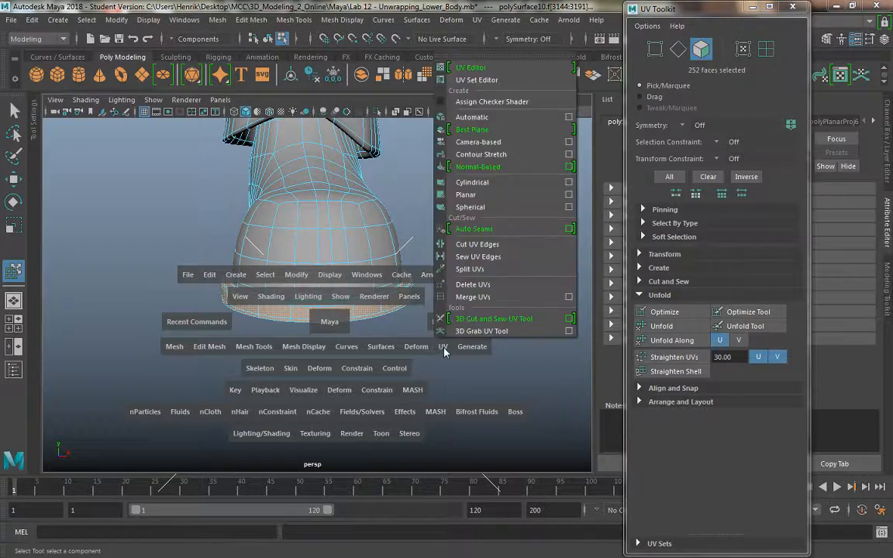
{"action": "left_click", "coordinate": [486, 144]}
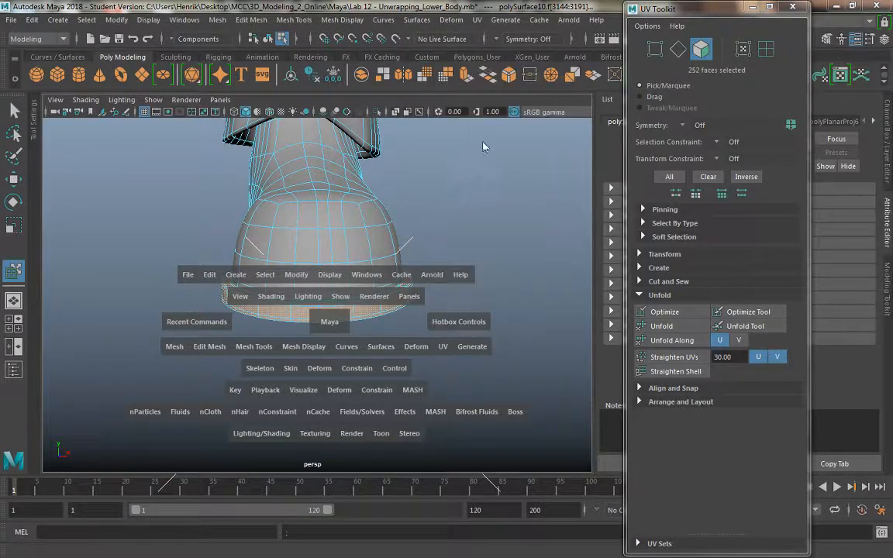
Step: Select the edges running across the sole rim at the back of the heel and cut the UVs along them
{"action": "left_click_drag", "start_coordinate": [335, 205], "coordinate": [368, 252], "text": "alt"}
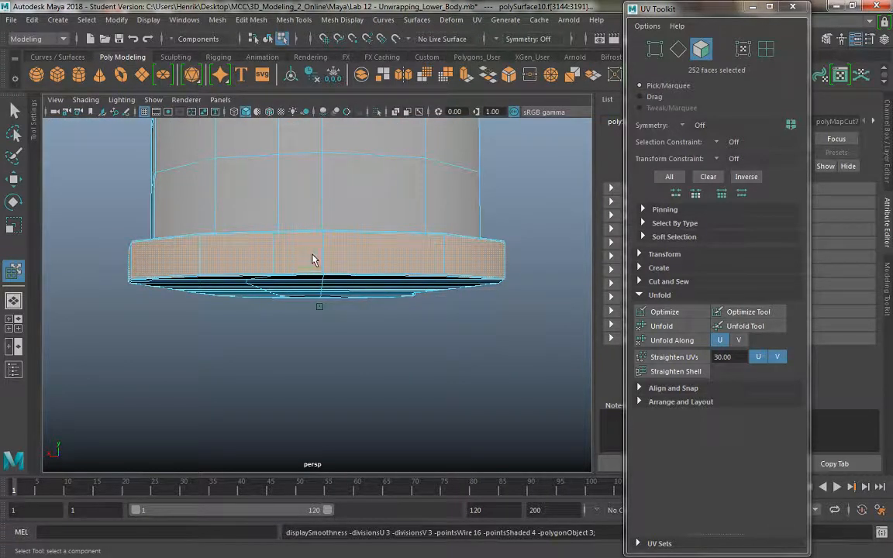
{"action": "key", "text": "3"}
{"action": "left_click_drag", "start_coordinate": [314, 260], "coordinate": [280, 180], "text": "alt"}
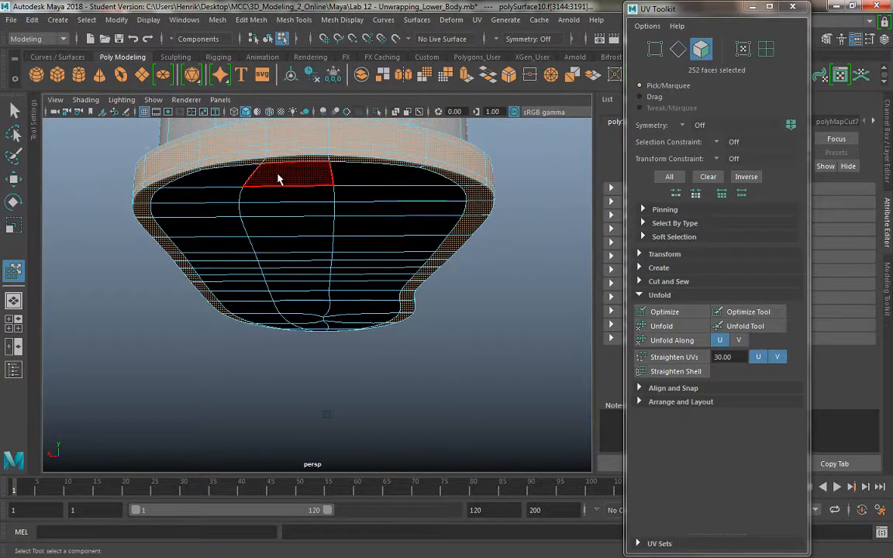
{"action": "right_click", "coordinate": [279, 177]}
{"action": "right_click_drag", "start_coordinate": [279, 177], "coordinate": [277, 172]}
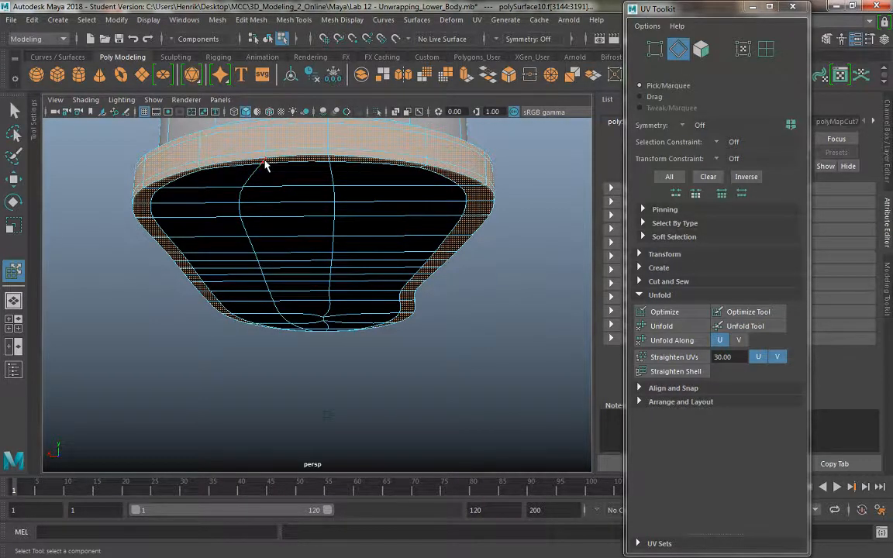
{"action": "left_click", "coordinate": [273, 196]}
{"action": "left_click_drag", "start_coordinate": [285, 241], "coordinate": [303, 249], "text": "alt"}
{"action": "right_click_drag", "start_coordinate": [289, 331], "coordinate": [308, 382], "text": "alt"}
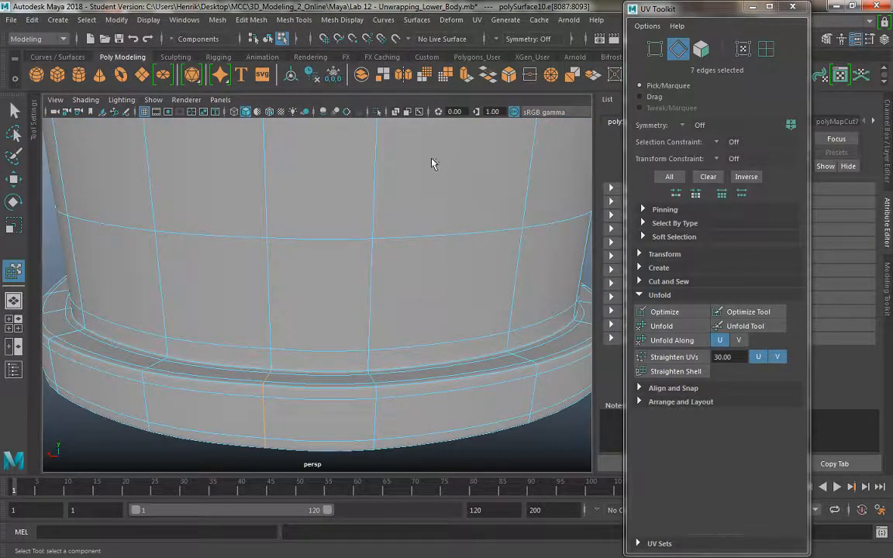
{"action": "key", "text": "1"}
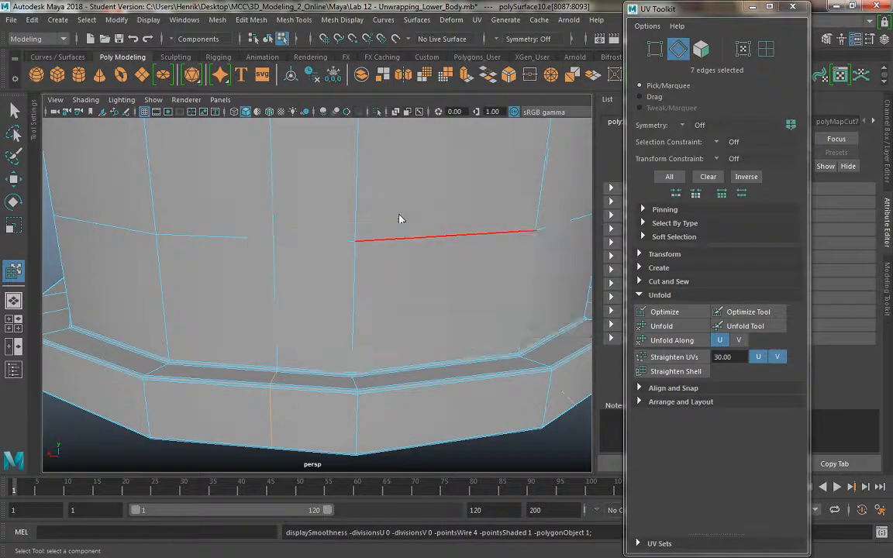
{"action": "key", "text": "space"}
{"action": "left_click", "coordinate": [422, 101]}
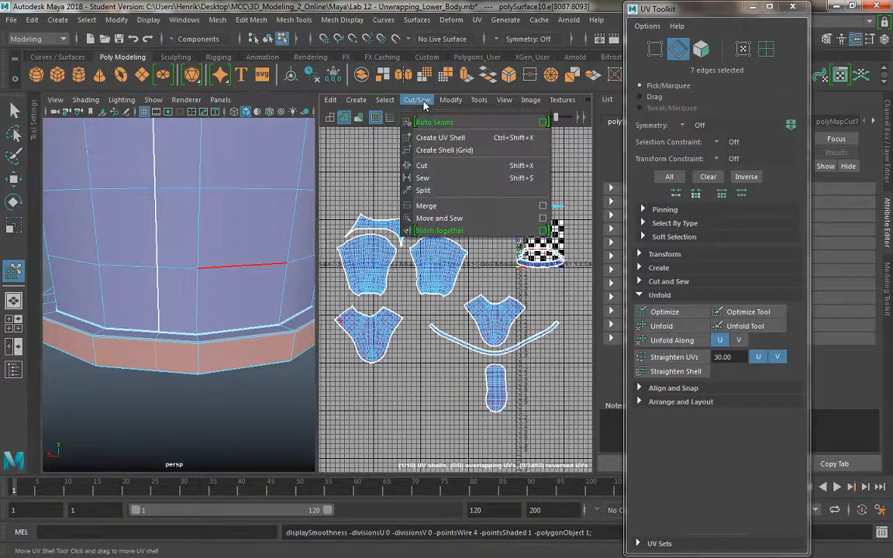
{"action": "left_click", "coordinate": [429, 167]}
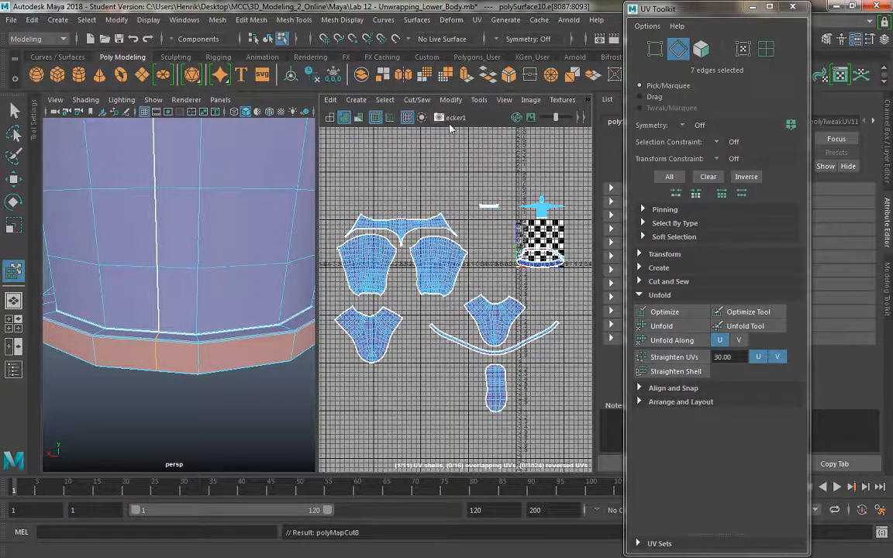
Step: Unfold the sole rim's UV shell and place the resulting strip beneath the matching shoe upper's shell
{"action": "left_click", "coordinate": [477, 101]}
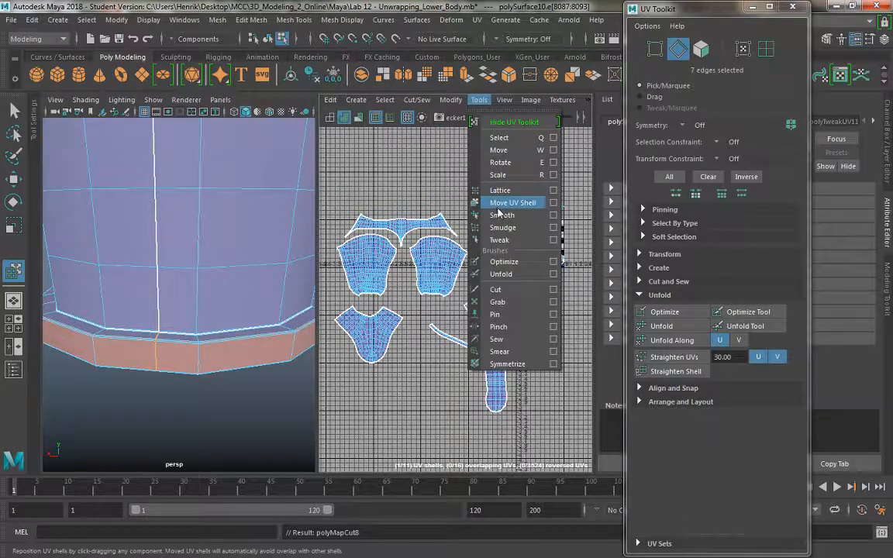
{"action": "left_click", "coordinate": [454, 187]}
{"action": "left_click", "coordinate": [537, 268]}
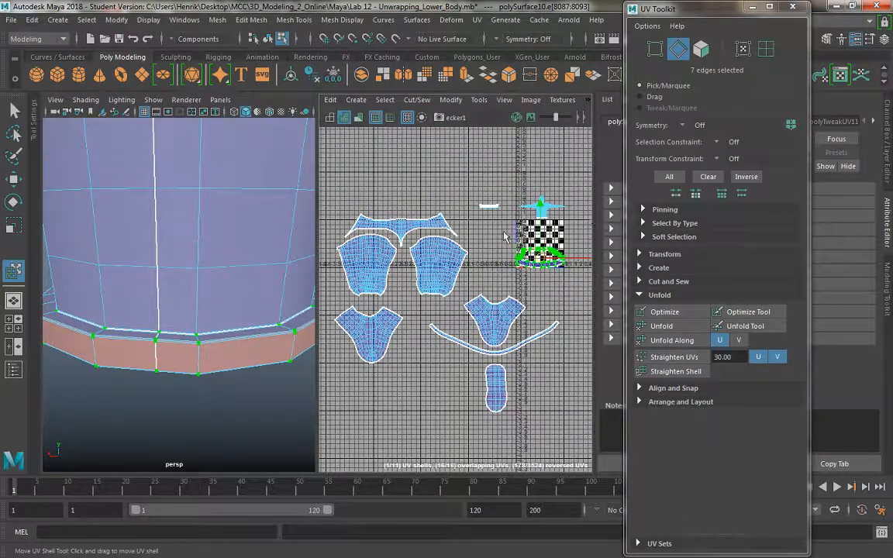
{"action": "left_click", "coordinate": [674, 326]}
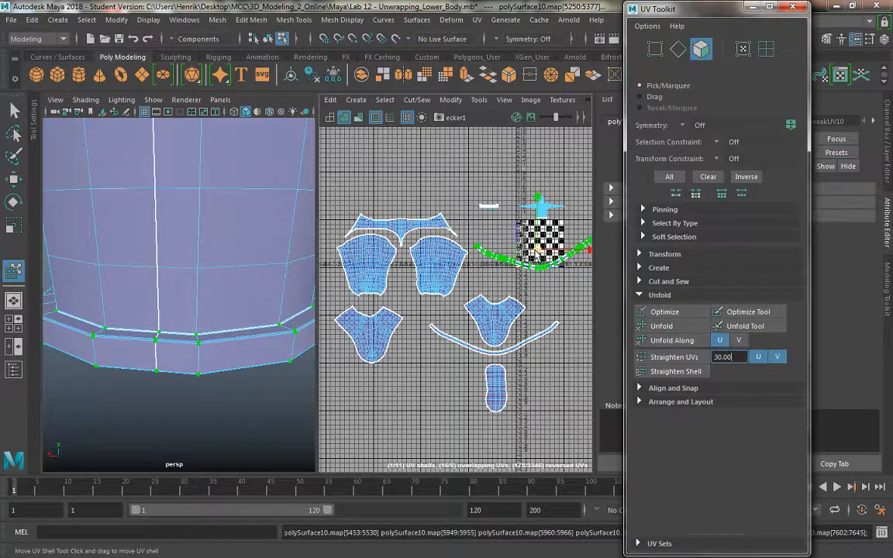
{"action": "left_click_drag", "start_coordinate": [535, 248], "coordinate": [371, 358]}
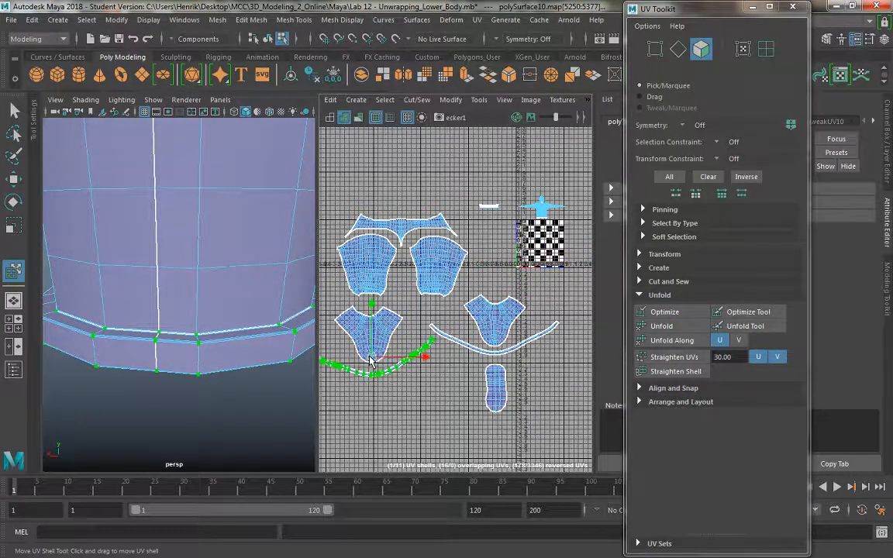
Step: Look over the UV layout for the shell that belongs to the second shoe's underside
{"action": "middle_click_drag", "start_coordinate": [525, 347], "coordinate": [527, 314], "text": "alt"}
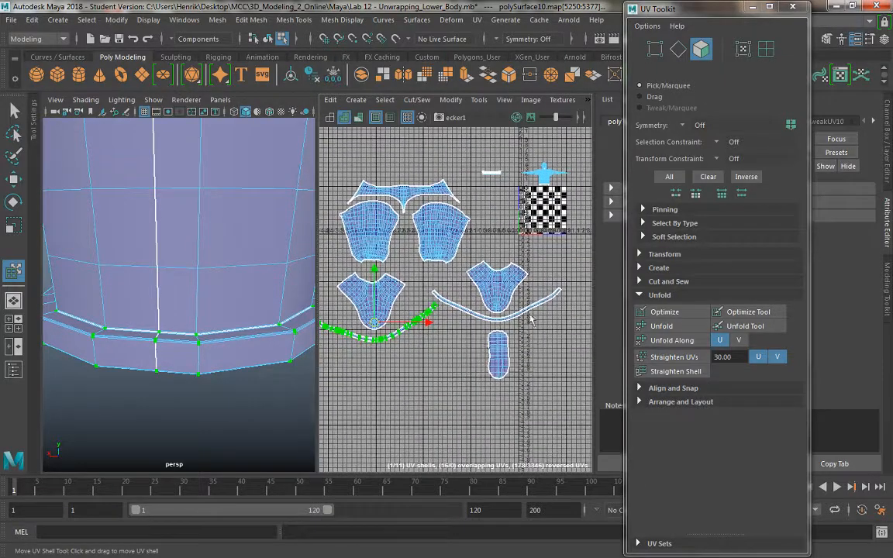
{"action": "right_click_drag", "start_coordinate": [485, 339], "coordinate": [464, 293], "text": "alt"}
{"action": "middle_click_drag", "start_coordinate": [471, 260], "coordinate": [455, 236], "text": "alt"}
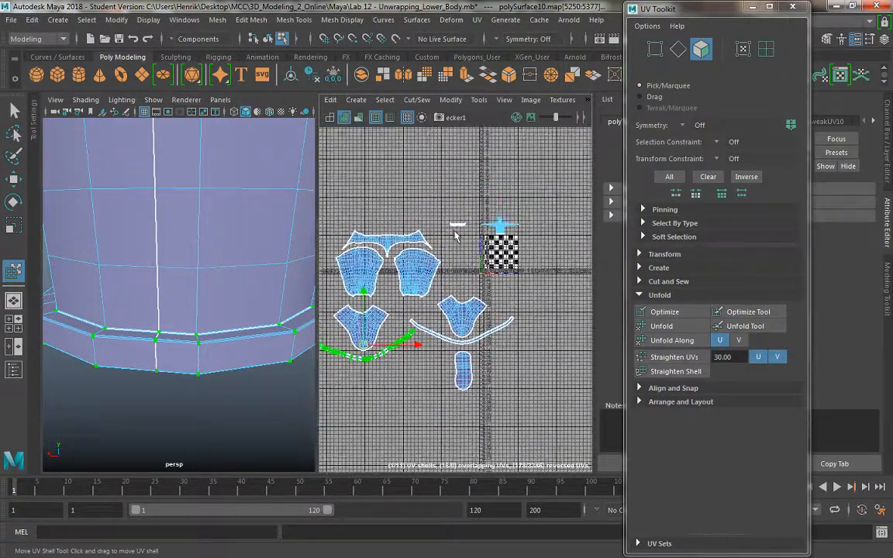
{"action": "scroll", "coordinate": [440, 213], "scroll_direction": "up", "scroll_amount": 10}
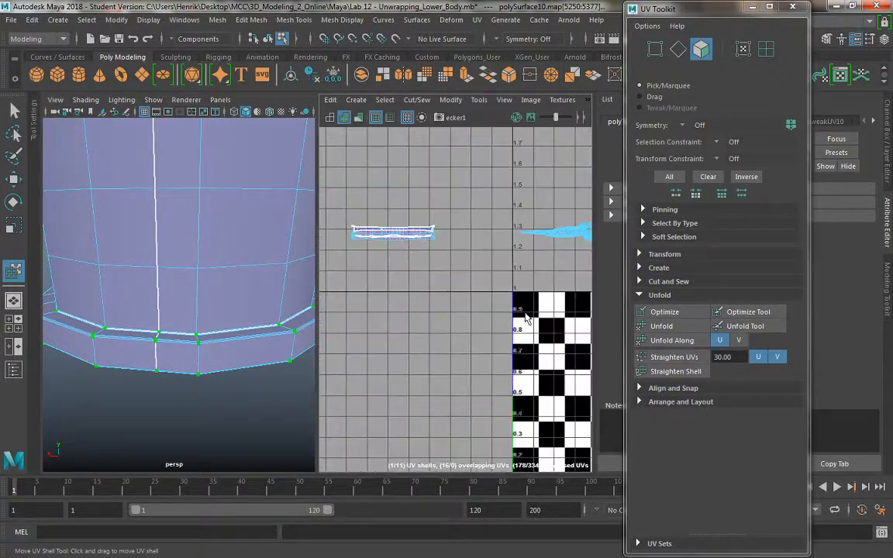
{"action": "middle_click_drag", "start_coordinate": [478, 184], "coordinate": [481, 144], "text": "alt"}
{"action": "scroll", "coordinate": [498, 332], "scroll_direction": "down", "scroll_amount": 8}
{"action": "middle_click_drag", "start_coordinate": [523, 308], "coordinate": [662, 294], "text": "alt"}
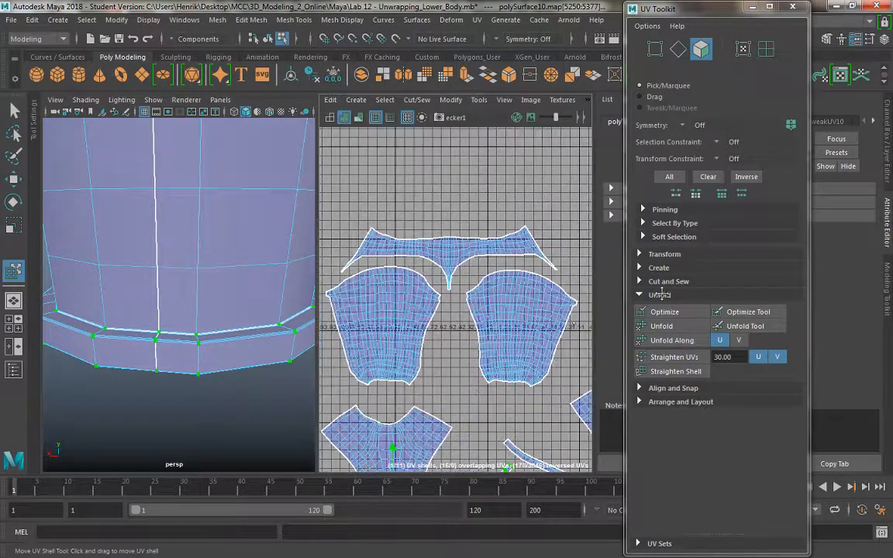
{"action": "right_click_drag", "start_coordinate": [492, 227], "coordinate": [521, 323], "text": "alt"}
{"action": "middle_click_drag", "start_coordinate": [548, 354], "coordinate": [397, 322], "text": "alt"}
{"action": "middle_click_drag", "start_coordinate": [477, 284], "coordinate": [478, 309], "text": "alt"}
{"action": "right_click_drag", "start_coordinate": [437, 277], "coordinate": [508, 369], "text": "alt"}
{"action": "middle_click_drag", "start_coordinate": [473, 329], "coordinate": [565, 233], "text": "alt"}
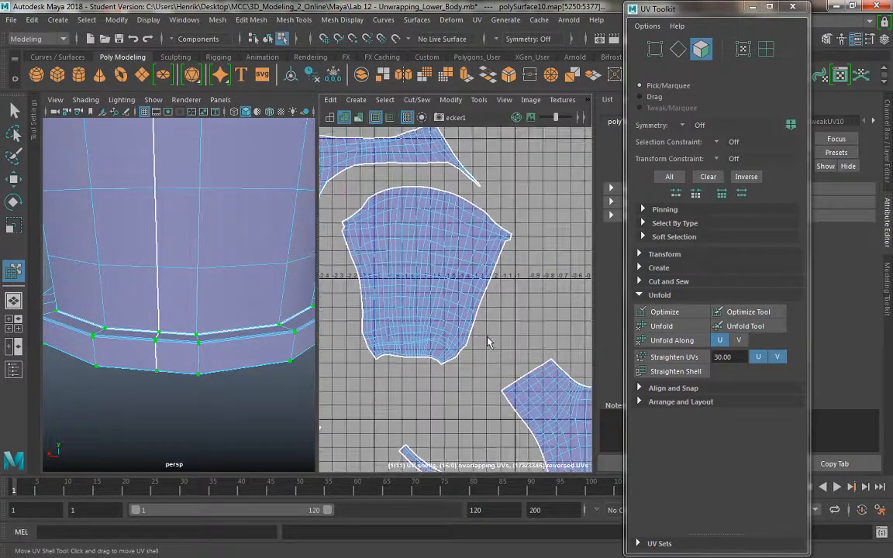
{"action": "right_click_drag", "start_coordinate": [487, 342], "coordinate": [473, 316], "text": "alt"}
{"action": "middle_click_drag", "start_coordinate": [431, 390], "coordinate": [531, 311], "text": "alt"}
Step: Locate the shoe underside's UV shell by picking one of its faces, and select all faces of that shell
{"action": "left_click_drag", "start_coordinate": [248, 345], "coordinate": [214, 245], "text": "alt"}
{"action": "right_click", "coordinate": [182, 169]}
{"action": "left_click", "coordinate": [181, 169]}
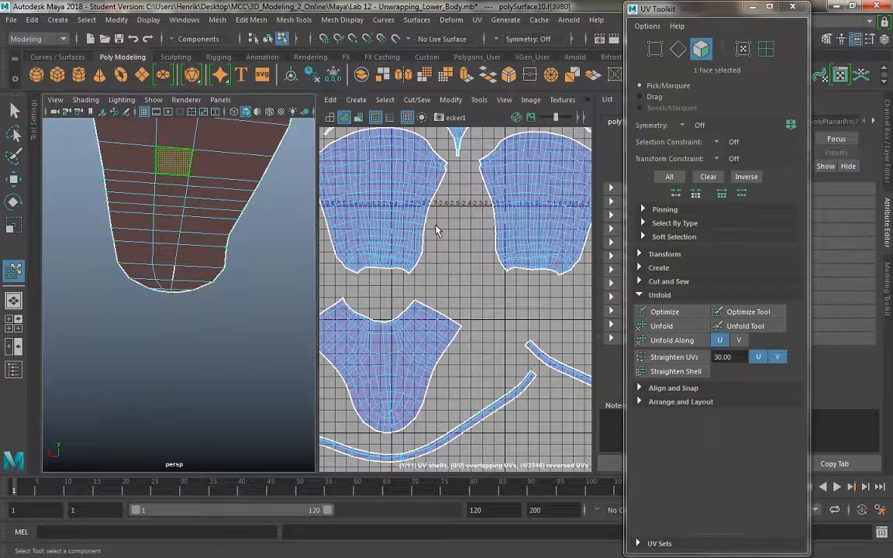
{"action": "key", "text": "f"}
{"action": "right_click_drag", "start_coordinate": [474, 343], "coordinate": [439, 285], "text": "alt"}
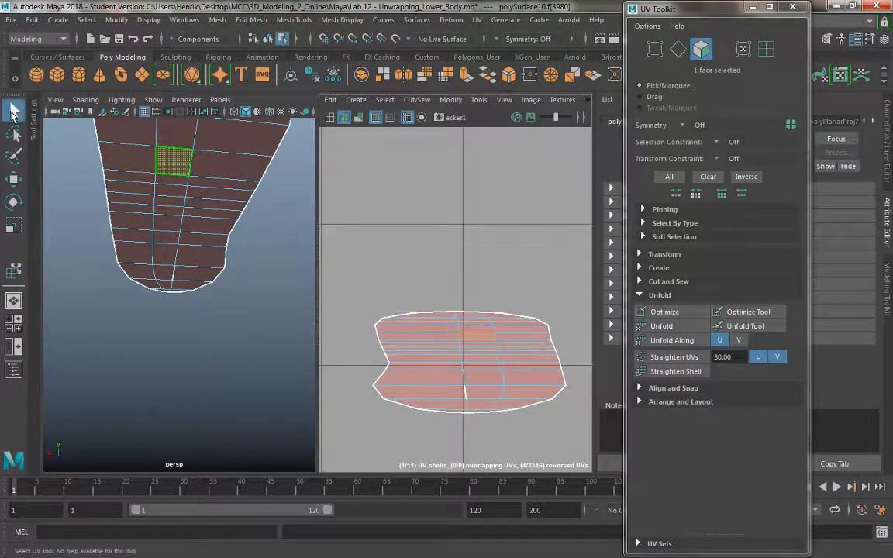
{"action": "left_click", "coordinate": [14, 112]}
{"action": "right_click", "coordinate": [424, 337]}
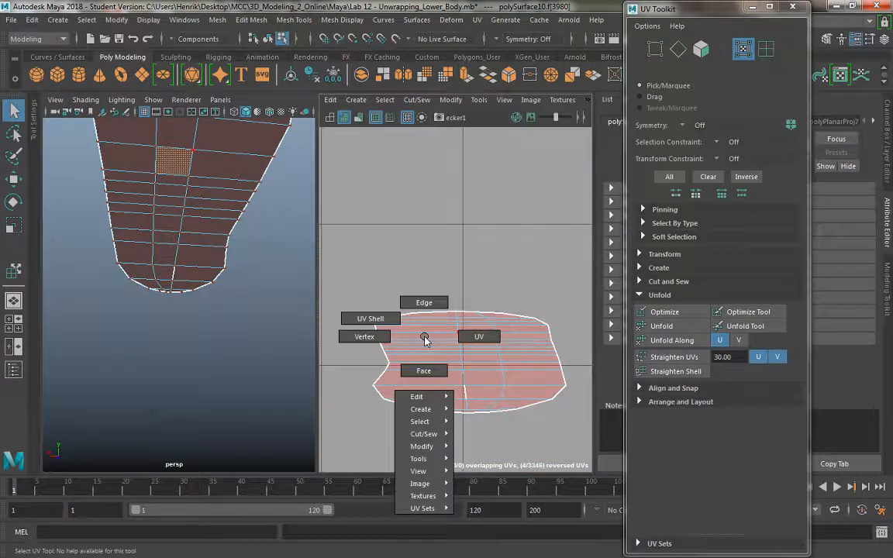
{"action": "right_click_drag", "start_coordinate": [424, 366], "coordinate": [423, 370]}
{"action": "left_click_drag", "start_coordinate": [363, 278], "coordinate": [604, 465]}
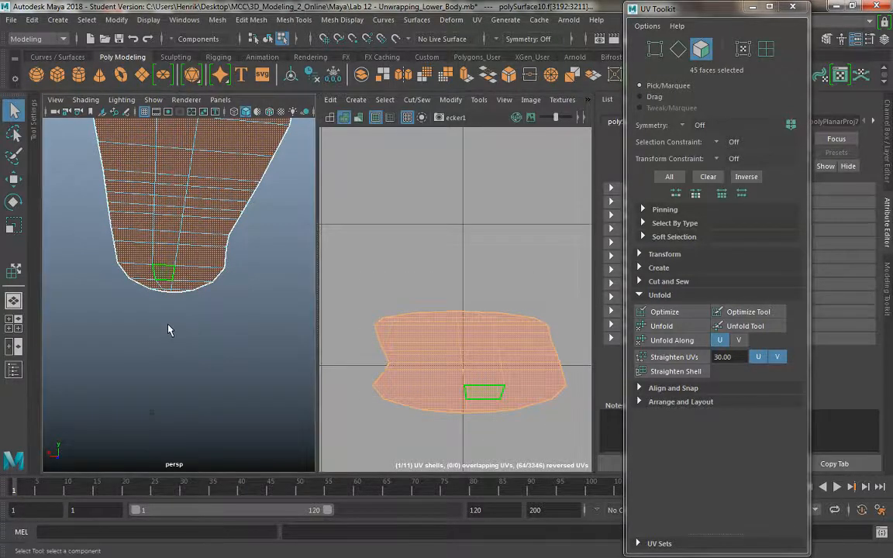
Step: Apply a camera-based UV projection to the selected underside faces from directly below the shoe
{"action": "scroll", "coordinate": [161, 286], "scroll_direction": "down", "scroll_amount": 5}
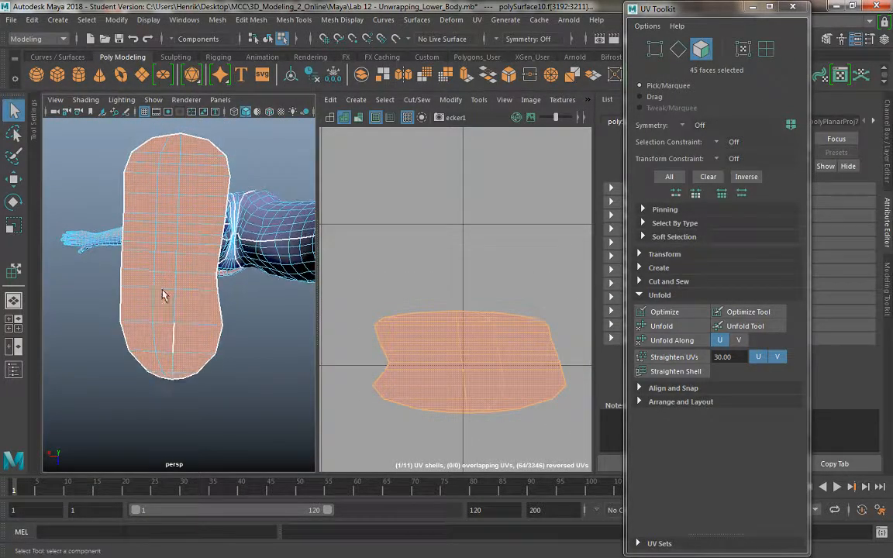
{"action": "key", "text": "space"}
{"action": "left_click", "coordinate": [280, 312]}
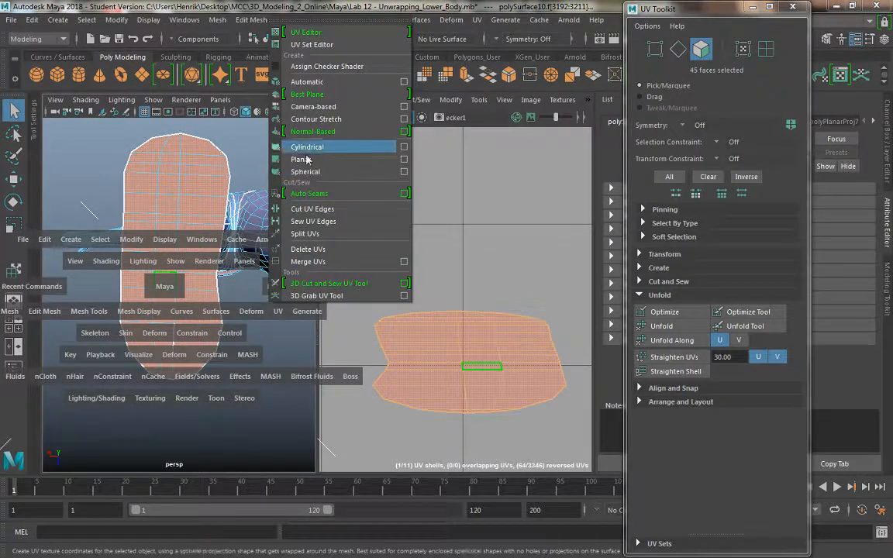
{"action": "left_click", "coordinate": [314, 109]}
{"action": "key", "text": "ctrl+z"}
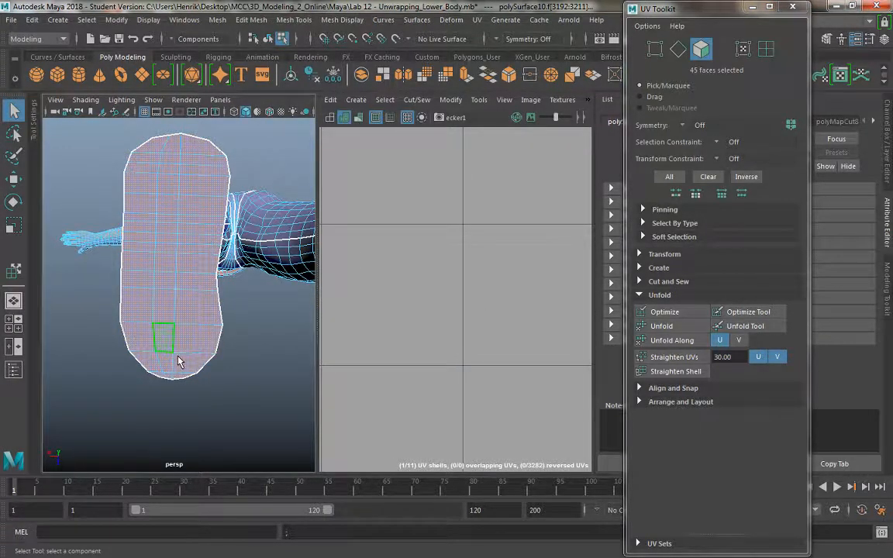
Step: Check the underside with the smooth preview and delete the face beside the stray seam near the toe
{"action": "key", "text": "3"}
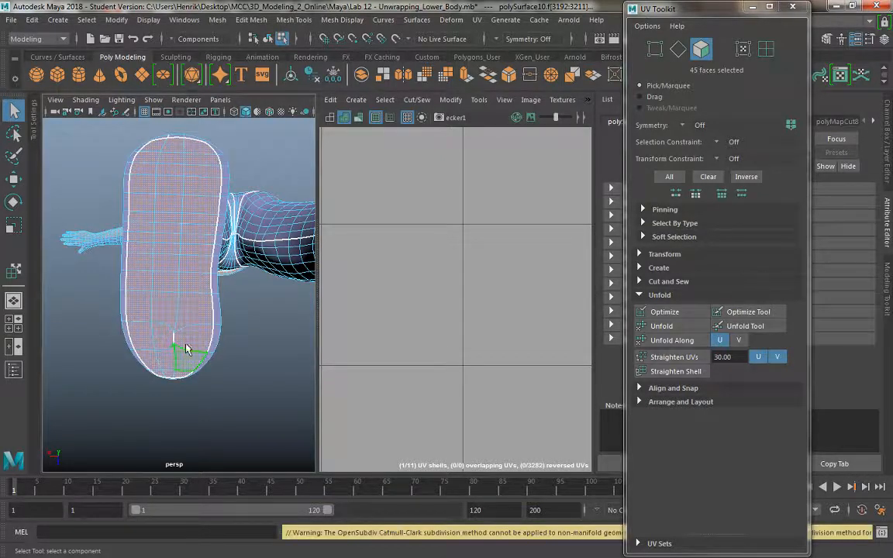
{"action": "left_click", "coordinate": [188, 340]}
{"action": "key", "text": "1"}
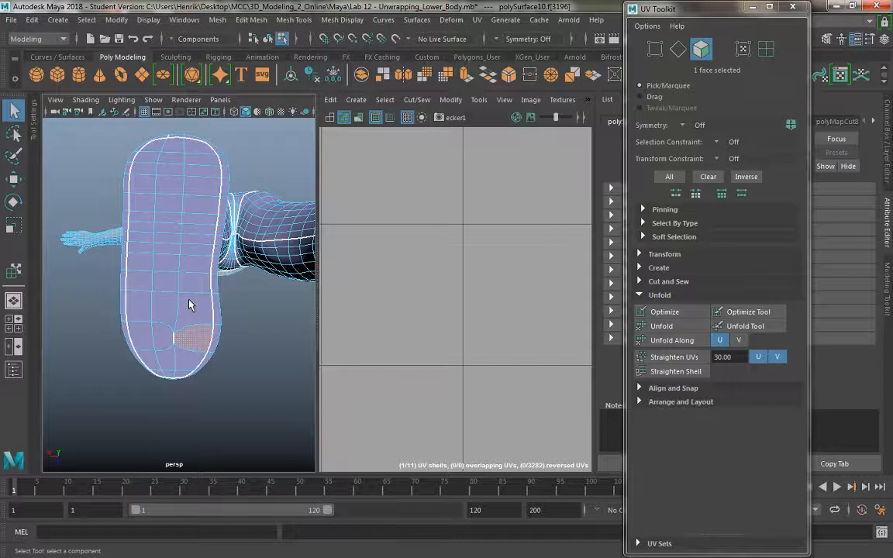
{"action": "key", "text": "Delete"}
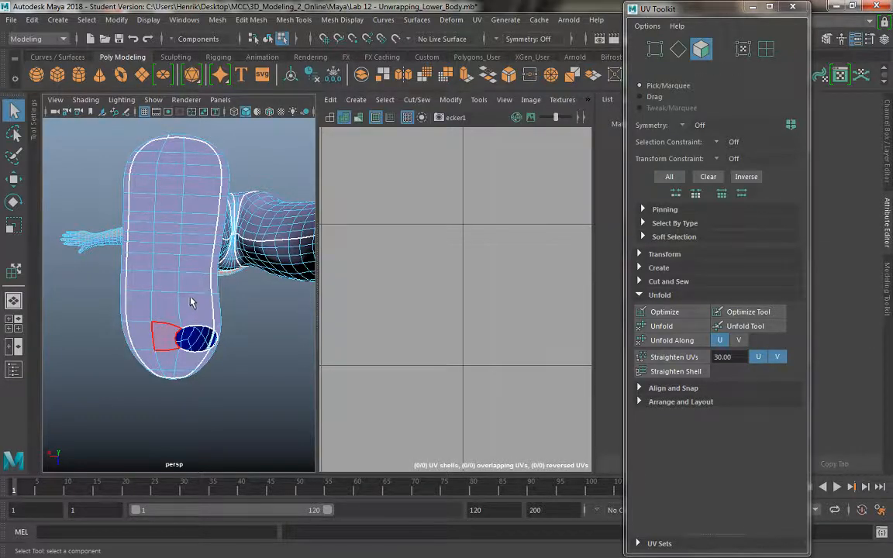
Step: Return to the unsmoothed mesh, select the border edges of the opening in the sole and fill the hole
{"action": "key", "text": "1"}
{"action": "right_click_drag", "start_coordinate": [192, 189], "coordinate": [190, 154]}
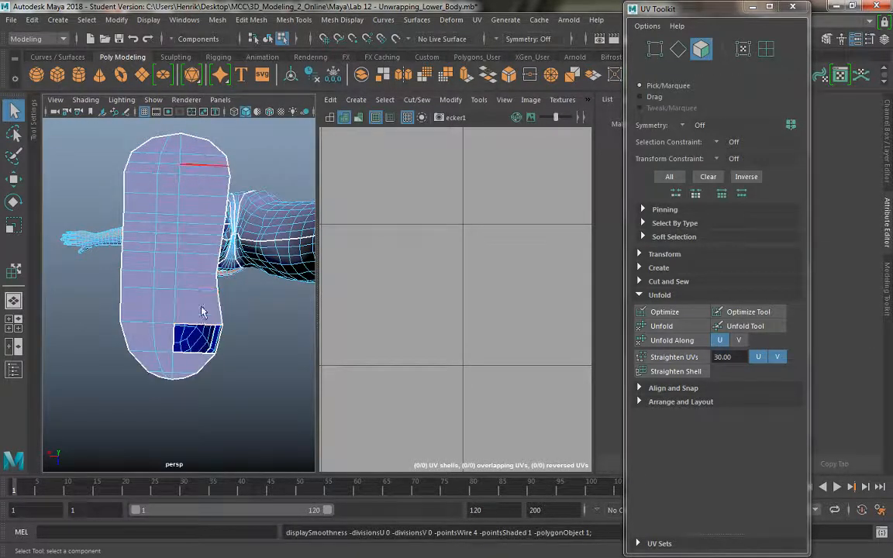
{"action": "left_click", "coordinate": [198, 326]}
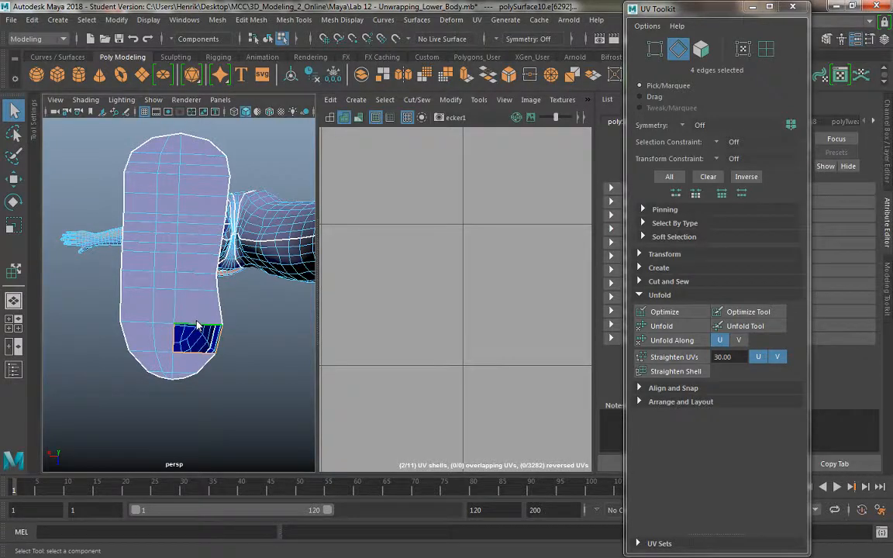
{"action": "right_click_drag", "start_coordinate": [197, 325], "coordinate": [191, 479], "text": "shift"}
Step: Pick the underside's shell with the Move UV Shell tool and examine its connection to the rim strip
{"action": "scroll", "coordinate": [410, 309], "scroll_direction": "down", "scroll_amount": 2}
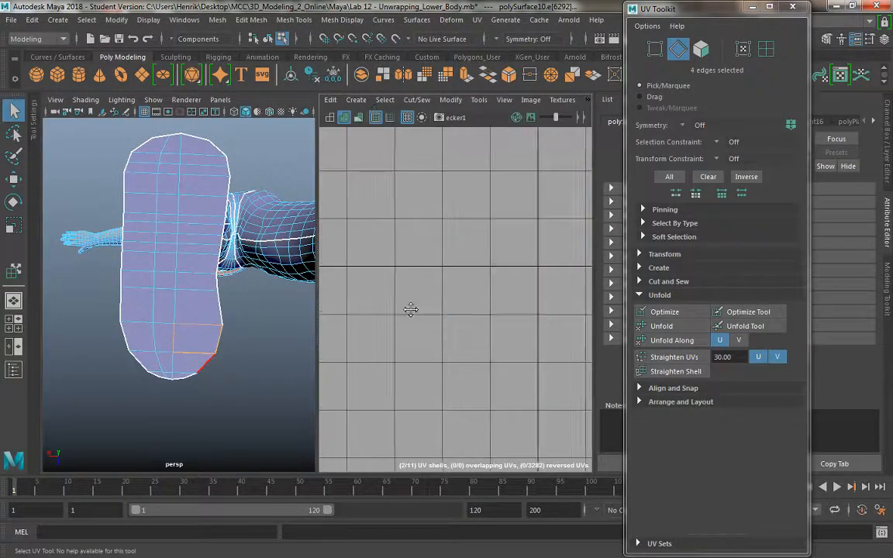
{"action": "scroll", "coordinate": [411, 309], "scroll_direction": "down", "scroll_amount": 6}
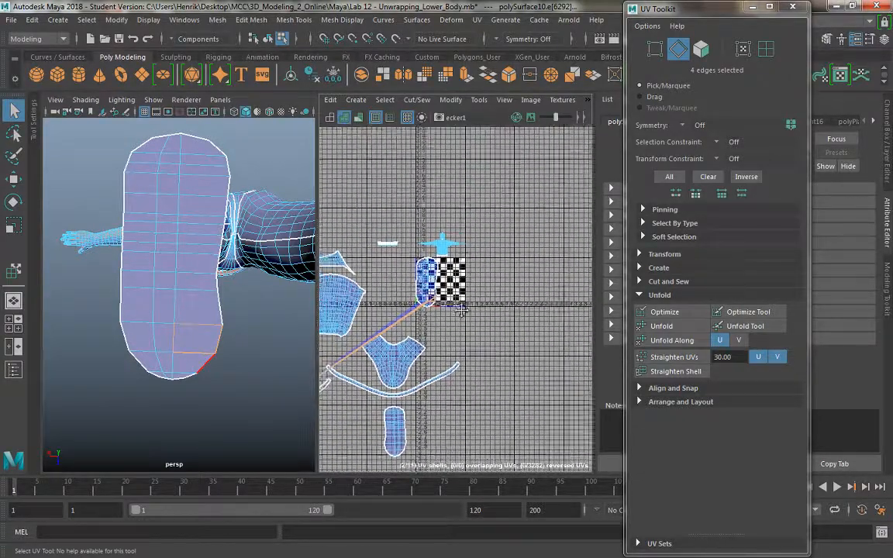
{"action": "scroll", "coordinate": [461, 310], "scroll_direction": "up", "scroll_amount": 8}
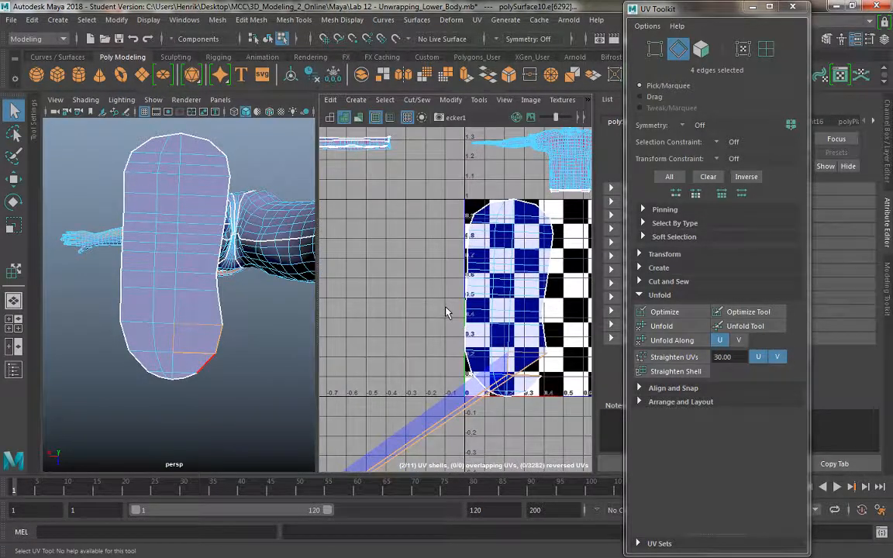
{"action": "left_click", "coordinate": [478, 101]}
{"action": "left_click", "coordinate": [456, 193]}
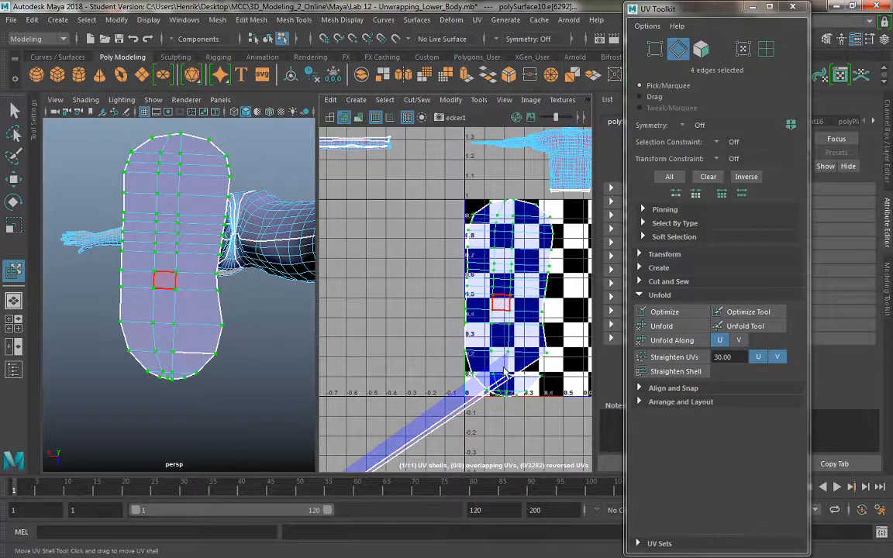
{"action": "scroll", "coordinate": [506, 372], "scroll_direction": "down", "scroll_amount": 10}
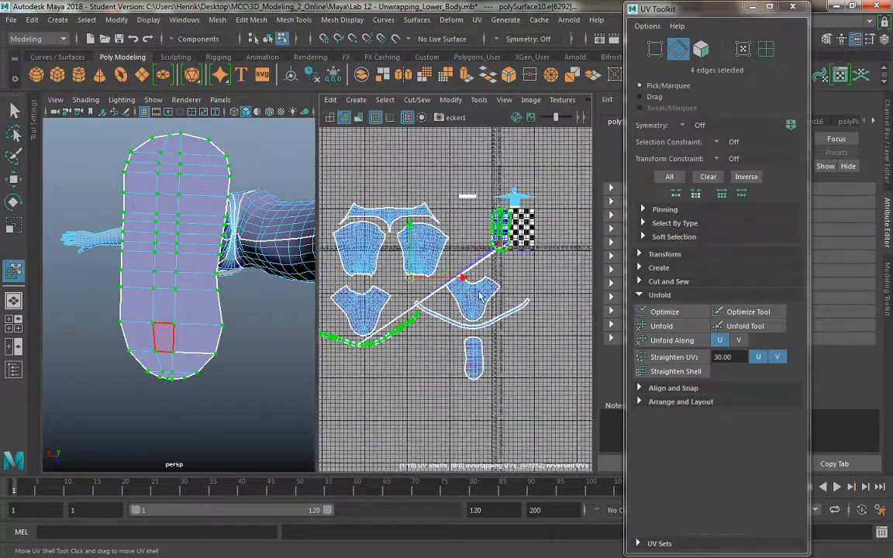
{"action": "middle_click_drag", "start_coordinate": [481, 296], "coordinate": [519, 288], "text": "alt"}
{"action": "key", "text": "w"}
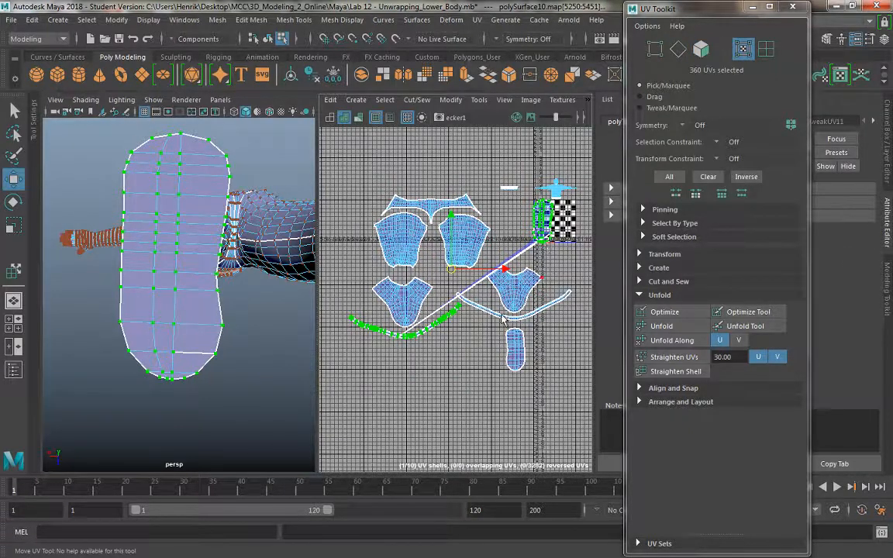
{"action": "left_click_drag", "start_coordinate": [219, 304], "coordinate": [216, 313], "text": "alt"}
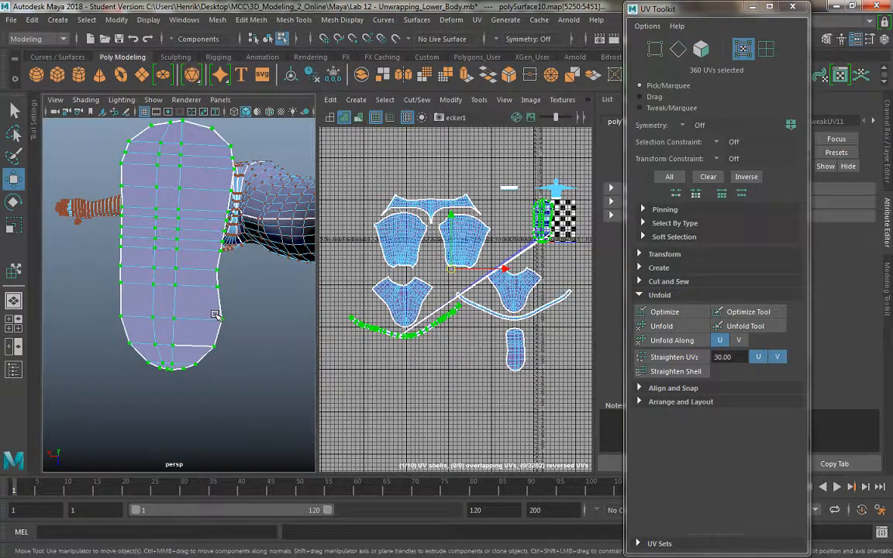
Step: Undo the last shell selection and cut the UVs along one outer border edge of the sole near the toe
{"action": "key", "text": "ctrl+z"}
{"action": "key", "text": "ctrl+z"}
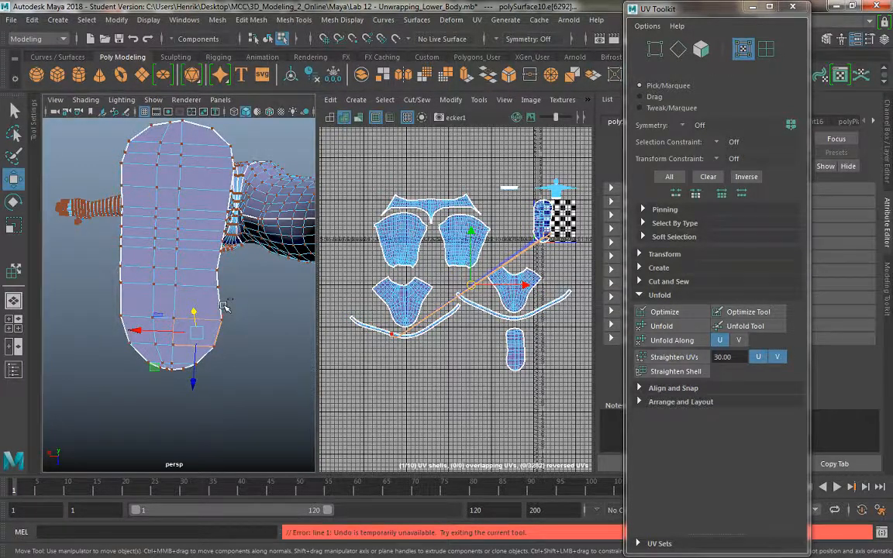
{"action": "left_click_drag", "start_coordinate": [223, 307], "coordinate": [242, 311], "text": "alt"}
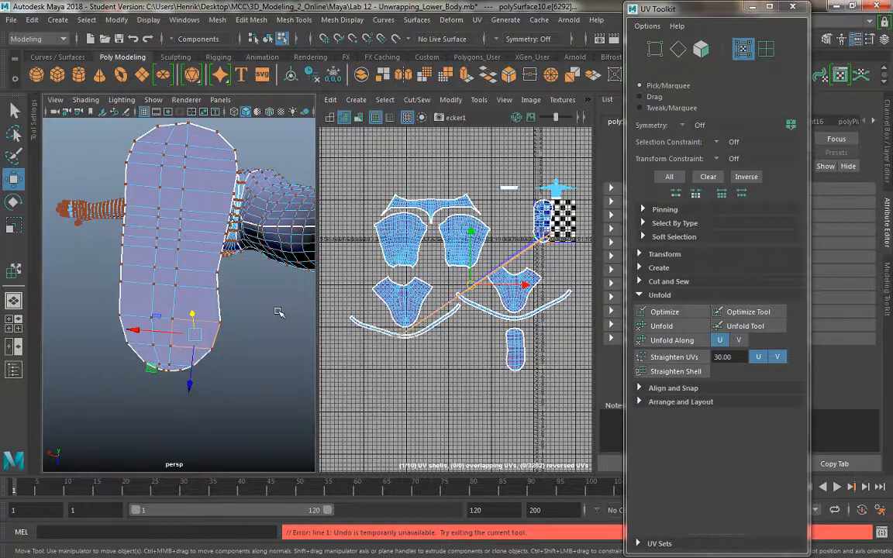
{"action": "key", "text": "space"}
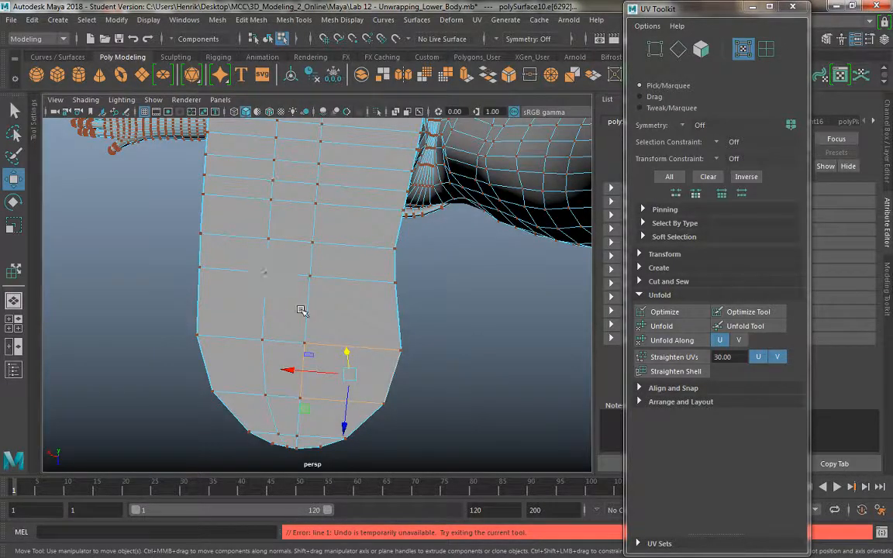
{"action": "left_click_drag", "start_coordinate": [301, 310], "coordinate": [296, 310], "text": "alt"}
{"action": "right_click", "coordinate": [332, 314]}
{"action": "left_click", "coordinate": [327, 152]}
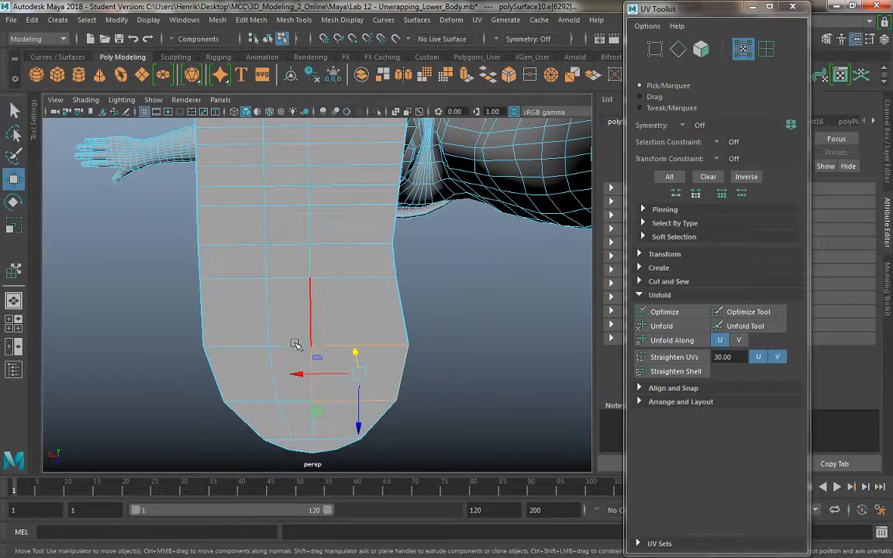
{"action": "left_click_drag", "start_coordinate": [299, 348], "coordinate": [417, 273], "text": "alt"}
{"action": "left_click", "coordinate": [447, 237]}
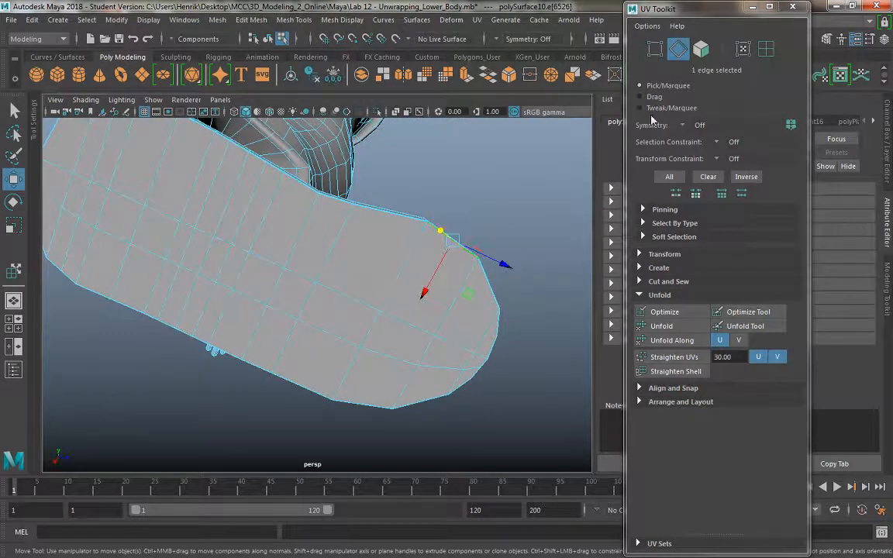
{"action": "left_click", "coordinate": [671, 282]}
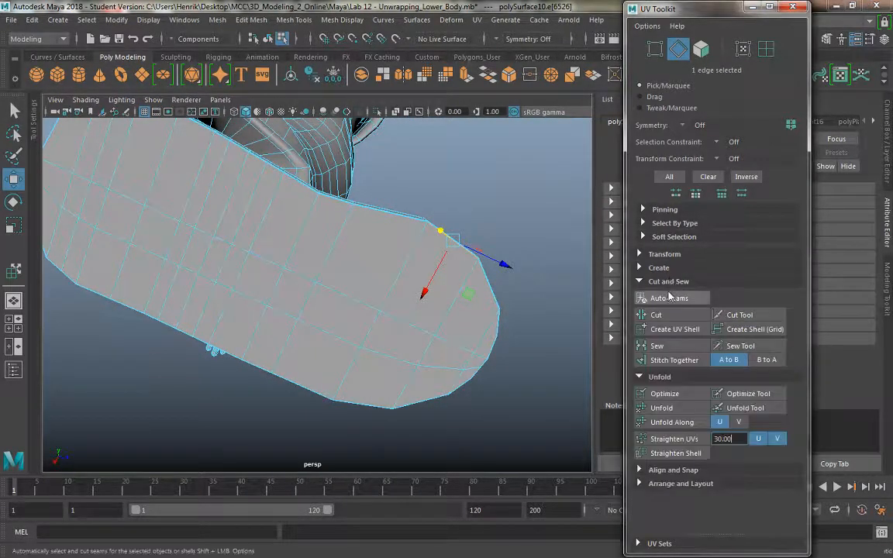
{"action": "left_click", "coordinate": [655, 315]}
Step: Delete the small middle face beside the stray seam at the toe end of the sole
{"action": "left_click_drag", "start_coordinate": [366, 254], "coordinate": [365, 217], "text": "alt"}
{"action": "right_click_drag", "start_coordinate": [317, 188], "coordinate": [318, 288]}
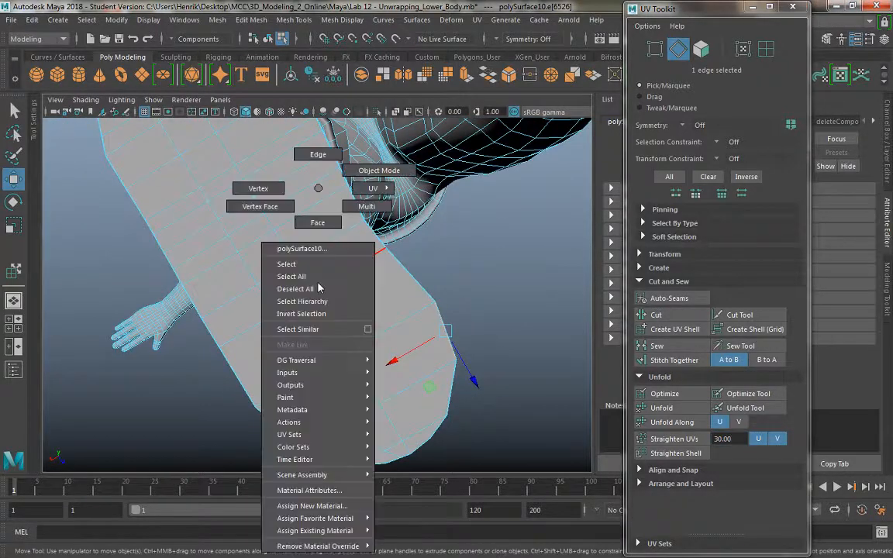
{"action": "right_click_drag", "start_coordinate": [331, 233], "coordinate": [331, 232]}
{"action": "left_click", "coordinate": [341, 383]}
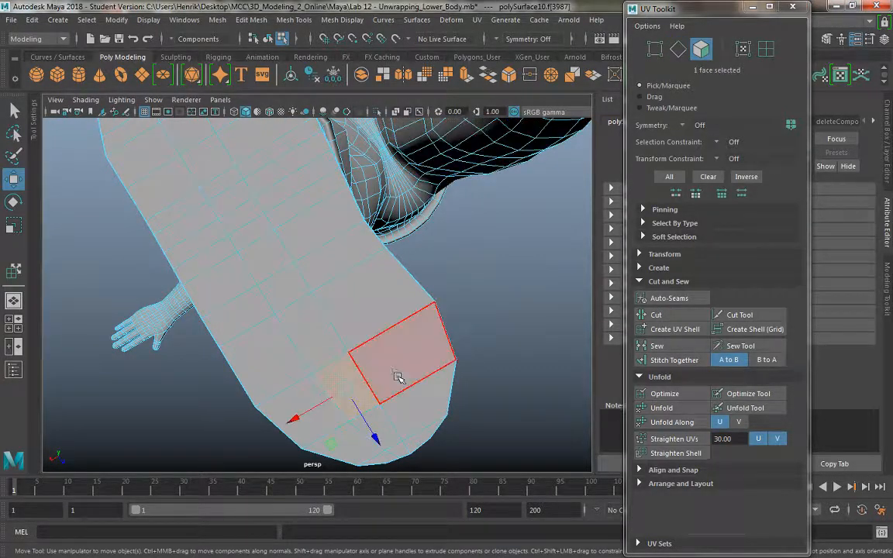
{"action": "key", "text": "Delete"}
Step: Select the border edges of the new opening in the sole and fill the hole
{"action": "left_click_drag", "start_coordinate": [327, 314], "coordinate": [406, 316], "text": "alt"}
{"action": "right_click_drag", "start_coordinate": [294, 188], "coordinate": [295, 153]}
{"action": "double_click", "coordinate": [284, 346]}
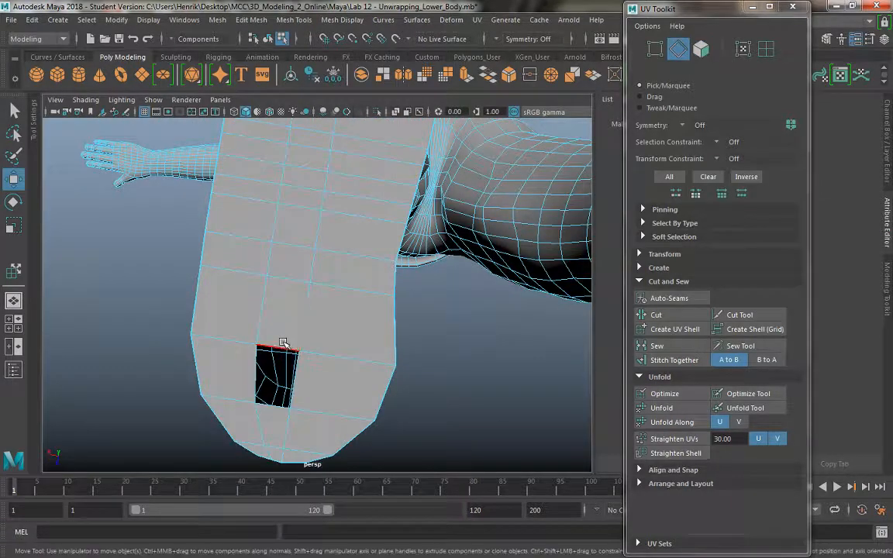
{"action": "right_click_drag", "start_coordinate": [305, 349], "coordinate": [299, 478], "text": "shift"}
{"action": "mouse_move", "coordinate": [304, 377]}
{"action": "left_mouse_down", "text": "alt"}
{"action": "mouse_move", "coordinate": [314, 367]}
{"action": "mouse_move", "coordinate": [299, 364]}
{"action": "left_mouse_up", "text": "alt"}
Step: Pick the shoe's rim strip with the Move UV Shell tool, create a UV shell from it and unfold it
{"action": "key", "text": "space"}
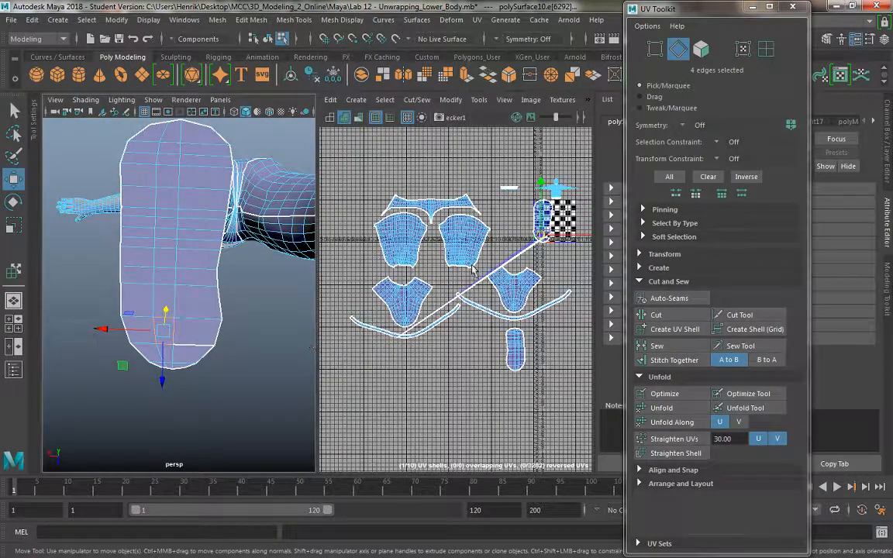
{"action": "left_click", "coordinate": [480, 100]}
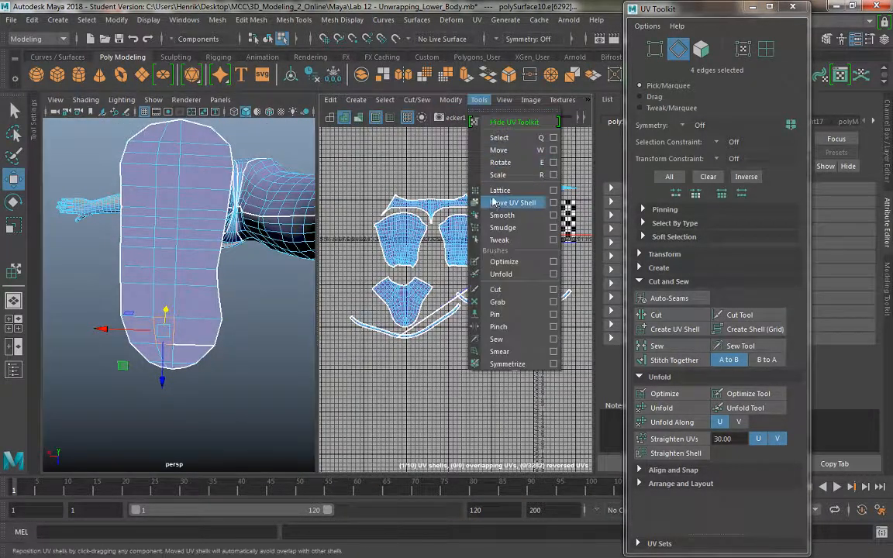
{"action": "left_click", "coordinate": [463, 183]}
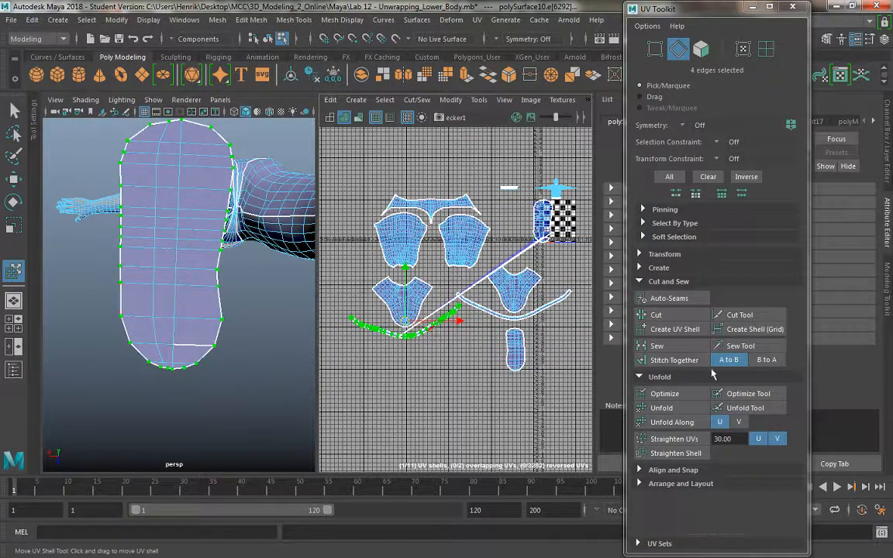
{"action": "left_click", "coordinate": [674, 329]}
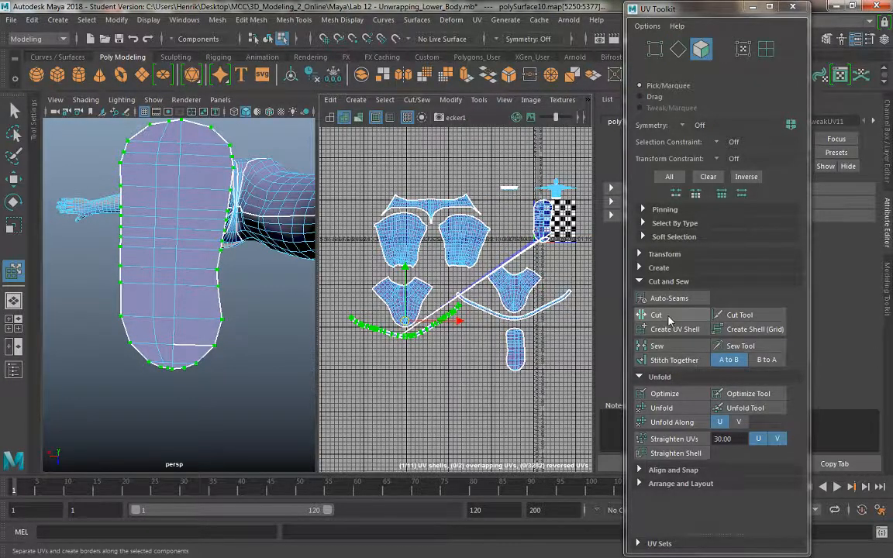
{"action": "left_click", "coordinate": [673, 409]}
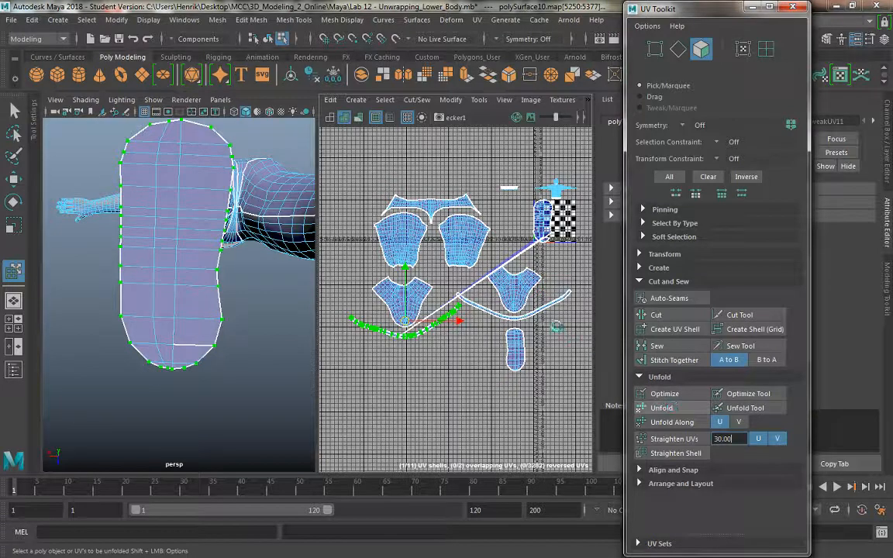
Step: Unfold the underside's shell and move it below its curved rim strip in the UV layout
{"action": "left_click", "coordinate": [537, 212]}
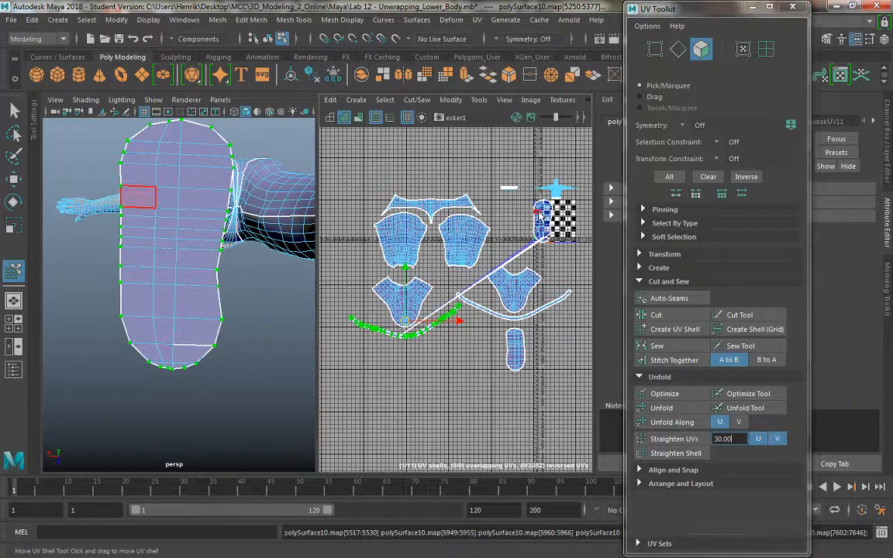
{"action": "left_click", "coordinate": [682, 407]}
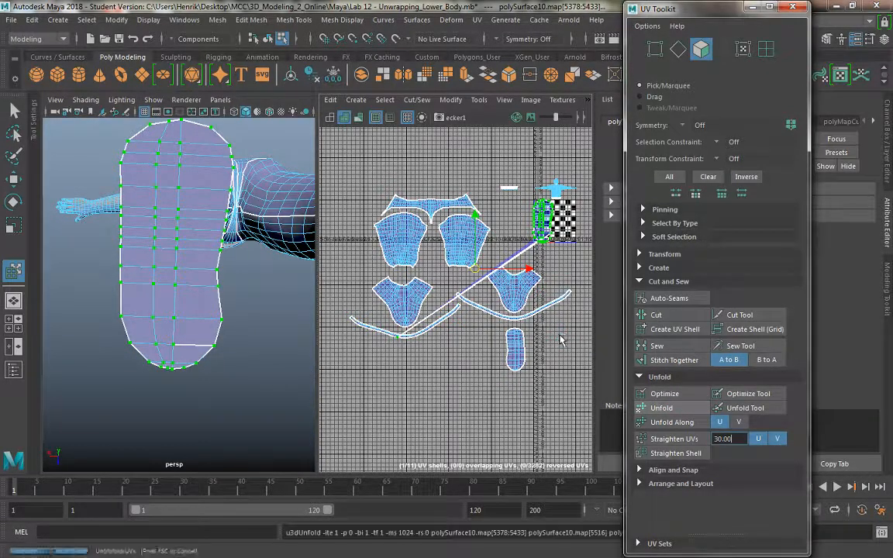
{"action": "left_click_drag", "start_coordinate": [544, 230], "coordinate": [406, 378]}
{"action": "middle_click_drag", "start_coordinate": [453, 401], "coordinate": [436, 311], "text": "alt"}
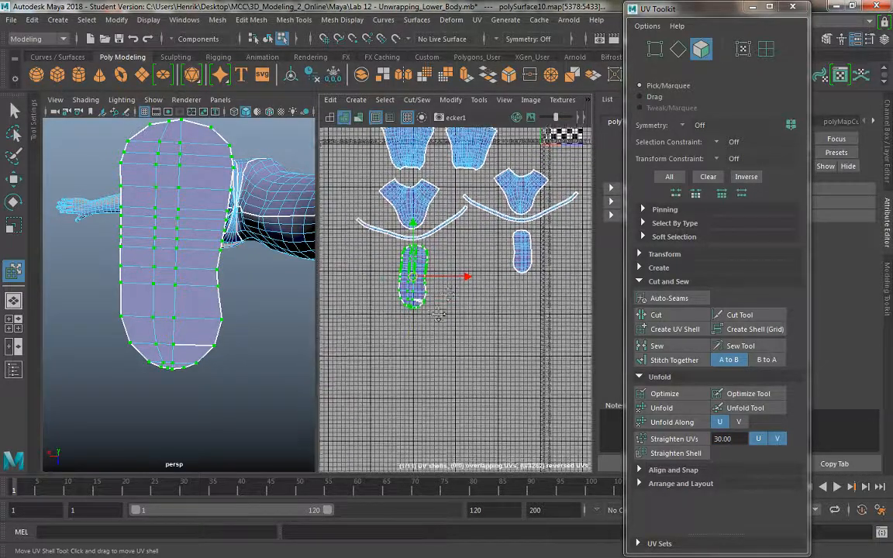
Step: Close the wedge-shaped gap in the underside's shell by applying Move and Sew to its split edge
{"action": "right_click_drag", "start_coordinate": [436, 311], "coordinate": [485, 360], "text": "alt"}
{"action": "middle_click_drag", "start_coordinate": [492, 348], "coordinate": [636, 380], "text": "alt"}
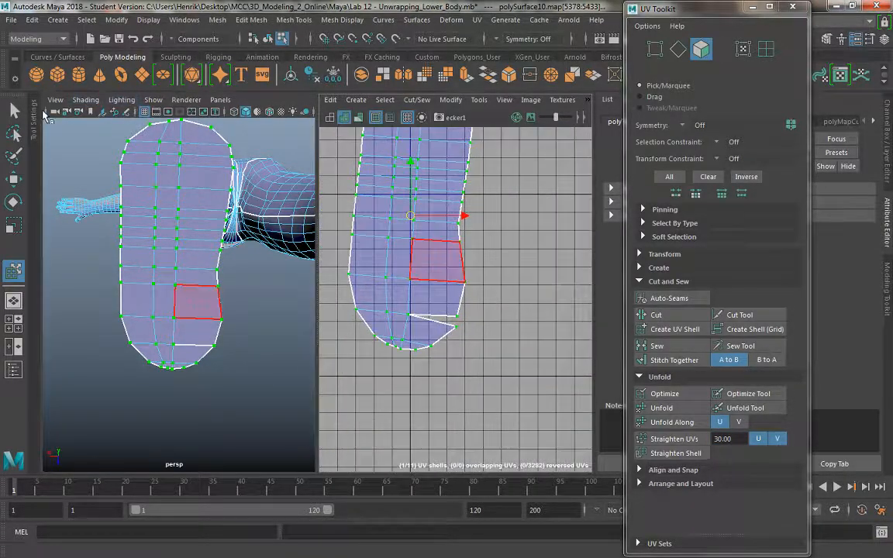
{"action": "key", "text": "q"}
{"action": "key", "text": "F12"}
{"action": "key", "text": "F10"}
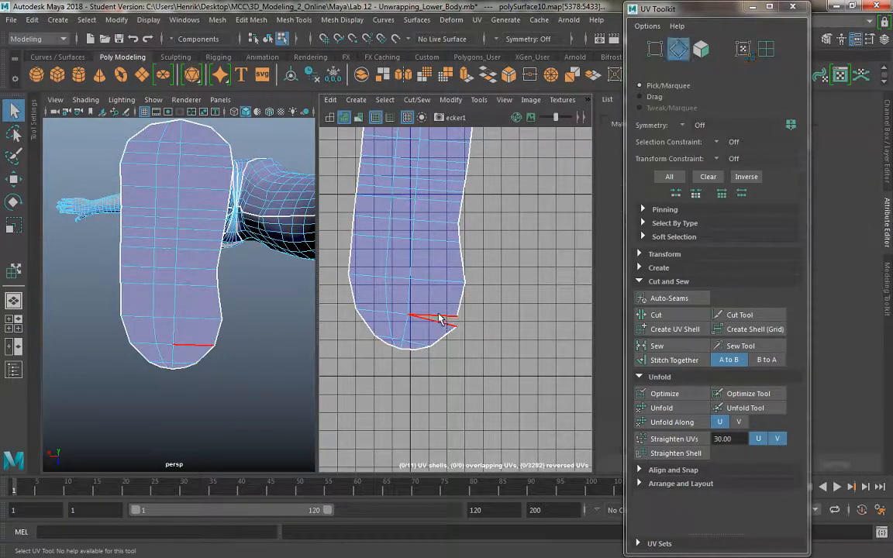
{"action": "left_click", "coordinate": [425, 314]}
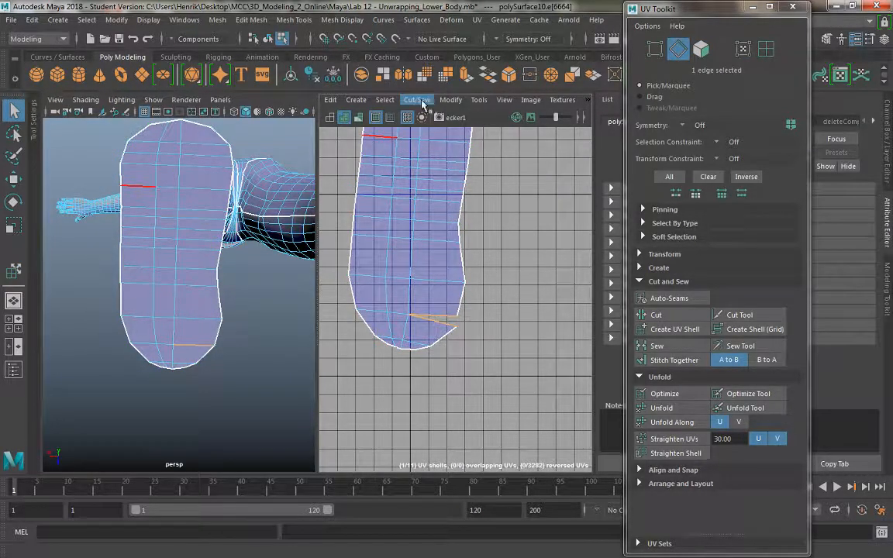
{"action": "left_click", "coordinate": [417, 103]}
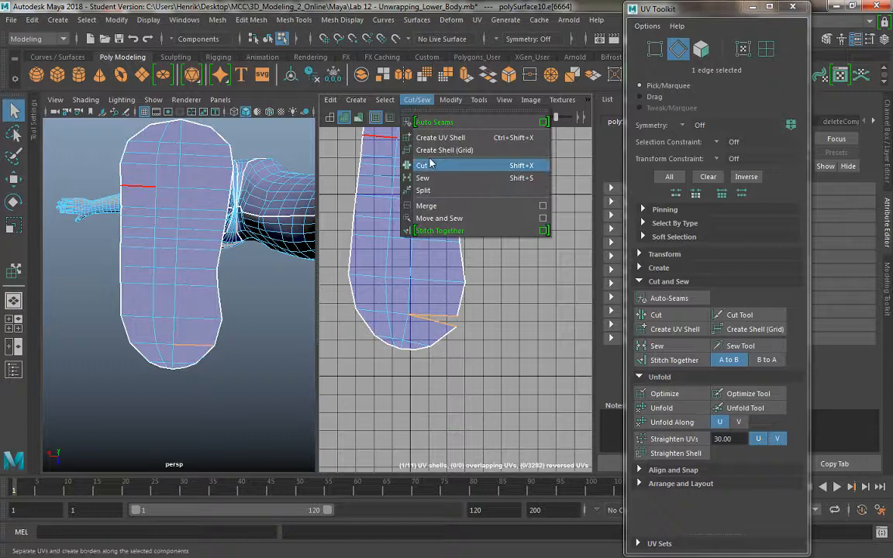
{"action": "left_click", "coordinate": [430, 220]}
{"action": "left_click", "coordinate": [438, 242]}
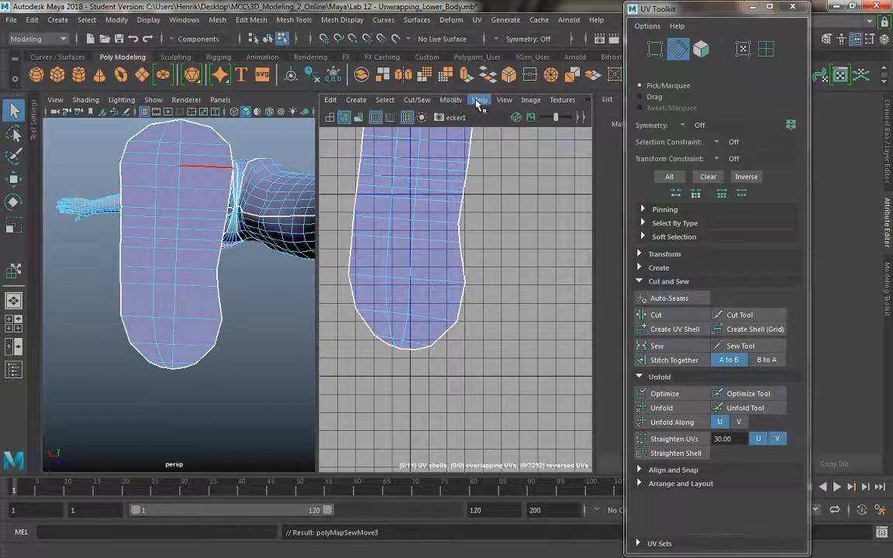
Step: Pick the sewn underside with the Move UV Shell tool, create a UV shell from it and unfold it again
{"action": "left_click", "coordinate": [479, 105]}
{"action": "left_click", "coordinate": [499, 200]}
{"action": "left_click", "coordinate": [398, 258]}
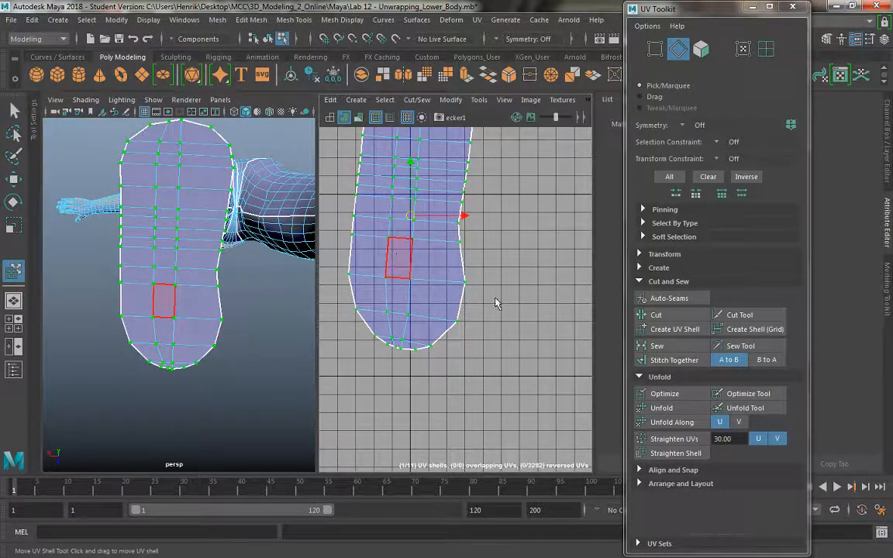
{"action": "left_click", "coordinate": [676, 328]}
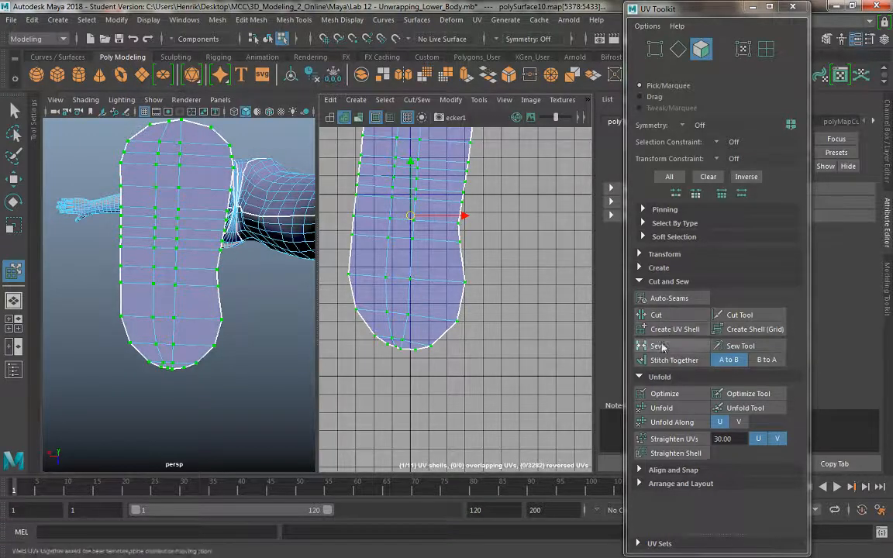
{"action": "left_click", "coordinate": [661, 407]}
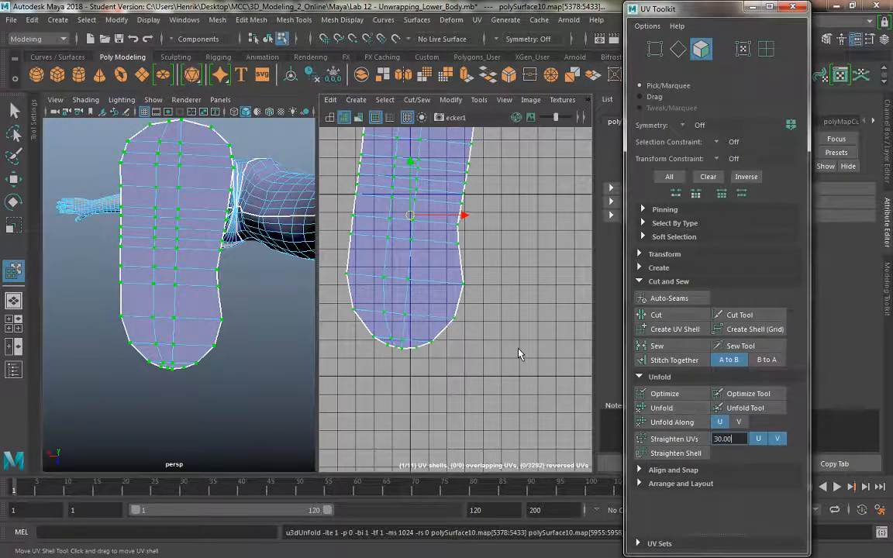
Step: Scale the underside's shell down evenly to about the size of the other shoe's underside shell
{"action": "scroll", "coordinate": [519, 354], "scroll_direction": "down", "scroll_amount": 5}
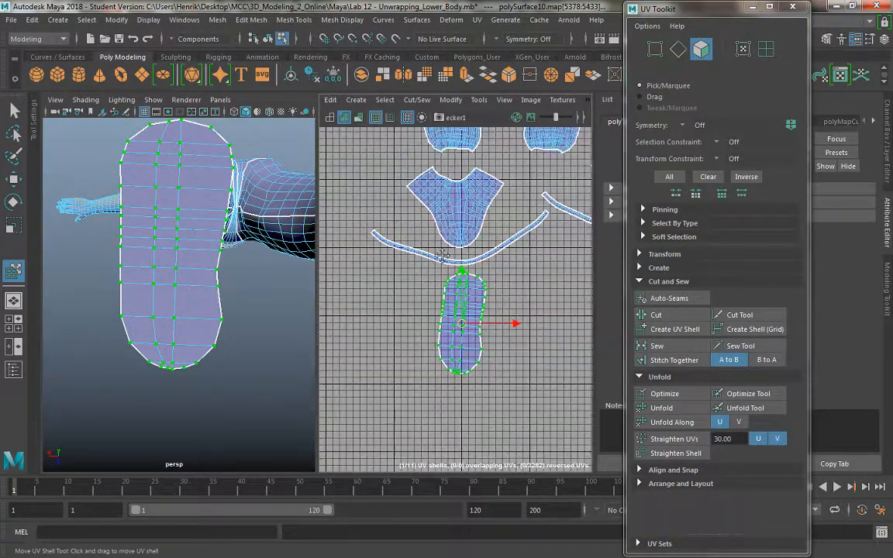
{"action": "middle_click_drag", "start_coordinate": [443, 256], "coordinate": [353, 240], "text": "alt"}
{"action": "key", "text": "r"}
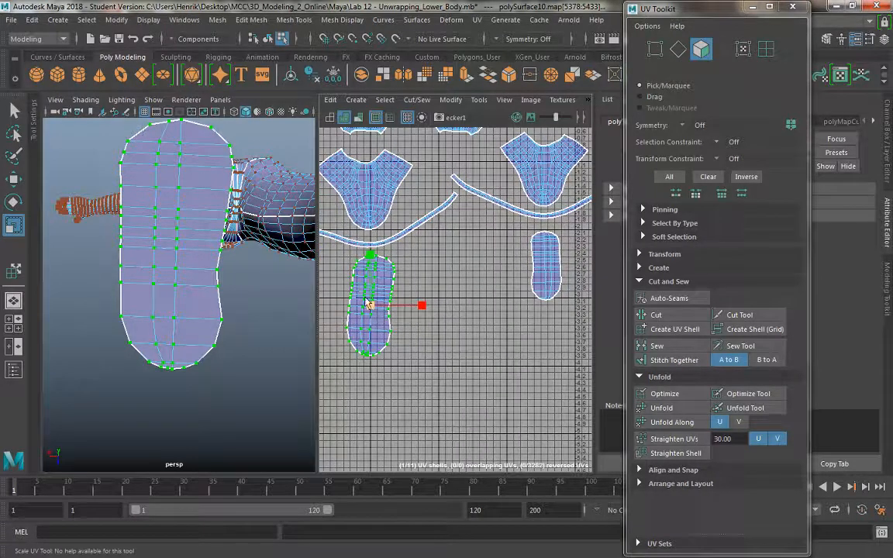
{"action": "mouse_move", "coordinate": [369, 304]}
{"action": "left_mouse_down"}
{"action": "mouse_move", "coordinate": [353, 294]}
{"action": "mouse_move", "coordinate": [372, 260]}
{"action": "mouse_move", "coordinate": [521, 250]}
{"action": "mouse_move", "coordinate": [508, 267]}
{"action": "mouse_move", "coordinate": [516, 279]}
{"action": "mouse_move", "coordinate": [379, 275]}
{"action": "mouse_move", "coordinate": [371, 291]}
{"action": "left_mouse_up"}
{"action": "key", "text": "w"}
{"action": "key", "text": "r"}
{"action": "key", "text": "w"}
Step: Return to object mode and display the checker texture on the legs and shoes
{"action": "left_click_drag", "start_coordinate": [210, 230], "coordinate": [146, 157], "text": "alt"}
{"action": "right_click_drag", "start_coordinate": [147, 161], "coordinate": [178, 137]}
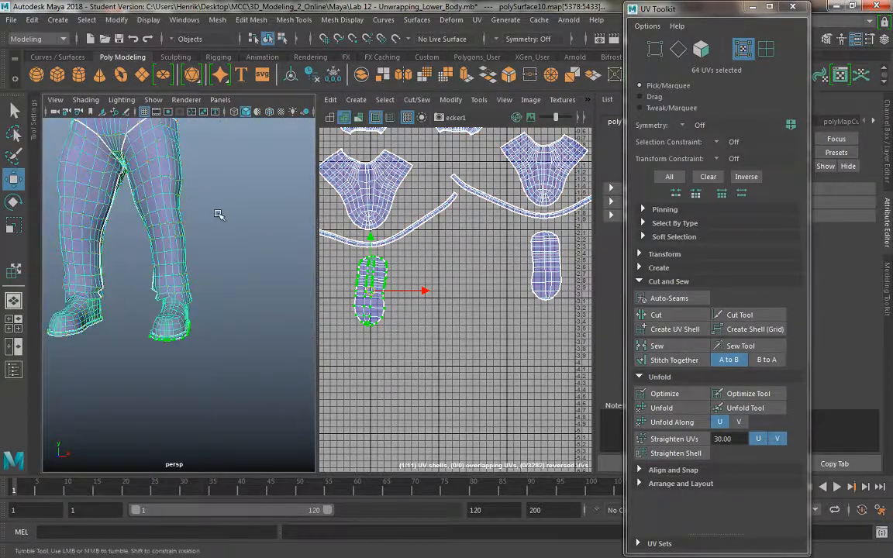
{"action": "left_click_drag", "start_coordinate": [219, 216], "coordinate": [230, 220], "text": "alt"}
{"action": "right_click_drag", "start_coordinate": [509, 275], "coordinate": [416, 152], "text": "alt"}
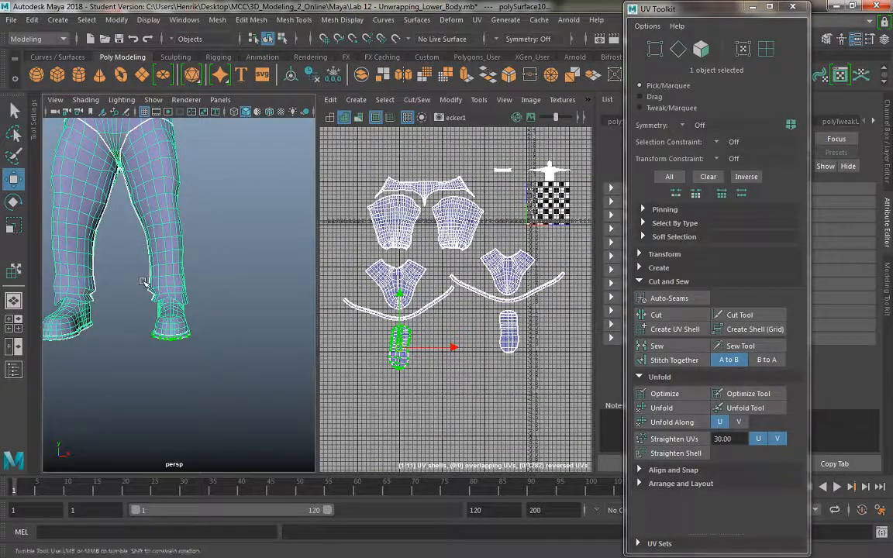
{"action": "right_click_drag", "start_coordinate": [143, 282], "coordinate": [200, 308], "text": "alt"}
{"action": "key", "text": "6"}
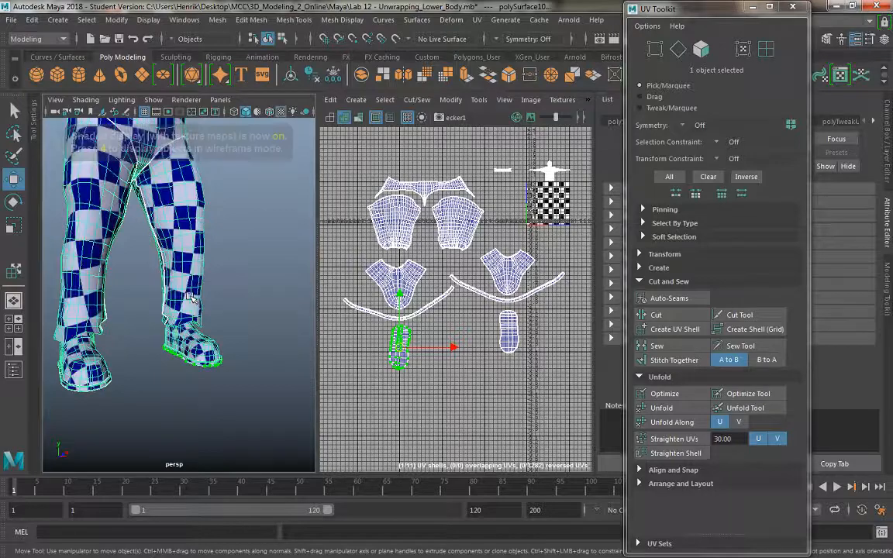
Step: Examine the checker pattern on the pants and shoes from the side and back with the mesh deselected
{"action": "key", "text": "space"}
{"action": "right_click_drag", "start_coordinate": [335, 310], "coordinate": [255, 243], "text": "alt"}
{"action": "left_click_drag", "start_coordinate": [255, 243], "coordinate": [285, 246], "text": "alt"}
{"action": "middle_click_drag", "start_coordinate": [285, 246], "coordinate": [268, 287], "text": "alt"}
{"action": "right_click_drag", "start_coordinate": [268, 287], "coordinate": [240, 267], "text": "alt"}
{"action": "left_click_drag", "start_coordinate": [318, 264], "coordinate": [404, 263], "text": "alt"}
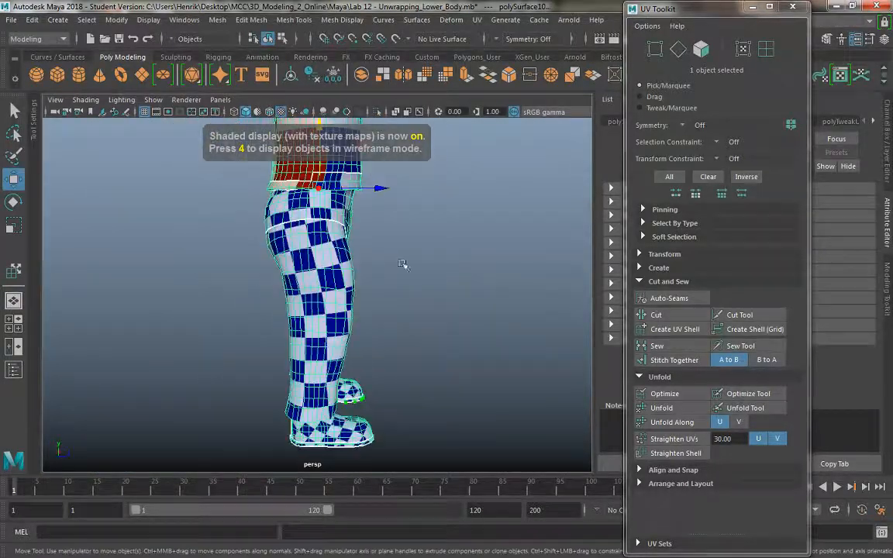
{"action": "left_click", "coordinate": [405, 262]}
{"action": "mouse_move", "coordinate": [147, 276]}
{"action": "left_mouse_down", "text": "alt"}
{"action": "mouse_move", "coordinate": [377, 263]}
{"action": "mouse_move", "coordinate": [410, 241]}
{"action": "mouse_move", "coordinate": [413, 267]}
{"action": "mouse_move", "coordinate": [514, 207]}
{"action": "left_mouse_up", "text": "alt"}
{"action": "left_click_drag", "start_coordinate": [357, 279], "coordinate": [444, 282], "text": "alt"}
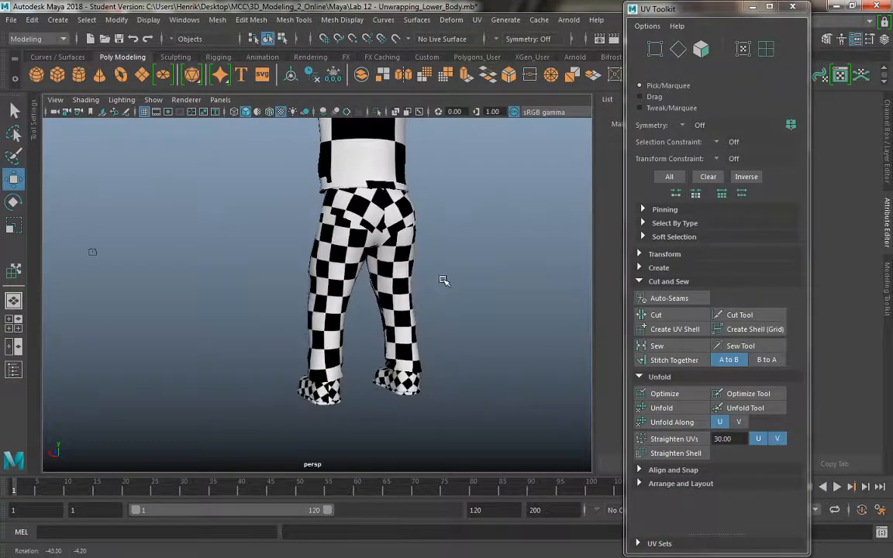
Step: Compare the checker pattern of the lower body with the upper body around the whole figure, and return to untextured shading
{"action": "mouse_move", "coordinate": [286, 306]}
{"action": "left_mouse_down", "text": "alt"}
{"action": "mouse_move", "coordinate": [392, 309]}
{"action": "mouse_move", "coordinate": [379, 295]}
{"action": "left_mouse_up", "text": "alt"}
{"action": "middle_click_drag", "start_coordinate": [280, 291], "coordinate": [268, 402], "text": "alt"}
{"action": "right_click_drag", "start_coordinate": [267, 403], "coordinate": [226, 369], "text": "alt"}
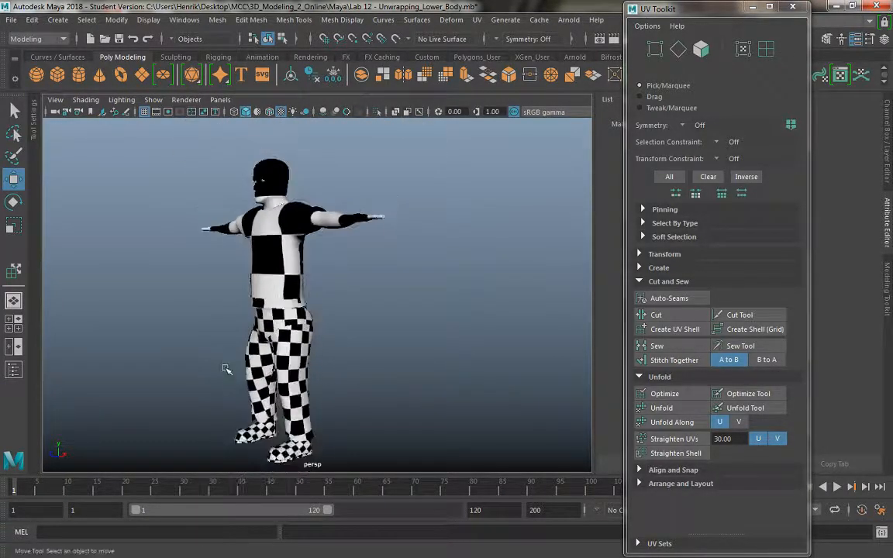
{"action": "left_click_drag", "start_coordinate": [226, 369], "coordinate": [330, 358], "text": "alt"}
{"action": "left_click_drag", "start_coordinate": [284, 278], "coordinate": [299, 253], "text": "alt"}
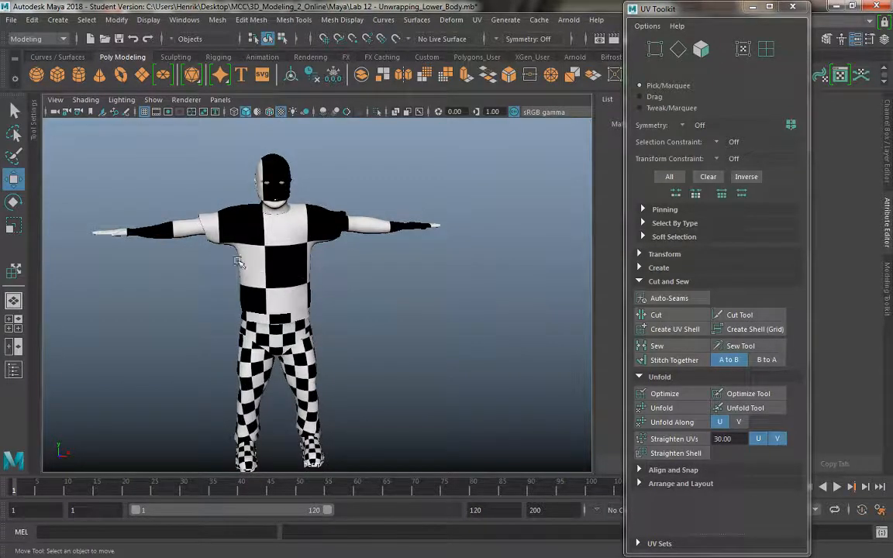
{"action": "left_click_drag", "start_coordinate": [239, 264], "coordinate": [227, 225], "text": "alt"}
{"action": "middle_click_drag", "start_coordinate": [279, 214], "coordinate": [294, 298], "text": "alt"}
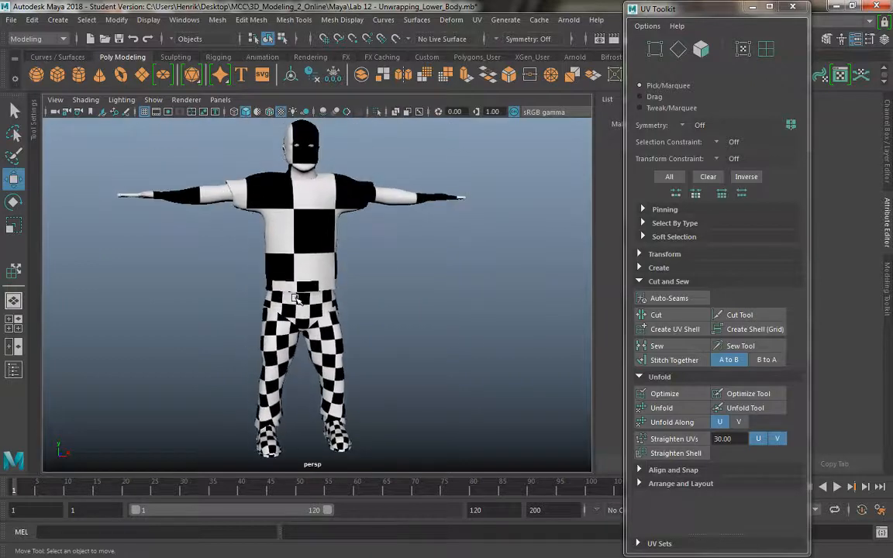
{"action": "left_click_drag", "start_coordinate": [294, 299], "coordinate": [202, 261], "text": "alt"}
{"action": "middle_click_drag", "start_coordinate": [322, 324], "coordinate": [308, 319], "text": "alt"}
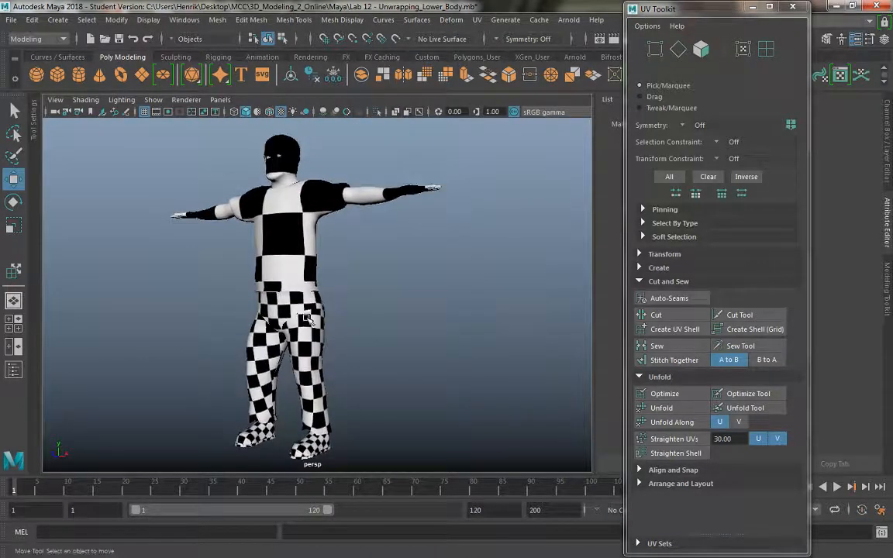
{"action": "left_click_drag", "start_coordinate": [266, 314], "coordinate": [278, 305], "text": "alt"}
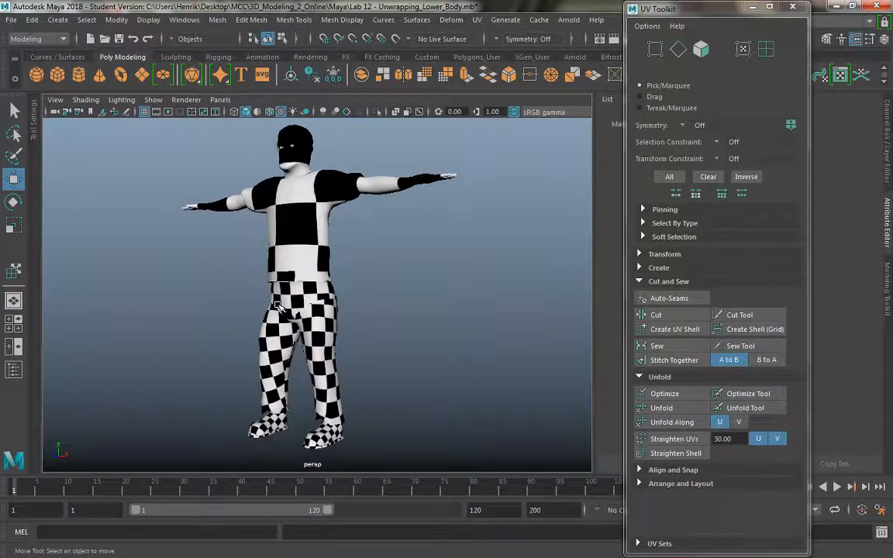
{"action": "key", "text": "5"}
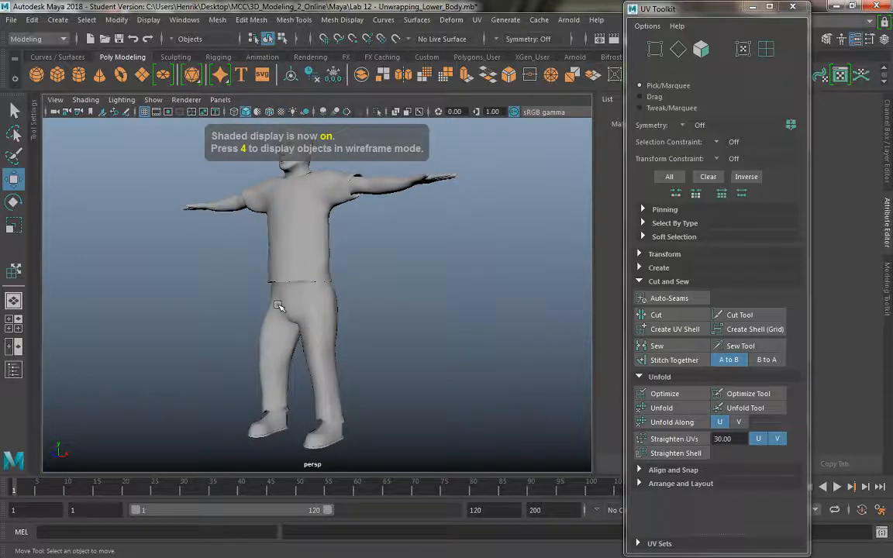